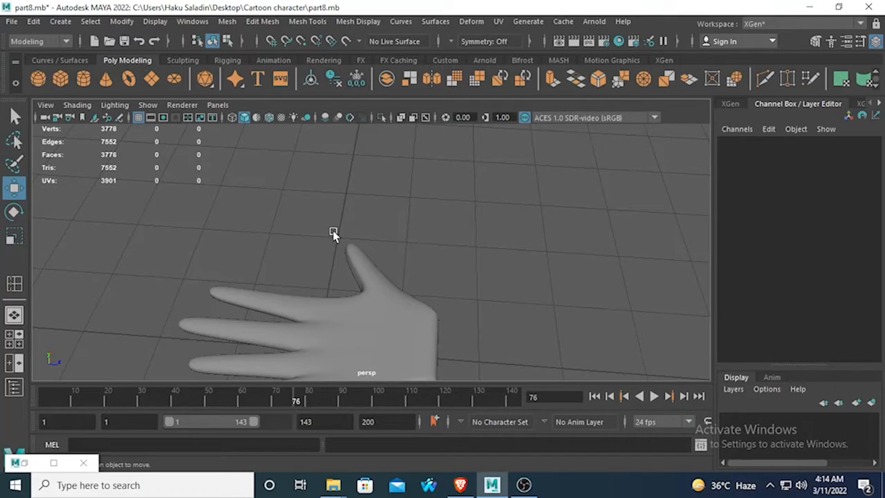
- Select the hand mesh and turn off its smooth mesh preview to show the low-poly cage
scroll(332, 233, "down", 2)
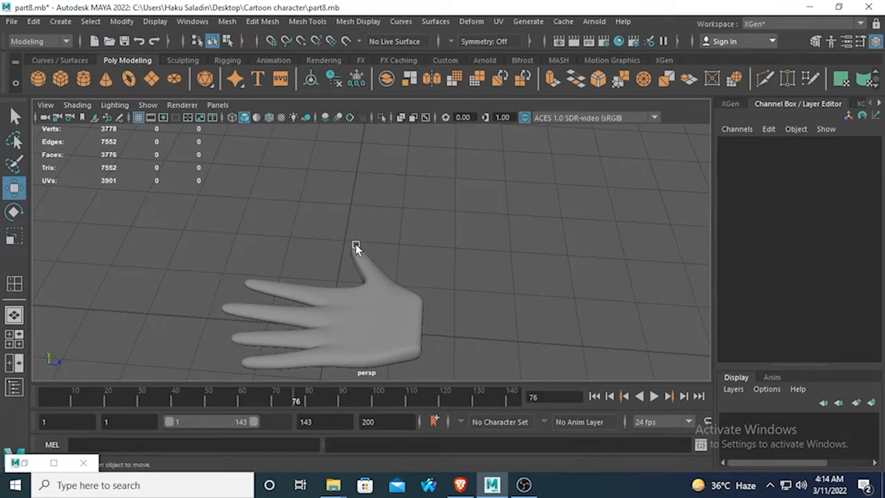
left_click_drag(355, 247, 411, 277, "alt")
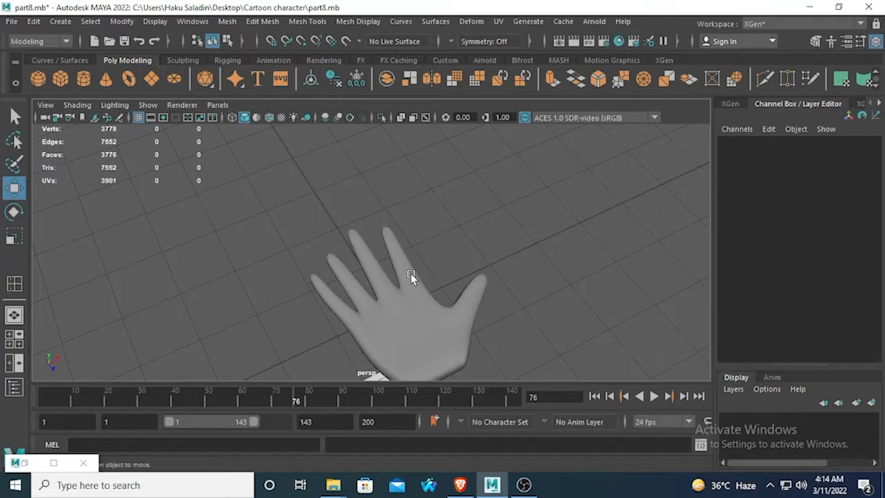
left_click_drag(415, 276, 418, 272, "alt")
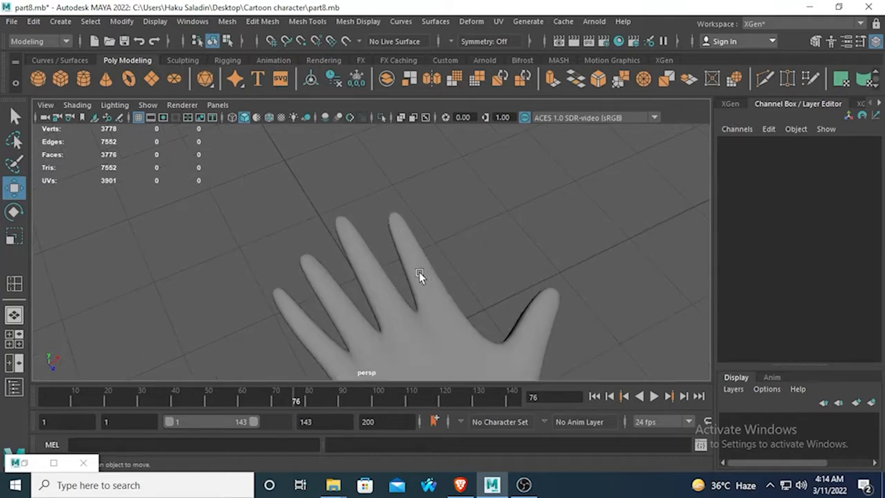
left_click(425, 273)
key("1")
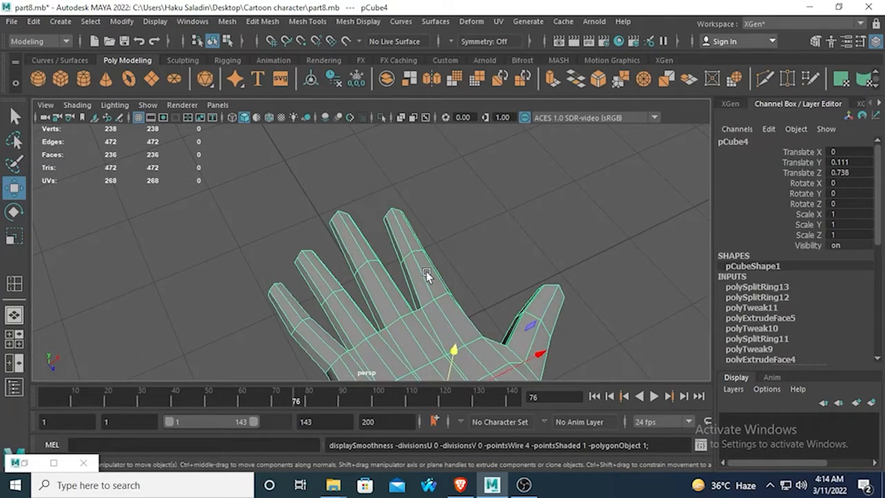
- Examine the low-poly hand's fingers, thumb and palm from several angles alongside the reference image
left_click_drag(273, 309, 355, 264, "alt")
scroll(354, 264, "up", 2)
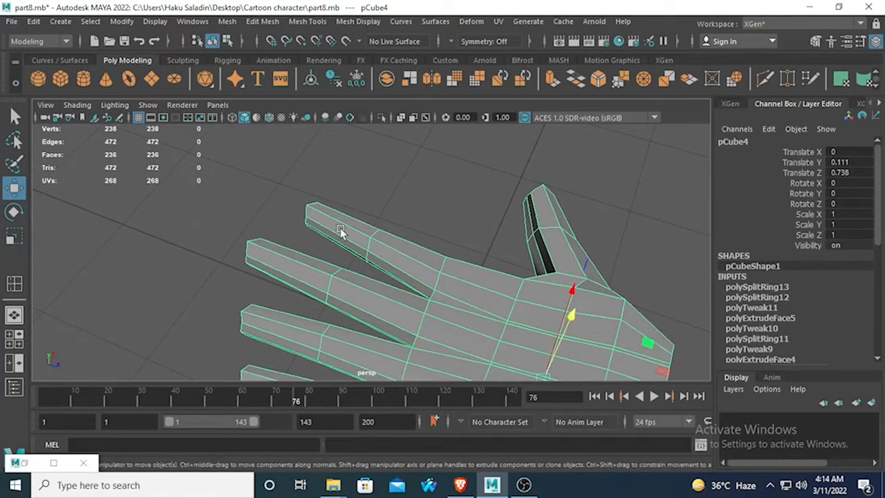
middle_click_drag(260, 269, 326, 231, "alt")
scroll(326, 230, "down", 1)
left_click_drag(326, 231, 403, 239, "alt")
left_click(316, 228)
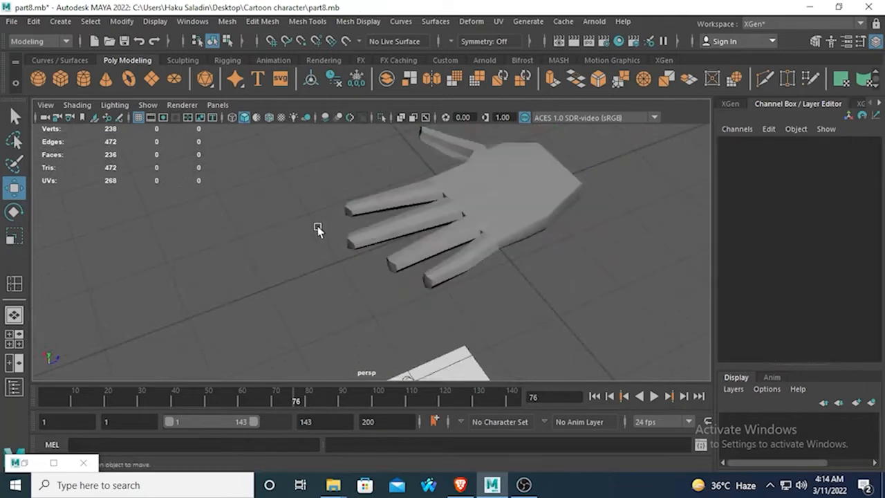
scroll(325, 232, "down", 1)
left_click_drag(349, 238, 339, 280, "alt")
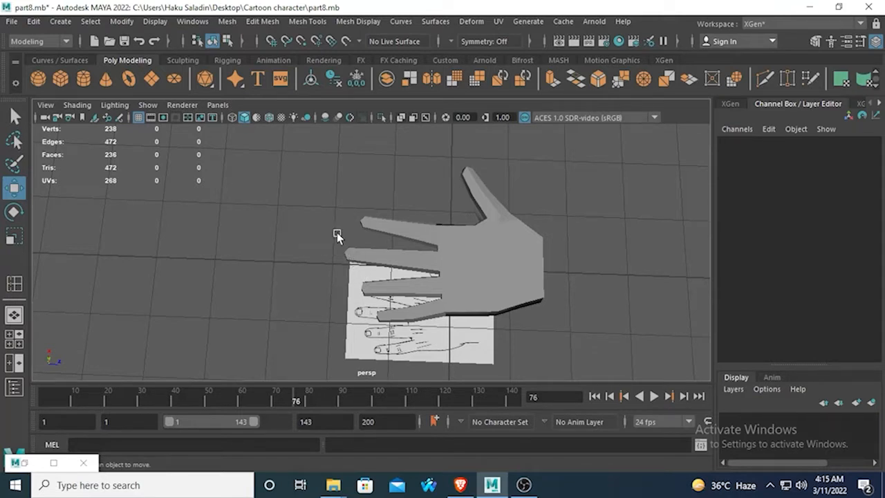
left_click(387, 226)
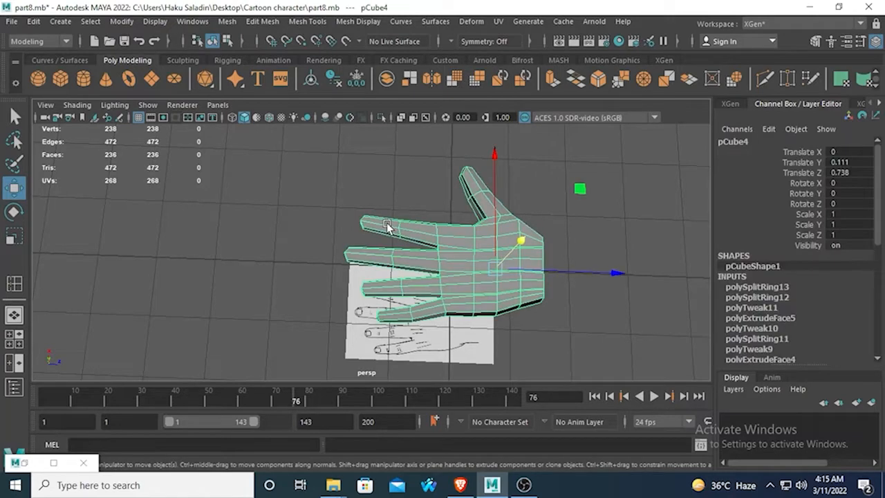
scroll(387, 222, "up", 2)
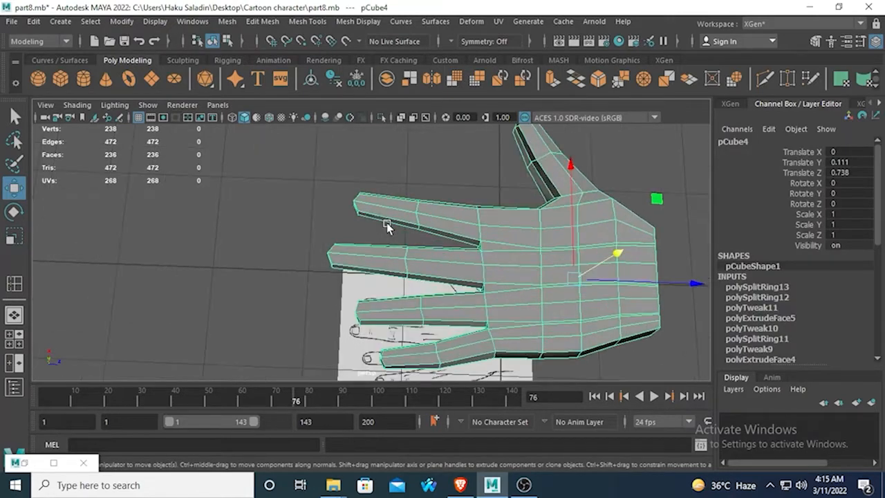
left_click_drag(419, 270, 397, 243, "alt")
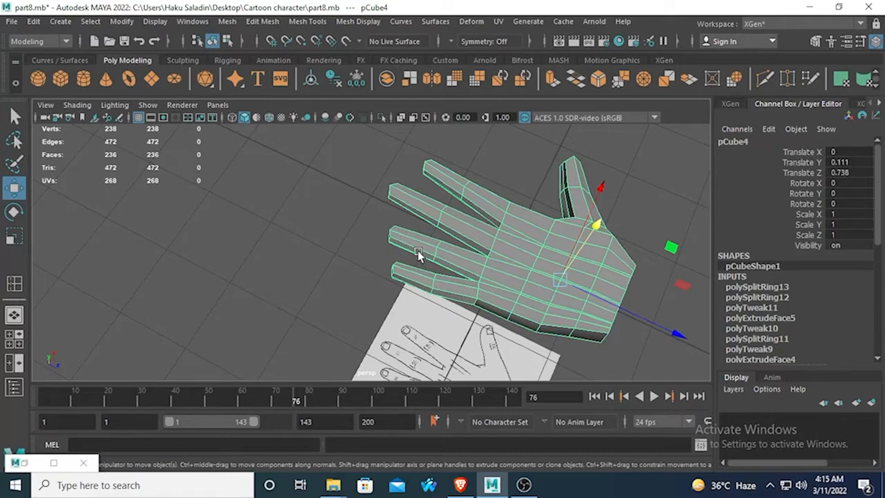
scroll(417, 250, "down", 2)
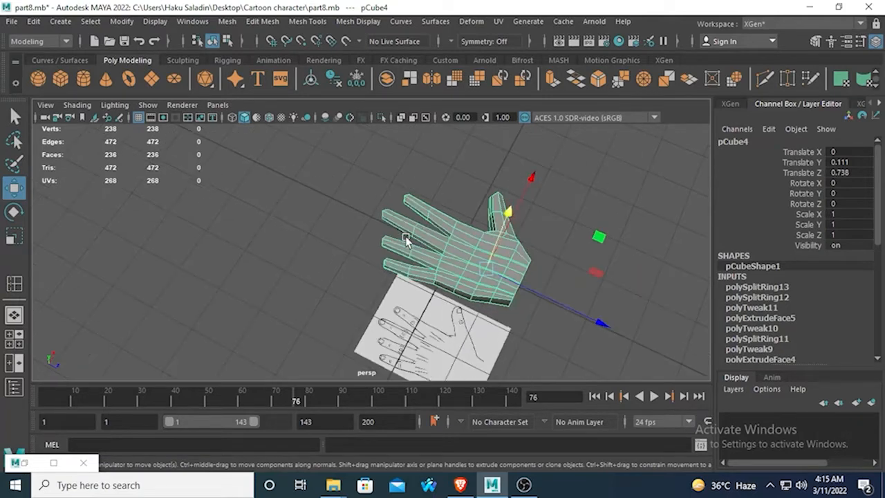
scroll(394, 251, "up", 5)
scroll(392, 249, "down", 3)
left_click_drag(392, 248, 367, 277, "alt")
left_click_drag(313, 208, 337, 266, "alt")
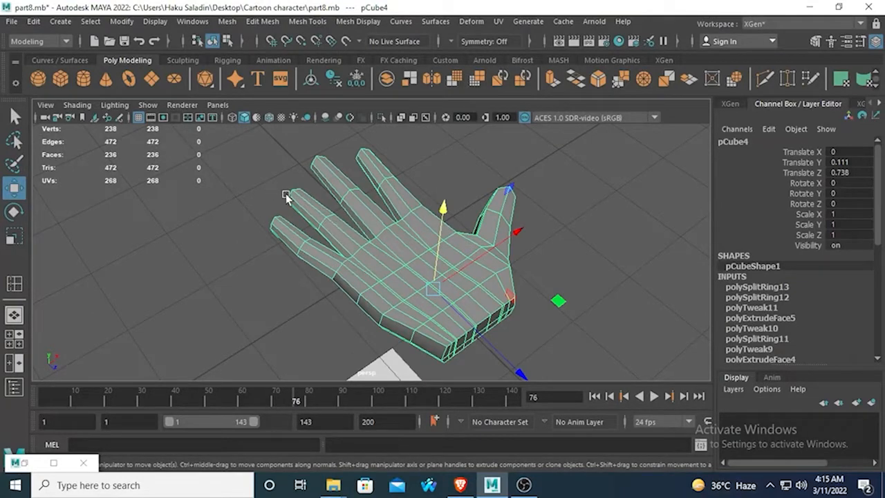
- In the top view, split the edge rings of the little finger's end segment twice to add two edge loops toward the tip
key("space")
key("space")
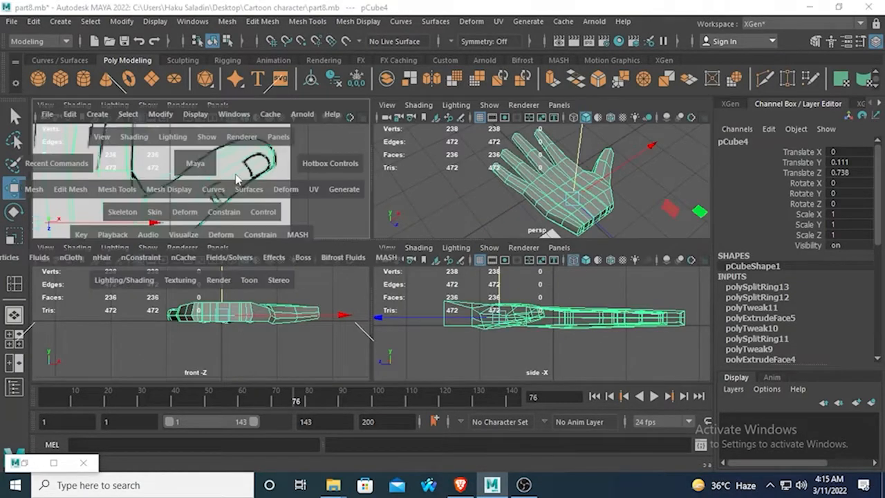
scroll(354, 249, "up", 2)
scroll(261, 202, "up", 3)
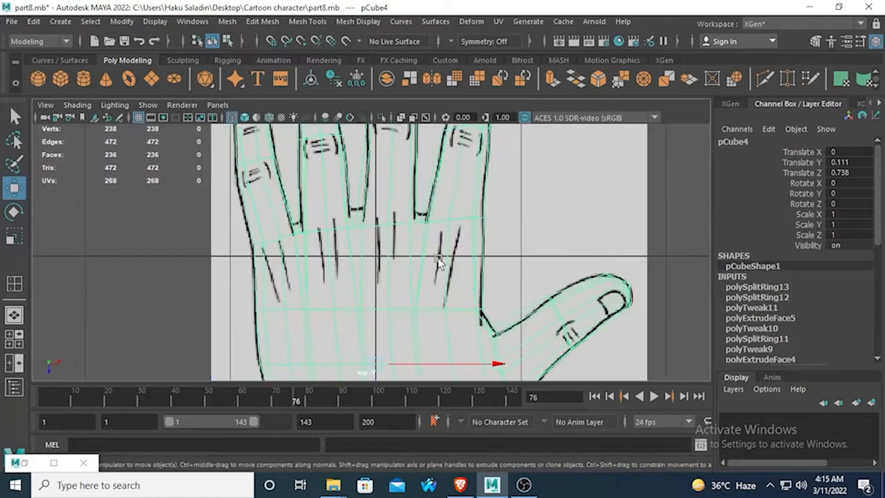
scroll(398, 325, "up", 2)
scroll(352, 210, "up", 3)
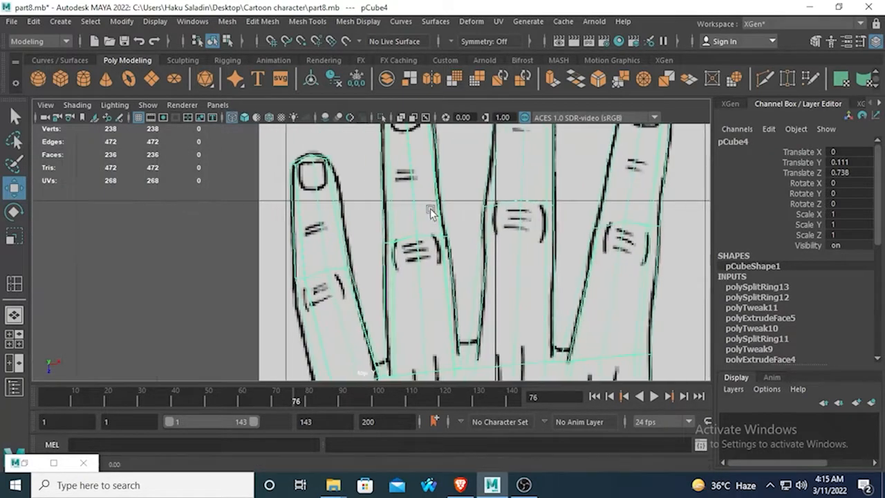
right_click_drag(397, 198, 409, 91)
left_click(403, 220)
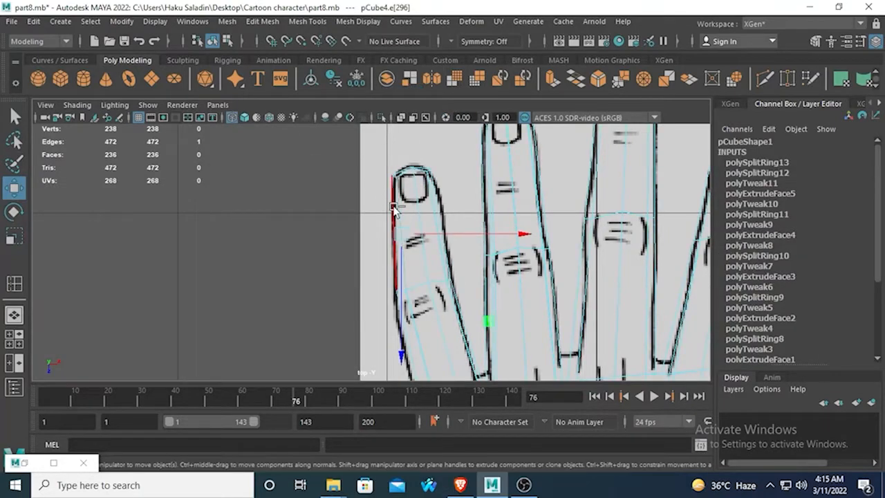
right_click_drag(403, 212, 385, 241, "shift")
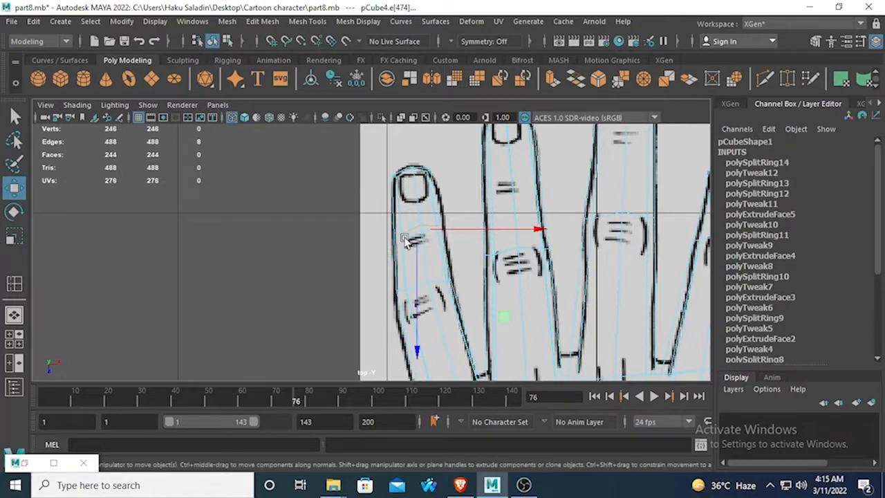
left_click(414, 190)
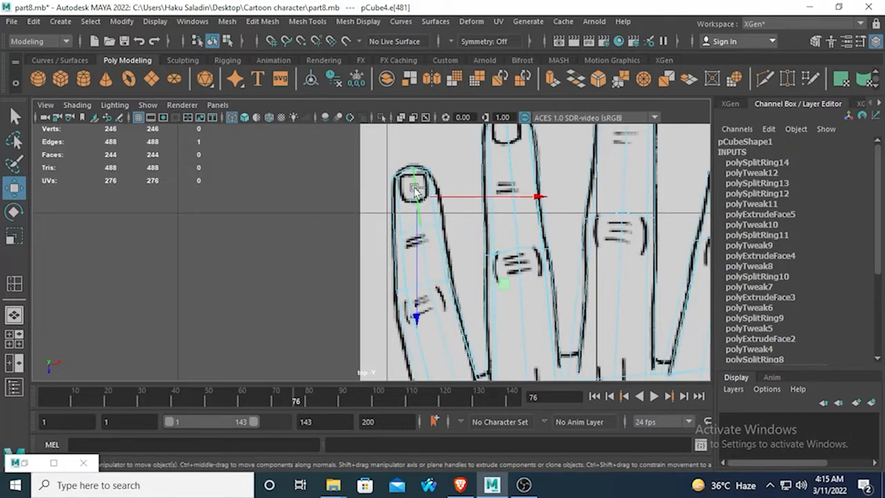
right_click_drag(414, 191, 375, 228, "shift")
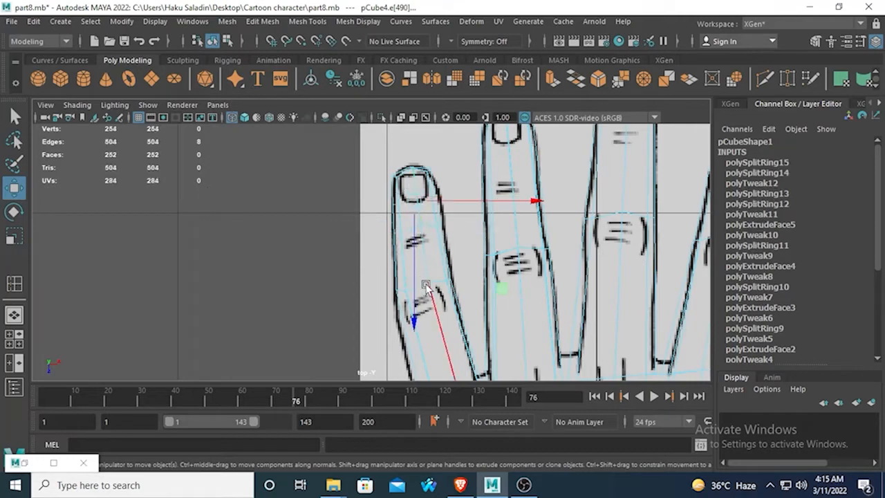
- Split the edge ring of the little finger's base segment to add an edge loop between its joint and the palm
middle_click_drag(371, 299, 355, 258, "alt")
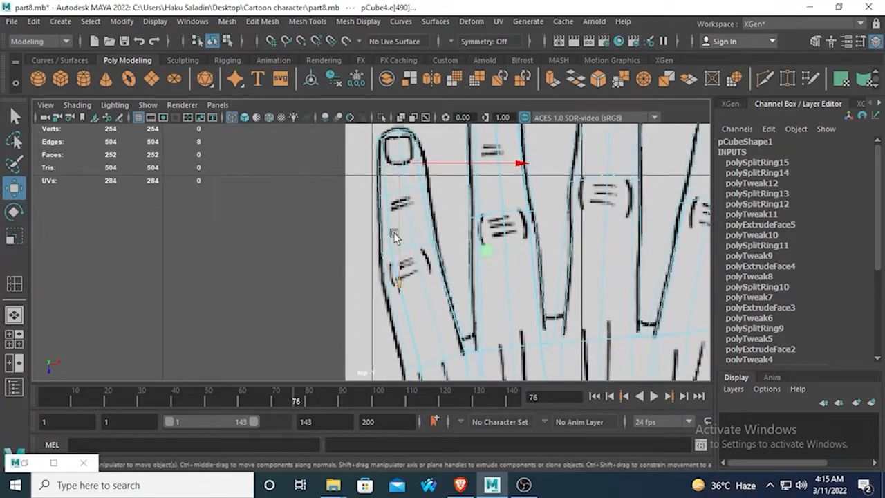
scroll(401, 248, "down", 6)
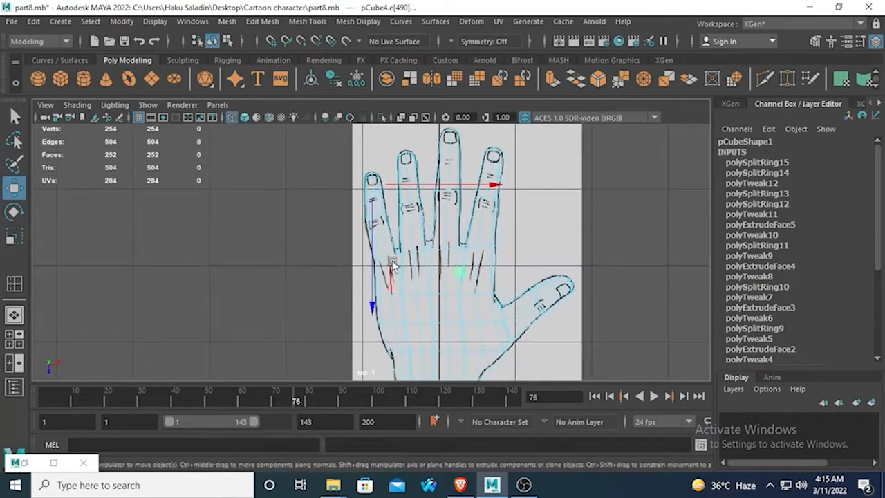
scroll(391, 260, "up", 4)
left_click(394, 221)
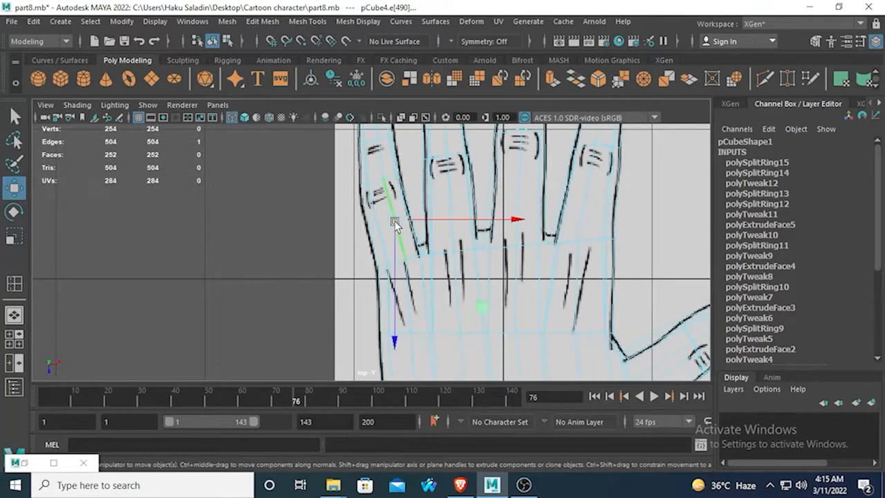
right_click(394, 222, "ctrl")
right_click_drag(394, 225, 386, 259, "ctrl")
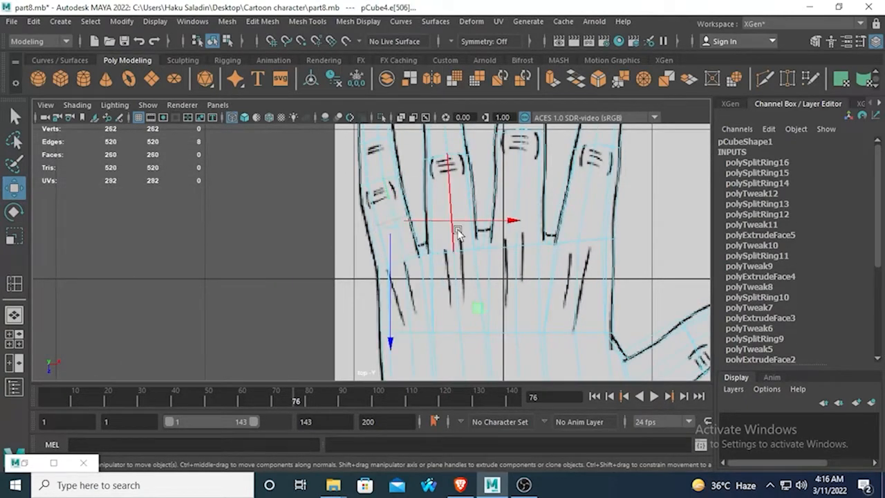
- Add two edge loops to the ring finger's end segment and one to its base segment by splitting the edge rings
middle_click_drag(461, 233, 451, 305, "alt")
left_click(425, 176)
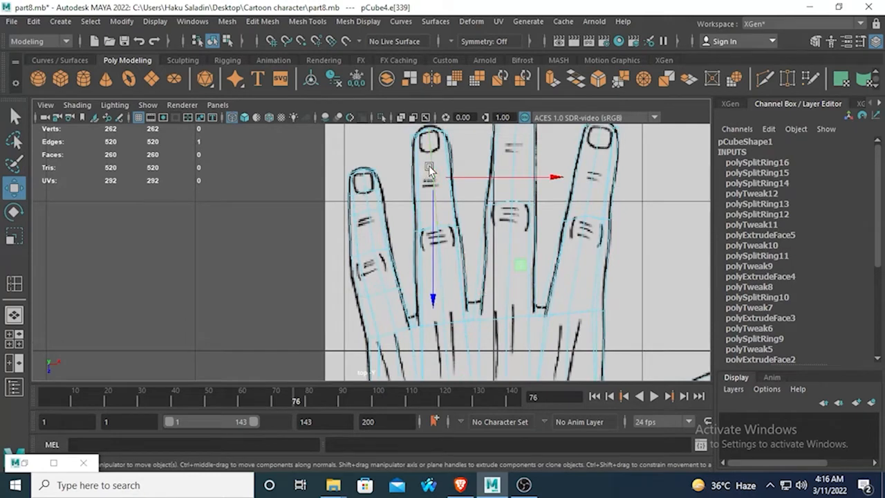
right_click_drag(429, 171, 429, 204, "ctrl")
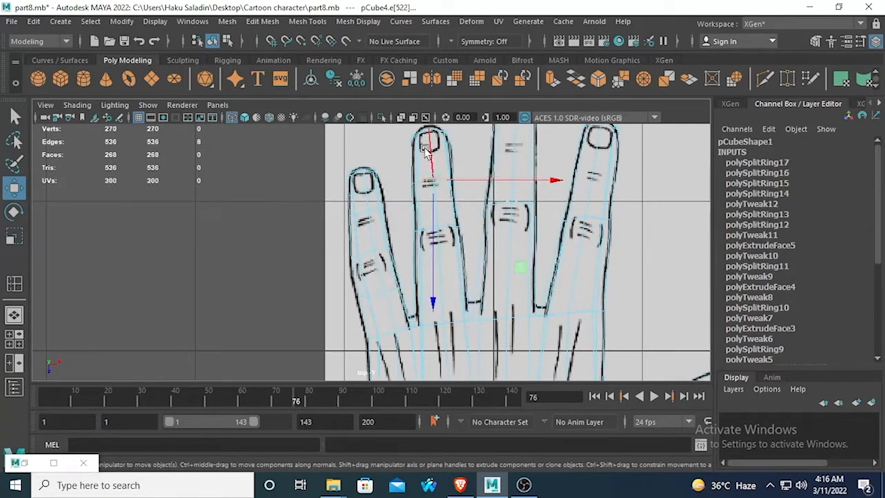
left_click(429, 153)
right_click_drag(429, 149, 449, 185)
left_click(436, 262)
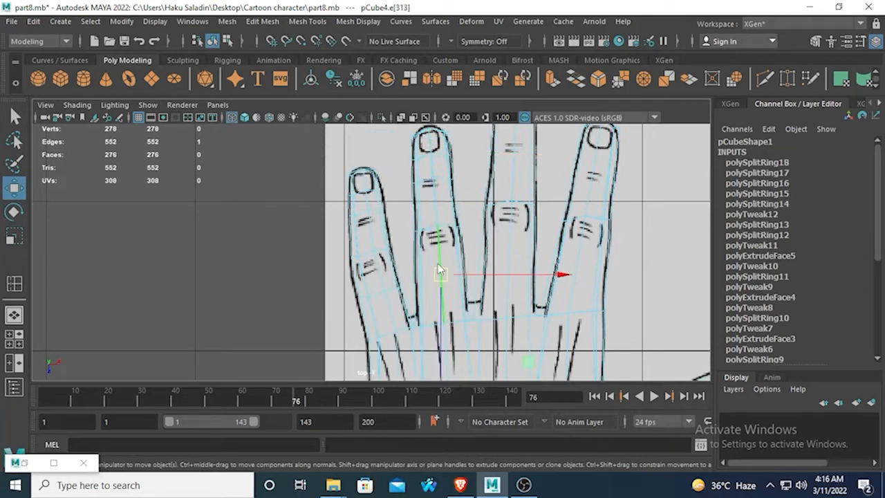
right_click_drag(437, 264, 451, 308, "ctrl")
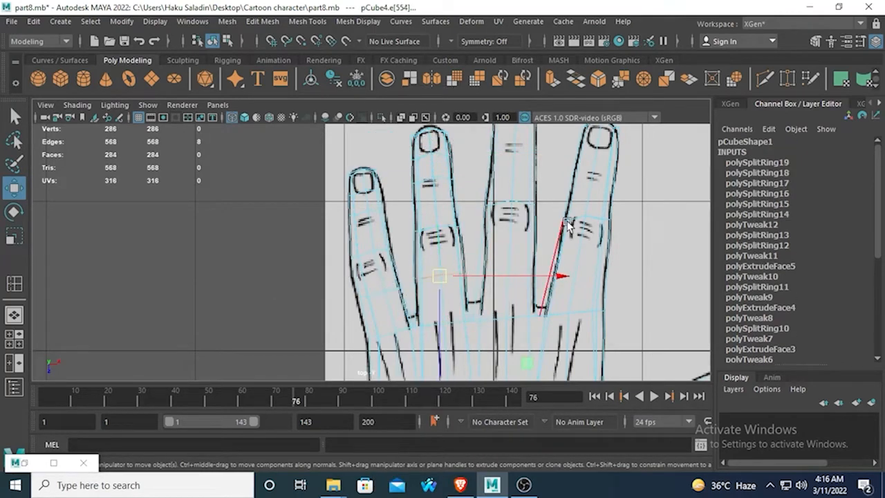
- Split the middle finger's end segment twice to add two edge loops, and switch the top view to shaded display
middle_click_drag(549, 218, 488, 254, "alt")
left_click(454, 177)
right_click_drag(455, 171, 457, 214, "ctrl")
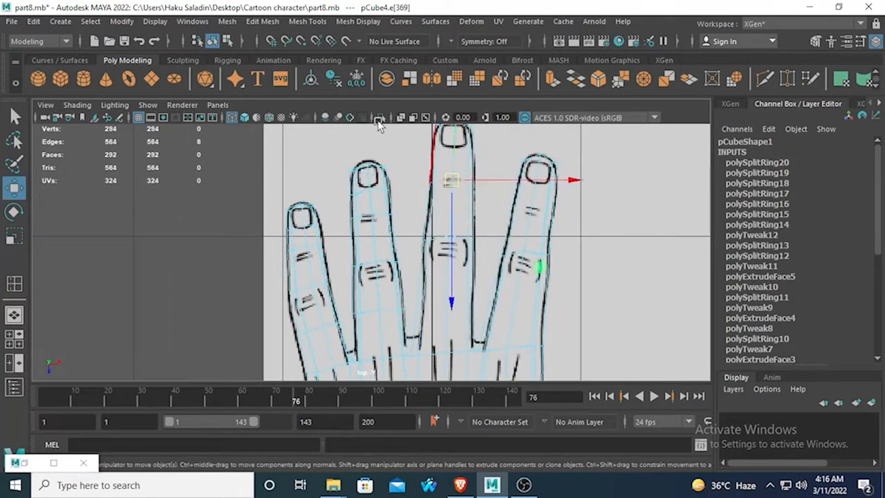
left_click(244, 118)
right_click_drag(456, 154, 459, 207, "ctrl")
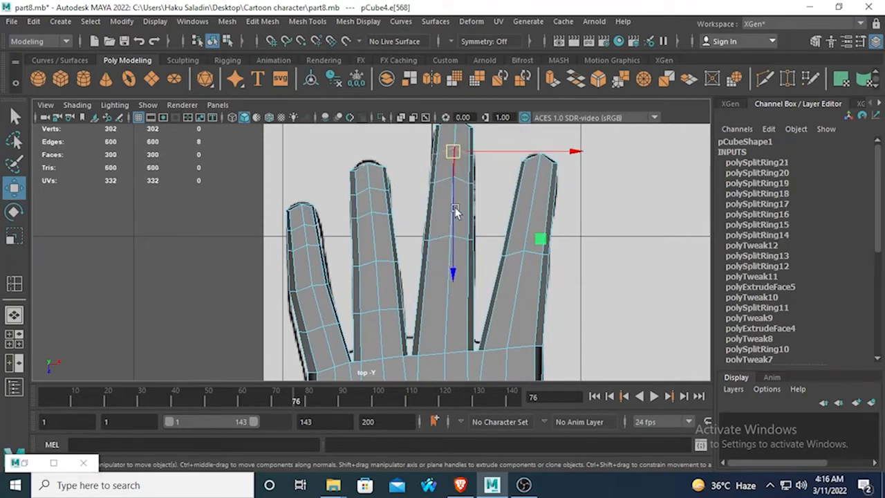
- Split the edge ring of the middle finger's base segment to add an edge loop above the palm
left_click(452, 289)
right_click(452, 289)
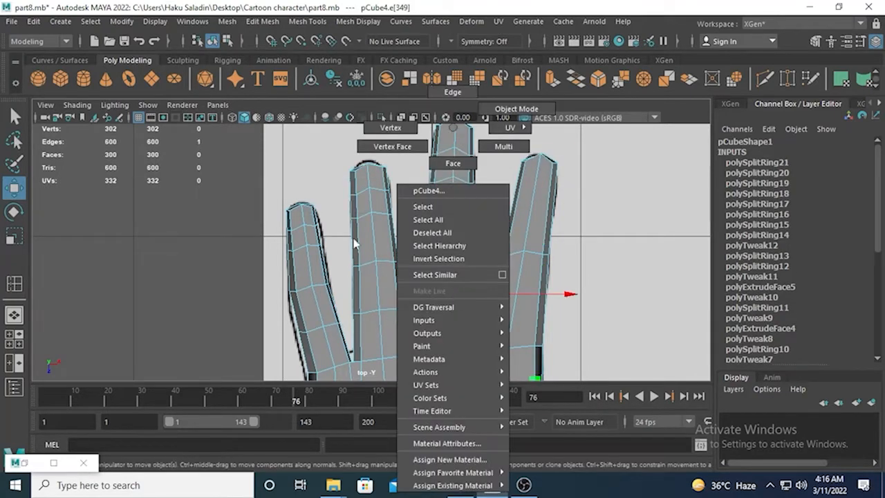
left_click(449, 126)
right_click(449, 268, "ctrl")
mouse_move(376, 282)
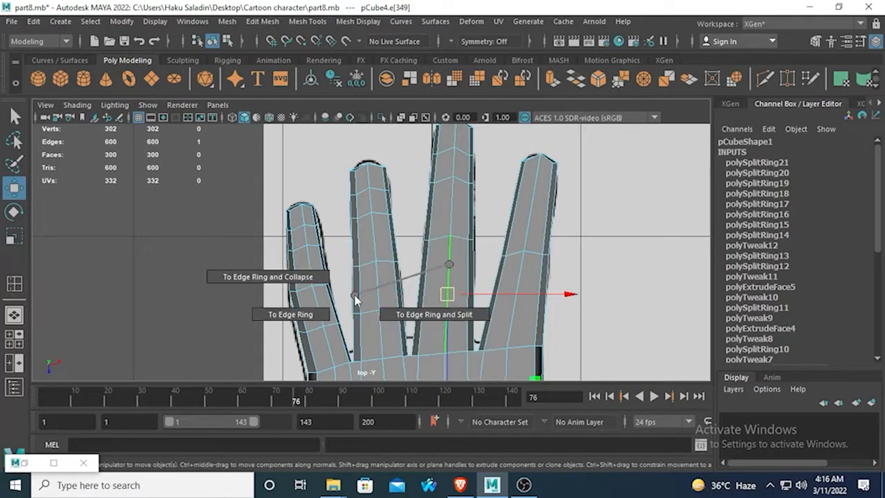
left_click(432, 311)
- Split the edge rings of the index finger's end segment twice to add two edge loops toward the tip
left_click(535, 179)
right_click(536, 179, "ctrl")
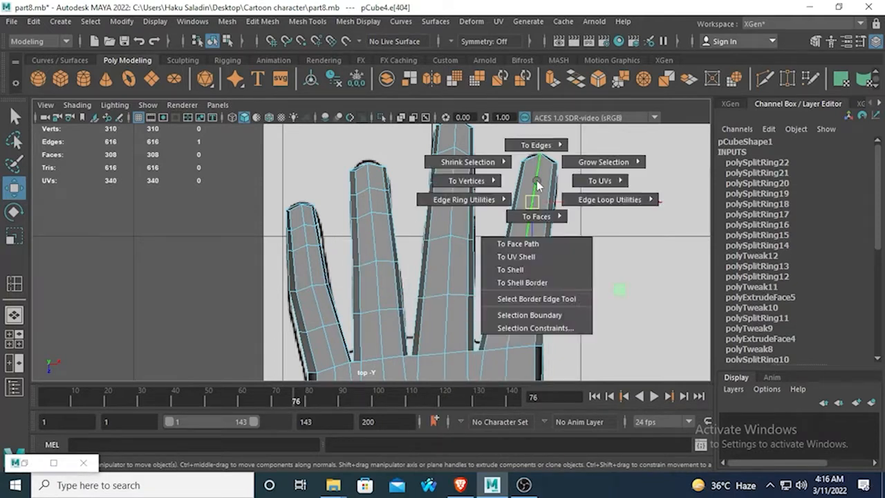
mouse_move(438, 199)
left_click(515, 234)
left_click(530, 178)
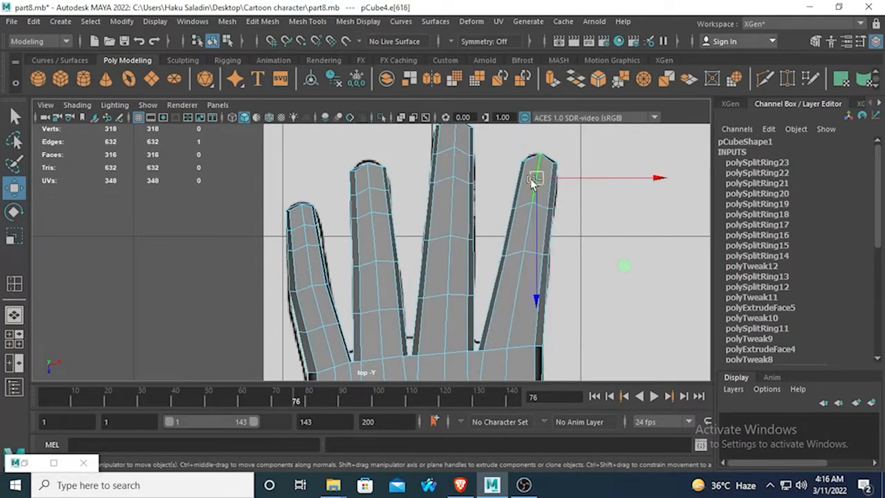
right_click(532, 180, "ctrl")
left_click(515, 233)
- Split the edge ring of the index finger's base segment to add an edge loop above the palm
left_click(513, 302)
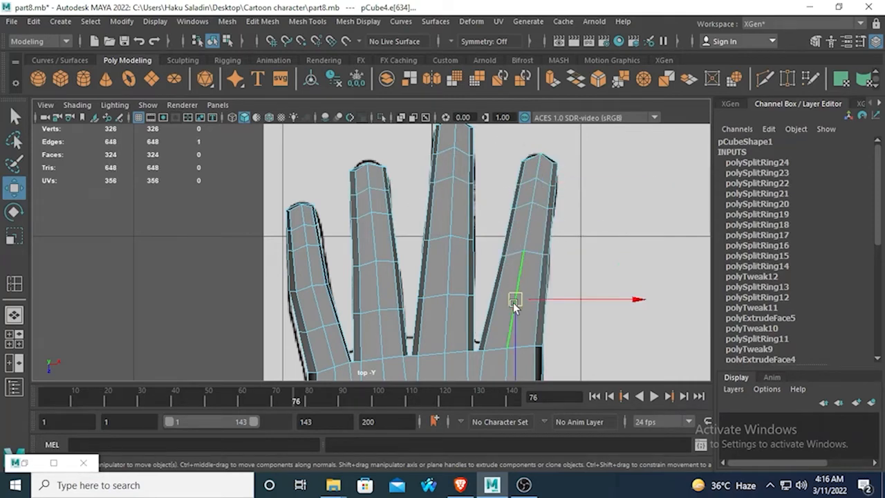
right_click(513, 302, "ctrl")
mouse_move(385, 320)
left_click(492, 344)
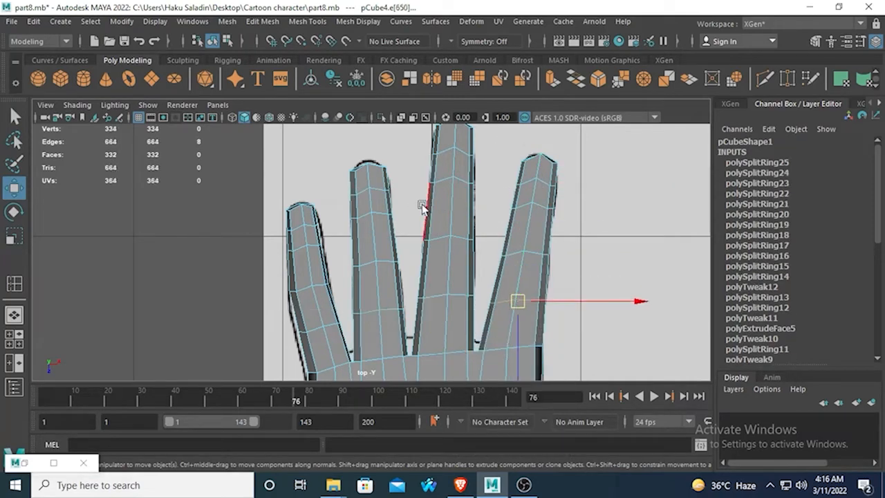
- Split the edge ring of the thumb's end segment to add an edge loop toward the tip
scroll(466, 278, "up", 1)
middle_click_drag(466, 278, 408, 156, "alt")
middle_click_drag(502, 265, 442, 219, "alt")
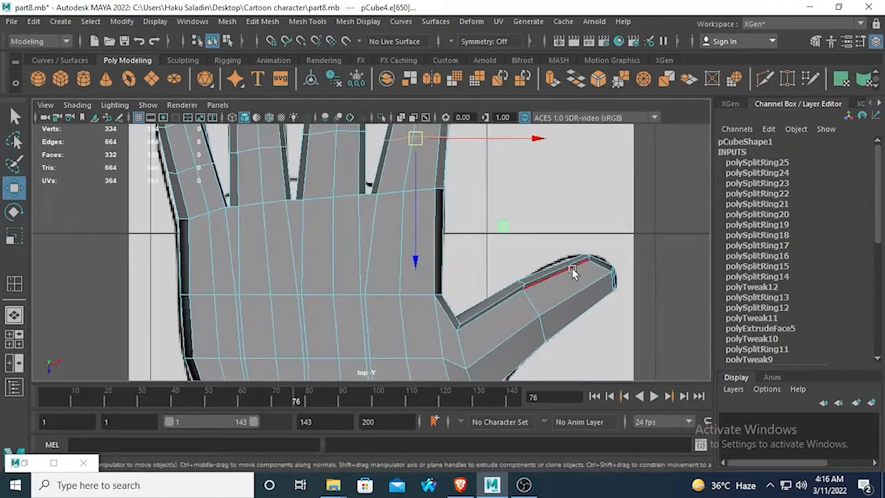
left_click(571, 267)
right_click(573, 271, "ctrl")
mouse_move(458, 291)
left_click(553, 315)
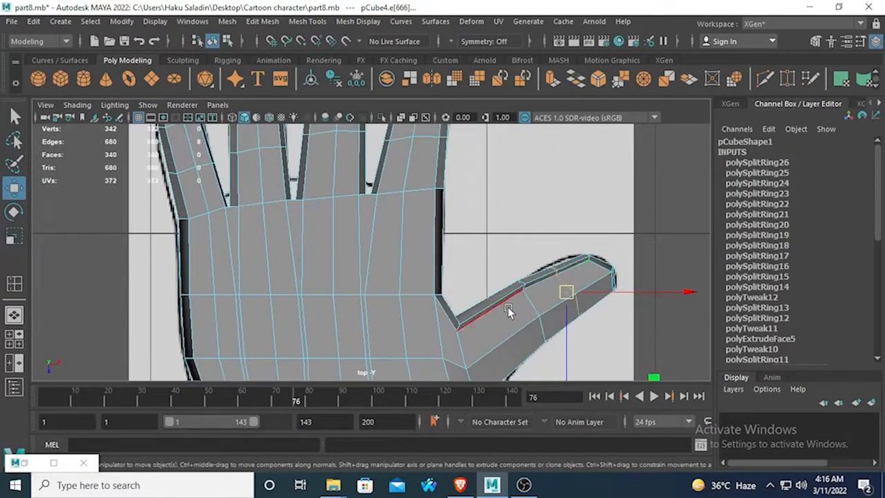
- Split the edge ring of the thumb's base segment to add an edge loop near the palm
left_click(487, 313)
right_click(415, 313, "ctrl")
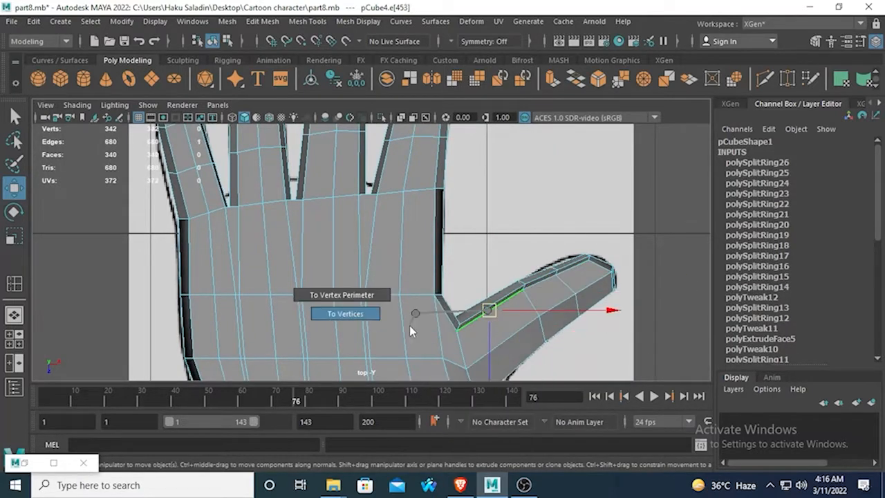
right_click(487, 313, "ctrl")
mouse_move(415, 329)
left_click(512, 350)
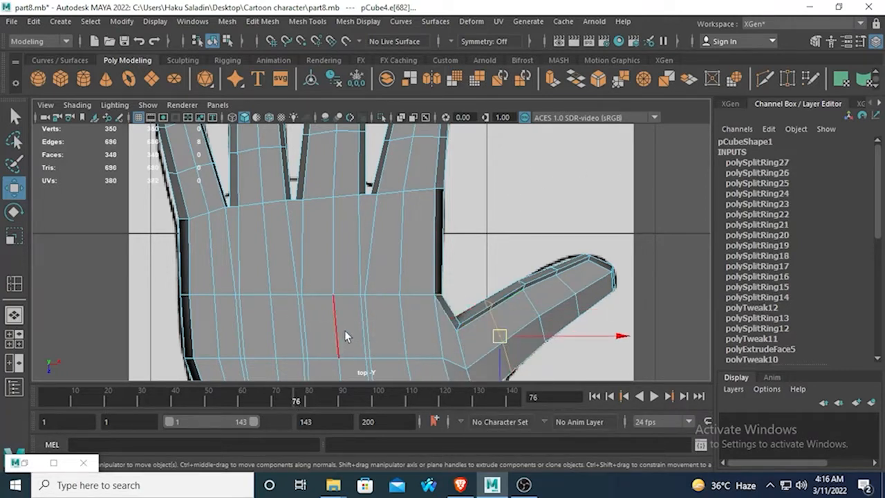
- Show the top view in wireframe and move the little finger's inner-side vertices beside the nail out to the reference outline
middle_click_drag(466, 289, 648, 327, "alt")
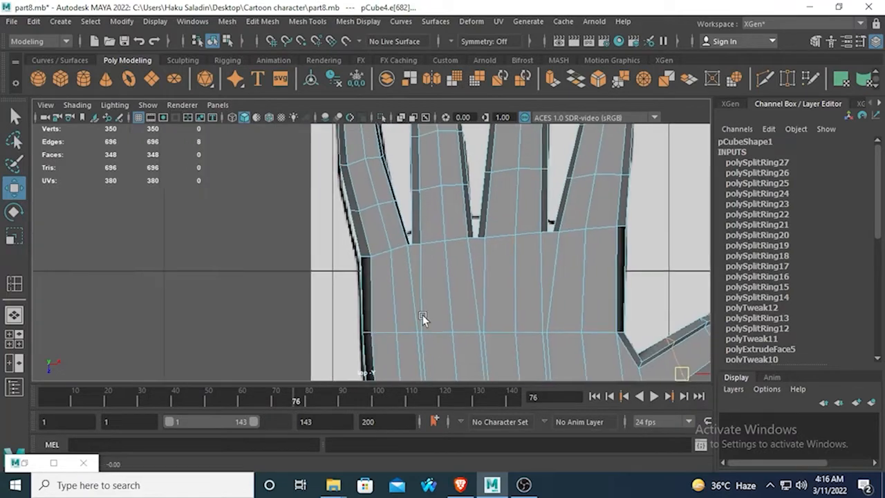
scroll(422, 315, "down", 3)
scroll(367, 252, "up", 3)
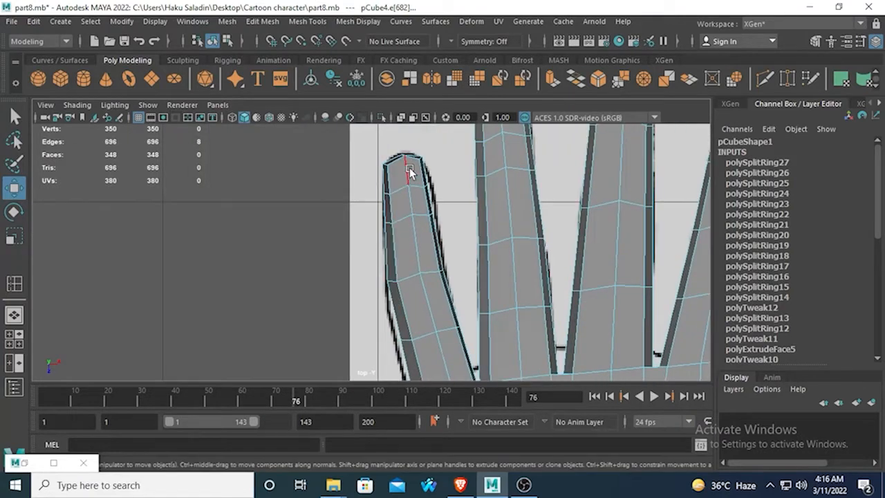
right_click_drag(405, 182, 360, 195)
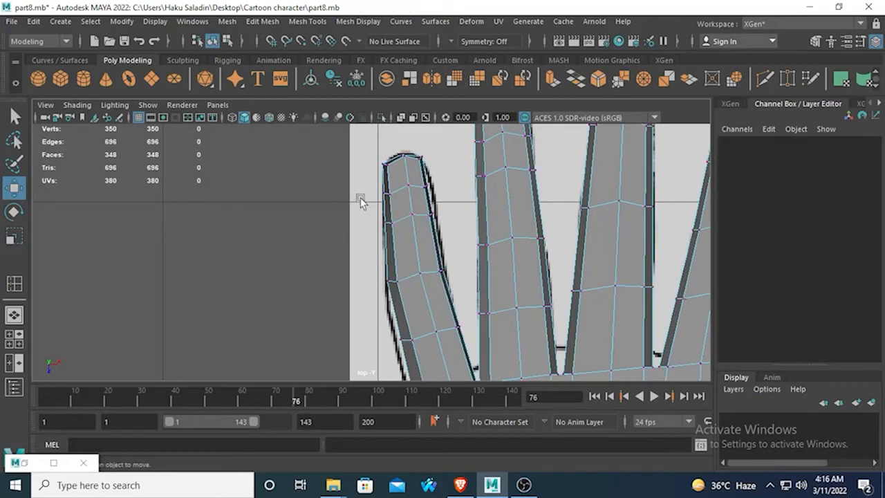
left_click(232, 116)
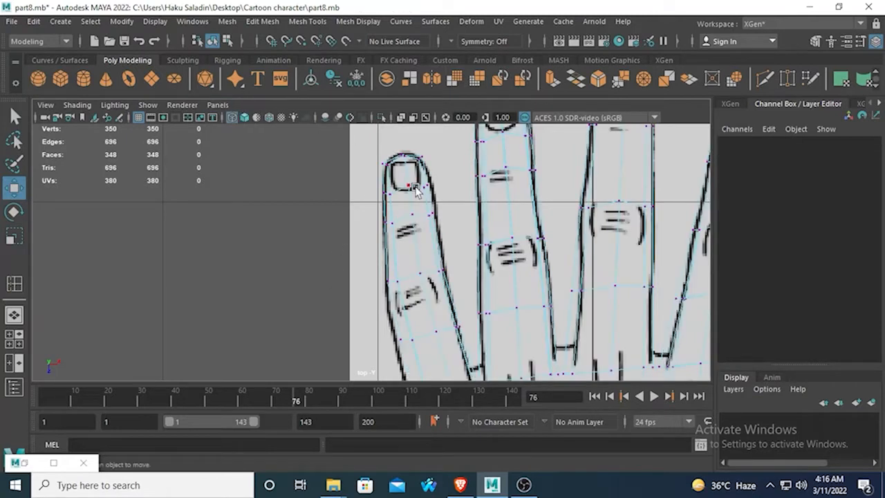
left_click_drag(433, 192, 418, 182)
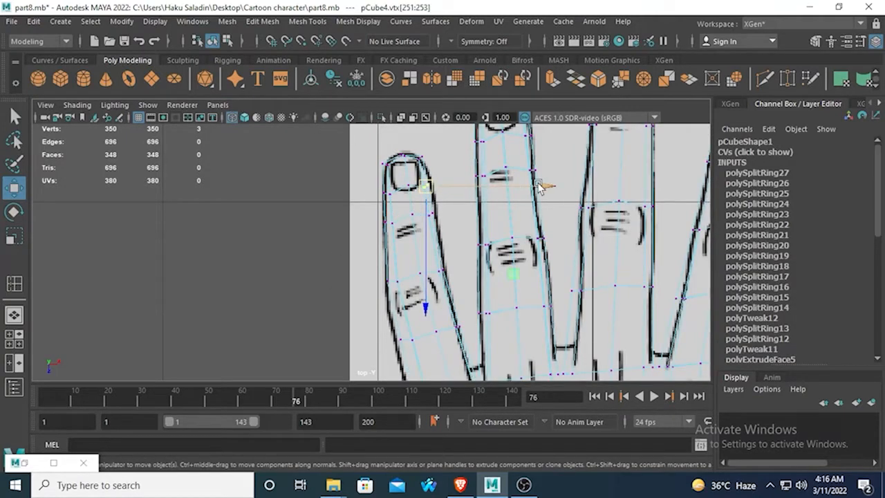
left_click_drag(539, 186, 542, 188)
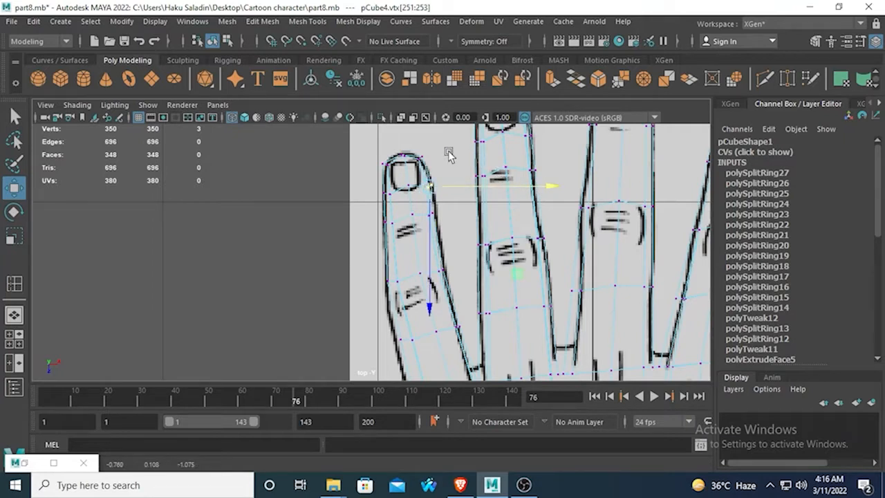
- Adjust the vertices at both corners of the little finger's tip horizontally to fit the rounded reference outline
left_click_drag(421, 158, 444, 168)
middle_click_drag(444, 168, 456, 227, "alt")
scroll(456, 227, "up", 1)
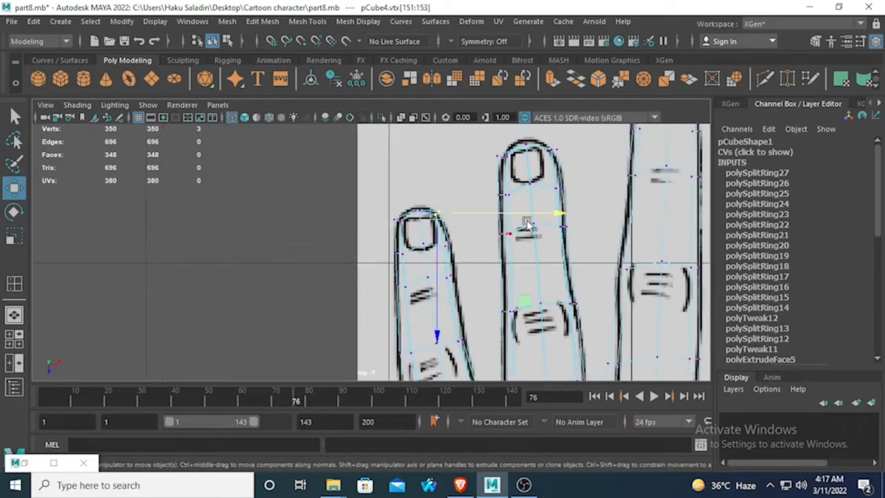
left_click_drag(558, 212, 553, 214)
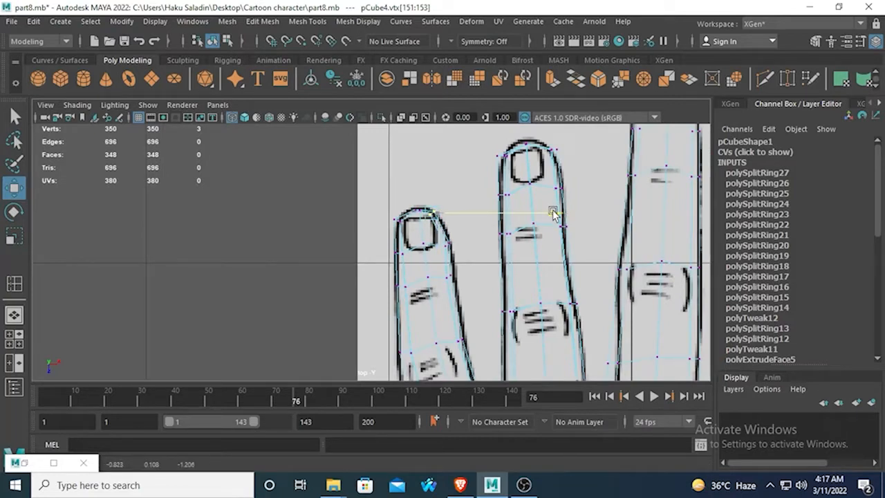
left_click_drag(372, 202, 415, 233)
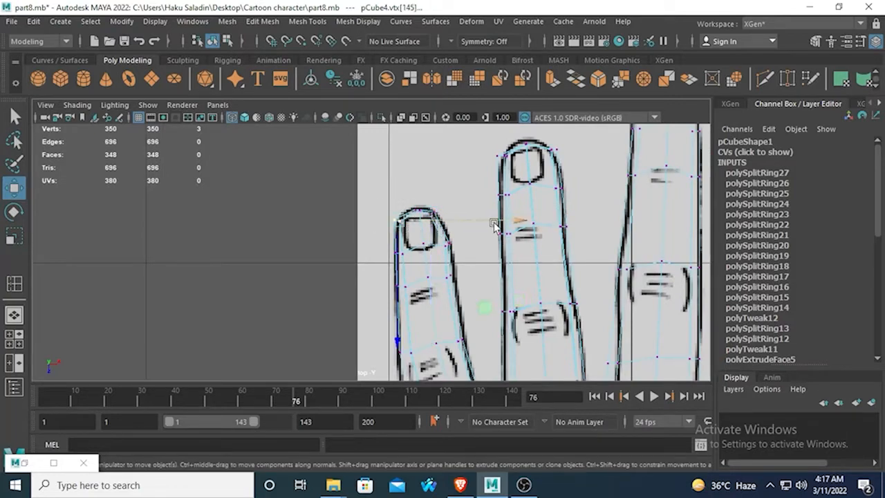
left_click_drag(506, 222, 508, 223)
- Align the little finger's outer vertices at the nail base and inner vertices at the next loop with the reference outline
middle_click_drag(413, 286, 402, 251, "alt")
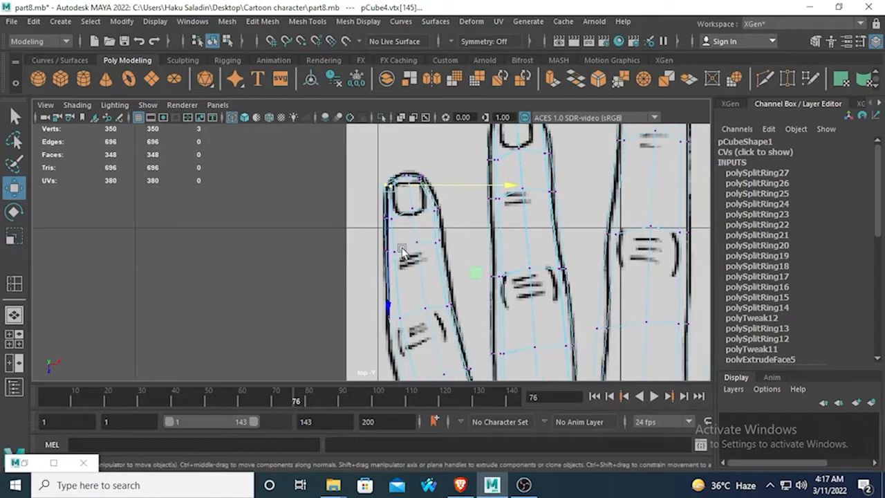
left_click_drag(376, 208, 415, 231)
left_click_drag(509, 214, 507, 213)
left_click_drag(429, 235, 446, 252)
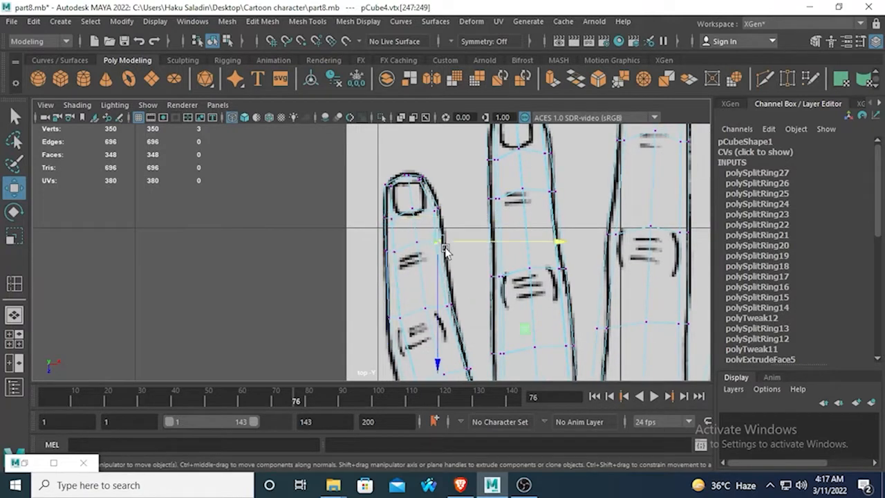
left_click_drag(555, 242, 559, 242)
- Align both side vertices of the little finger's loop between the middle knuckle and the palm with the reference outline
middle_click_drag(455, 296, 423, 232, "alt")
middle_click_drag(391, 302, 385, 289, "alt")
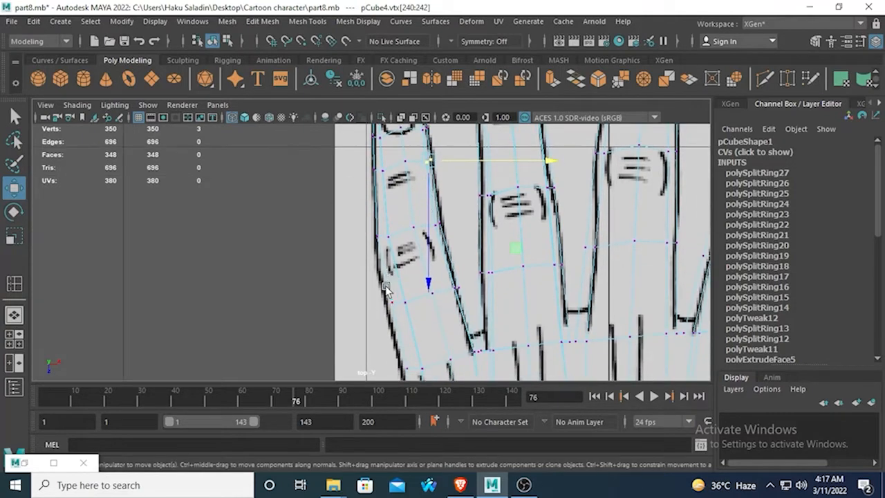
left_click_drag(401, 304, 515, 309)
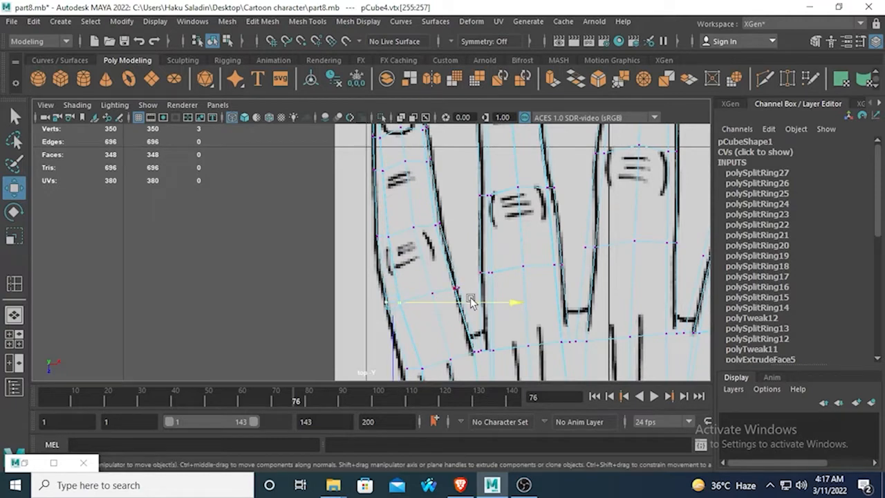
left_click_drag(456, 290, 573, 292)
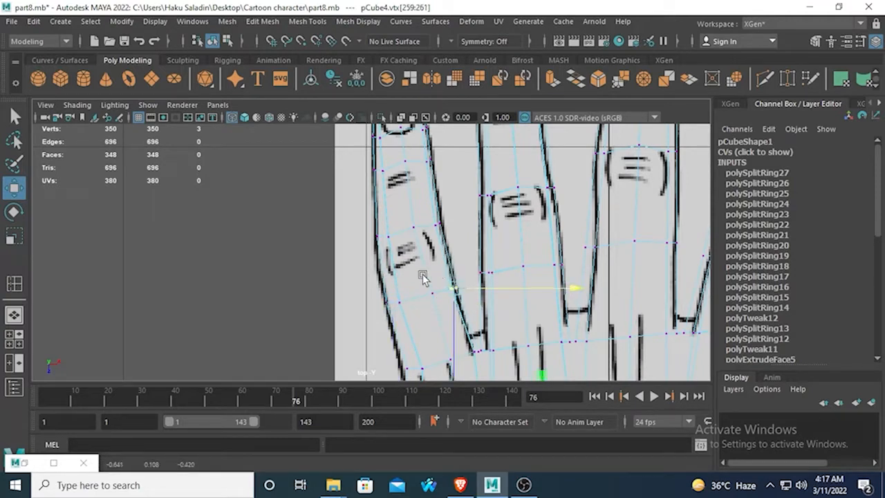
- Move the vertices on both sides of the little finger's base, where it meets the palm, to the reference outline
middle_click_drag(409, 270, 392, 178, "alt")
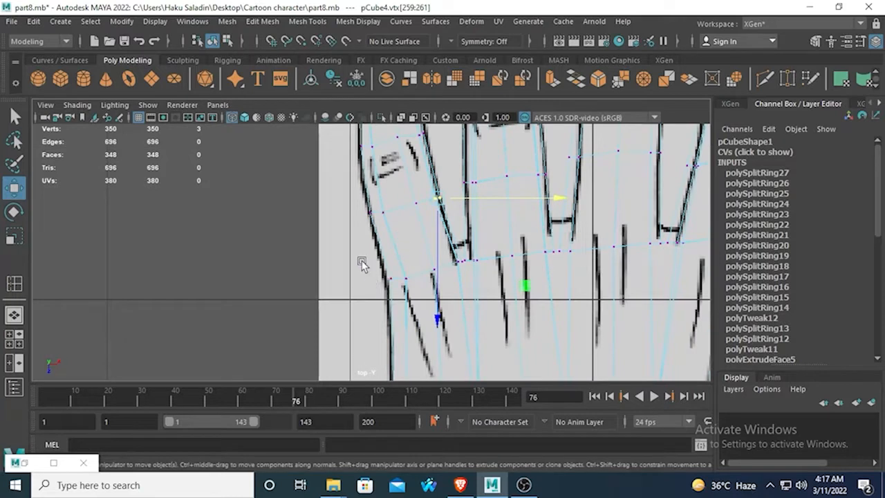
left_click_drag(365, 261, 410, 289)
left_click_drag(400, 278, 519, 280)
left_click_drag(434, 243, 573, 264)
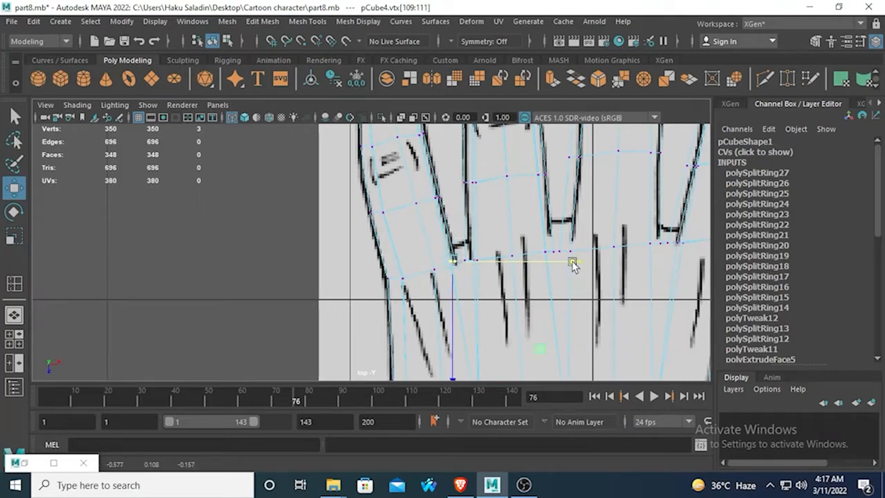
- Try to reposition a single vertex at the inner corner of the little finger's tip, undo the move and leave vertex editing
middle_click_drag(444, 161, 409, 283, "alt")
scroll(425, 240, "up", 1)
middle_click_drag(396, 217, 426, 260, "alt")
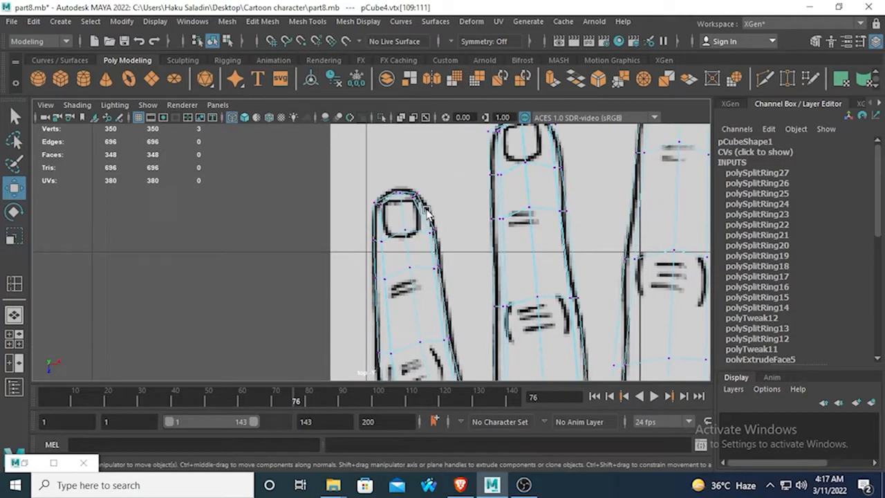
left_click_drag(407, 180, 429, 209)
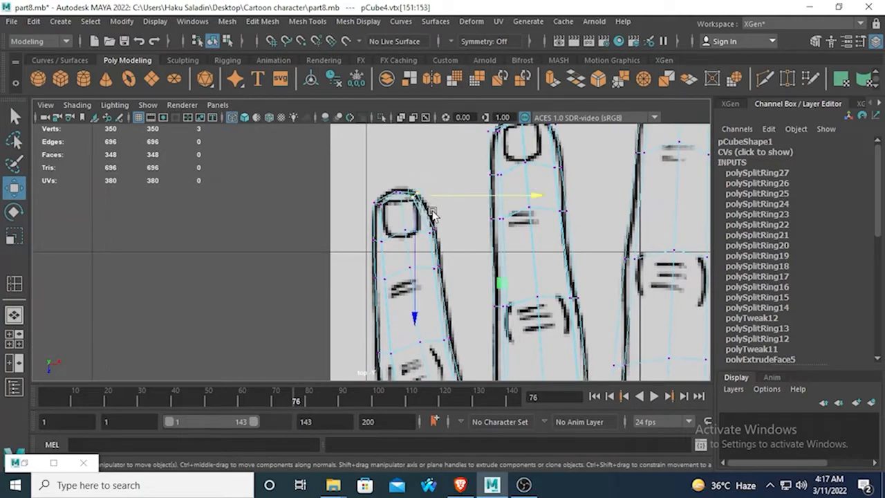
left_click(340, 204)
left_click(413, 201)
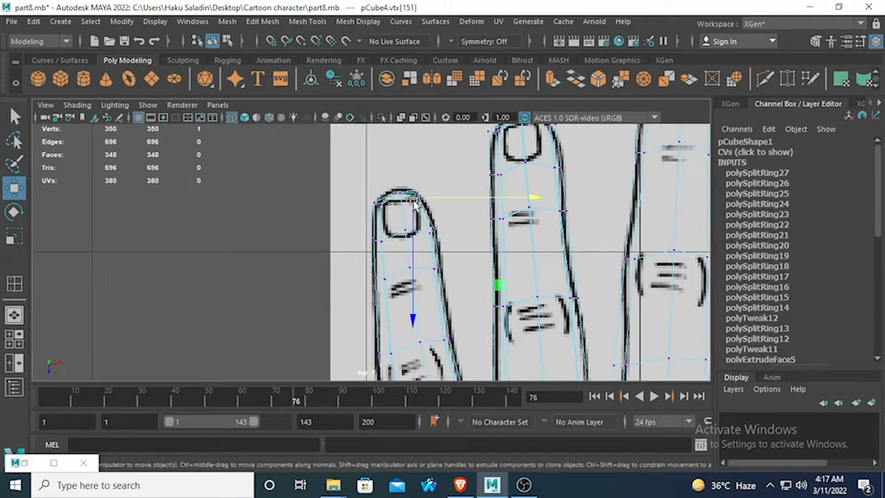
left_click_drag(414, 201, 412, 198)
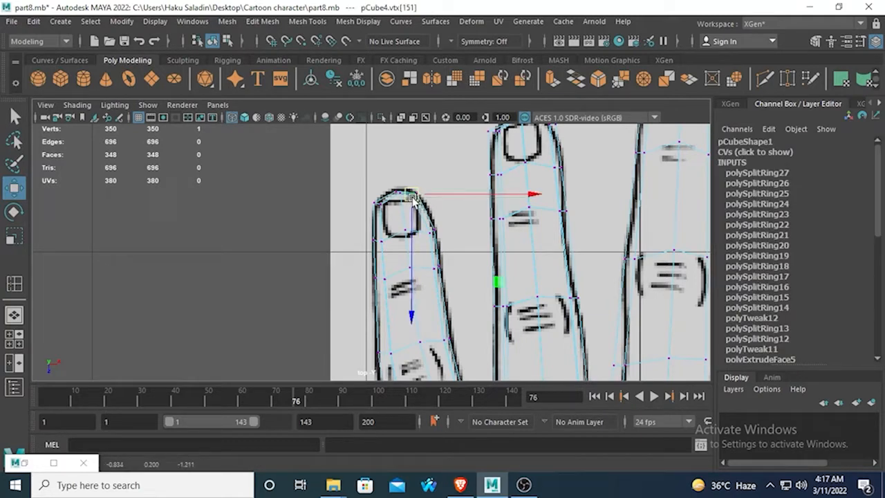
key("ctrl+z")
left_click(407, 155)
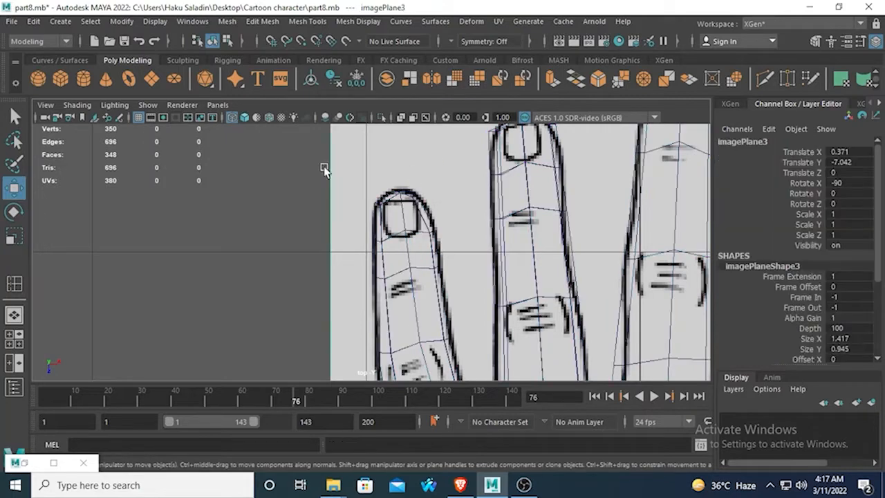
- Select the two upper faces covering the nail on the little finger of the hand mesh
scroll(322, 168, "up", 2)
left_click(433, 176)
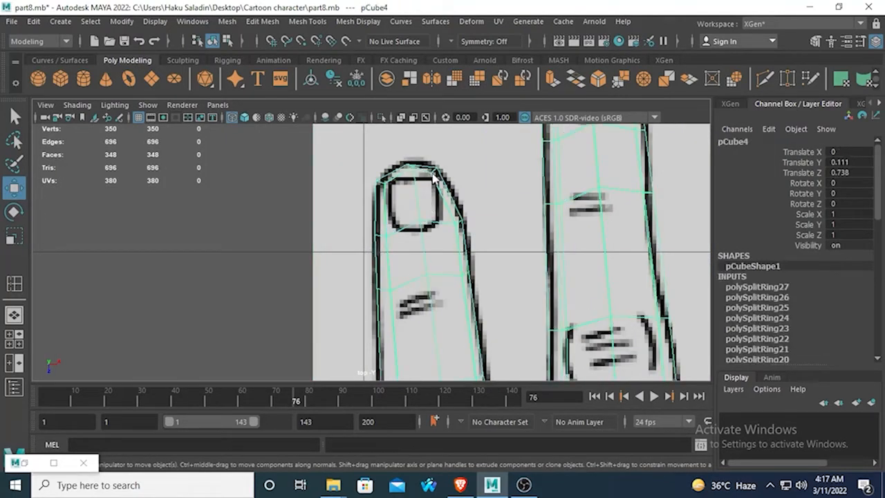
right_click_drag(426, 178, 421, 197)
left_click(424, 197)
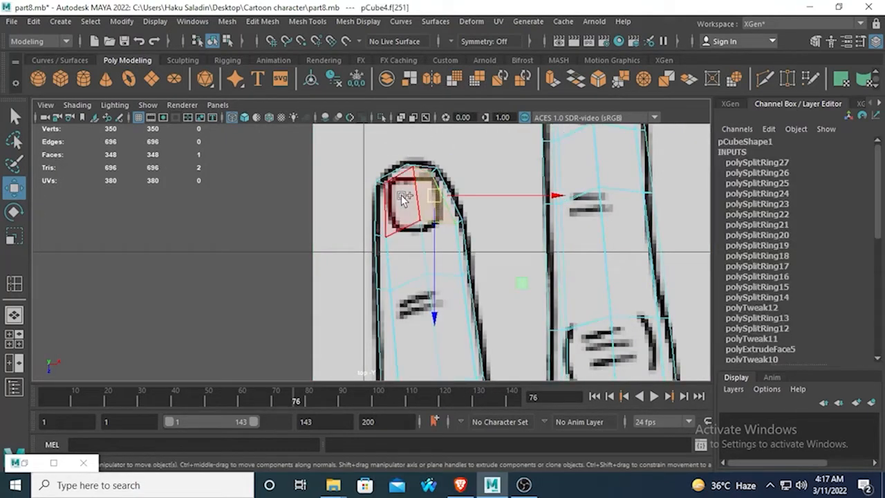
left_click(401, 198, "shift")
left_click(421, 197)
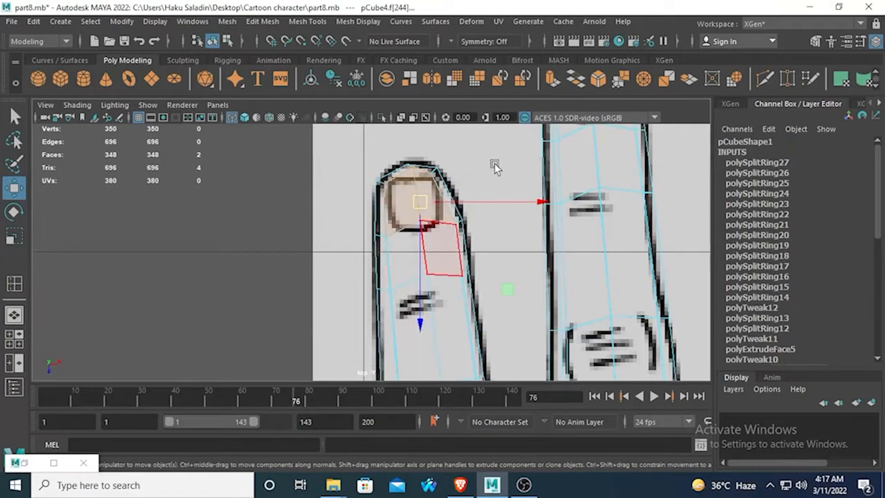
- Extrude the two selected nail faces of the little finger in the perspective view, keeping faces together
key("space")
key("space")
left_click_drag(401, 219, 423, 306, "alt")
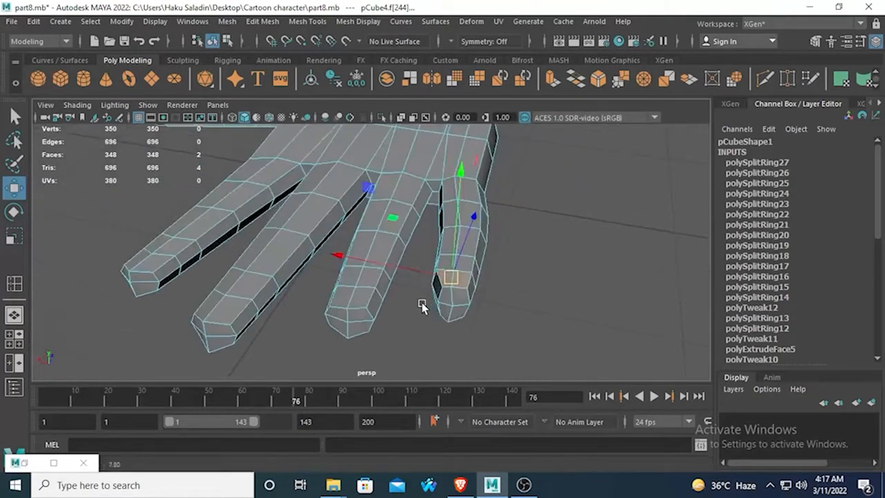
scroll(442, 297, "up", 2)
scroll(460, 287, "up", 2)
scroll(436, 280, "up", 2)
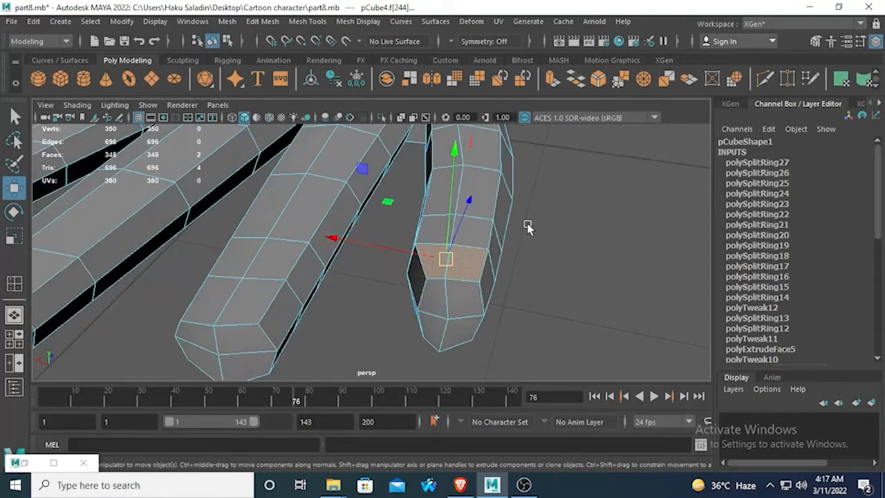
left_click(552, 78)
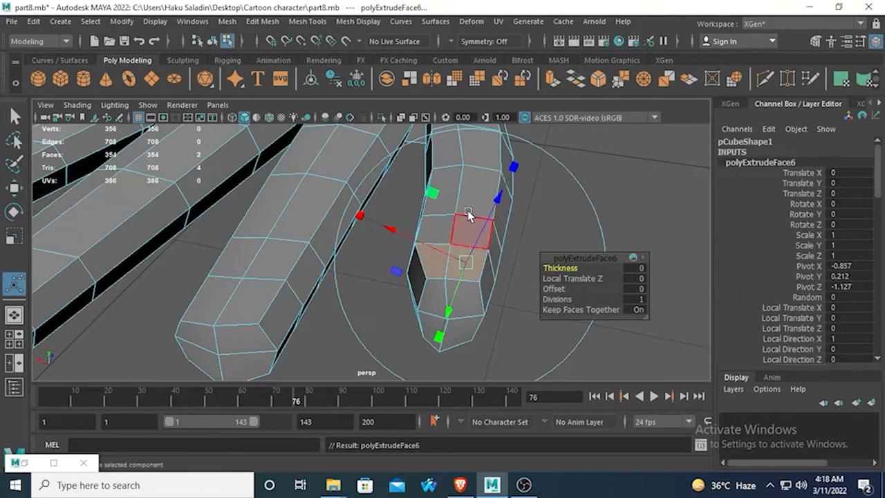
- Move the extruded little-finger nail faces by about -0.005 in Translate Y
scroll(432, 220, "down", 10)
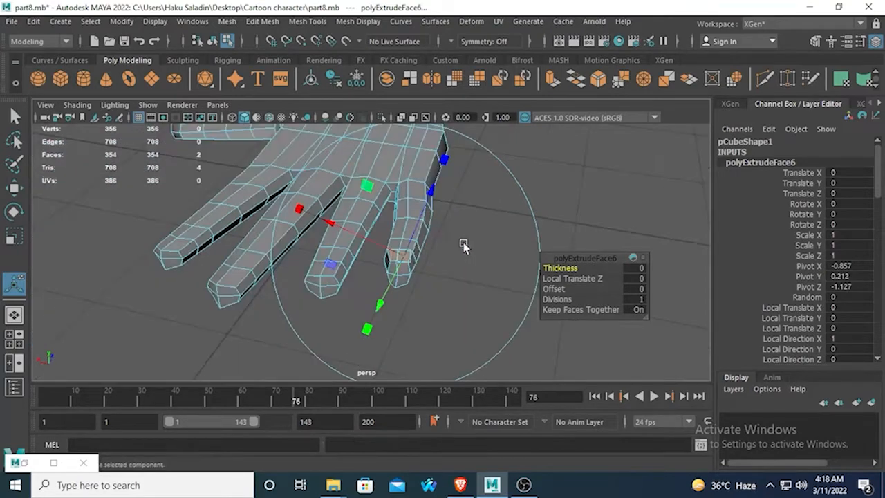
scroll(403, 285, "up", 10)
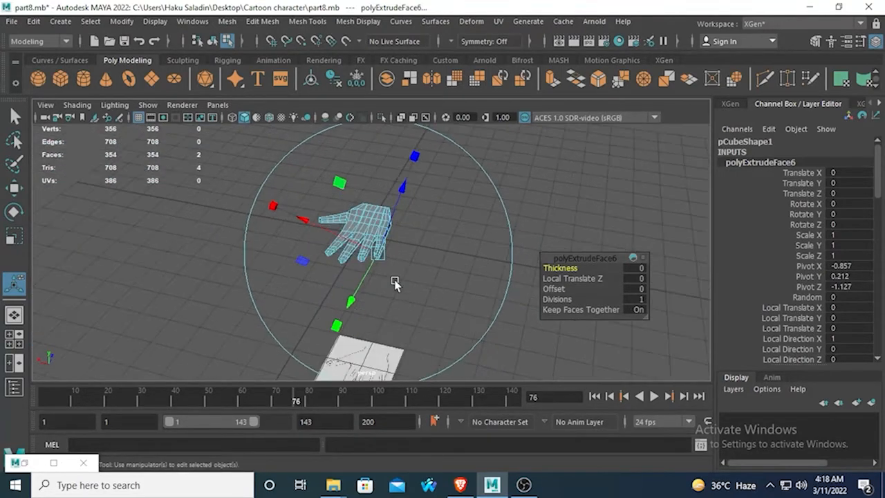
left_click_drag(421, 318, 471, 240, "alt")
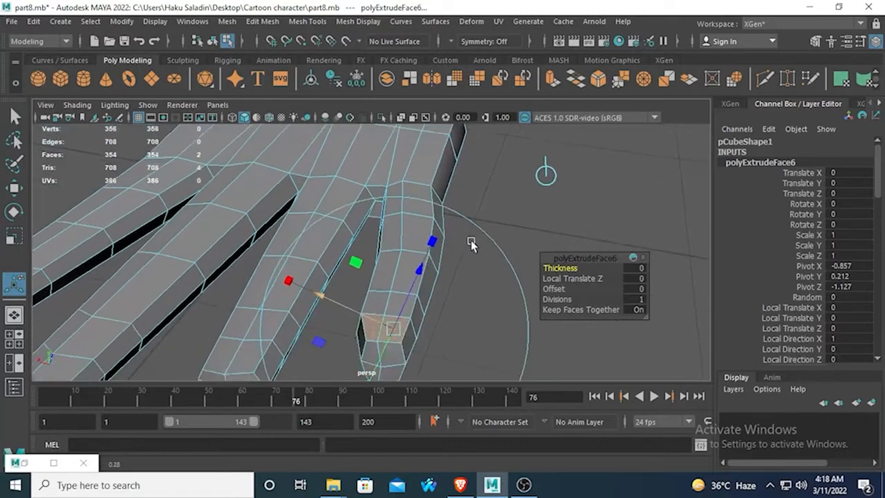
left_click_drag(383, 266, 387, 263)
left_click(376, 322)
left_click_drag(375, 323, 328, 309, "alt")
right_click_drag(327, 309, 505, 253, "alt")
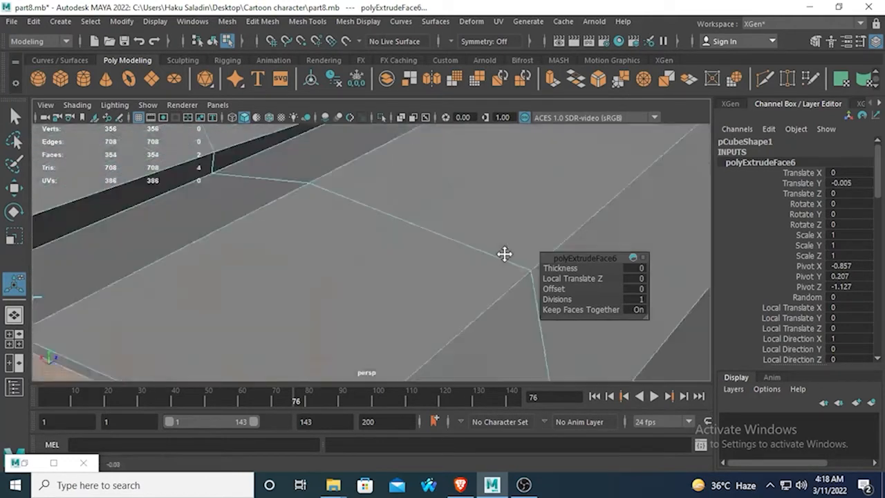
- Scale the extruded nail faces of the little finger uniformly to about 0.867 to inset them
key("f")
scroll(477, 211, "up", 2)
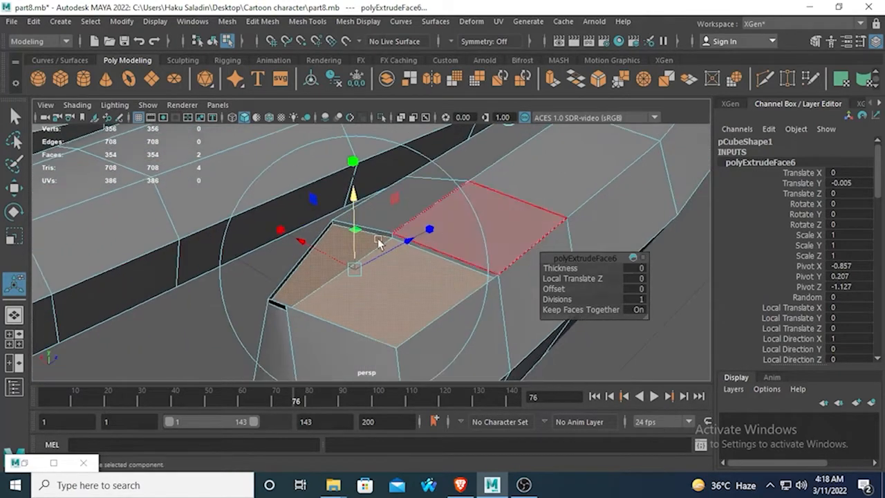
left_click(352, 163)
left_click_drag(354, 269, 351, 268)
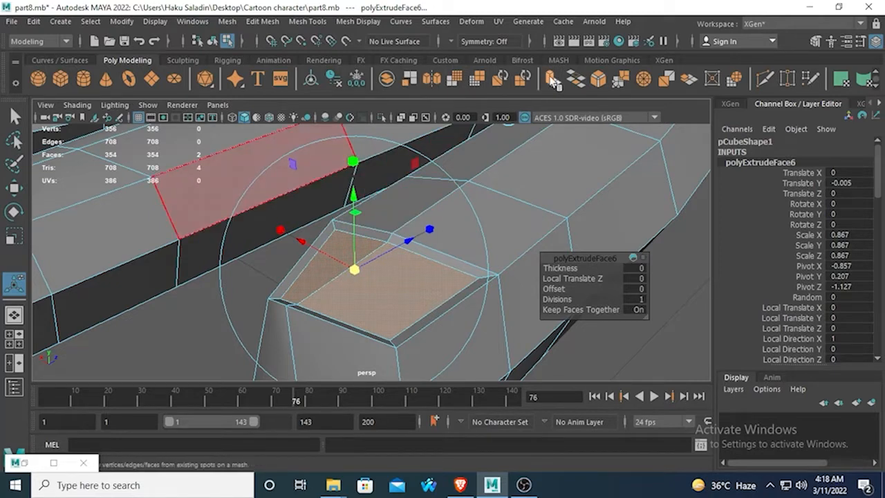
- Extrude the inset little-finger nail faces again and raise them about 0.007 in Translate Y
left_click(430, 79)
left_click(547, 132)
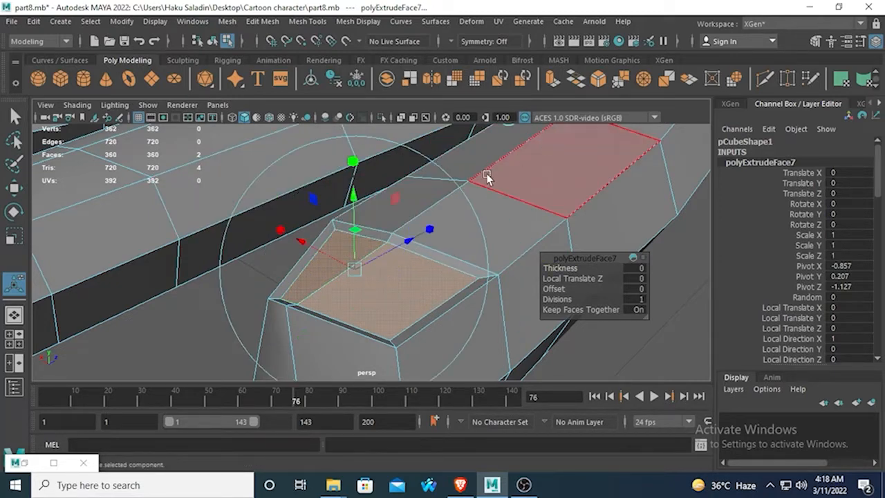
left_click_drag(355, 200, 280, 213)
- Move the three raised nail vertices nearest the little fingertip slightly outward to about Z -1.192 and up to about Y 0.217
left_click_drag(186, 211, 193, 201, "alt")
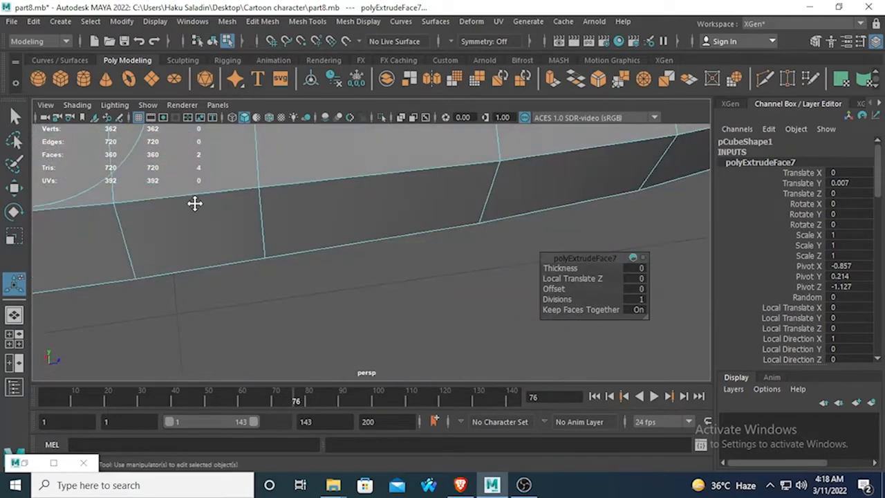
middle_click_drag(194, 201, 303, 218, "alt")
left_click_drag(303, 218, 349, 296, "alt")
middle_click_drag(349, 296, 370, 328, "alt")
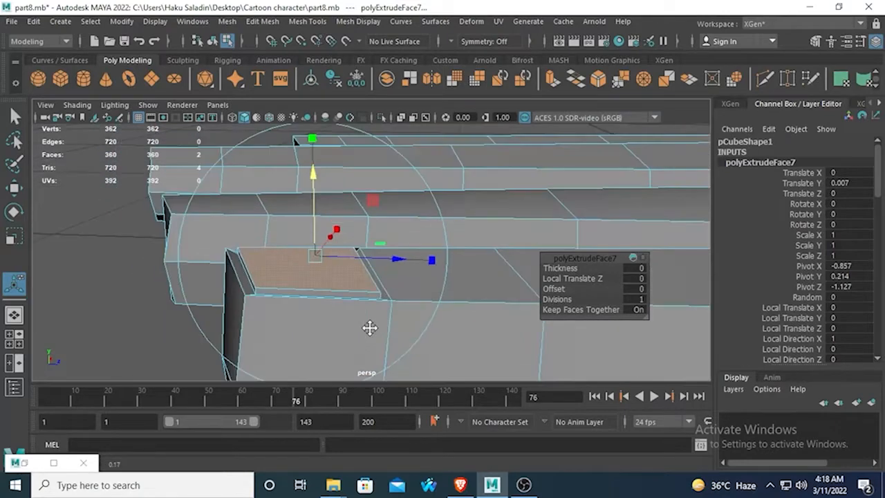
left_click_drag(290, 249, 305, 244, "alt")
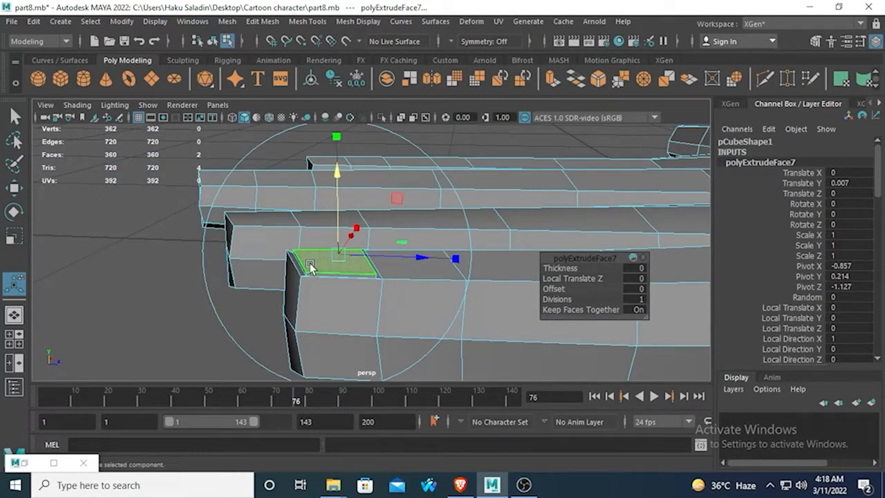
right_click_drag(308, 264, 247, 127)
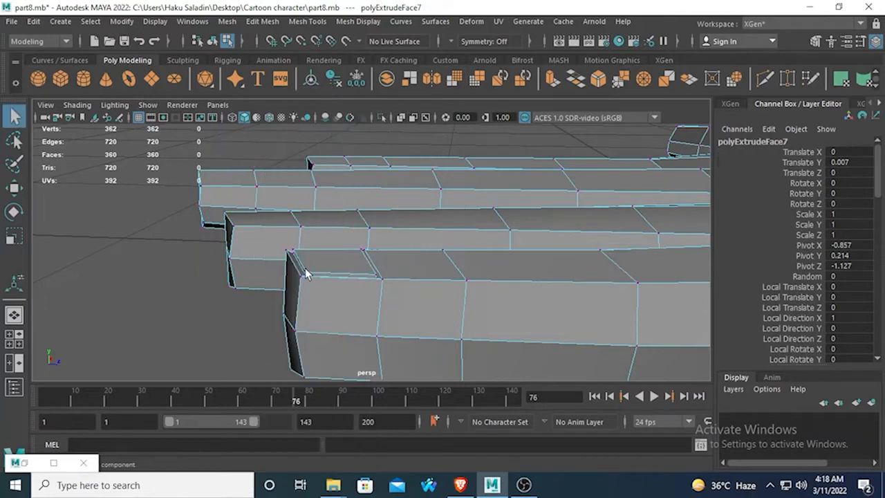
left_click(309, 274)
middle_click_drag(310, 276, 359, 320, "alt")
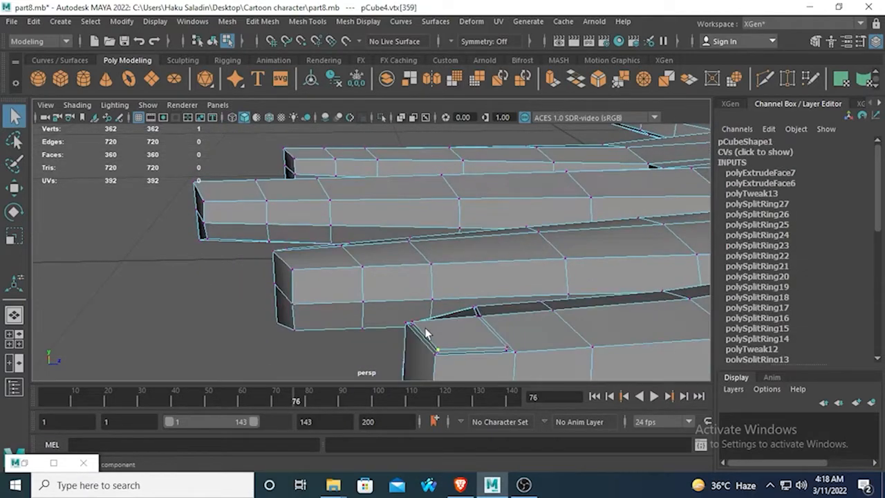
left_click_drag(412, 327, 414, 252, "alt")
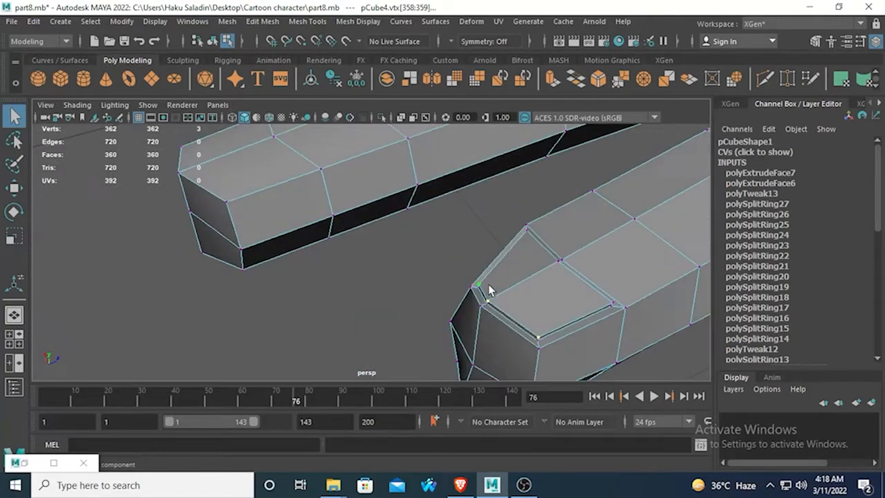
left_click(14, 187)
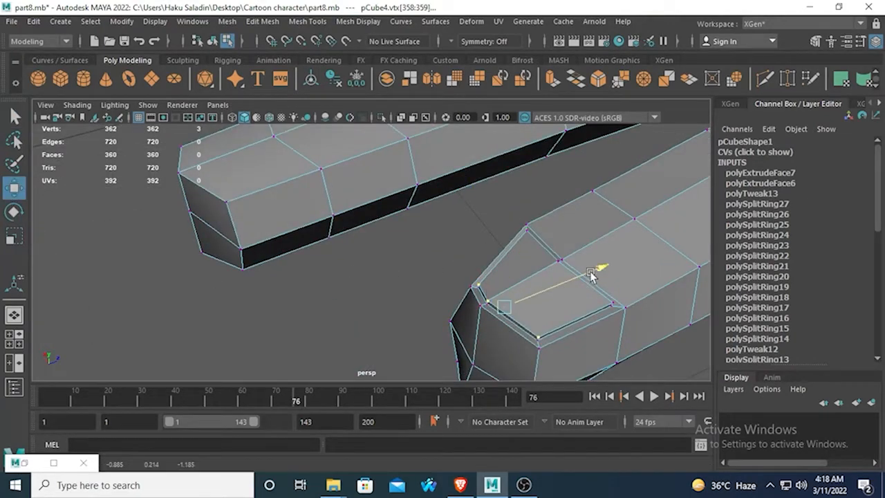
left_click_drag(590, 271, 585, 271)
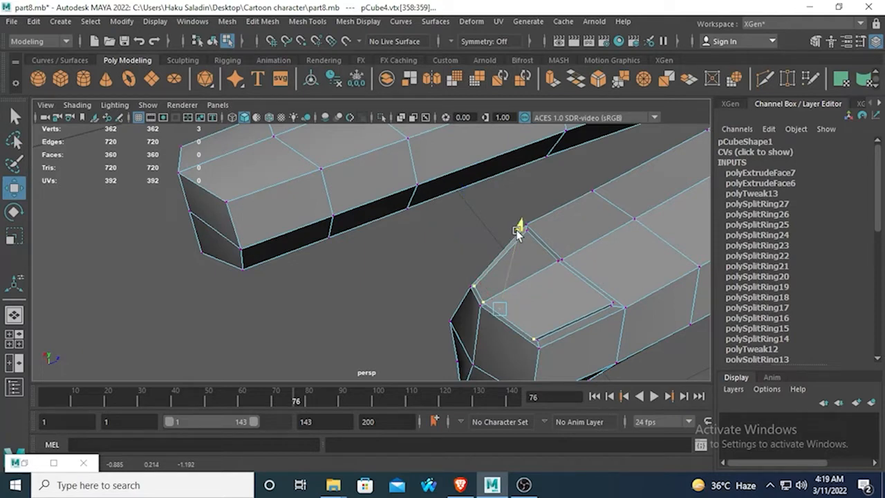
left_click_drag(516, 229, 520, 233)
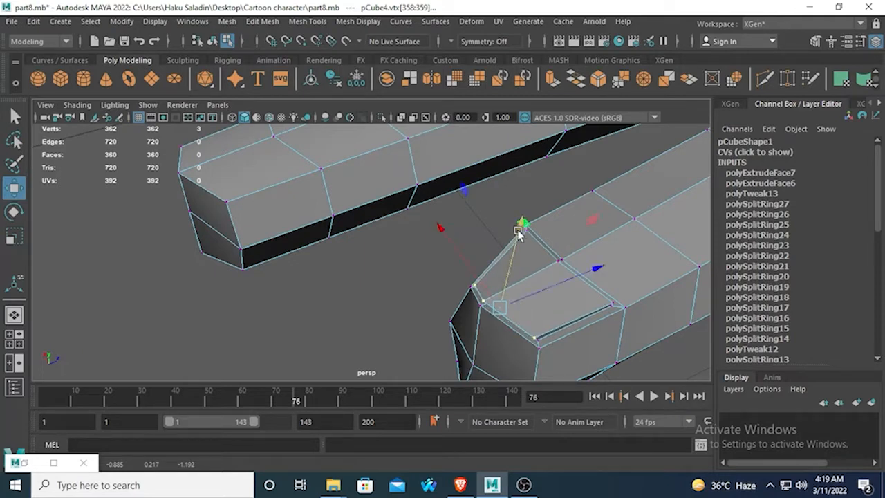
- Examine the little-finger nail from several angles in smoothed display and again in unsmoothed display
key("3")
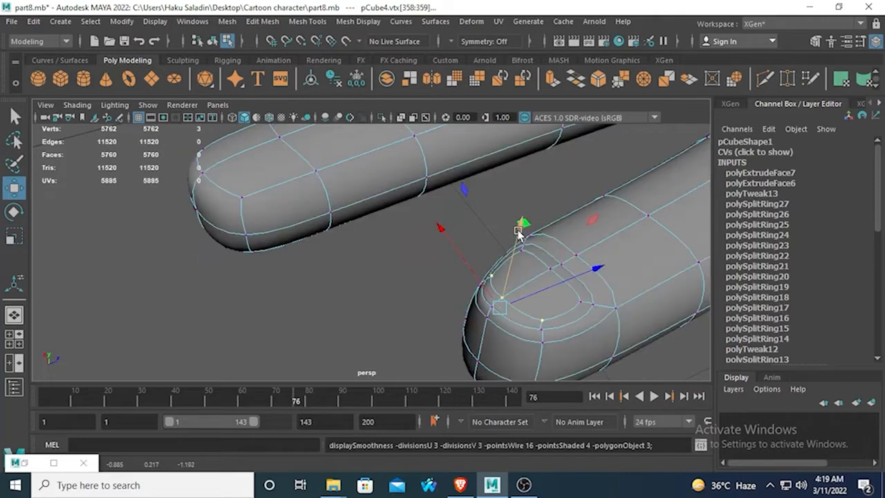
right_click_drag(563, 268, 597, 108)
left_click(523, 204)
scroll(527, 199, "down", 3)
left_click_drag(527, 199, 485, 272, "alt")
left_click_drag(545, 275, 514, 295, "alt")
left_click(440, 193)
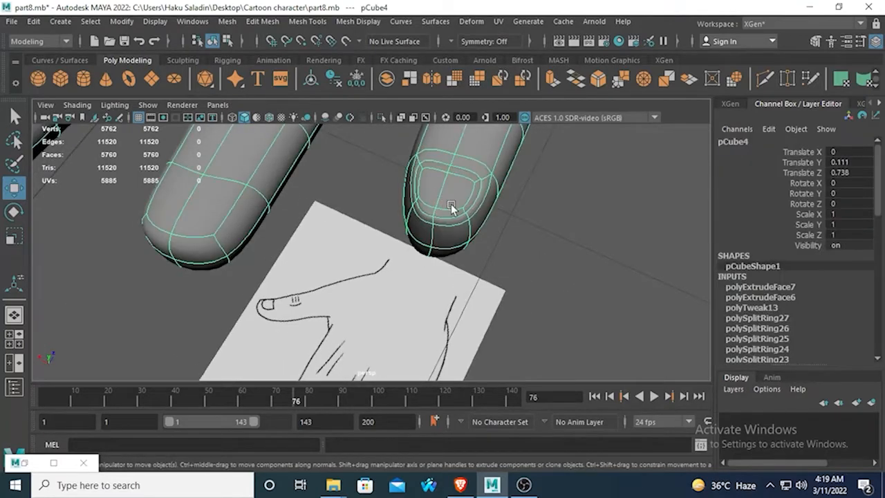
key("1")
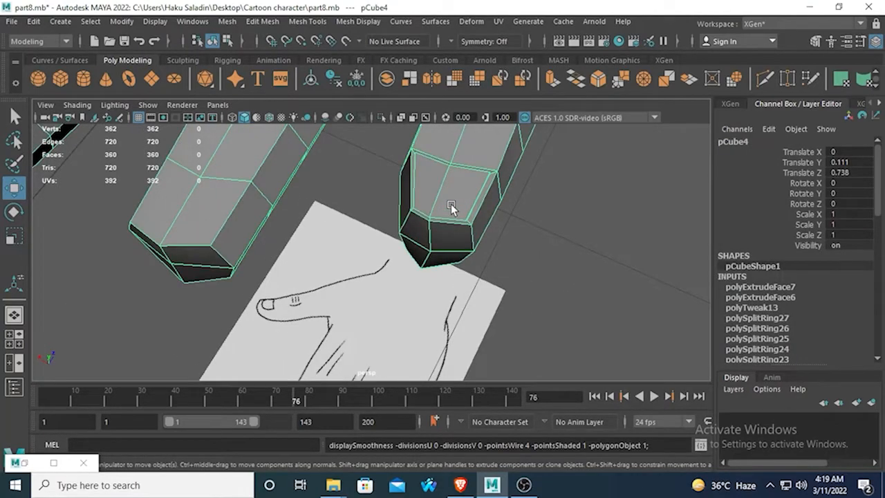
left_click_drag(450, 207, 395, 261, "alt")
left_click_drag(393, 230, 406, 208, "alt")
scroll(512, 245, "up", 4)
scroll(505, 256, "down", 5)
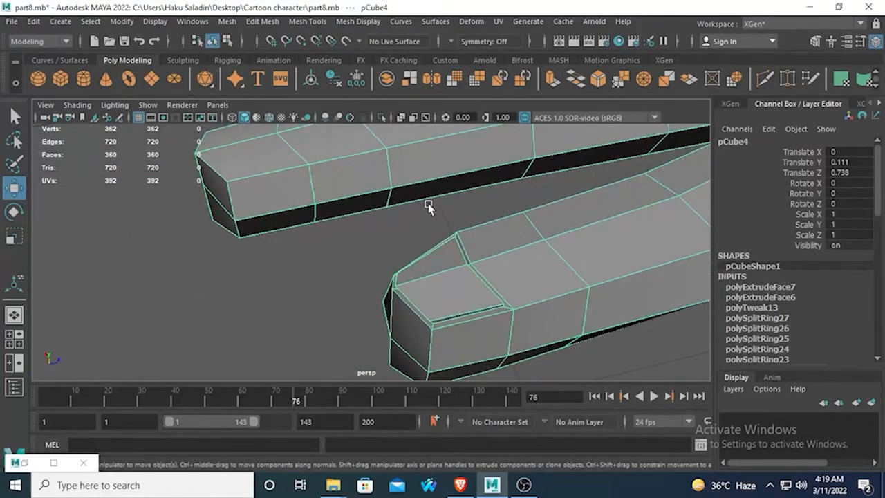
left_click_drag(385, 276, 407, 302, "alt")
- In the top view, move the raised nail's base corner vertices on the ring-finger side inward onto the reference nail outline
key("space")
key("space")
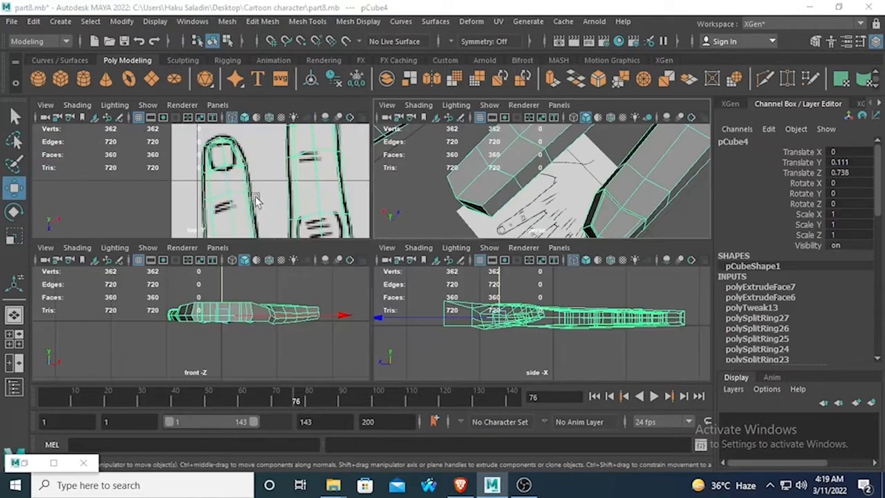
key("space")
scroll(443, 238, "up", 5)
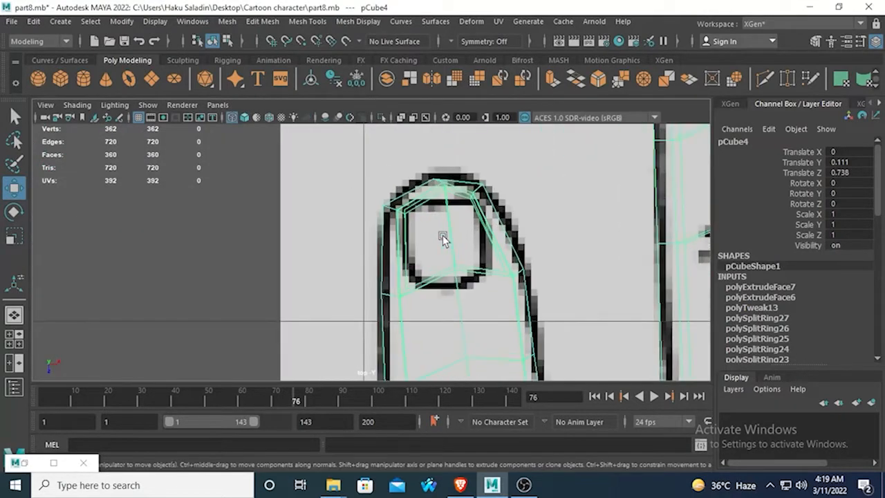
right_click_drag(445, 194, 446, 211)
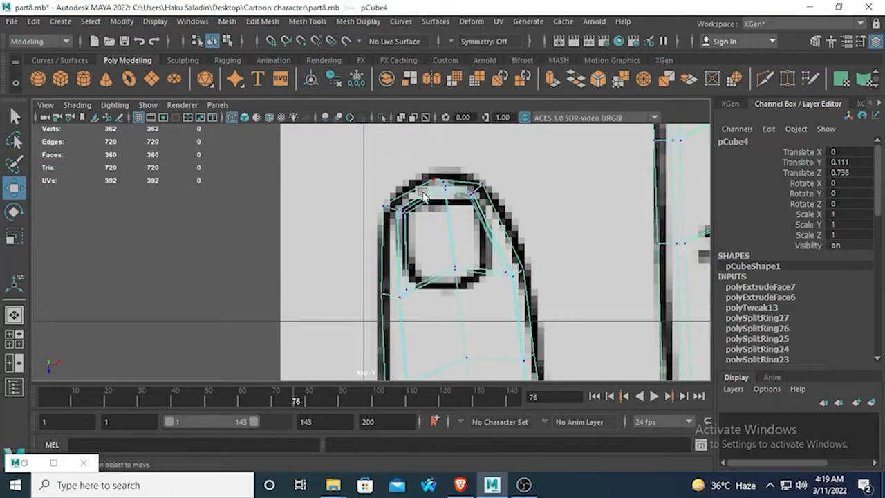
left_click_drag(431, 181, 449, 198)
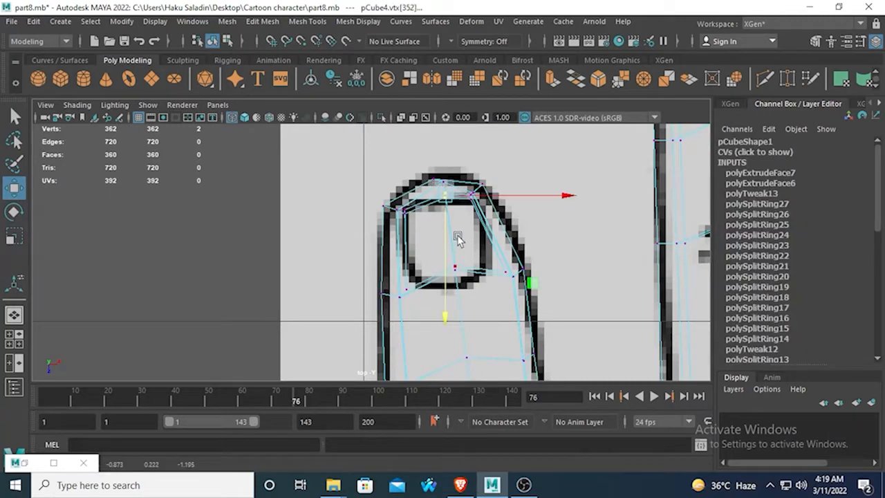
left_click(508, 275)
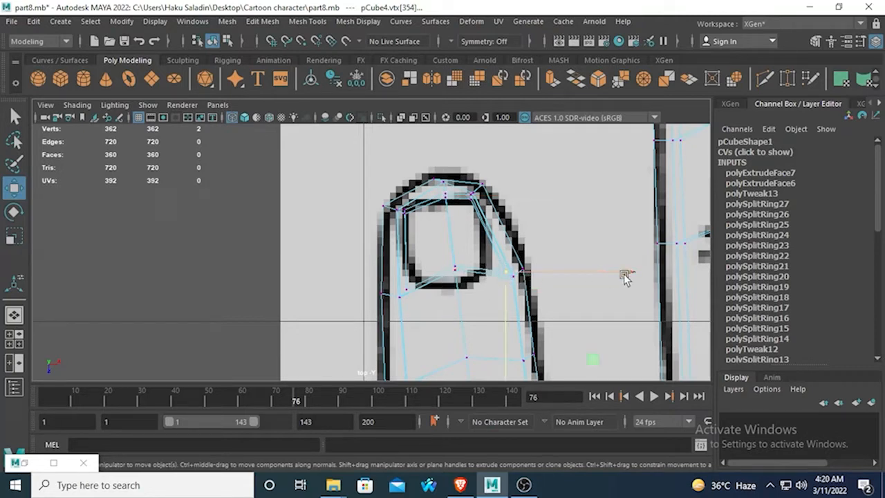
left_click_drag(625, 277, 609, 278)
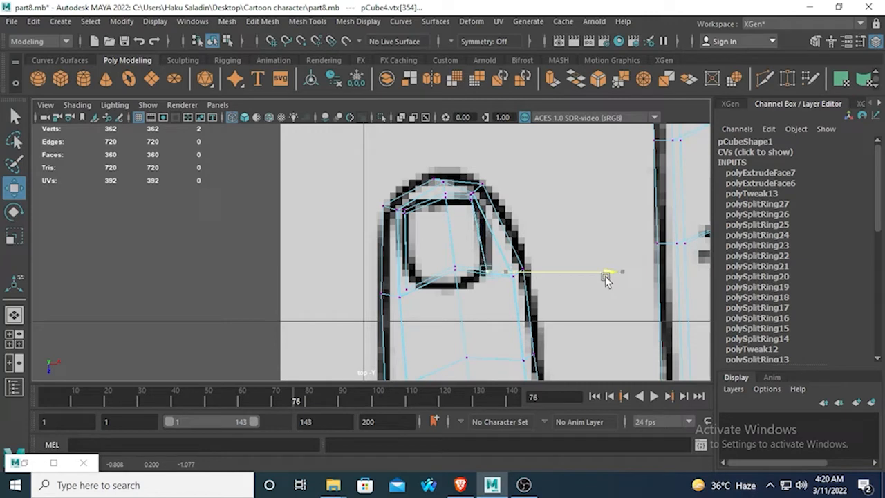
- Move the middle vertices at the nail's base back along Z onto the base line of the reference nail
left_click_drag(442, 259, 468, 318)
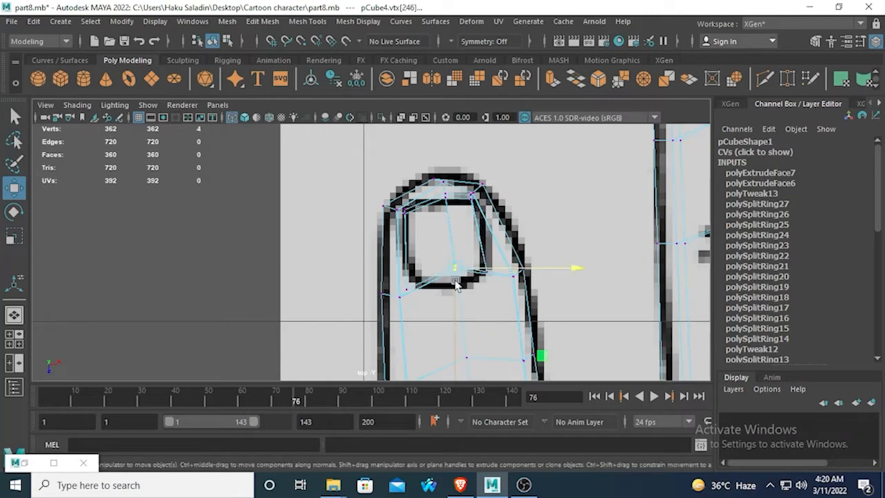
middle_click_drag(455, 281, 455, 251, "alt")
left_click_drag(457, 354, 457, 374)
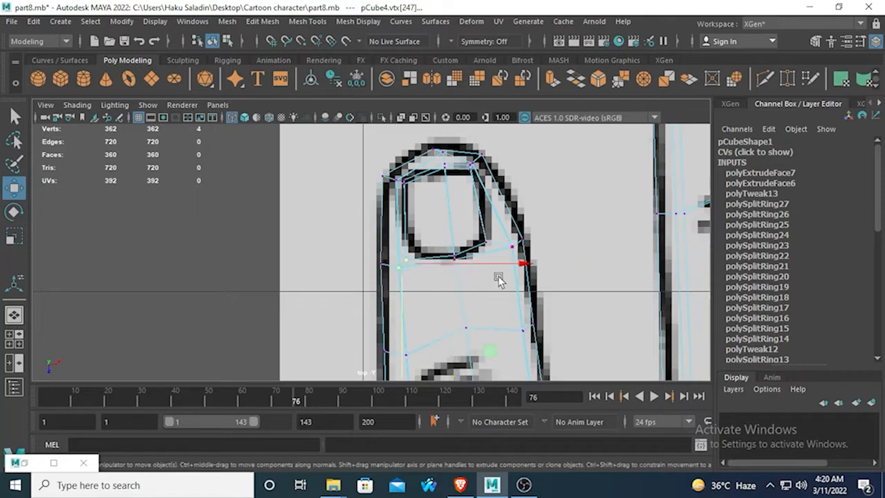
- Shift the nail's outer base corner vertices inward and toward the fingertip, and move the surrounding base vertices on the ring-finger side inward
left_click(523, 264)
left_click_drag(523, 268, 520, 268)
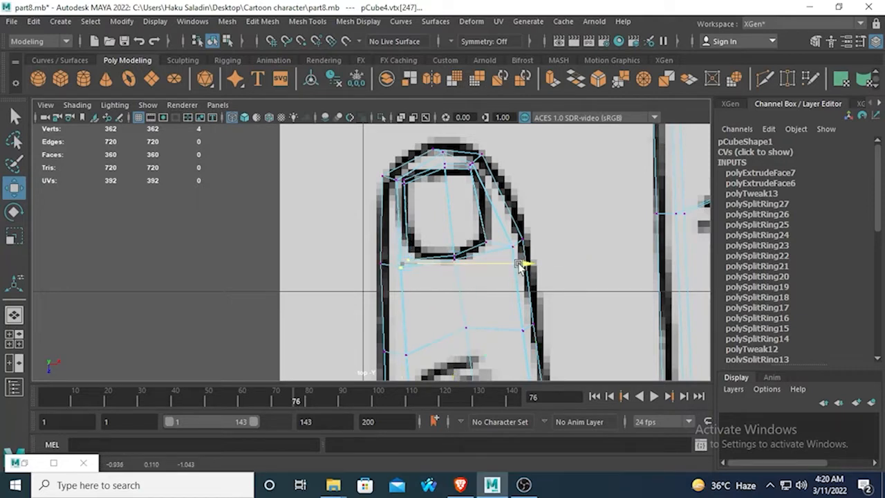
middle_click_drag(521, 268, 516, 214, "alt")
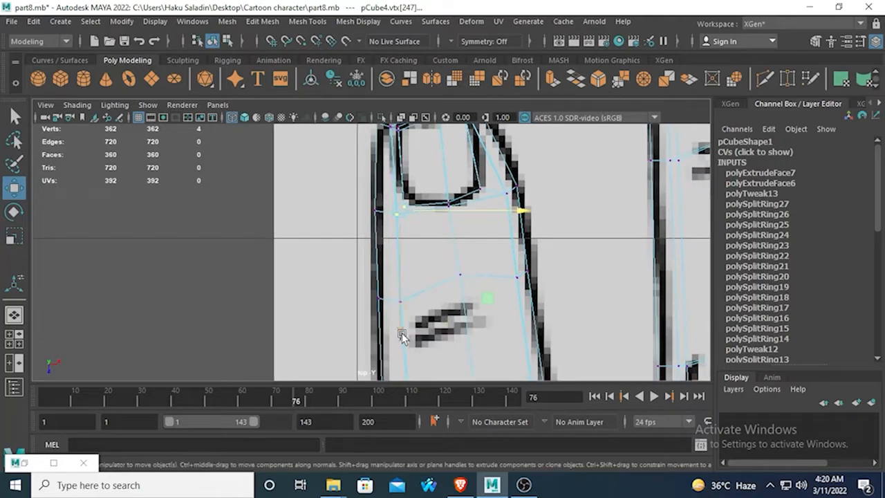
left_click_drag(404, 339, 403, 335)
middle_click_drag(491, 234, 494, 283, "alt")
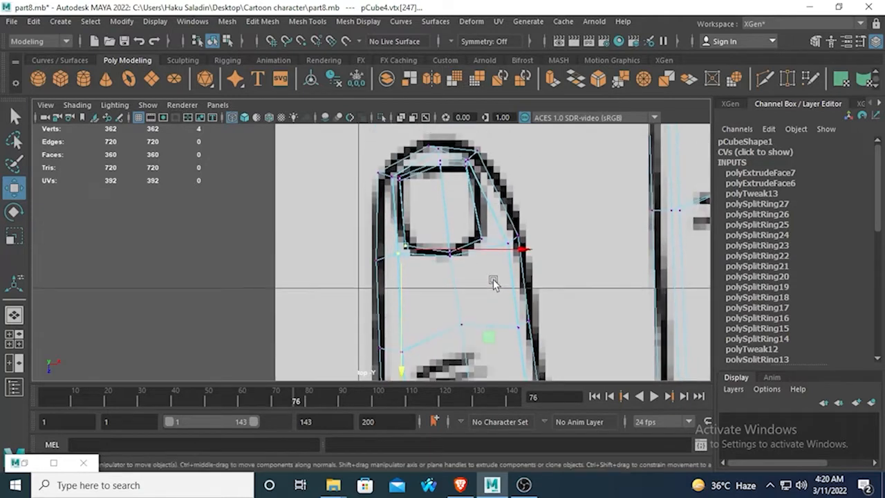
left_click_drag(499, 234, 528, 256)
left_click_drag(624, 240, 609, 240)
- Check the fitted little-finger nail and the whole hand in smoothed perspective display, and restore the unsmoothed mesh display
key("space")
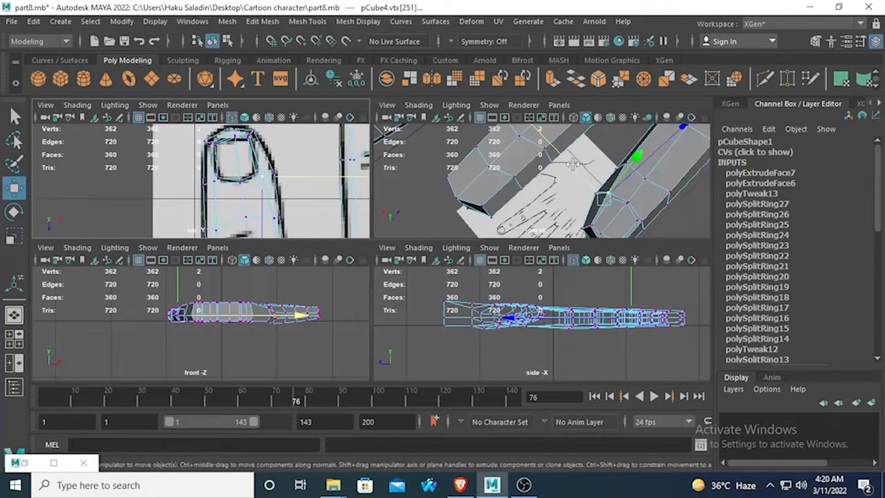
scroll(523, 171, "up", 3)
key("space")
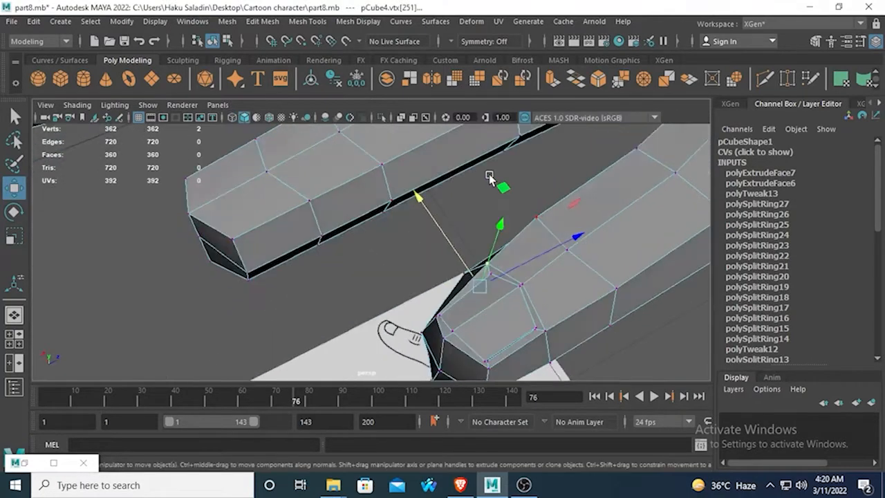
key("3")
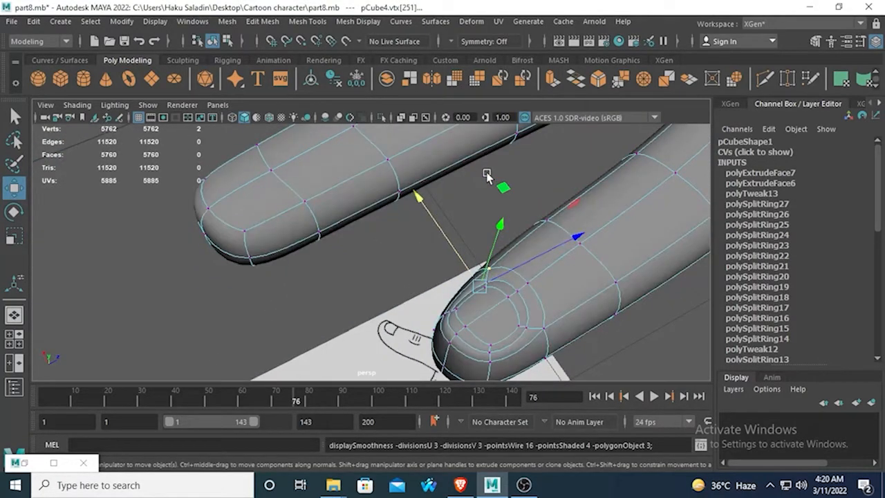
right_click_drag(482, 132, 546, 108)
scroll(505, 267, "down", 8)
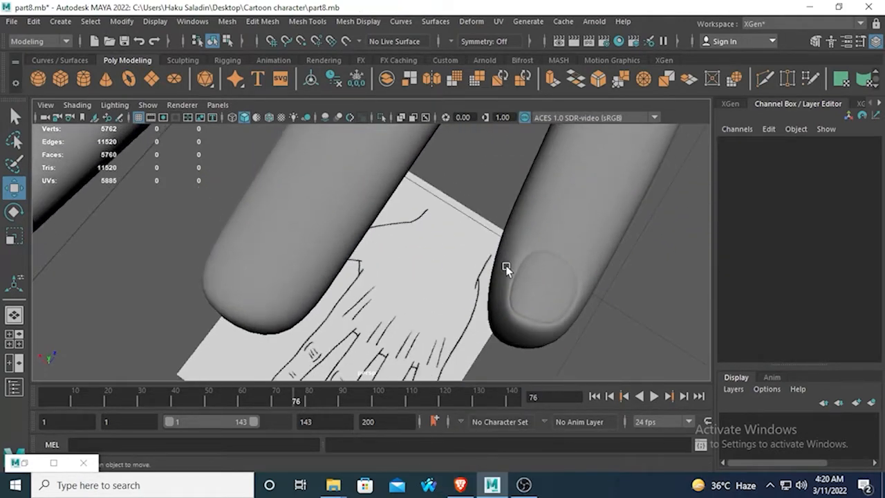
left_click_drag(408, 278, 411, 230, "alt")
left_click(411, 230)
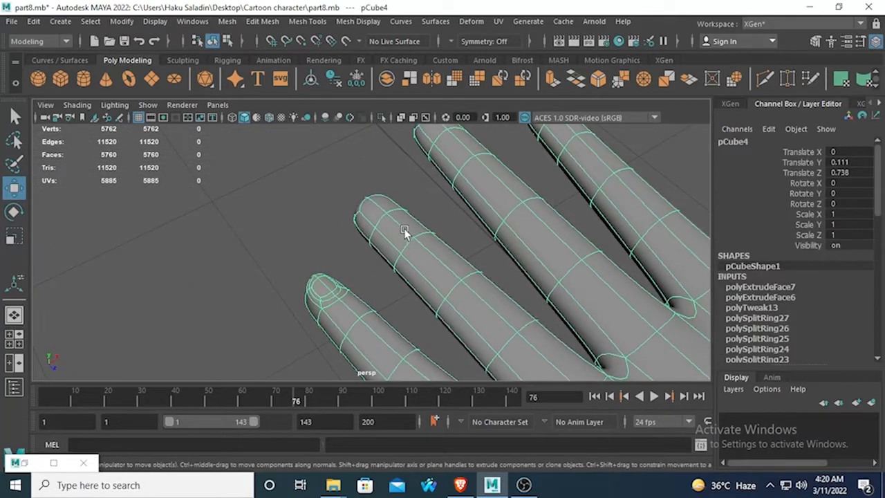
key("1")
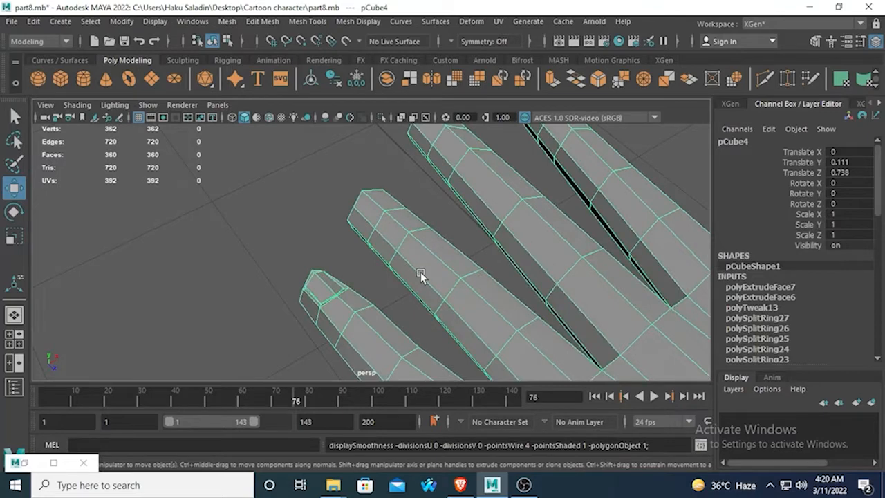
left_click_drag(420, 274, 495, 210, "alt")
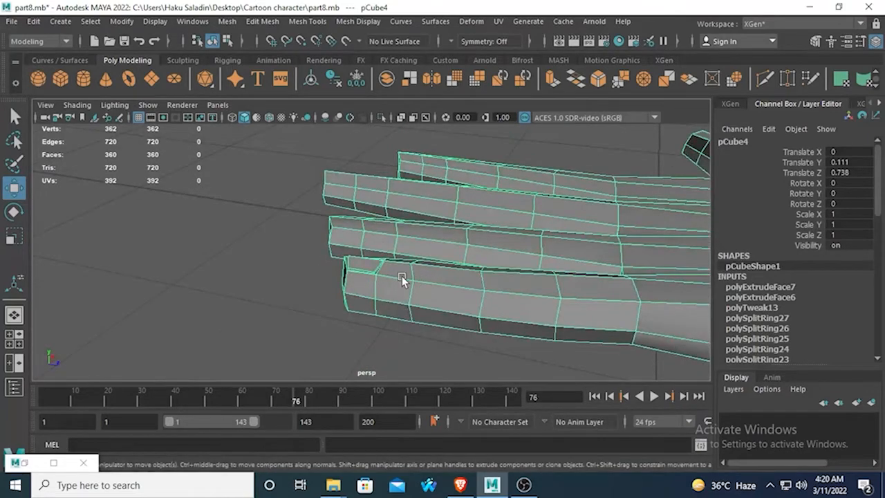
key("space")
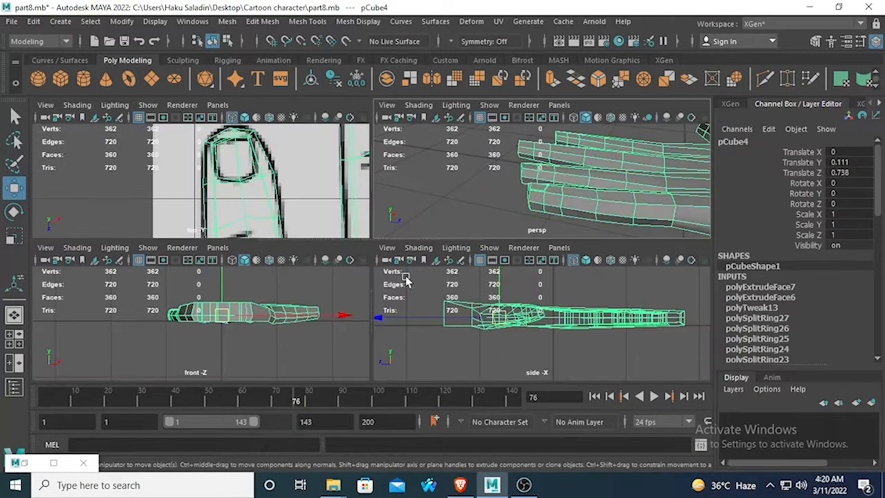
- In the top view, move the ring finger's middle tip vertices toward the fingertip along Z onto the reference outline
key("space")
left_click_drag(496, 207, 465, 264, "alt")
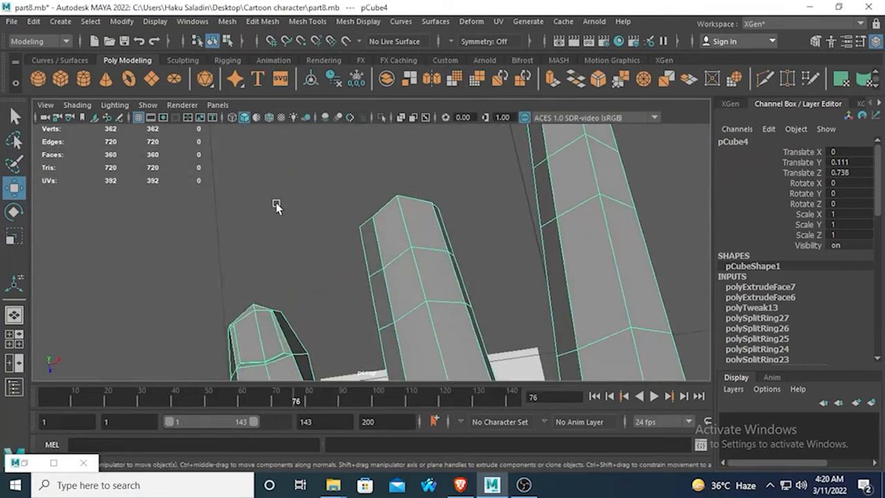
key("space")
key("space")
scroll(307, 194, "down", 5)
scroll(431, 245, "up", 5)
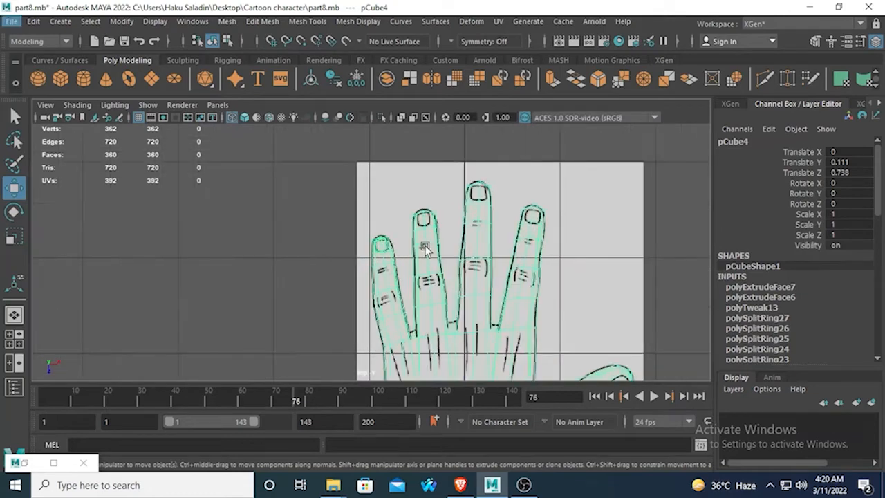
scroll(395, 275, "down", 5)
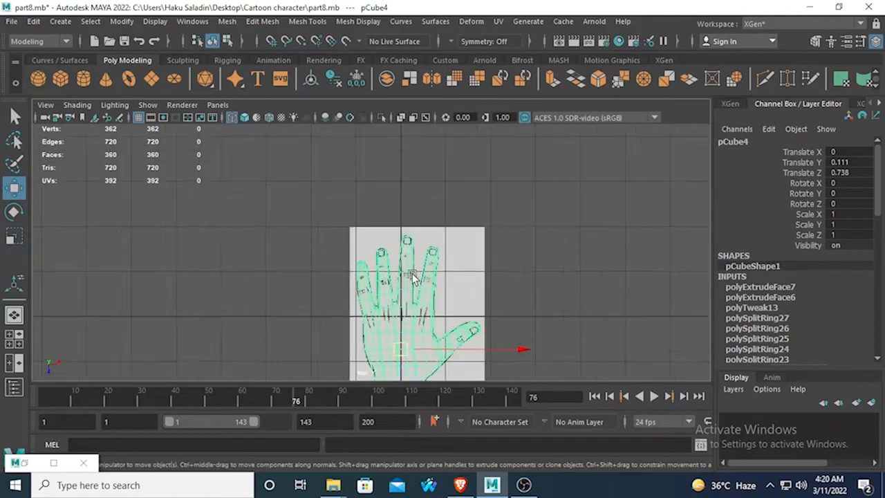
scroll(412, 273, "up", 5)
scroll(412, 273, "up", 4)
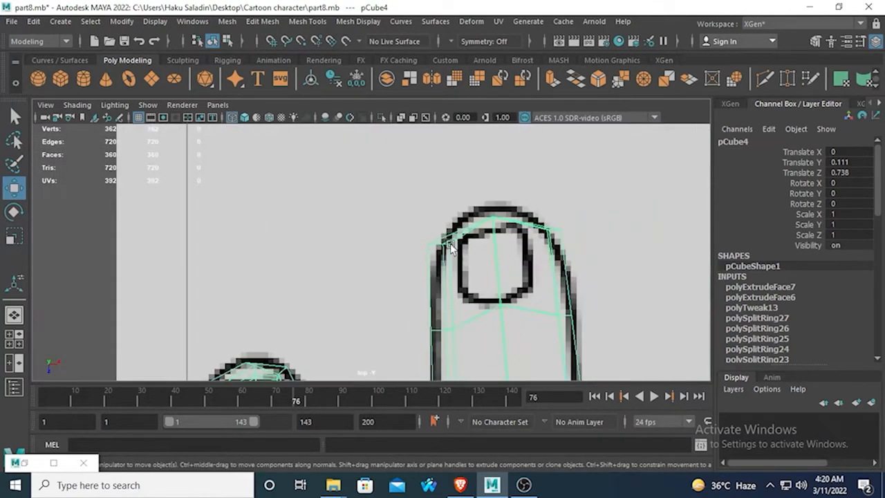
right_click_drag(490, 217, 421, 126)
left_click_drag(474, 204, 495, 230)
mouse_move(496, 344)
left_mouse_down()
mouse_move(496, 323)
mouse_move(498, 336)
left_mouse_up()
- Move the ring fingertip's corner vertices on both sides inward along X onto the reference finger outline
left_click_drag(394, 224, 467, 286)
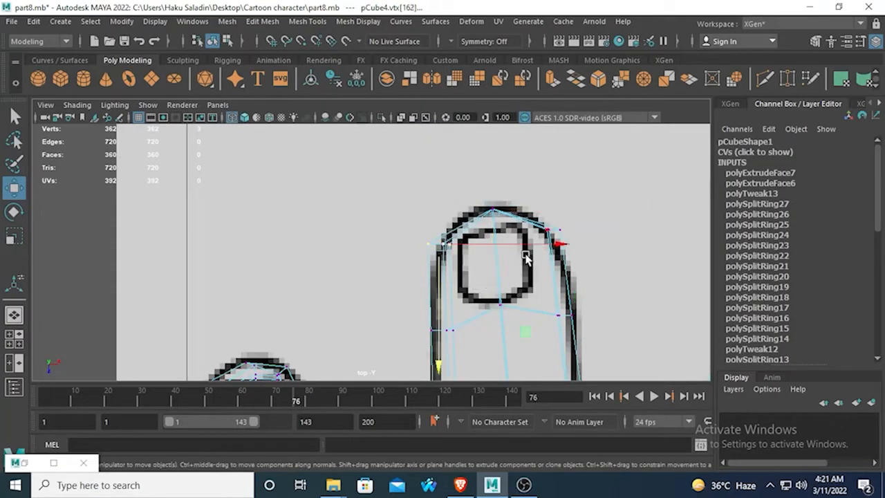
left_click_drag(546, 245, 558, 246)
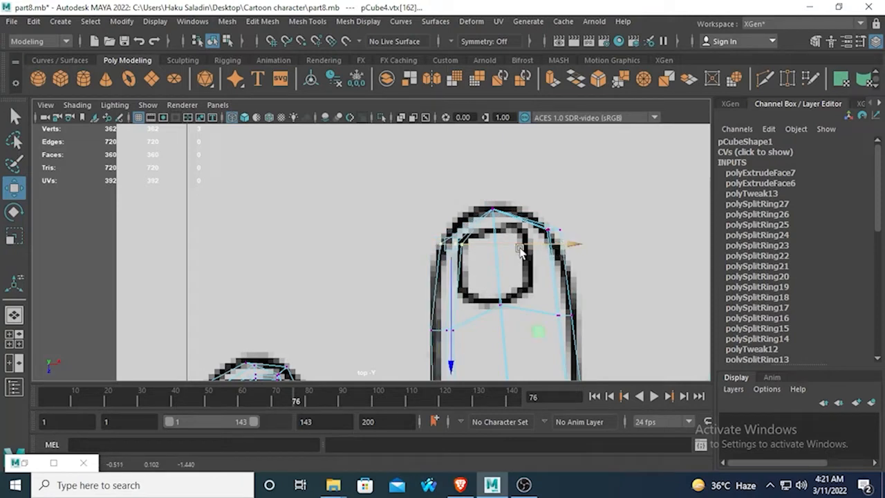
left_click_drag(534, 201, 563, 243)
left_click_drag(670, 230, 665, 230)
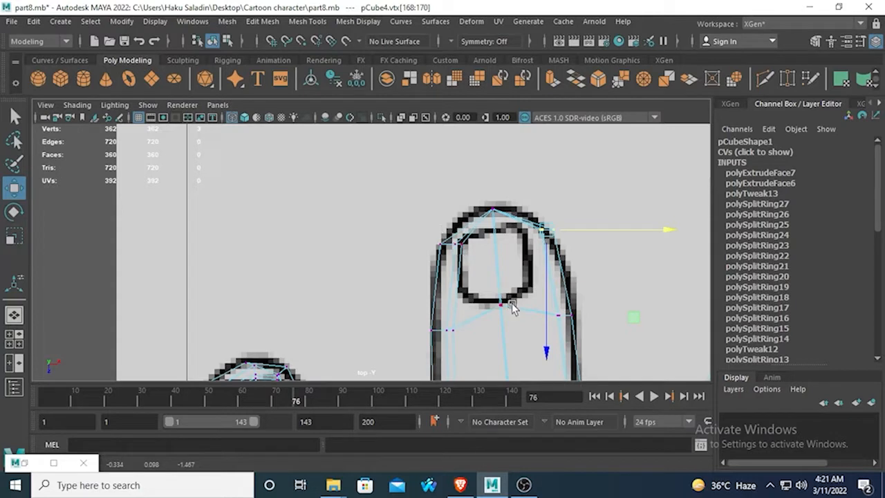
- Move the middle vertices at the ring finger's upper and lower knuckle creases back along Z toward the palm
middle_click_drag(512, 308, 484, 250, "alt")
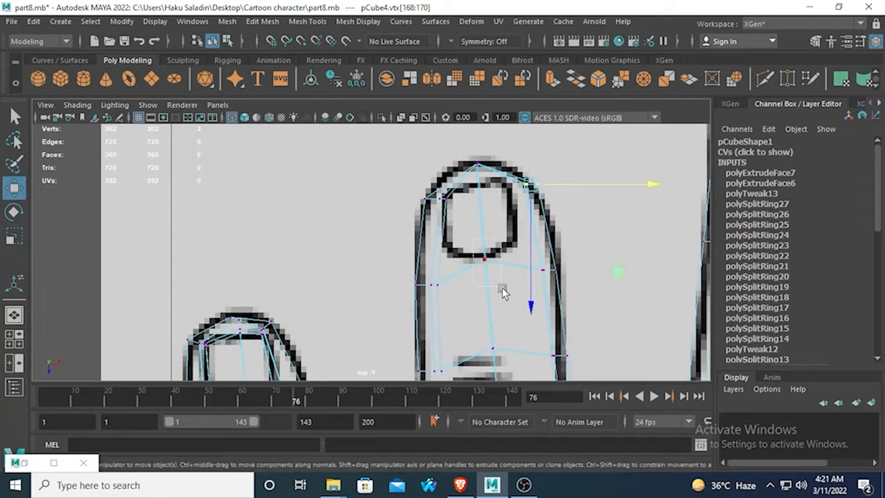
left_click(483, 257)
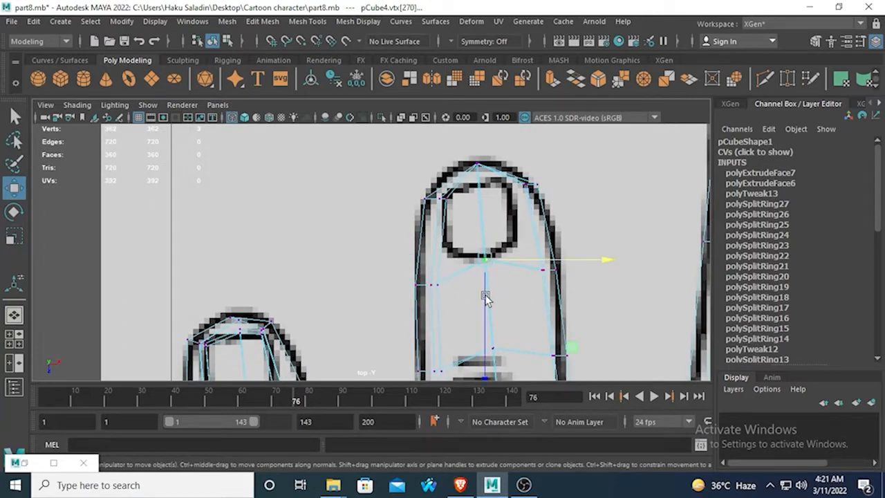
middle_click_drag(485, 297, 476, 154, "alt")
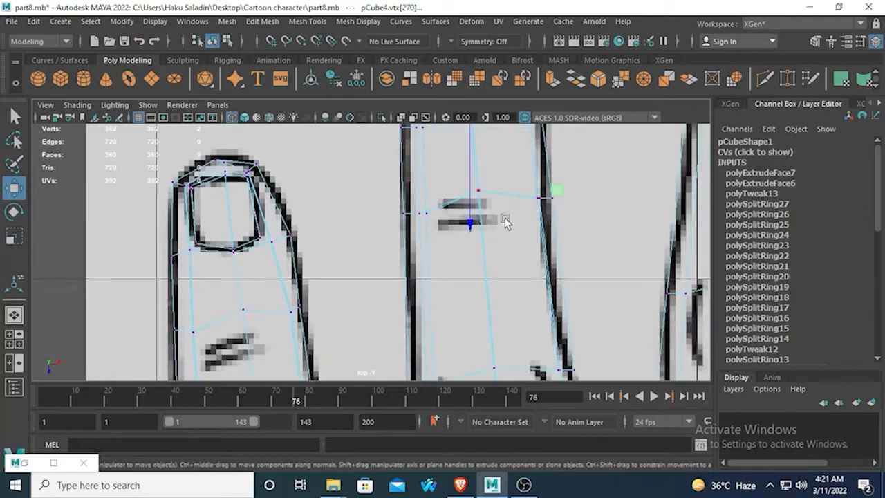
left_click(477, 198)
left_click_drag(477, 304, 480, 323)
middle_click_drag(478, 376, 462, 242, "alt")
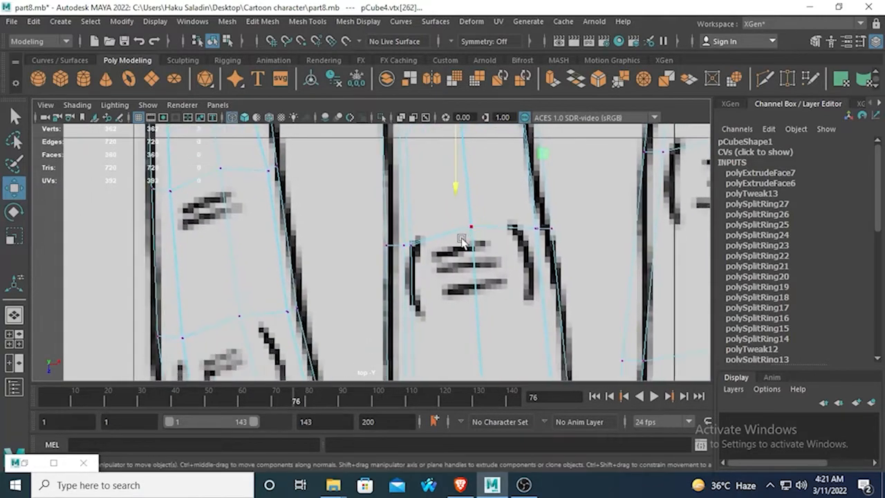
left_click_drag(505, 250, 506, 252)
left_click_drag(473, 340, 475, 350)
- Shift the vertices on both sides of the ring finger's base slightly along X toward the middle finger
scroll(487, 311, "down", 10)
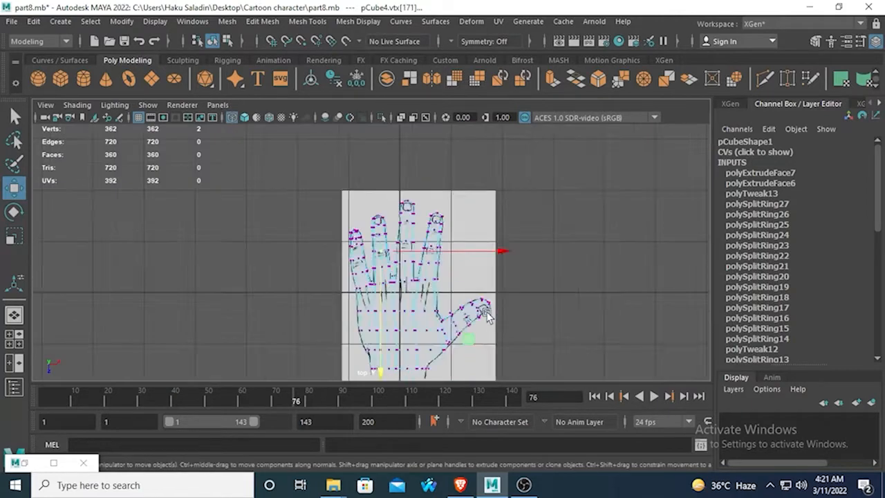
scroll(456, 297, "up", 3)
scroll(454, 297, "up", 3)
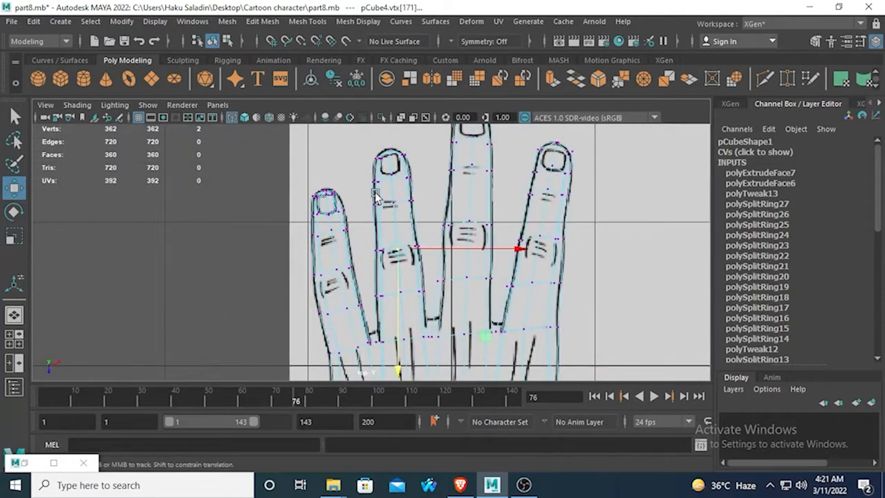
scroll(411, 208, "up", 4)
scroll(417, 276, "up", 3)
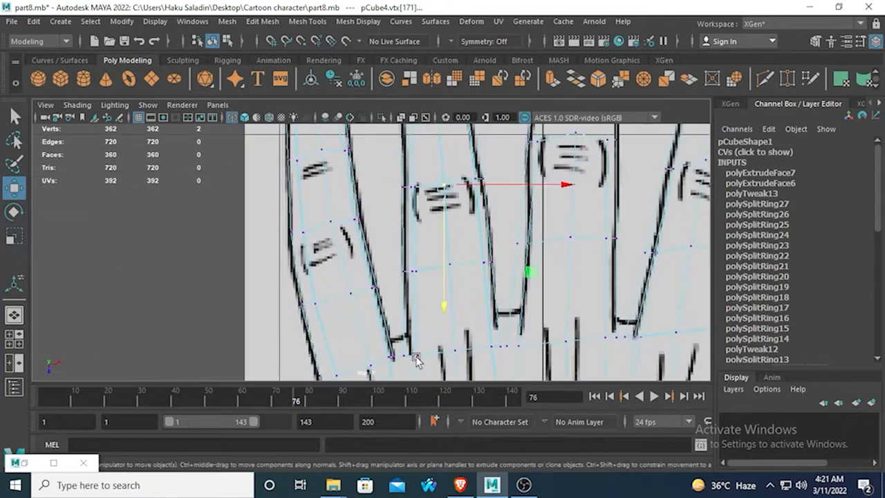
left_click_drag(430, 374, 431, 374)
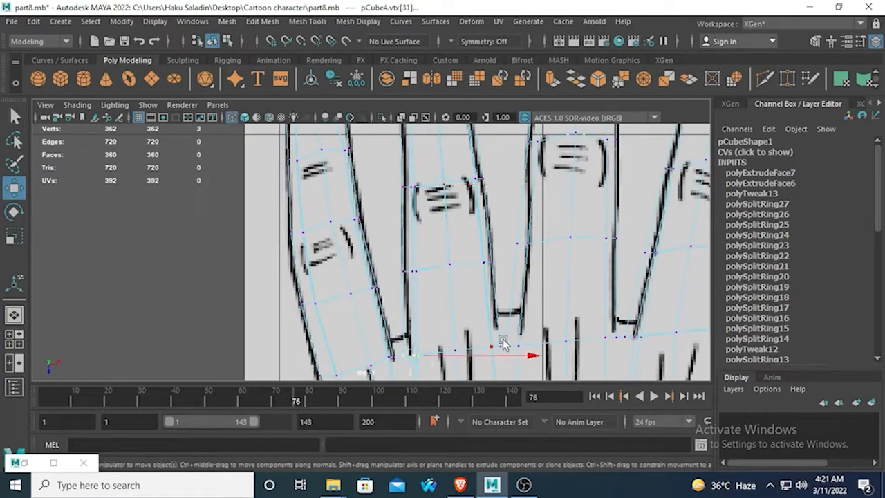
left_click_drag(521, 357, 523, 358)
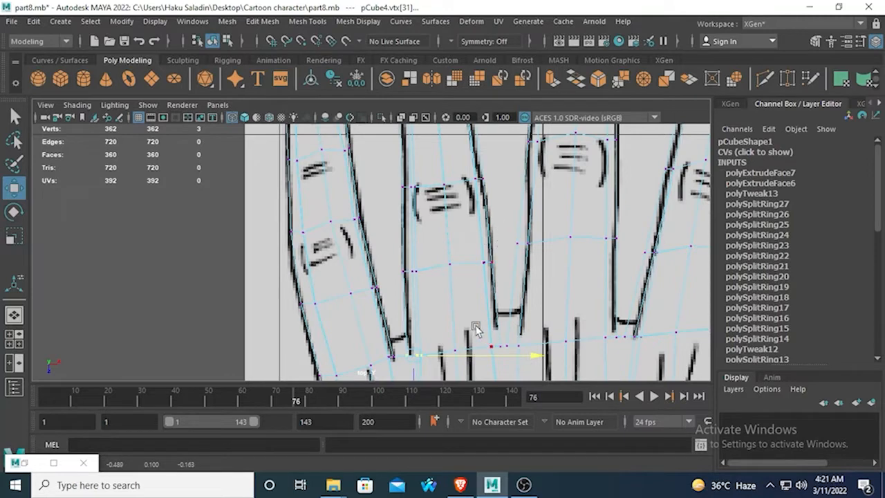
left_click_drag(475, 329, 500, 358)
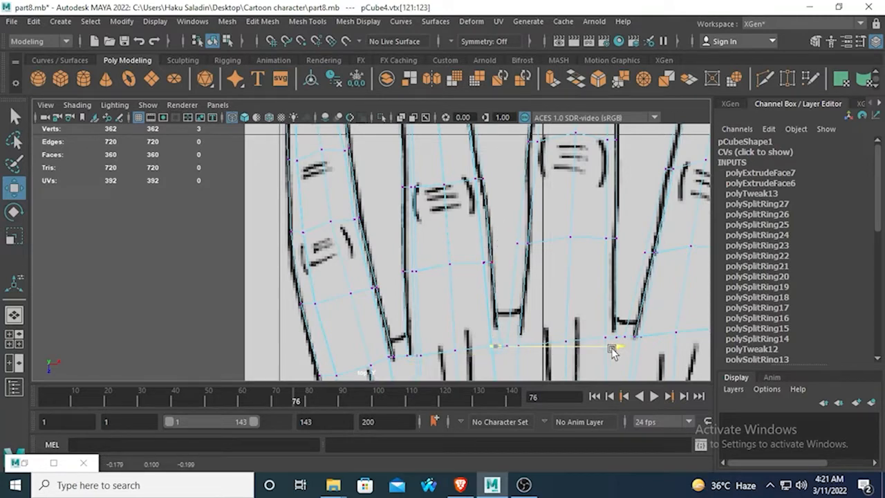
- In the perspective view, extrude the two top faces at the ring finger's tip as the base of the nail
middle_click_drag(424, 188, 457, 313, "alt")
middle_click_drag(444, 213, 427, 269, "alt")
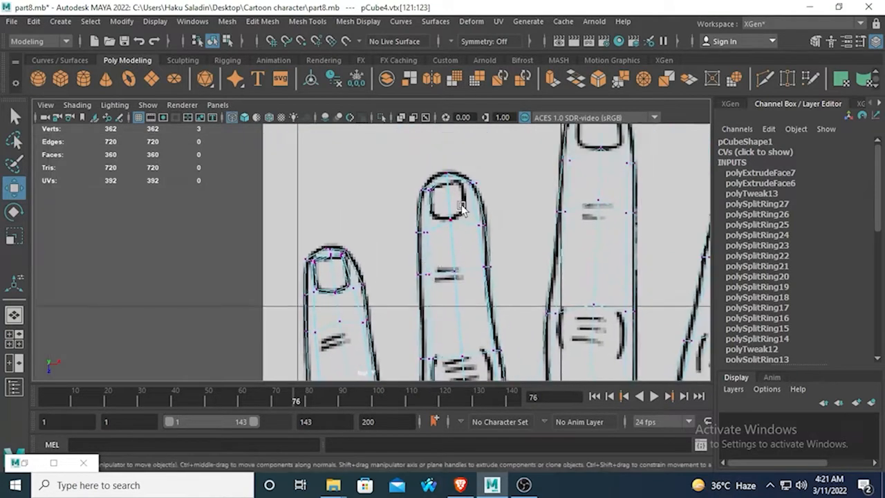
key("space")
key("space")
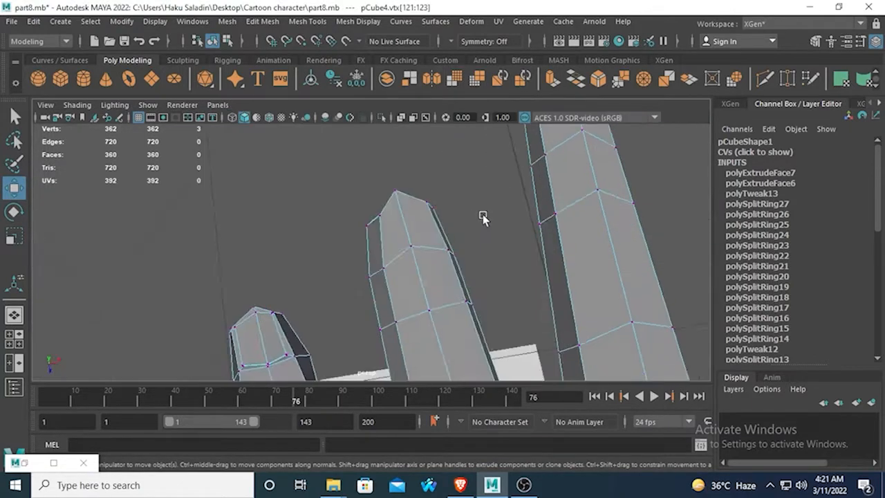
left_click_drag(482, 218, 298, 262, "alt")
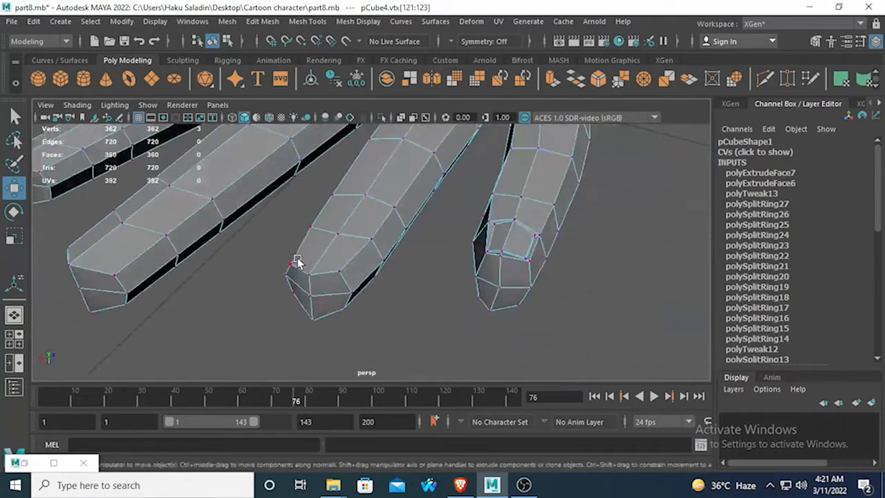
right_click_drag(336, 166, 336, 93)
left_click(327, 222)
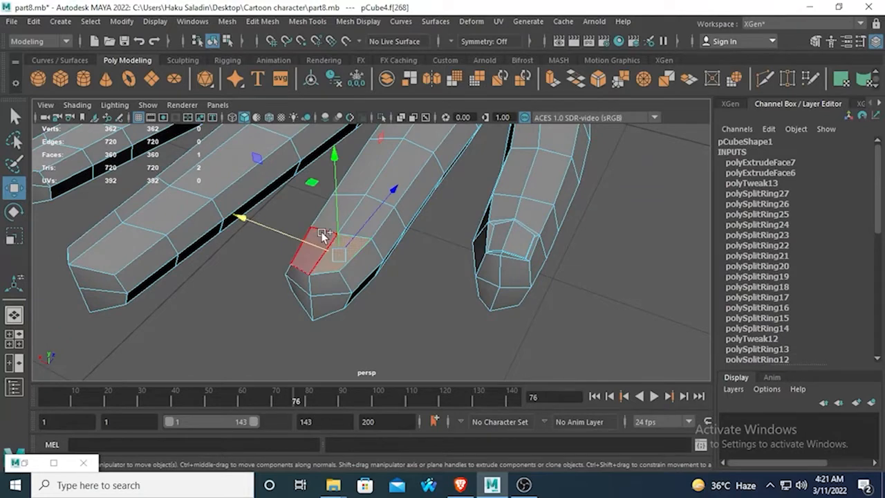
left_click(323, 235)
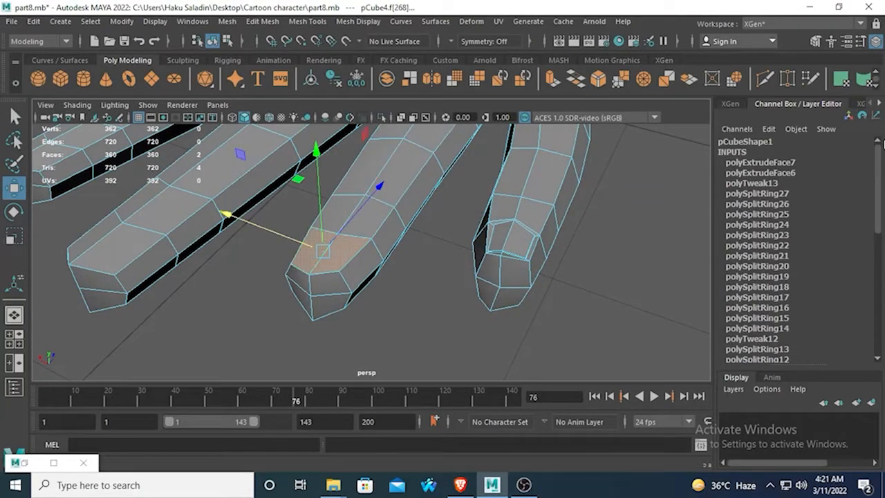
left_click_drag(395, 272, 339, 290, "alt")
key("ctrl+e")
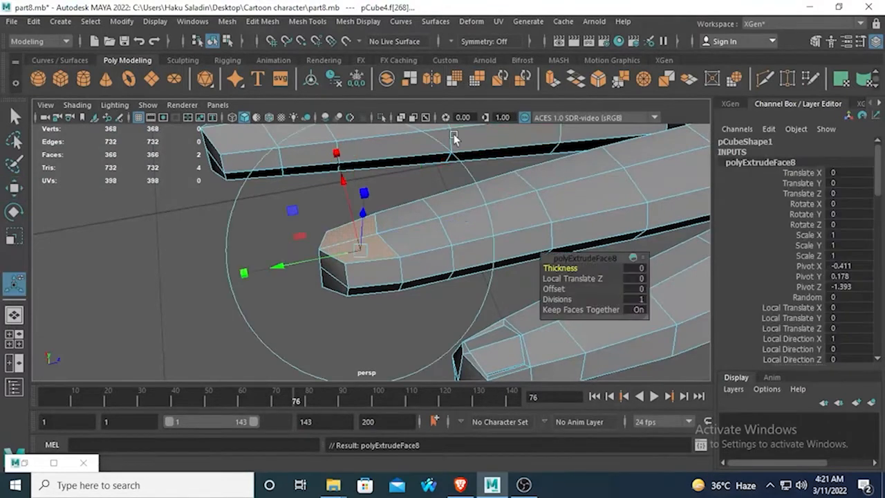
left_click_drag(462, 168, 488, 168, "alt")
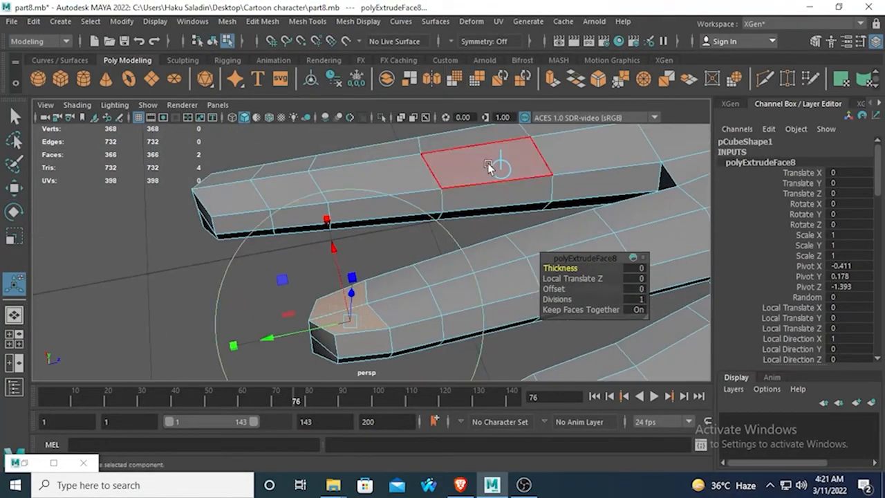
left_click(495, 170)
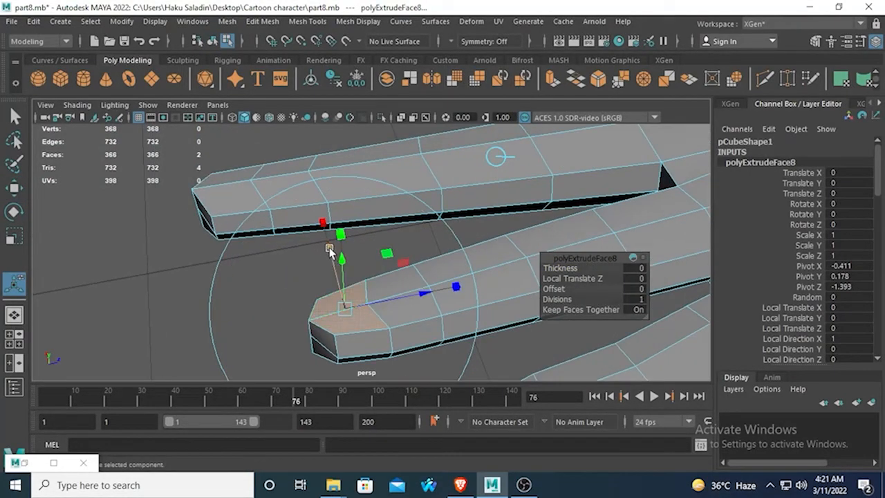
left_click_drag(330, 252, 404, 319)
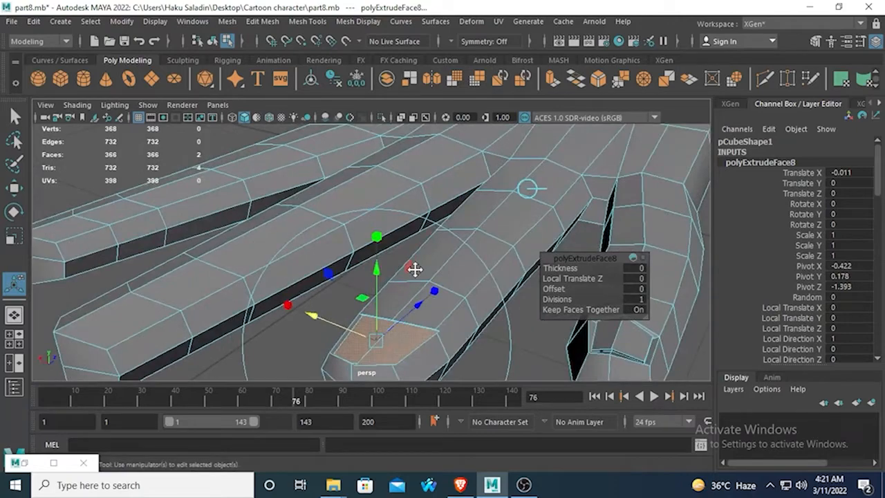
left_click_drag(414, 269, 425, 291, "alt")
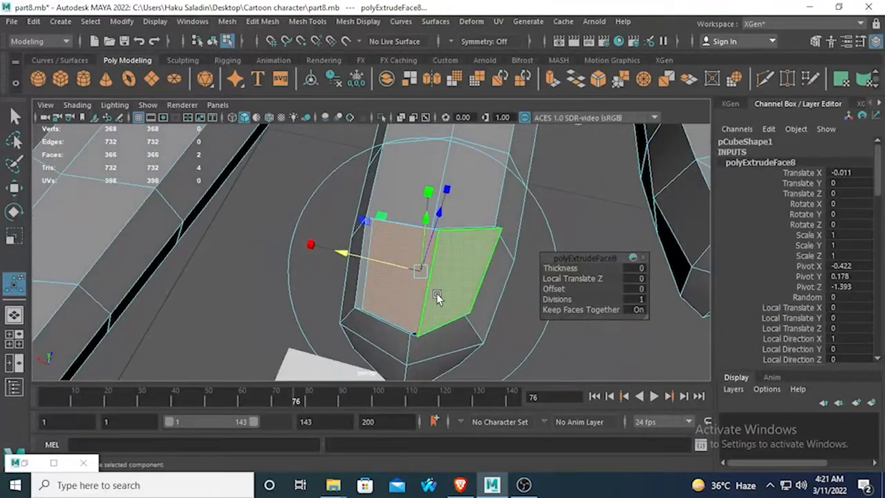
key("ctrl+z")
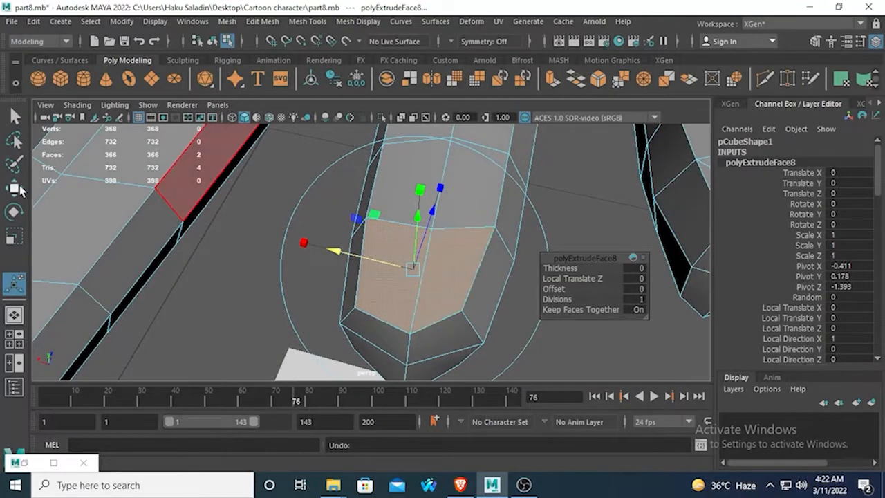
- Lower the extruded ring-finger nail faces slightly into the fingertip along Y with the Move tool
left_click(15, 188)
left_click_drag(421, 190, 142, 136)
left_click_drag(356, 301, 346, 266, "alt")
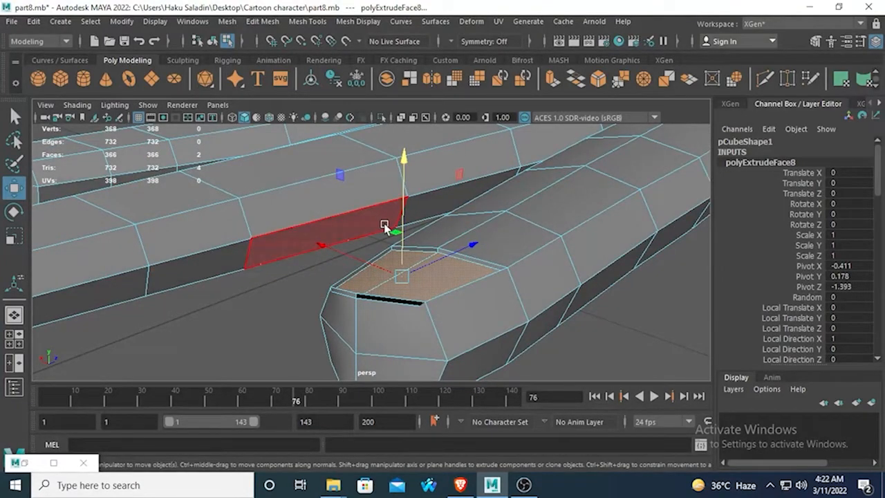
left_click_drag(385, 227, 378, 202, "alt")
- Extrude the sunken ring-finger nail faces again and raise the new faces along Y
left_click(553, 80)
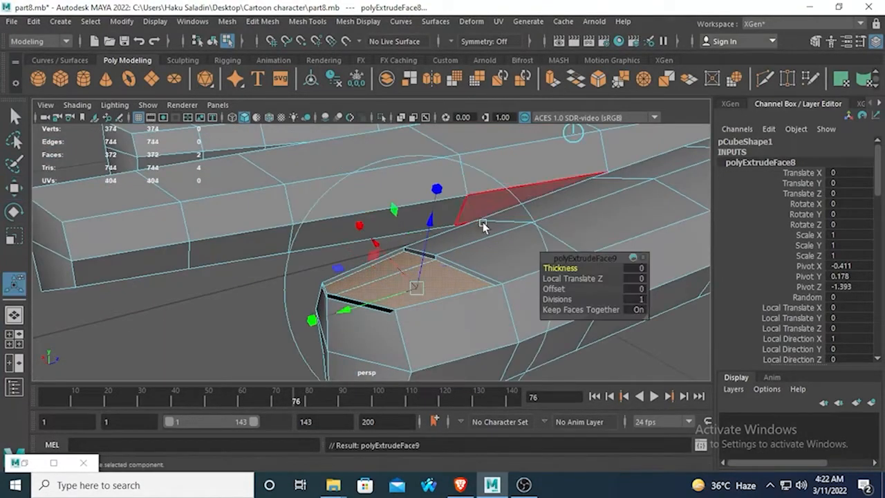
key("w")
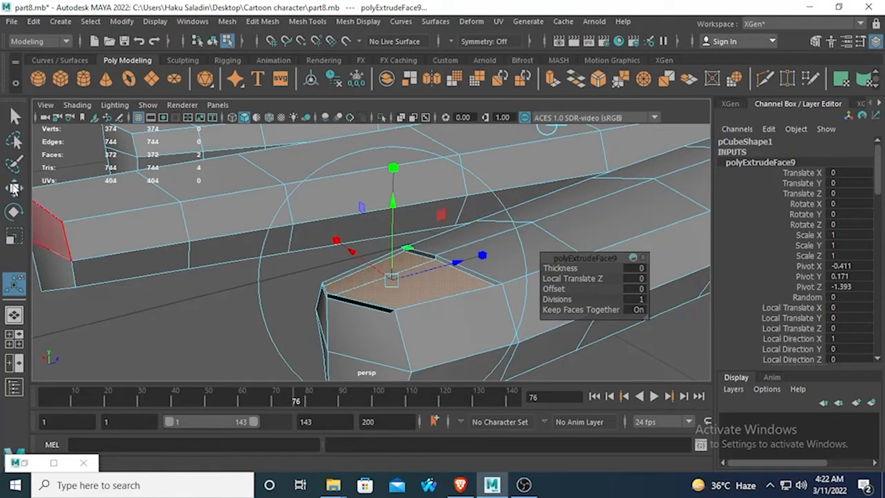
left_click_drag(391, 160, 392, 156)
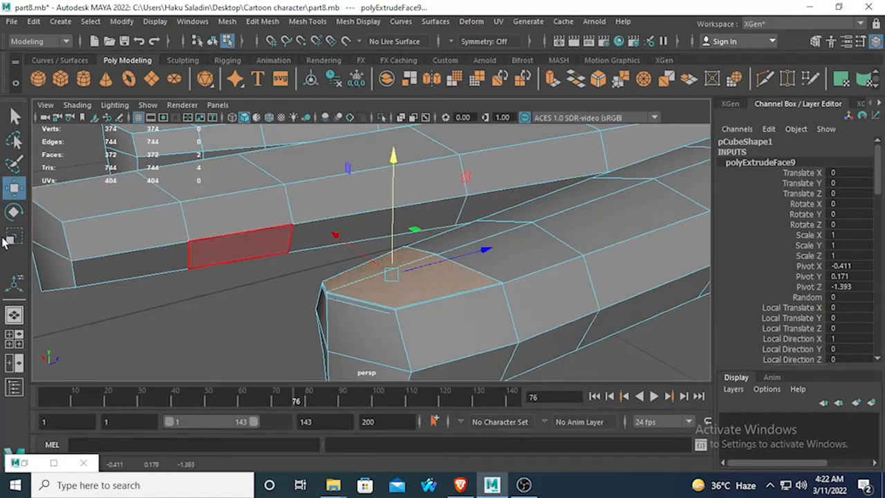
- Scale the raised ring-finger nail faces down slightly and uniformly, and adjust their height along Y
key("r")
left_click_drag(391, 268, 373, 283)
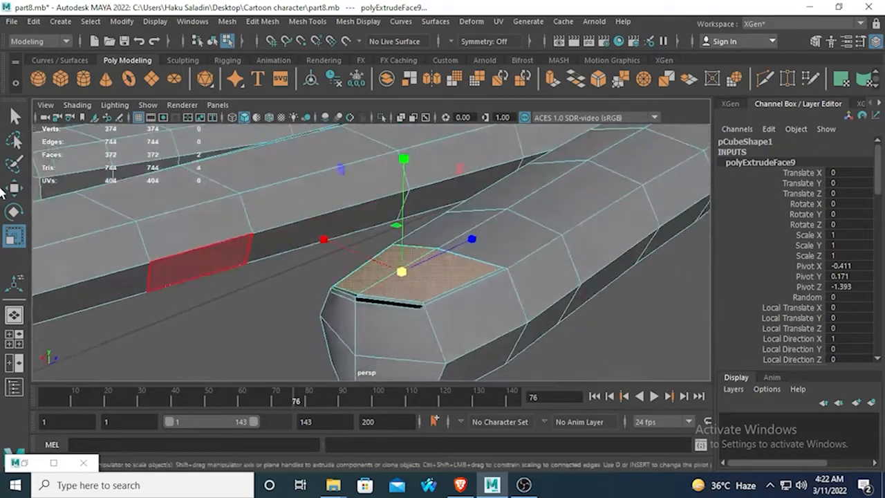
left_click(14, 187)
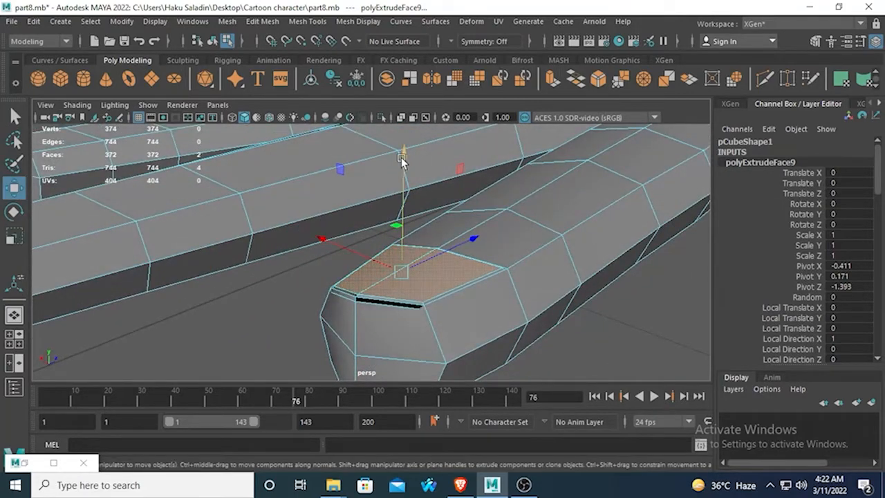
left_click_drag(402, 156, 310, 240)
mouse_move(368, 144)
left_mouse_down()
mouse_move(371, 132)
mouse_move(368, 141)
left_mouse_up()
left_click_drag(358, 206, 358, 242, "alt")
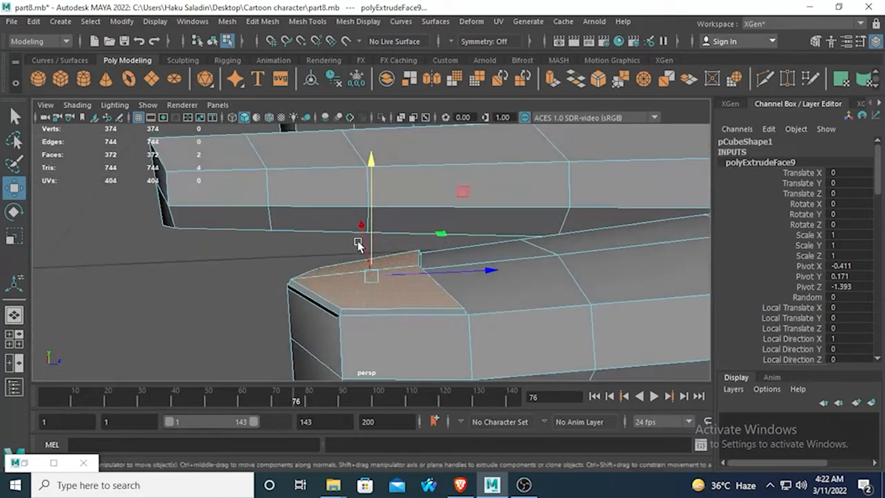
- Undo the last height change of the ring-finger nail faces and raise them slightly along Y again with the Move tool
key("ctrl+z")
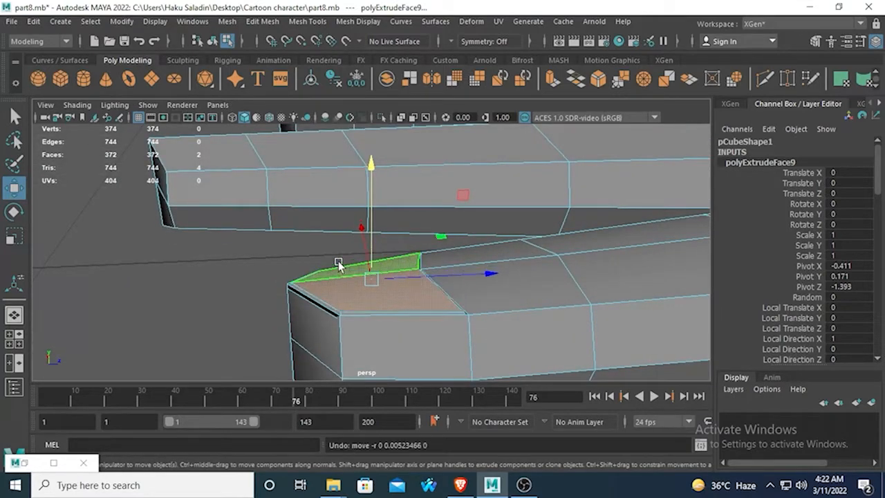
left_click(14, 211)
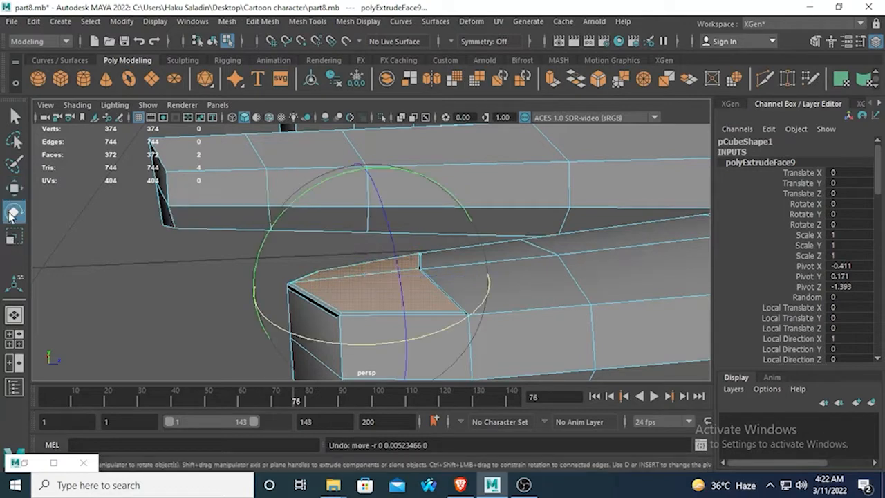
left_click(432, 180)
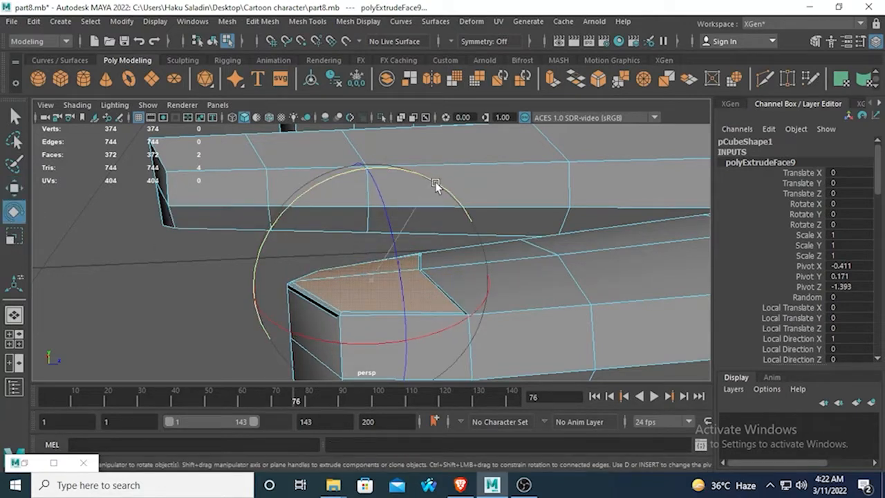
left_click(14, 188)
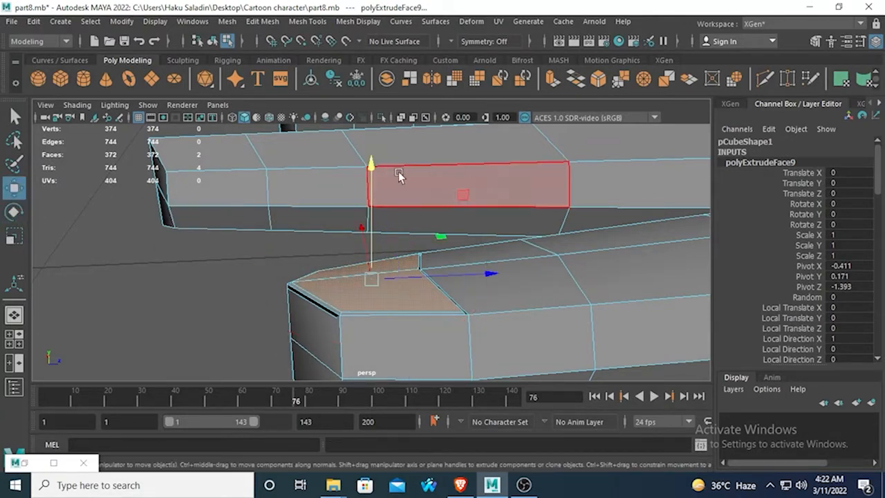
left_click_drag(370, 165, 370, 161)
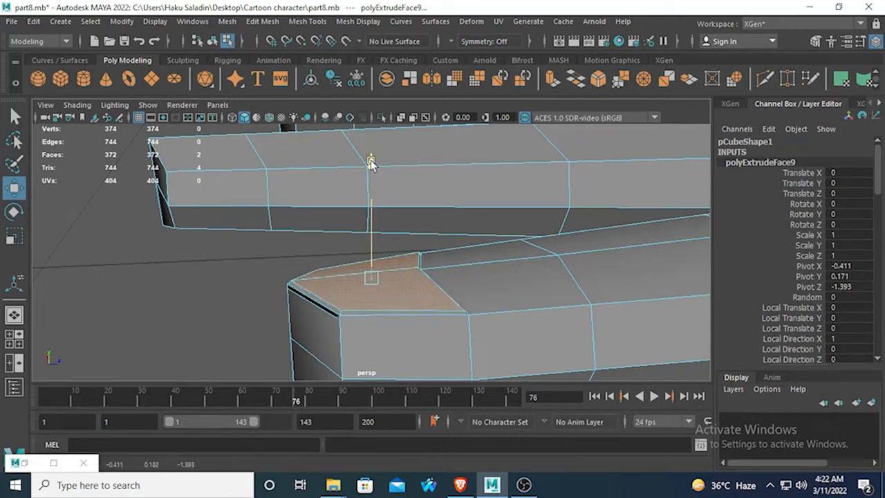
- Select the vertices along the front edge of the ring-finger nail and adjust their position slightly along Z and Y
left_click_drag(381, 220, 427, 325, "alt")
right_click_drag(336, 296, 261, 130)
left_click(347, 304)
left_click(357, 346, "shift")
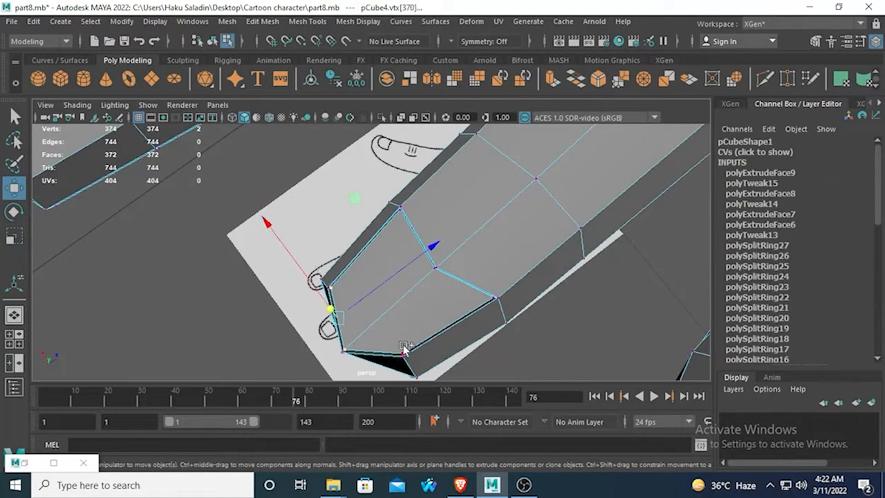
left_click(405, 351, "shift")
left_click_drag(321, 329, 280, 256, "alt")
left_click_drag(426, 272, 424, 273)
left_click_drag(309, 147, 309, 152)
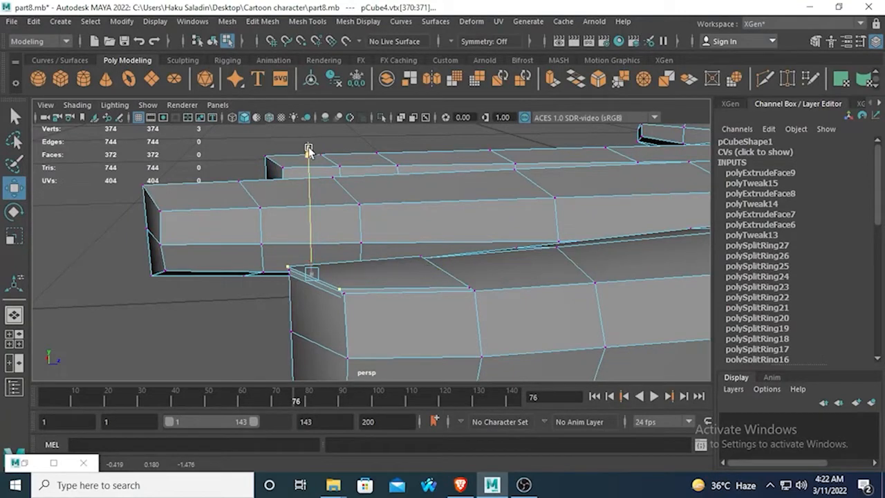
- Preview the hand smoothed in object mode and examine the ring-finger nail's shape
key("3")
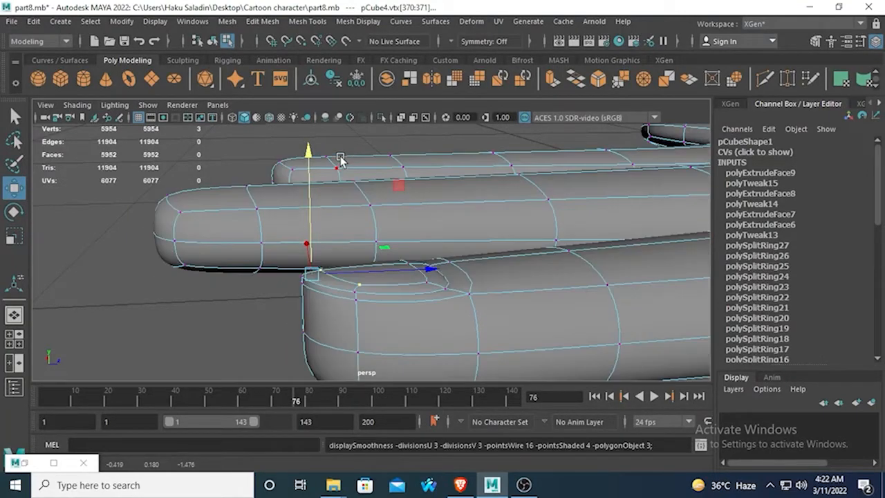
left_click_drag(454, 240, 501, 283, "alt")
right_click_drag(412, 188, 453, 106)
left_click(529, 225)
scroll(452, 258, "down", 3)
left_click_drag(452, 259, 416, 283, "alt")
scroll(434, 298, "up", 4)
left_click(417, 283)
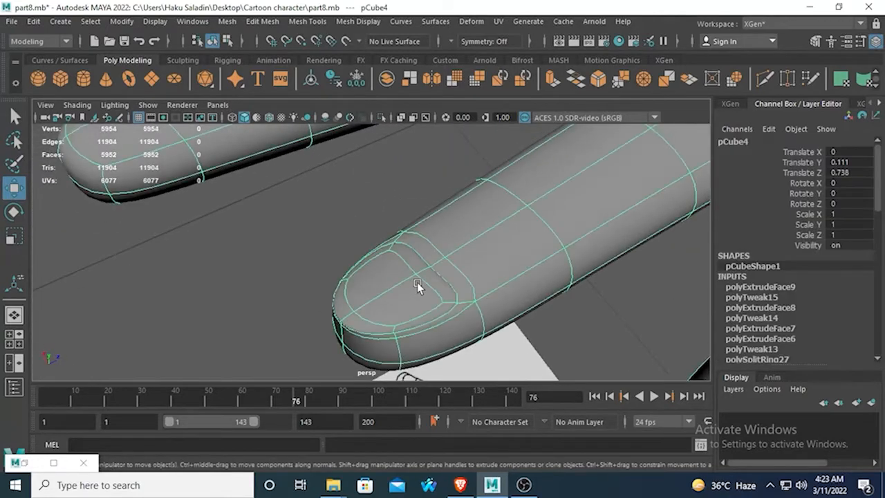
- With smoothing off in the top view, move the vertices at the ring-finger nail's inner base corner along X and Z onto the drawn nail outline
key("1")
key("space")
key("space")
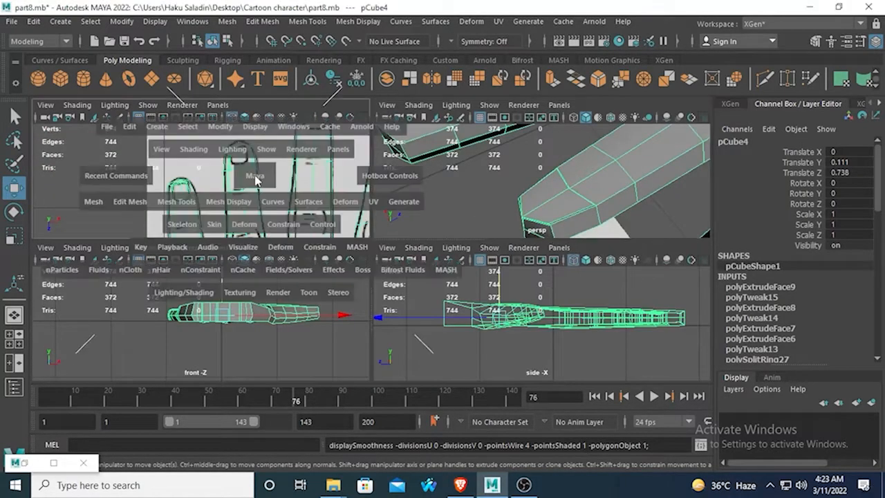
scroll(425, 247, "down", 6)
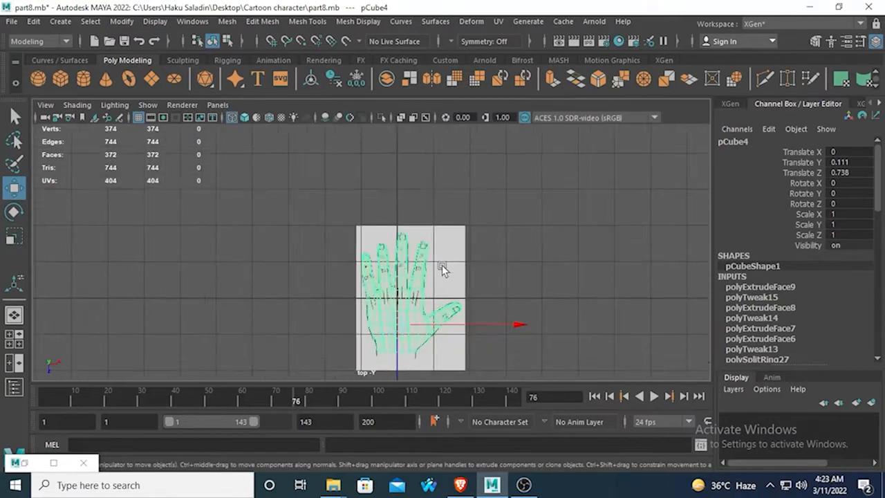
scroll(442, 264, "up", 8)
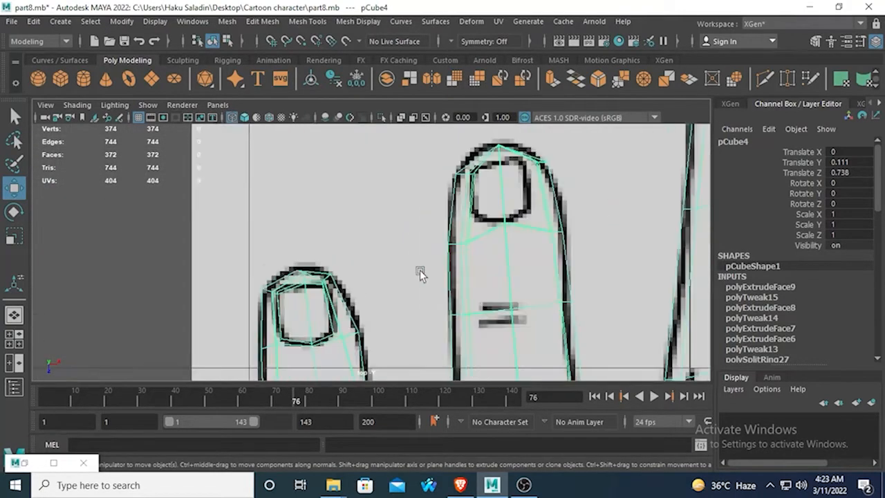
scroll(419, 271, "up", 4)
right_click_drag(517, 294, 460, 129)
left_click(518, 284)
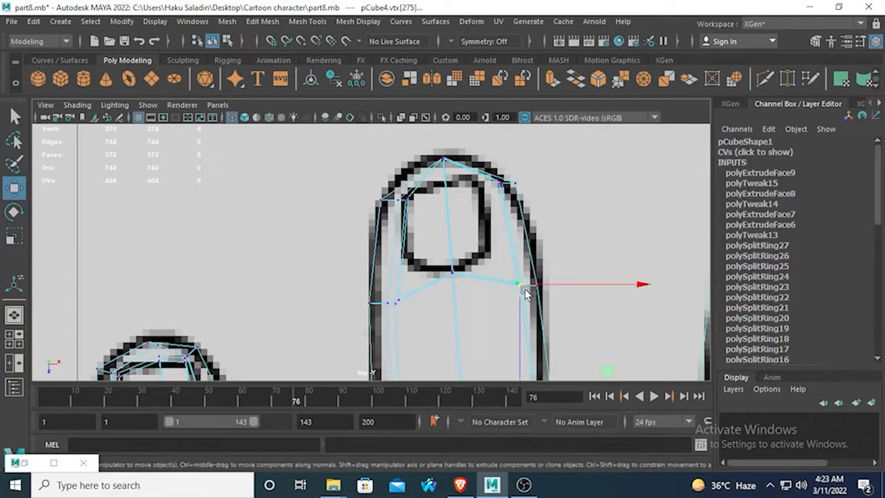
left_click_drag(639, 287, 609, 287)
middle_click_drag(491, 223, 491, 177, "alt")
left_click_drag(490, 353, 486, 330)
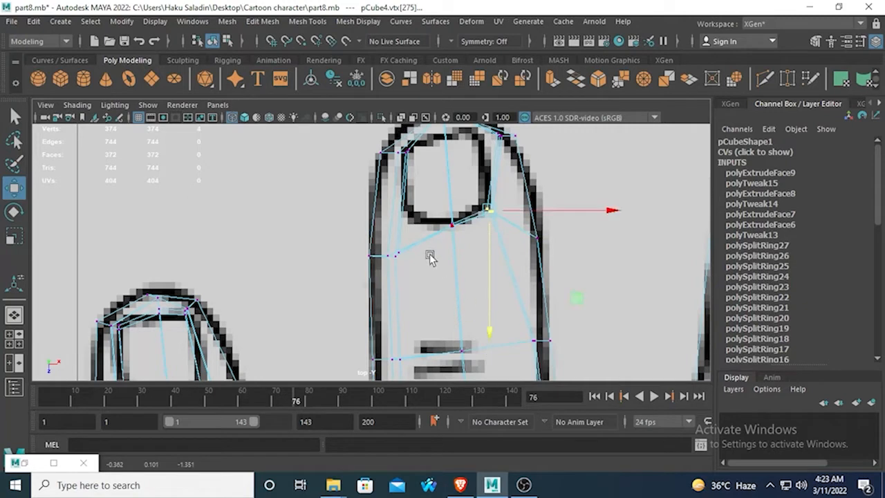
- Move the vertices at the nail's opposite base corner along Z and X onto the drawn nail outline
left_click_drag(389, 237, 413, 275)
left_click_drag(395, 371, 394, 330)
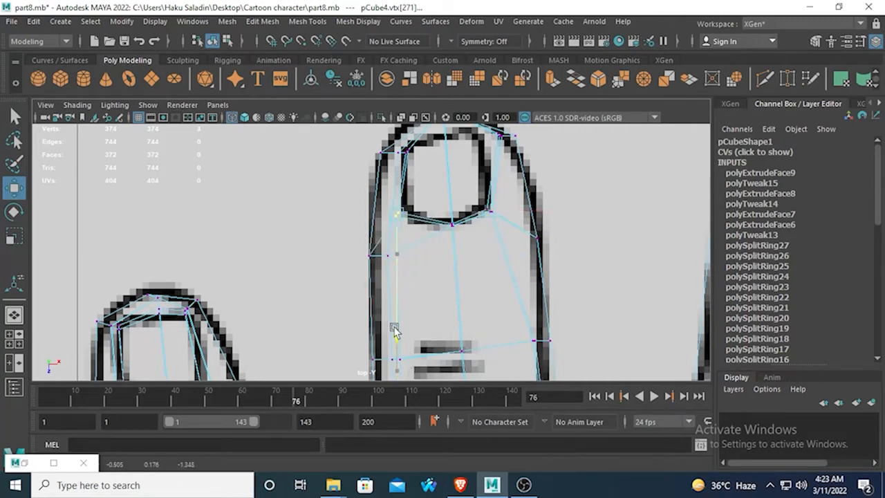
key("ctrl+z")
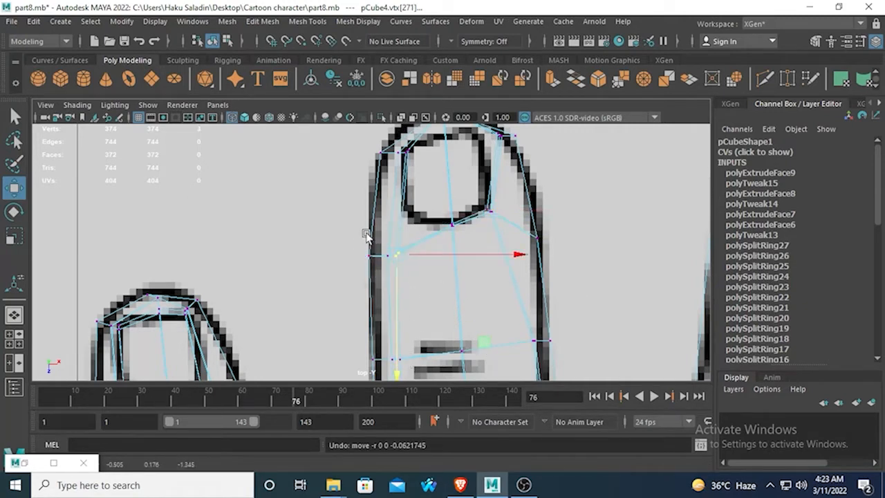
left_click_drag(394, 379, 394, 339)
left_click_drag(517, 225, 529, 221)
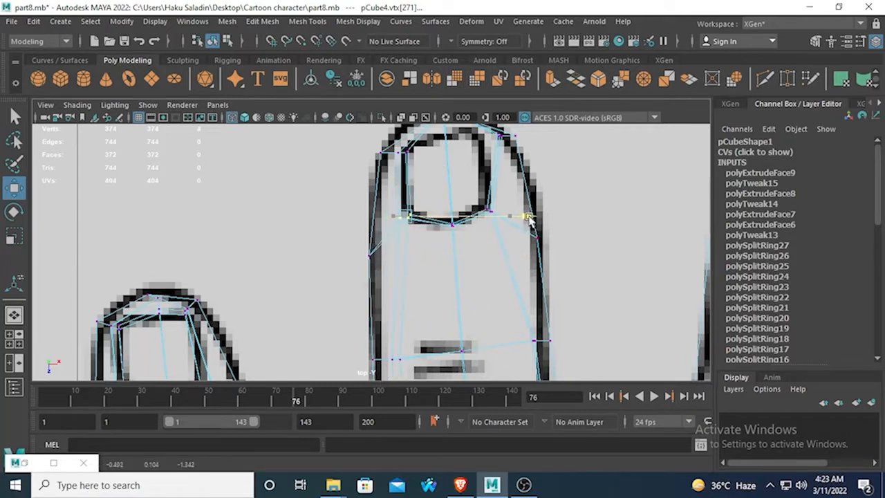
- Shift the vertices at the nail's front corner nearest the middle finger inward along X to match the reference
middle_click_drag(485, 168, 483, 217, "alt")
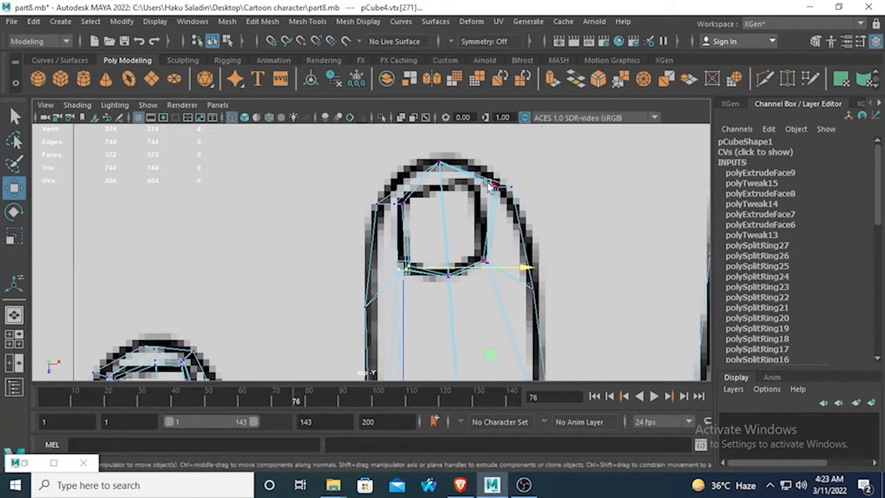
left_click(499, 192)
left_click_drag(607, 185, 598, 187)
- Select only the nail's middle front vertices, excluding the fingertip ones, and move them back along Z to the drawn nail edge
left_click_drag(424, 148, 450, 175)
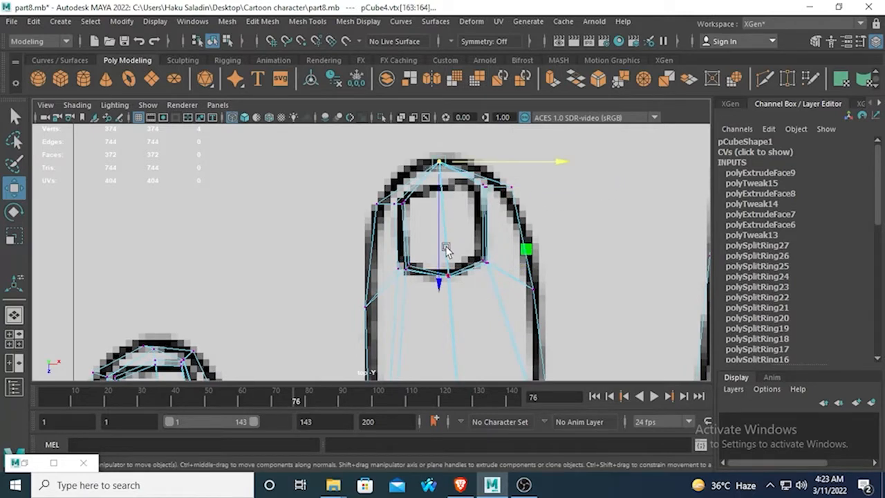
key("space")
key("space")
key("space")
left_click_drag(476, 183, 450, 183, "alt")
scroll(449, 183, "up", 5)
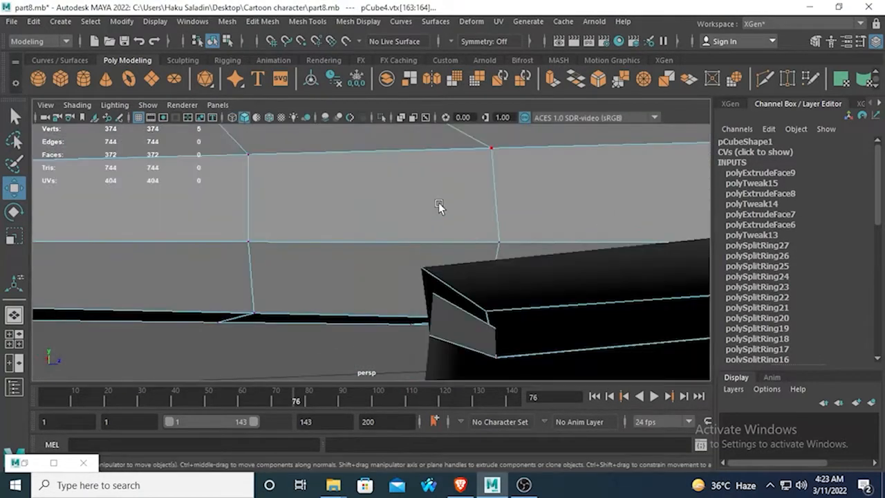
scroll(376, 258, "down", 5)
left_click(373, 244, "ctrl")
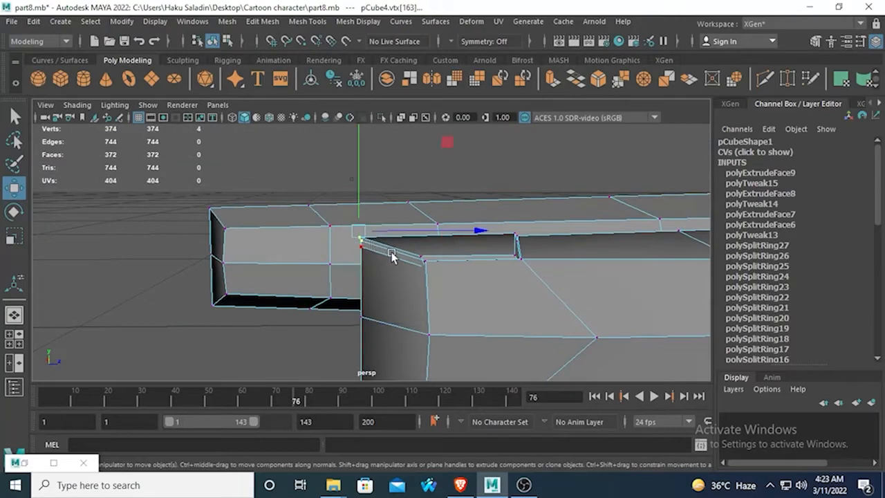
left_click_drag(407, 210, 392, 236, "alt")
key("space")
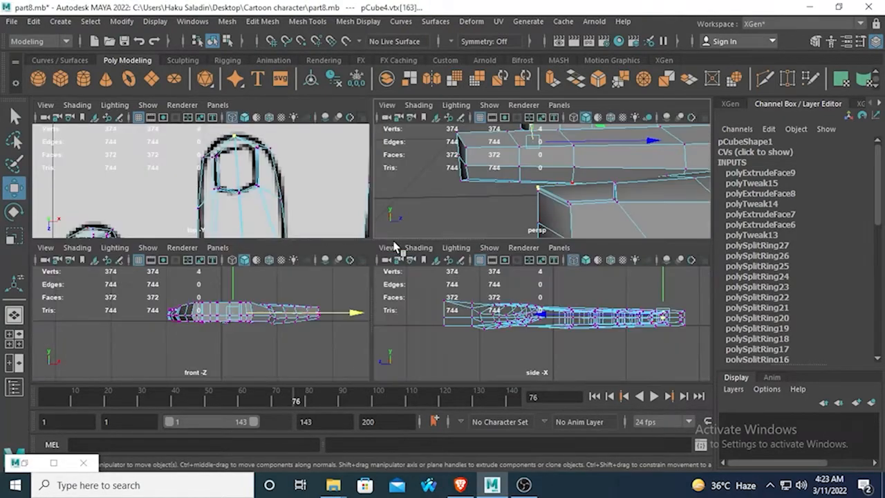
key("space")
scroll(376, 197, "down", 5)
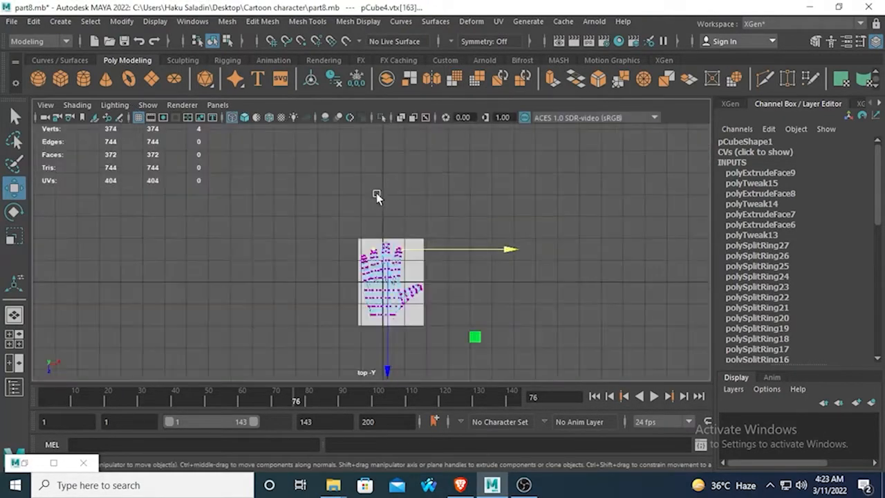
scroll(391, 228, "up", 10)
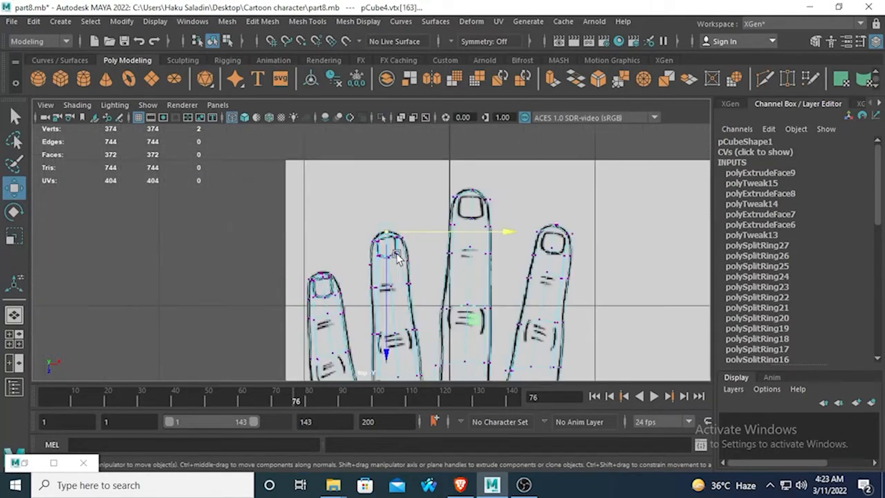
left_click_drag(414, 316, 418, 328)
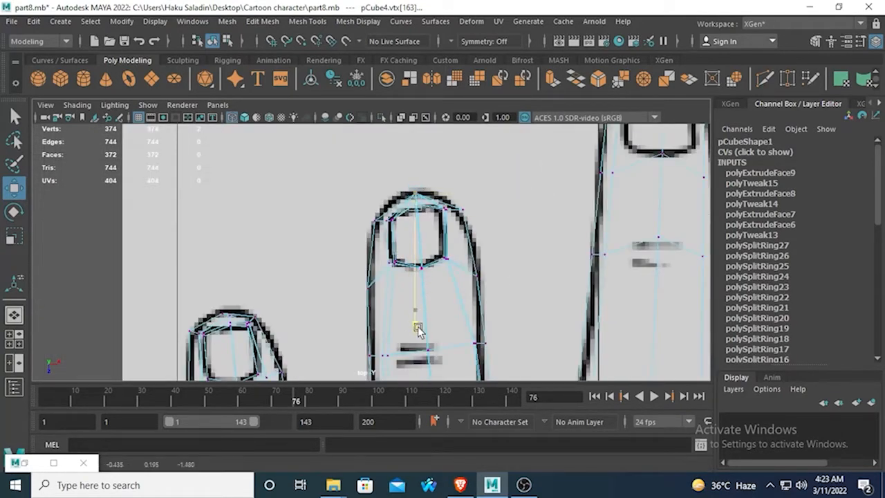
- In the perspective view, select three vertices around the front of the ring-finger nail and scale them along X
key("space")
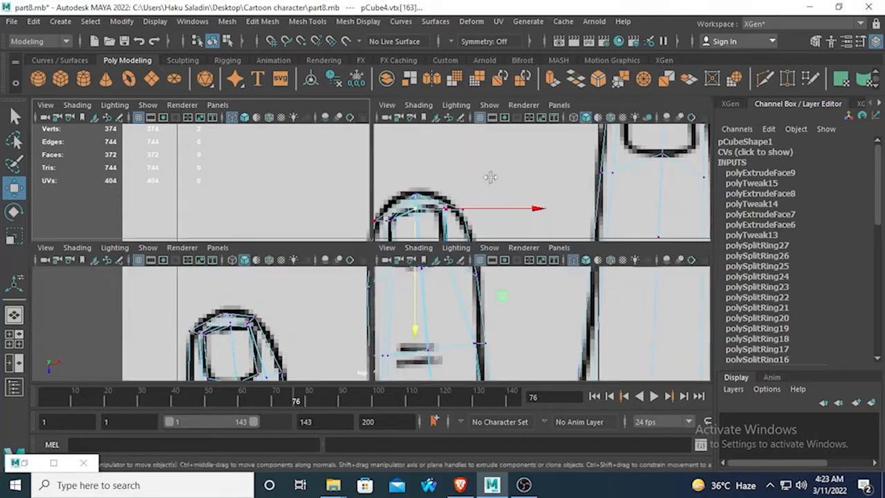
key("space")
left_click_drag(430, 247, 457, 265, "alt")
left_click(420, 249)
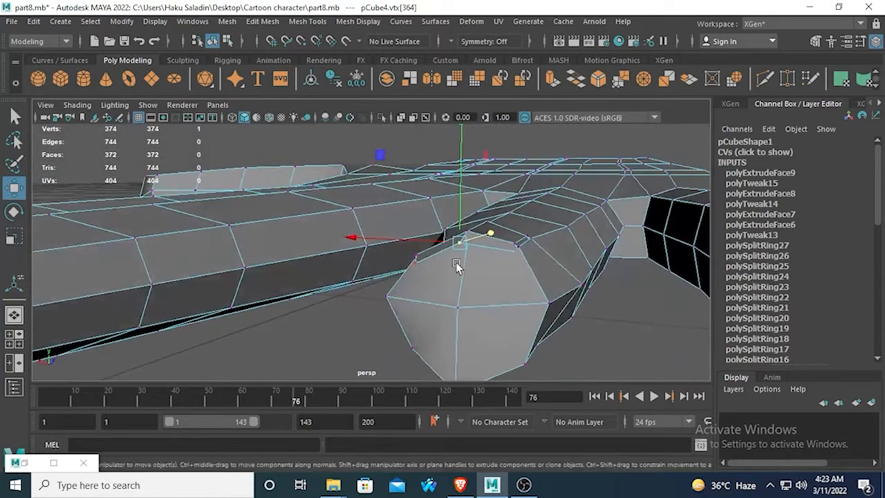
left_click(420, 263, "shift")
left_click(512, 254, "shift")
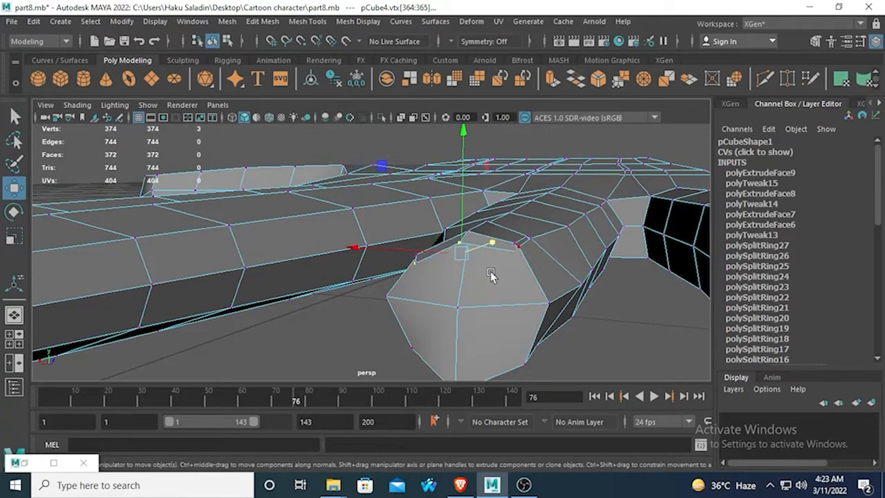
left_click_drag(491, 274, 616, 294, "alt")
left_click(10, 237)
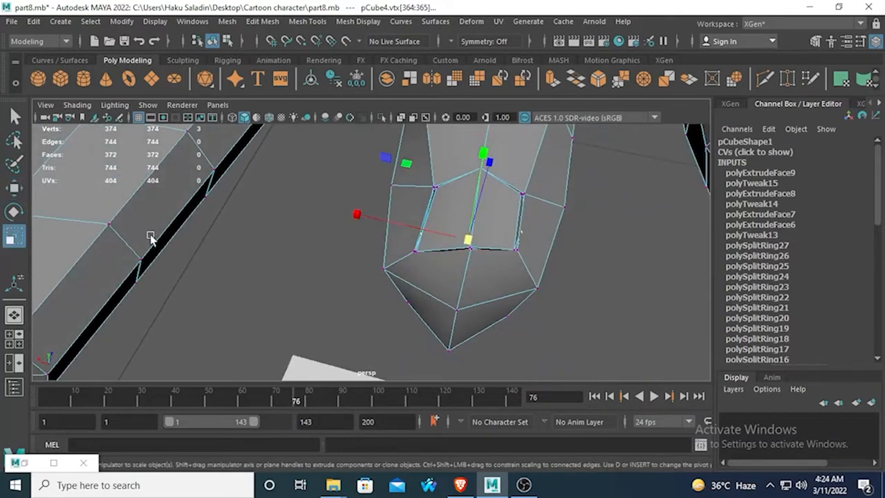
left_click_drag(357, 214, 272, 281)
- Return to object mode and examine the reshaped ring-finger nail with smooth preview, ending with smoothing off
key("3")
right_click_drag(385, 314, 438, 113)
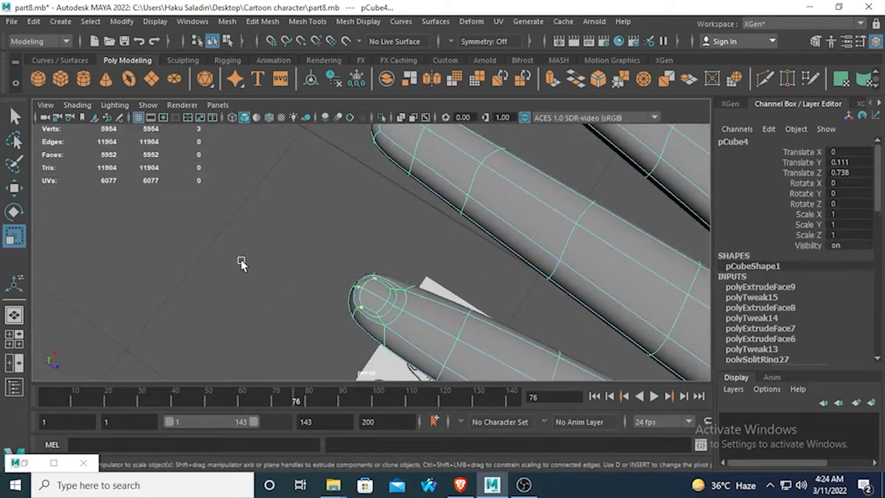
left_click(240, 260)
scroll(253, 266, "down", 3)
left_click_drag(268, 285, 432, 220, "alt")
left_click(432, 220)
key("1")
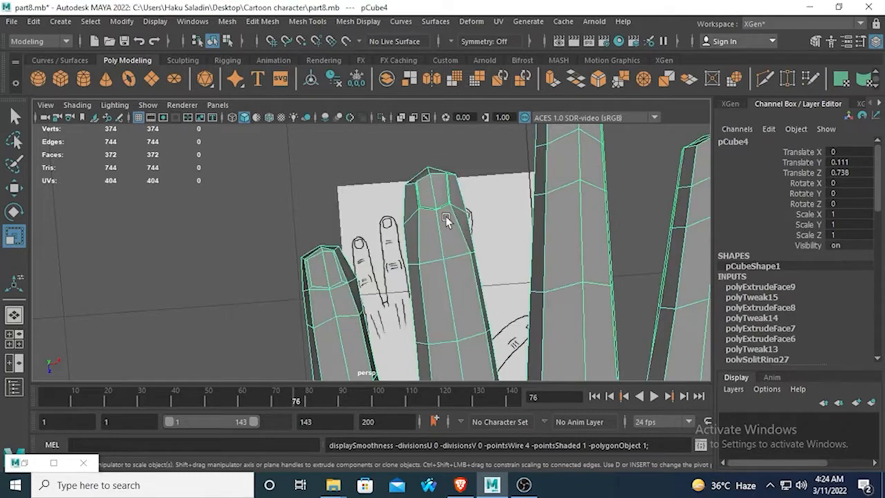
- Compare the ring-finger nail's outline with the drawn nail on the top-view reference
key("space")
key("space")
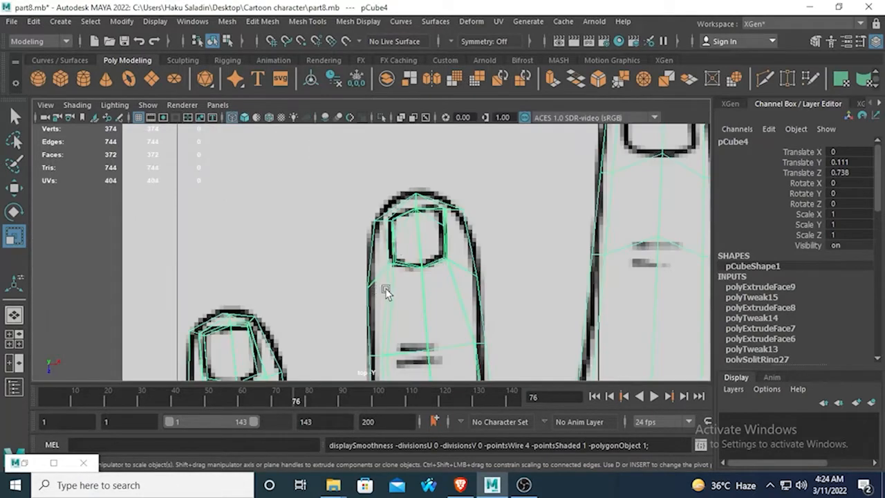
scroll(386, 292, "down", 5)
scroll(387, 291, "up", 5)
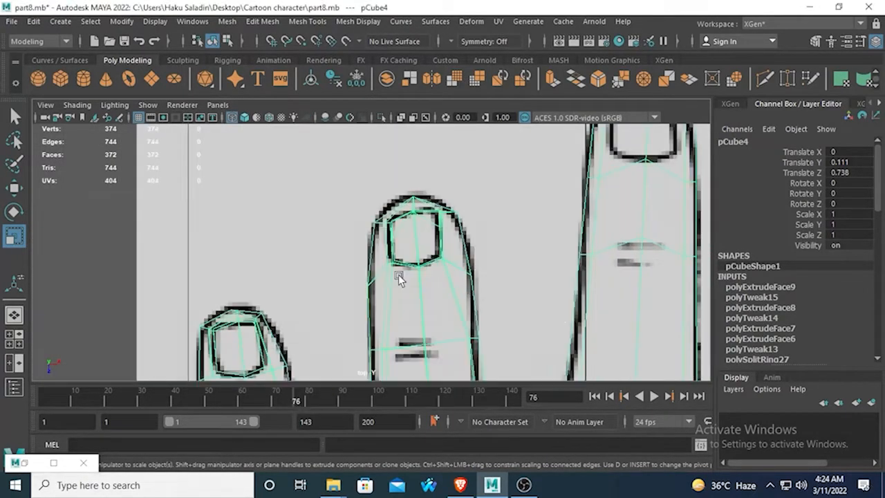
key("space")
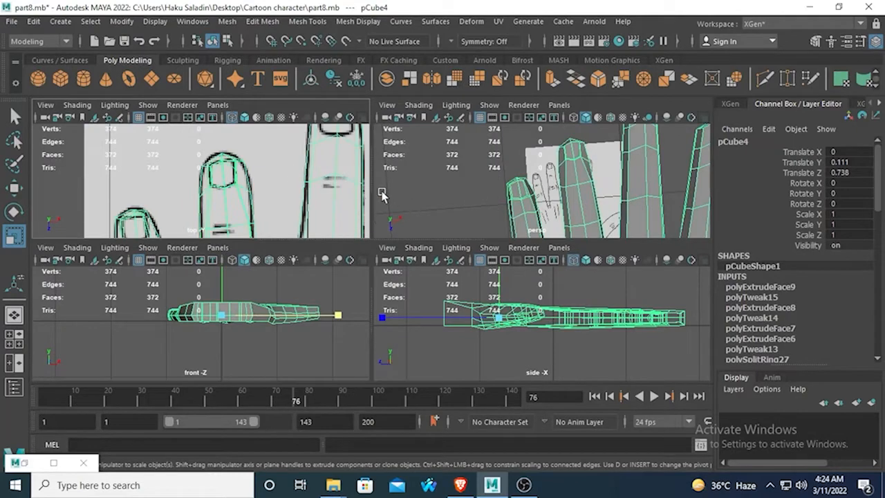
key("space")
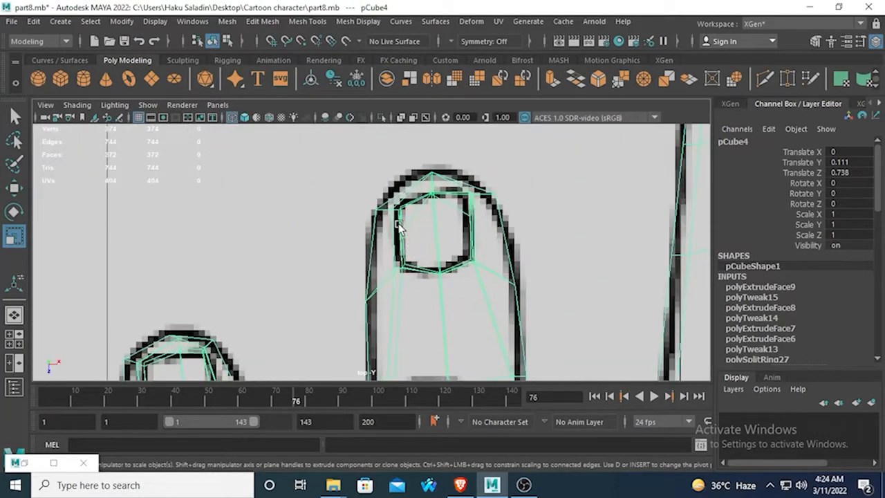
- In the top view, select the ring-finger nail's vertices, scale them to about 1.141 and nudge them slightly back along Z
right_click_drag(400, 223, 314, 110)
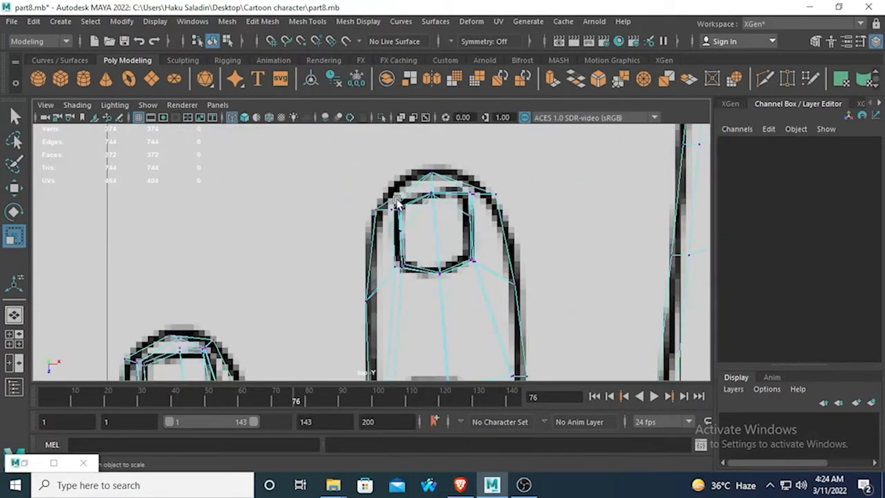
left_click_drag(388, 195, 474, 292)
left_click_drag(405, 201, 486, 284)
left_click_drag(386, 186, 485, 282)
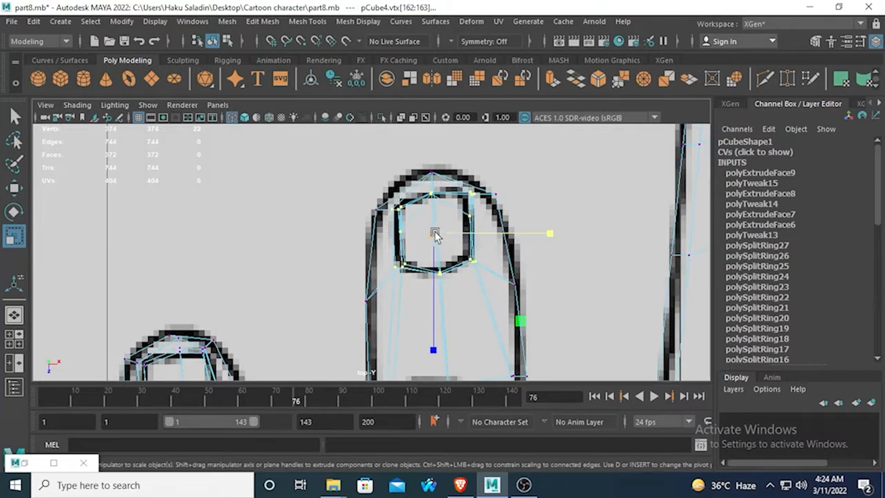
left_click_drag(436, 235, 447, 251)
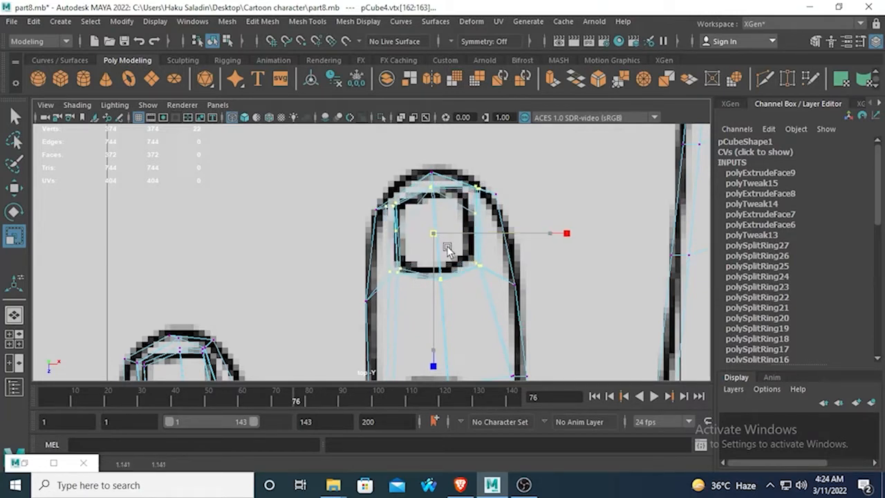
key("w")
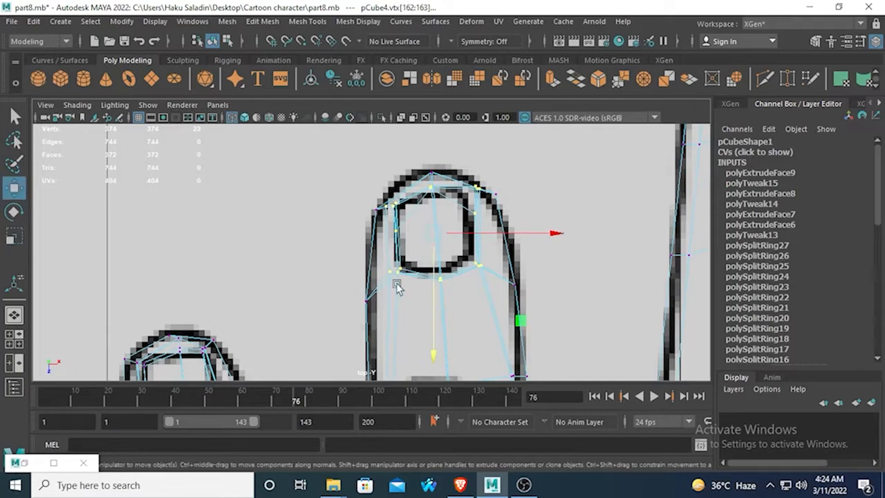
left_click_drag(433, 358, 433, 361)
- Return to object mode with smooth preview on and examine the enlarged ring-finger nail from several angles in the perspective view
key("space")
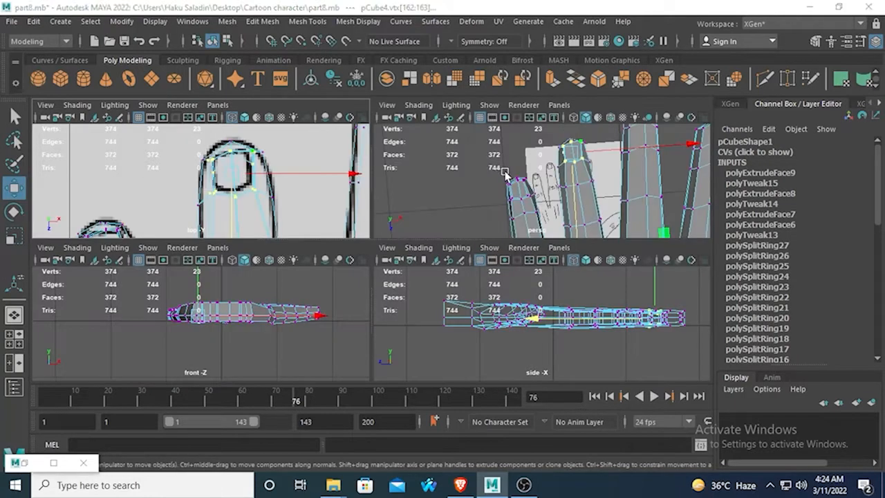
key("space")
left_click_drag(450, 196, 457, 244, "alt")
scroll(458, 244, "up", 3)
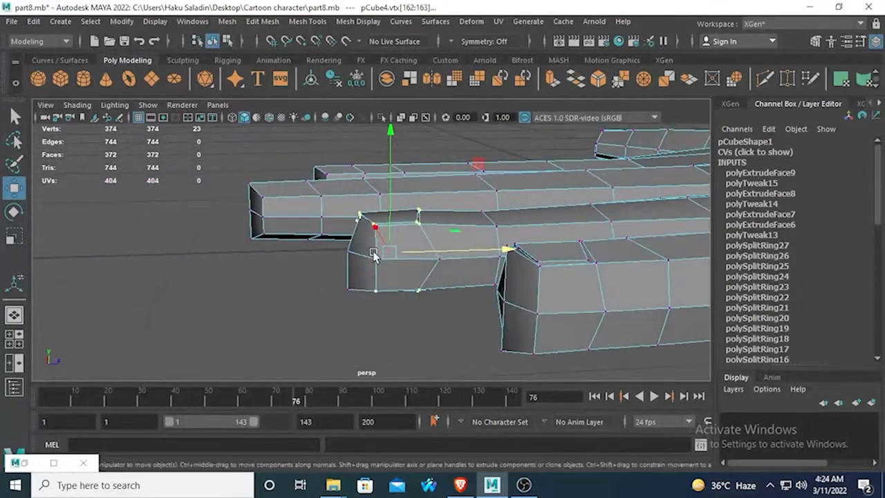
key("3")
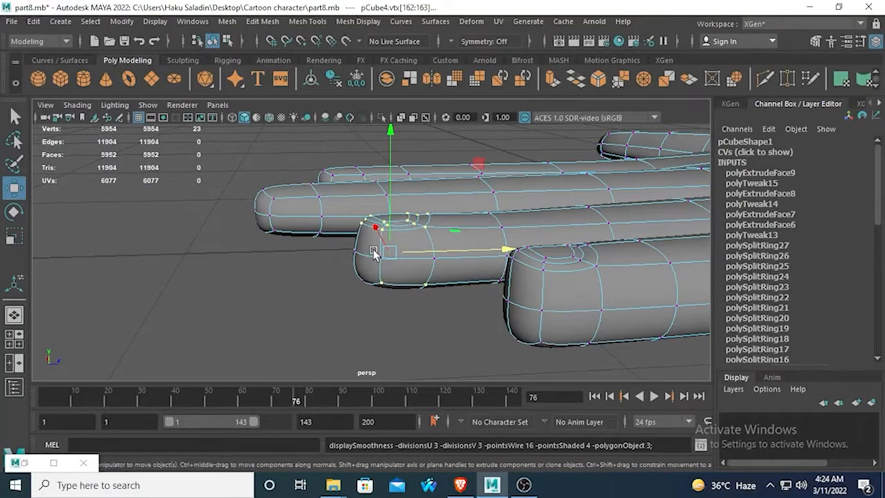
right_click_drag(407, 227, 462, 112)
left_click(277, 296)
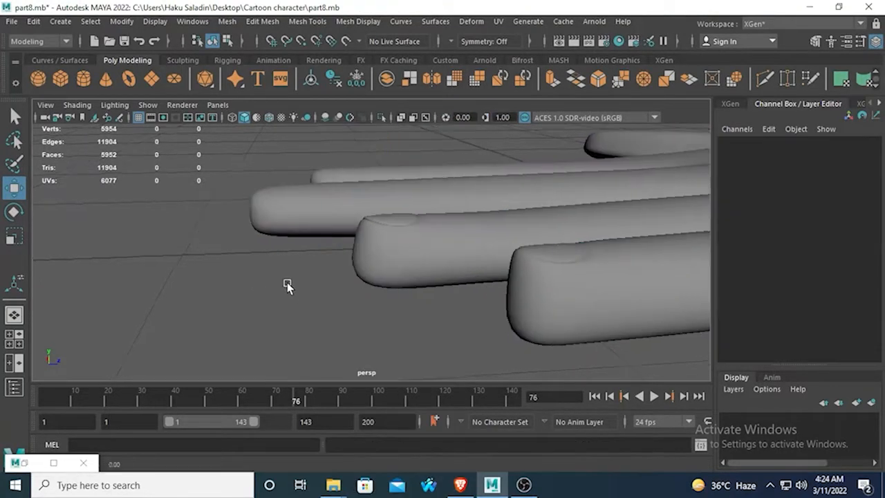
left_click_drag(287, 282, 385, 256, "alt")
scroll(382, 246, "up", 2)
left_click(411, 233)
left_click_drag(409, 225, 236, 233, "alt")
scroll(250, 236, "up", 4)
scroll(257, 237, "down", 4)
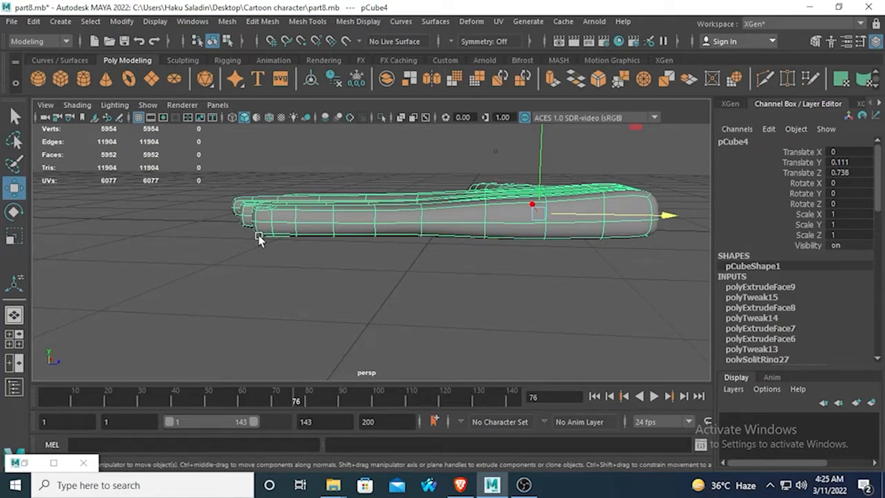
- Switch the hand mesh to vertex editing at the middle fingertip and turn smooth preview off
left_click_drag(274, 240, 258, 250, "alt")
middle_click_drag(326, 198, 363, 272, "alt")
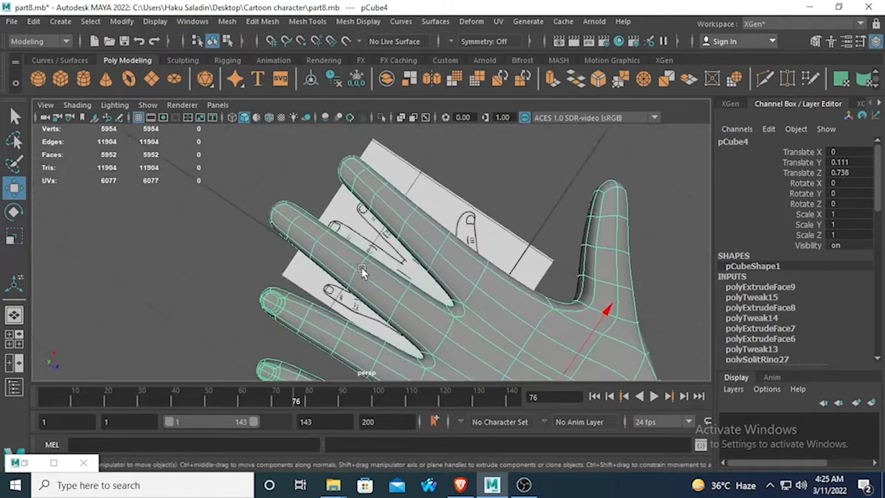
scroll(316, 239, "up", 4)
left_click_drag(316, 238, 367, 330, "alt")
left_click(14, 118)
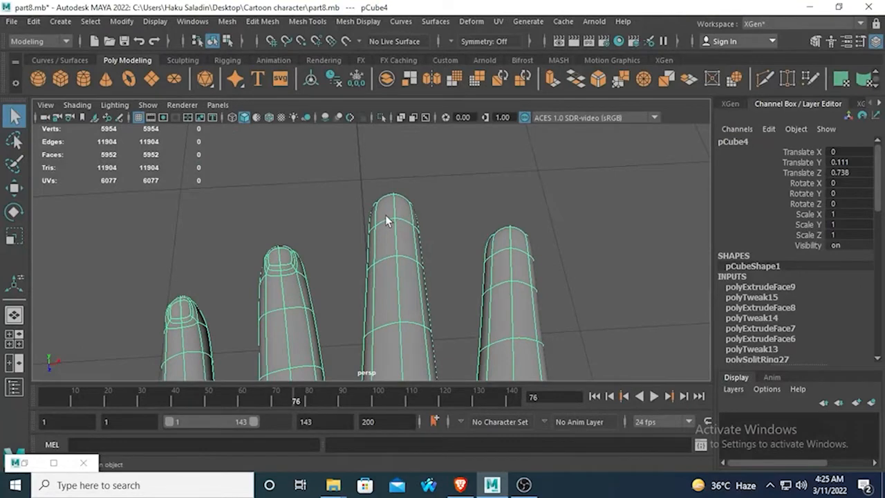
left_click_drag(386, 215, 387, 237, "alt")
right_click_drag(387, 193, 389, 164)
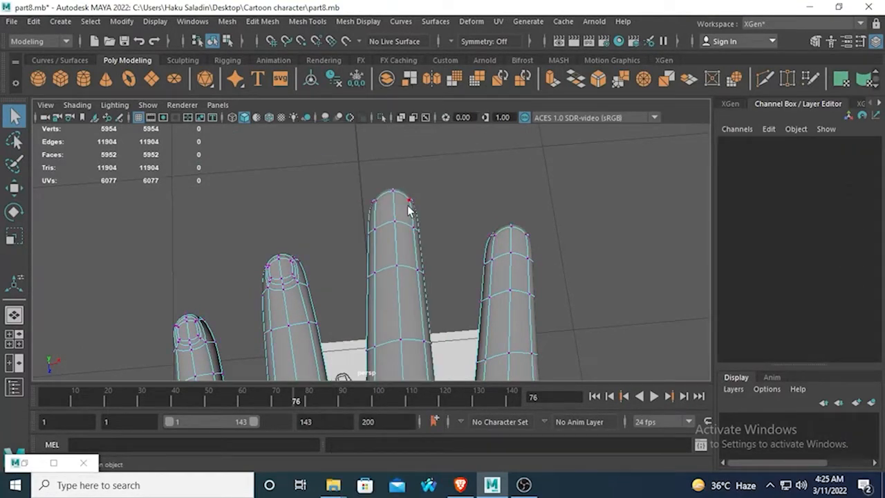
key("1")
- In the top view, select the middle finger's centre vertices at the drawn nail's back edge and move them back along Z
key("space")
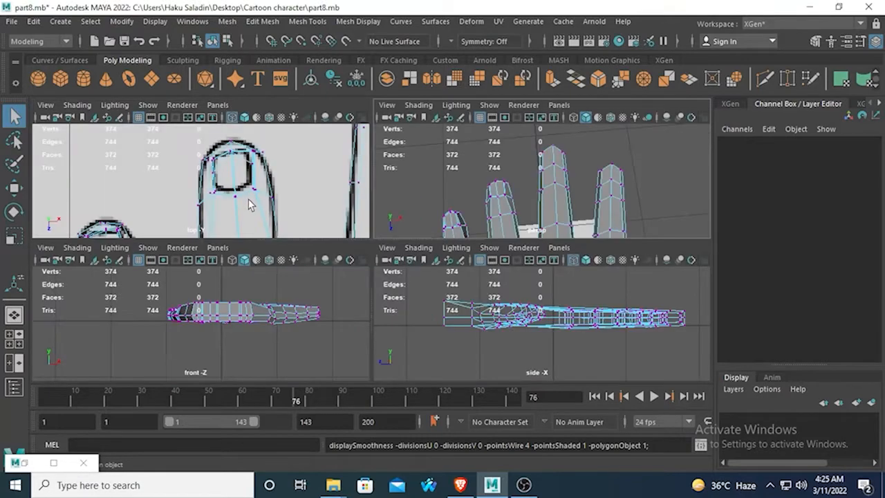
key("space")
scroll(404, 235, "down", 5)
scroll(404, 235, "up", 8)
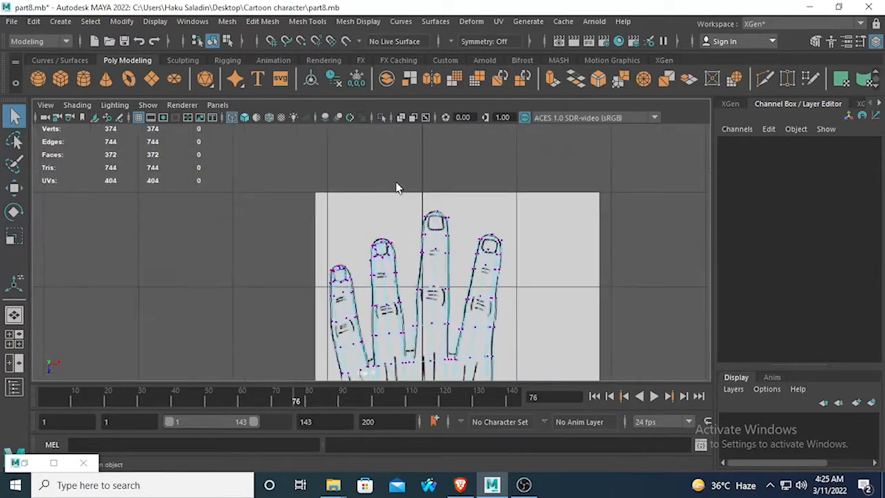
scroll(394, 287, "up", 5)
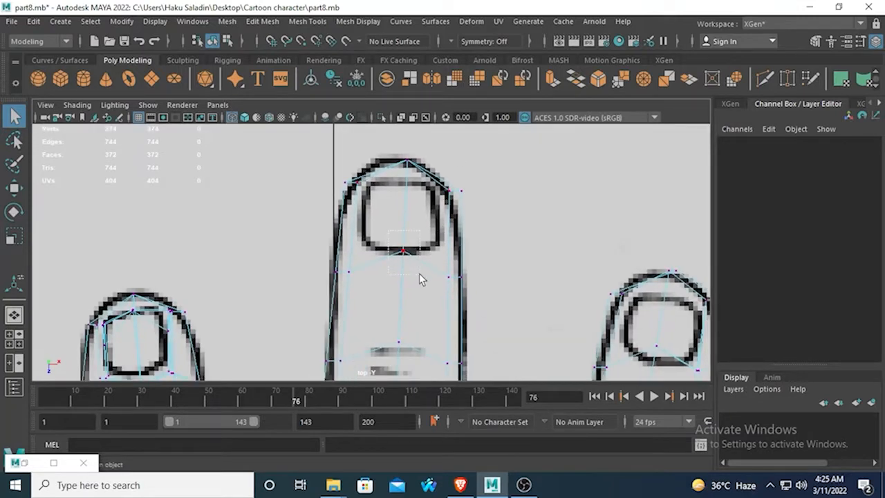
left_click_drag(419, 273, 419, 273)
left_click(14, 187)
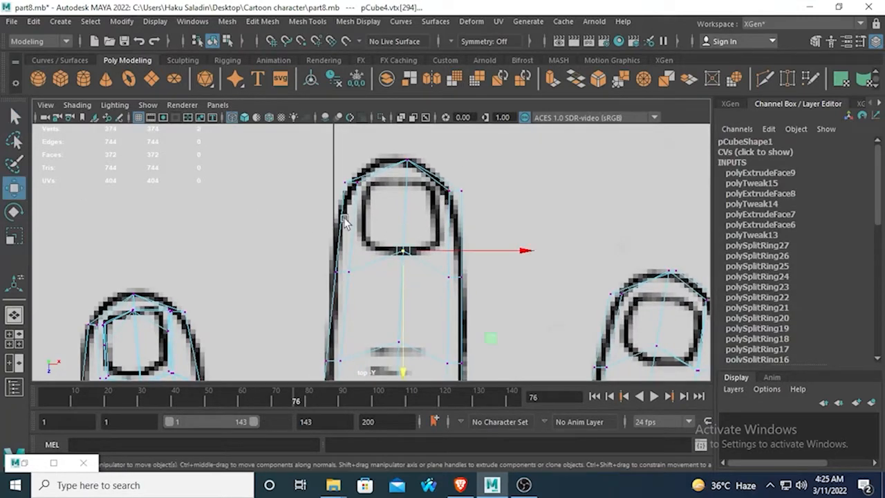
left_click_drag(406, 384, 403, 365)
- Select the two top faces covering the drawn nail on the middle fingertip and extrude them
right_click_drag(406, 188, 405, 162)
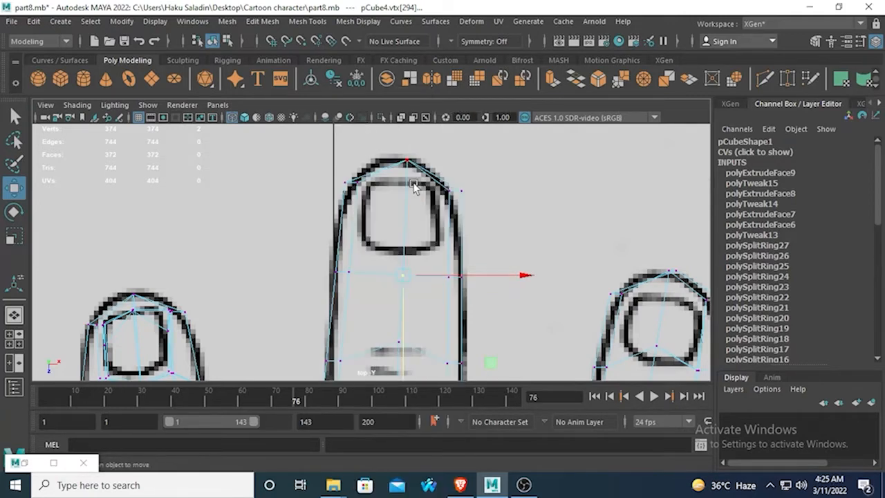
left_click(418, 221)
left_click(387, 223, "shift")
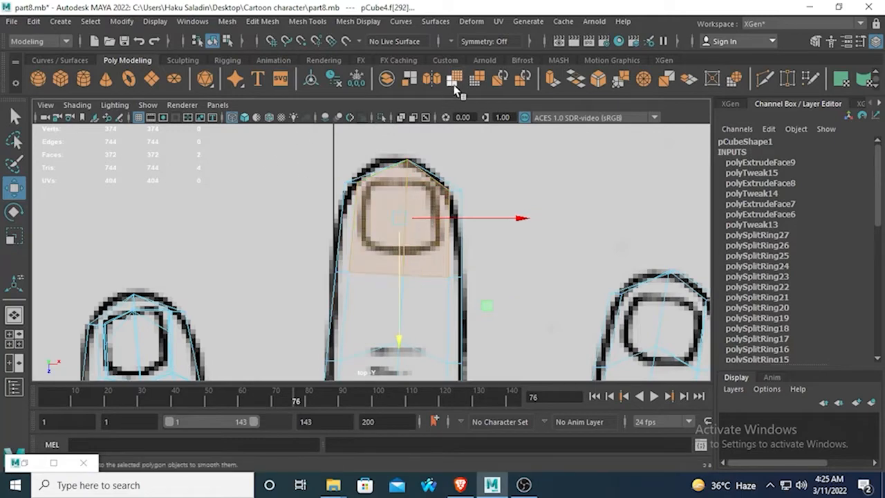
left_click(551, 78)
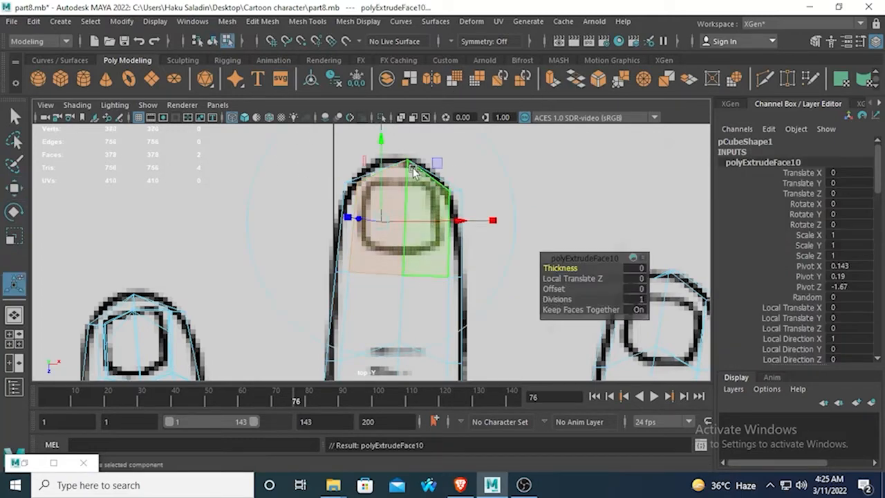
- In the perspective view, lower the middle finger's extruded nail faces slightly along Y
key("space")
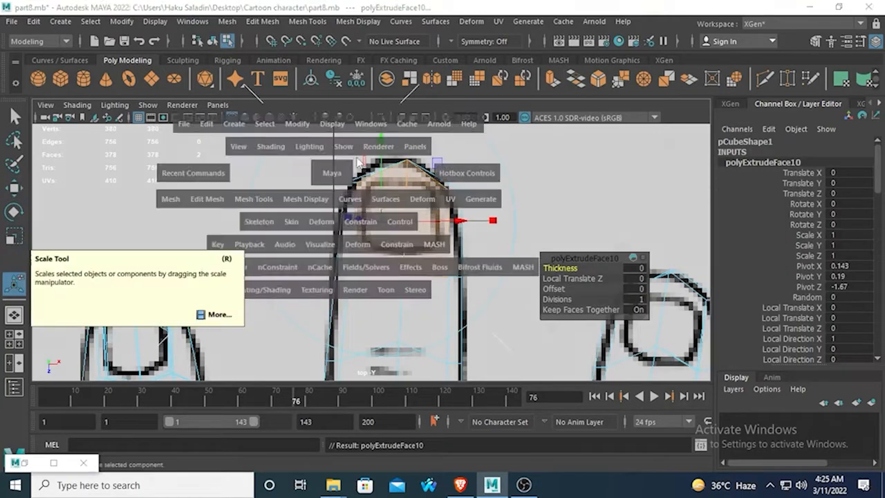
key("space")
left_click_drag(418, 199, 48, 249, "alt")
left_click(13, 193)
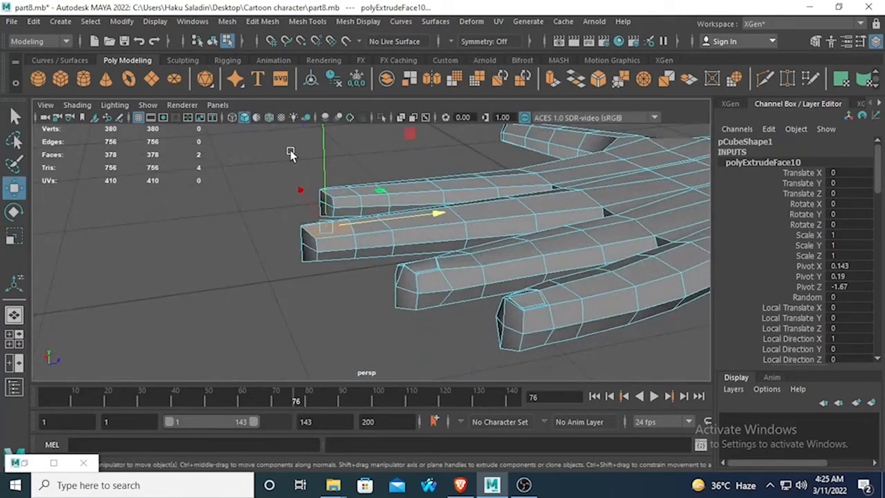
middle_click_drag(315, 179, 336, 264, "alt")
left_click_drag(345, 194, 347, 200)
right_click_drag(347, 200, 389, 255, "alt")
left_click_drag(389, 255, 351, 290, "alt")
middle_click_drag(351, 290, 404, 217, "alt")
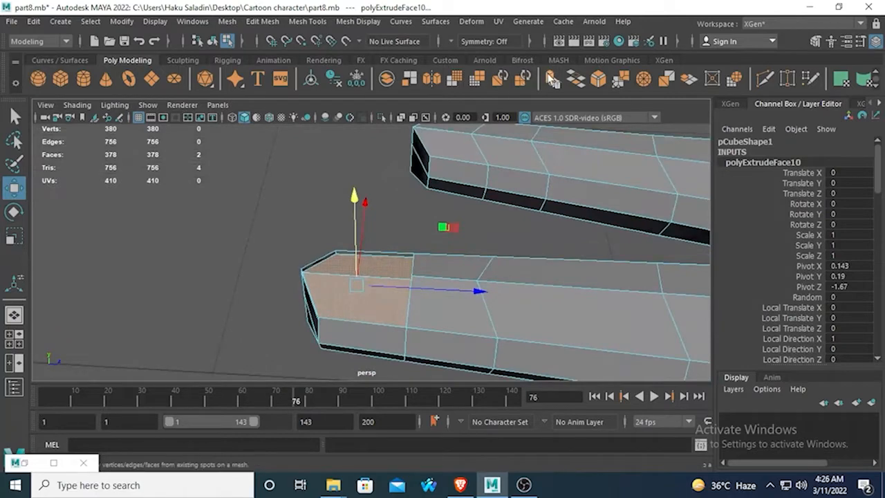
- Extrude the sunken nail faces again, scale them slightly inward and raise them along Y above the fingertip
left_click(551, 78)
left_click_drag(322, 273, 360, 253, "alt")
left_click(14, 188)
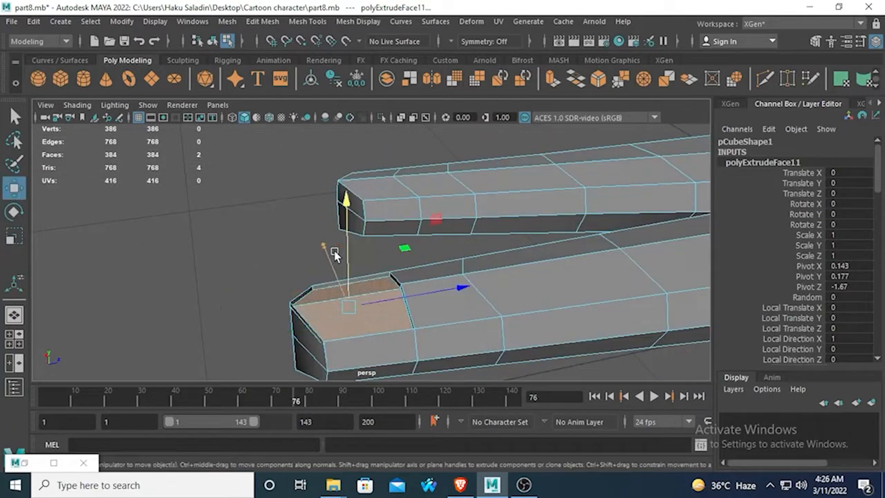
left_click(14, 235)
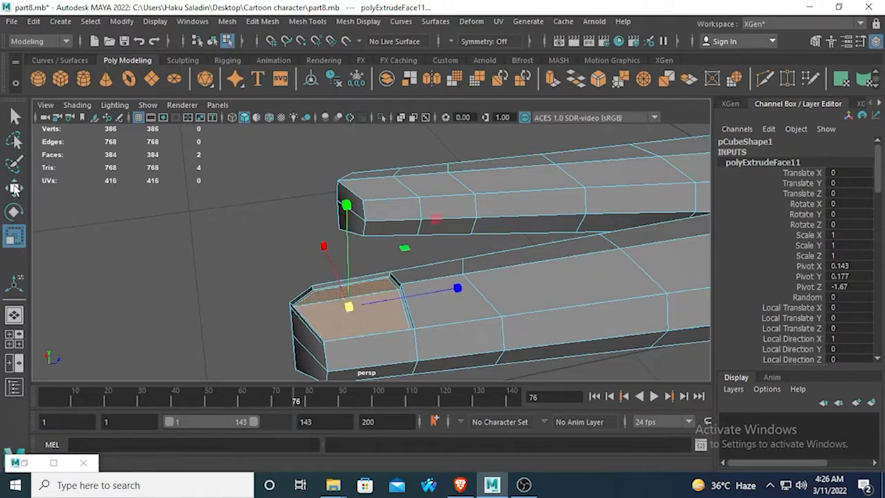
left_click(14, 188)
left_click_drag(346, 199, 346, 198)
- Rotate the middle finger's raised nail faces slightly to tilt them, and check the angle from the side
key("e")
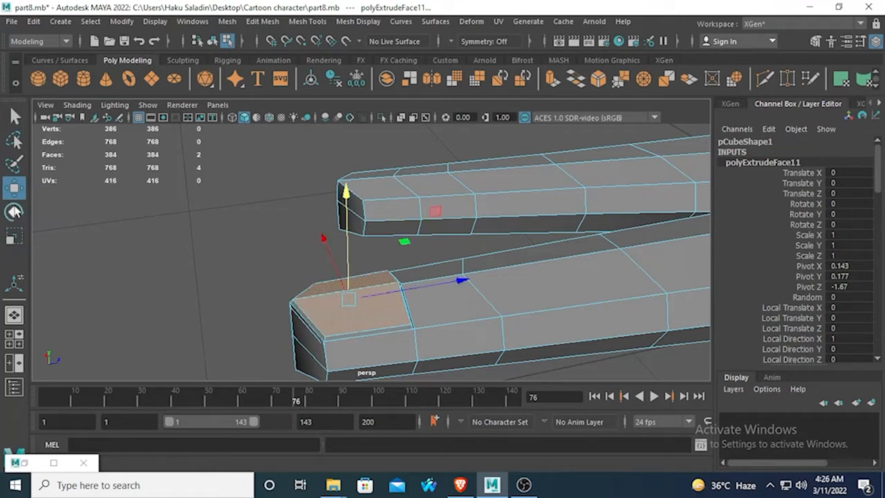
left_click_drag(409, 199, 414, 203)
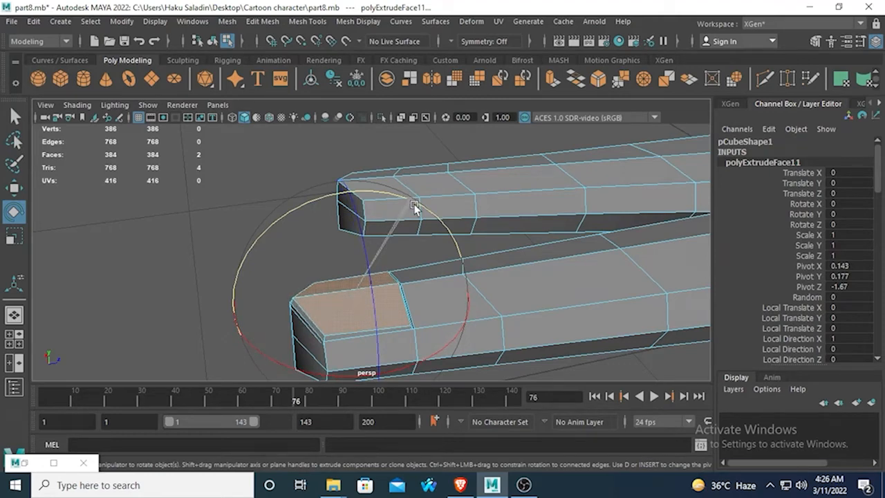
left_click_drag(369, 278, 349, 228, "alt")
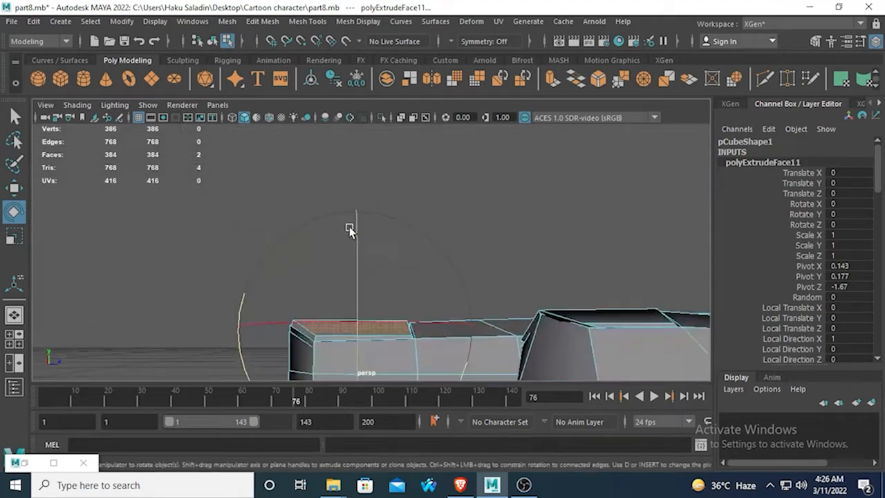
left_click(184, 305)
- In vertex mode, select the front-edge vertices of the middle finger's nail and undo the stray vertex pick
left_click_drag(183, 304, 397, 268, "alt")
right_click_drag(394, 270, 335, 131)
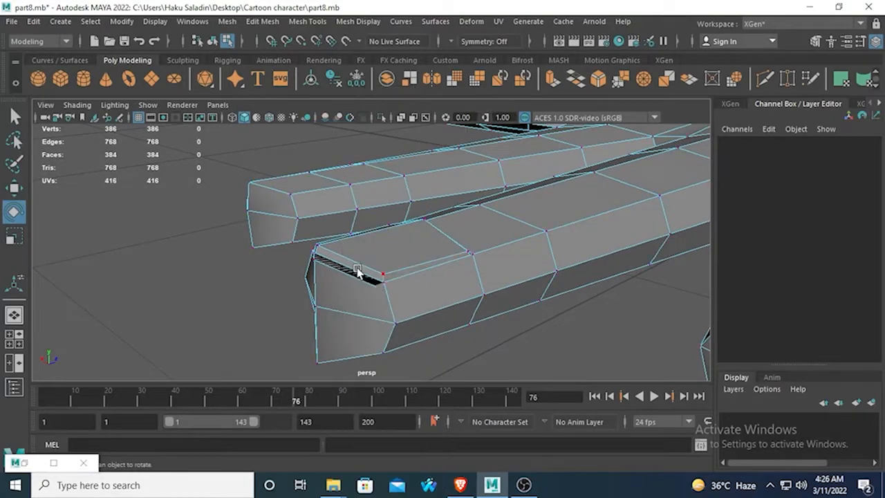
left_click(367, 268)
left_click_drag(367, 268, 415, 277, "alt")
left_click(14, 117)
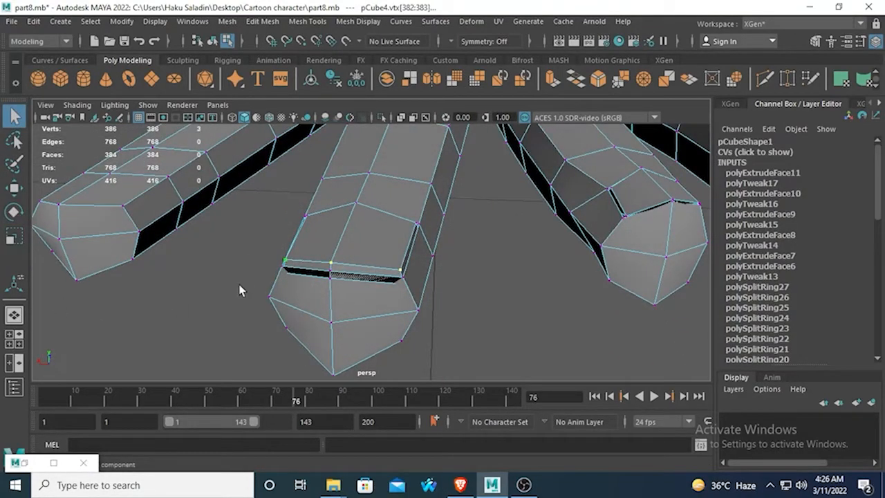
left_click_drag(239, 291, 373, 302, "alt")
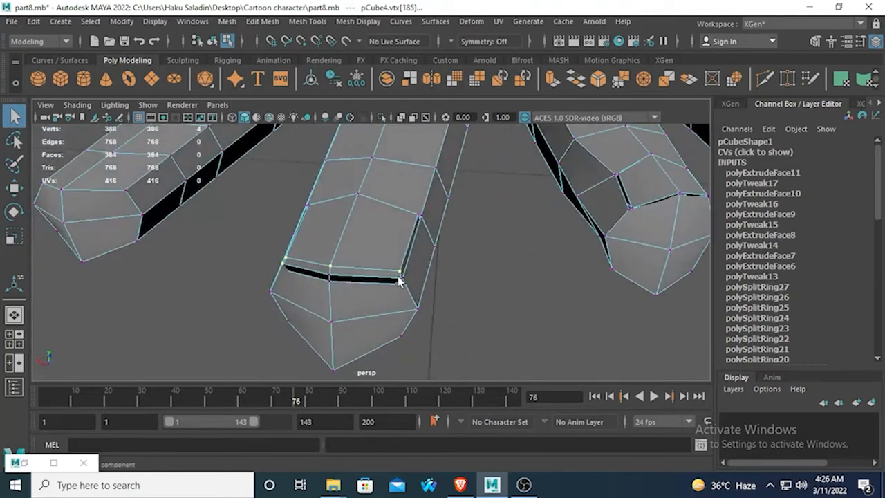
left_click_drag(335, 276, 358, 303, "alt")
key("ctrl+z")
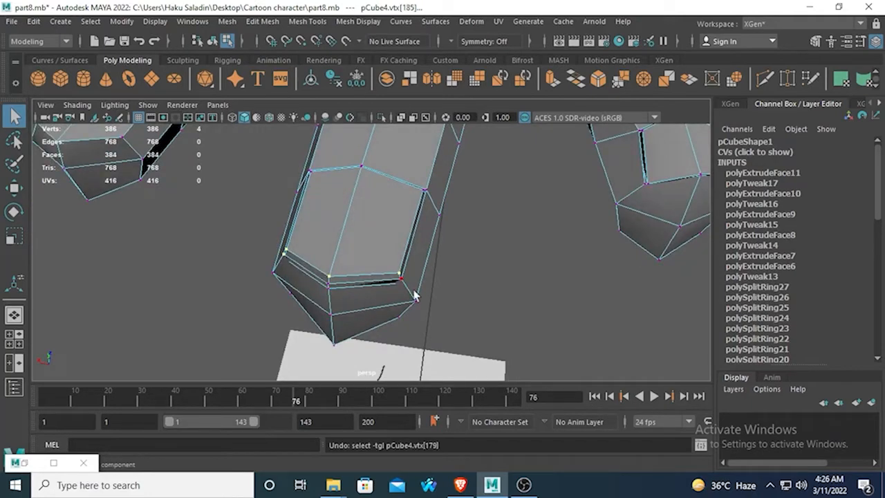
- Adjust the front-edge vertex selection of the middle finger's nail, try to move it along Z, and undo the move
scroll(385, 235, "up", 5)
left_click_drag(391, 248, 456, 241, "alt")
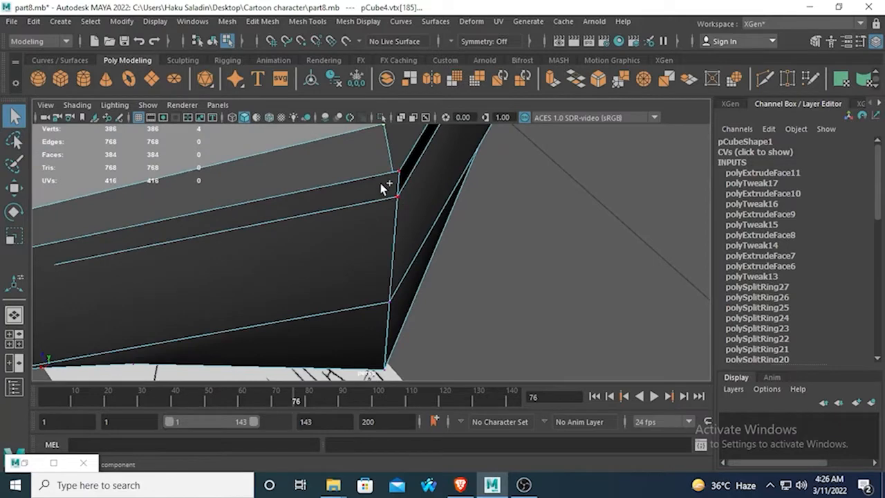
left_click_drag(368, 163, 397, 202)
left_click_drag(346, 247, 370, 249, "alt")
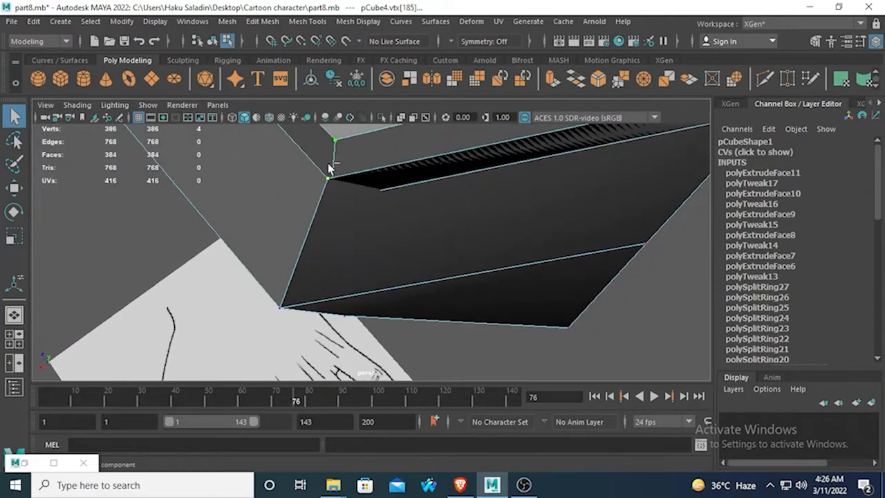
scroll(348, 194, "down", 5)
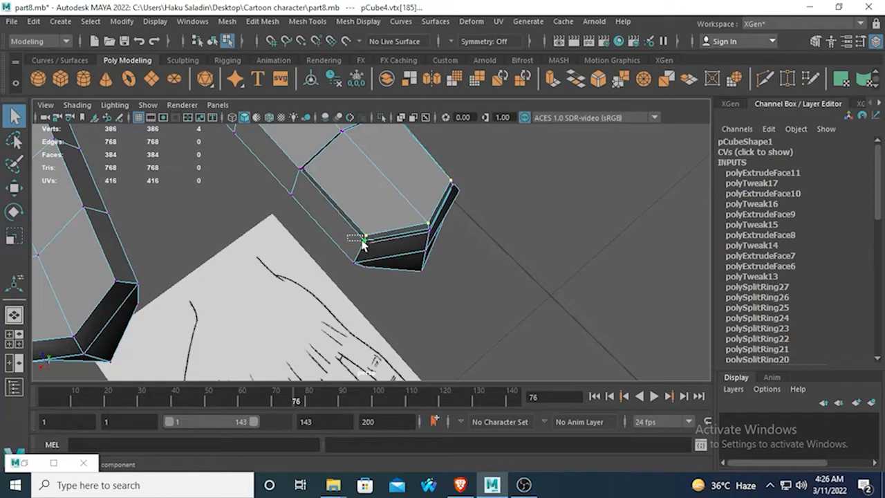
left_click(15, 187)
left_click_drag(352, 143, 327, 105)
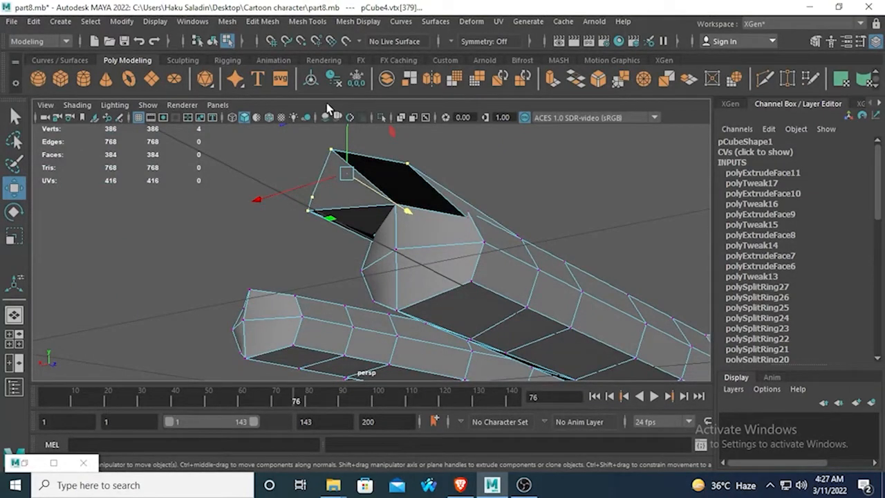
key("ctrl+z")
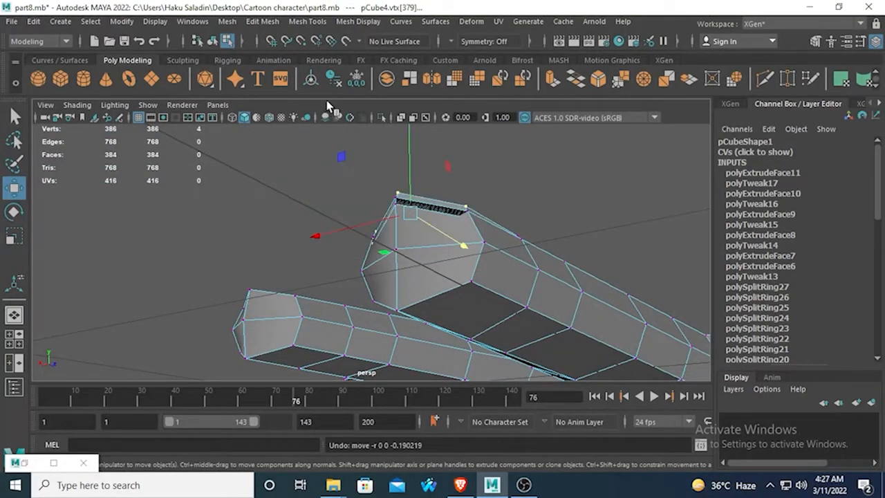
- Reselect the front-edge vertices of the middle finger's raised nail one by one and move them slightly back along Z
left_click_drag(329, 107, 369, 251, "alt")
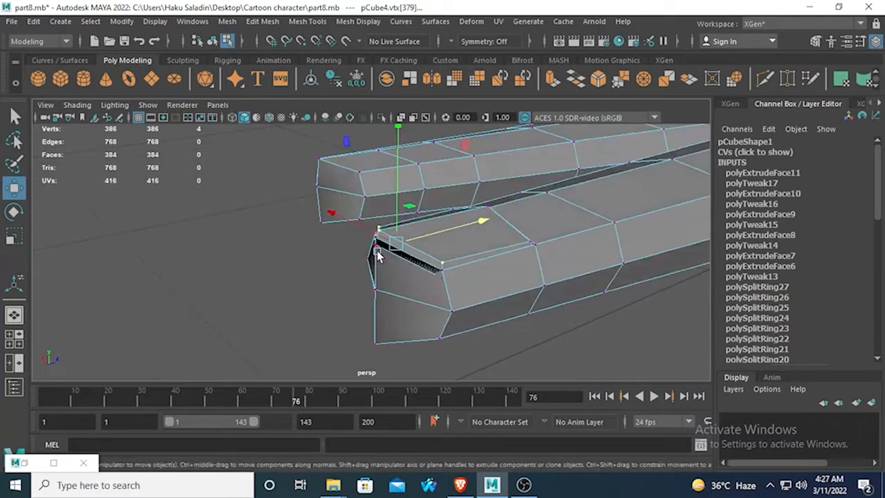
left_click(376, 251)
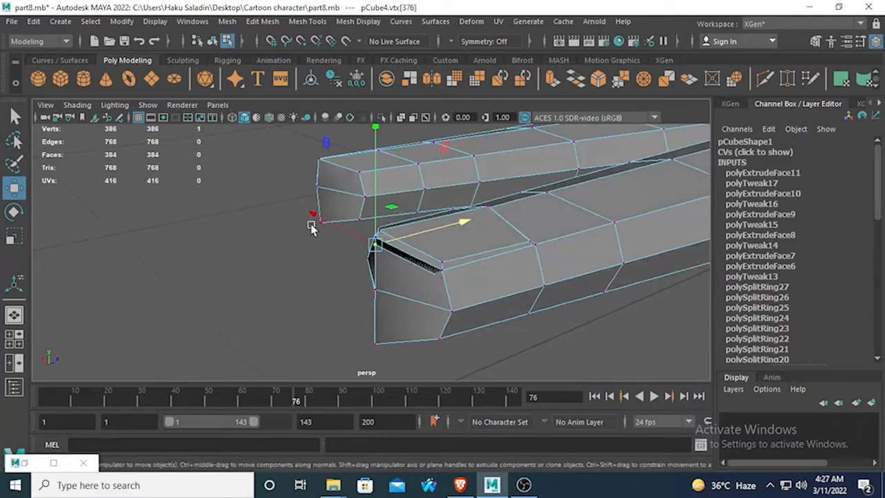
left_click(447, 216)
key("ctrl+z")
mouse_move(464, 220)
left_mouse_down()
mouse_move(477, 221)
mouse_move(477, 245)
mouse_move(518, 247)
mouse_move(431, 245)
mouse_move(436, 261)
mouse_move(407, 254)
left_mouse_up()
scroll(407, 255, "up", 5)
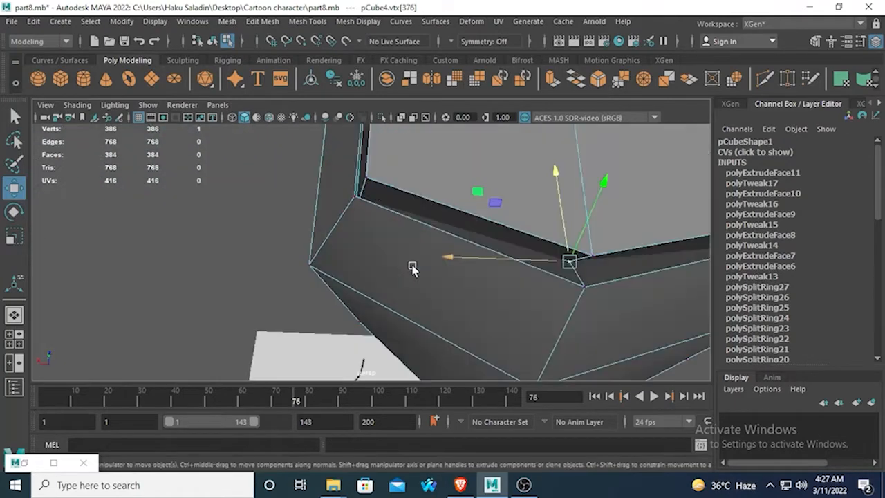
left_click(370, 186, "shift")
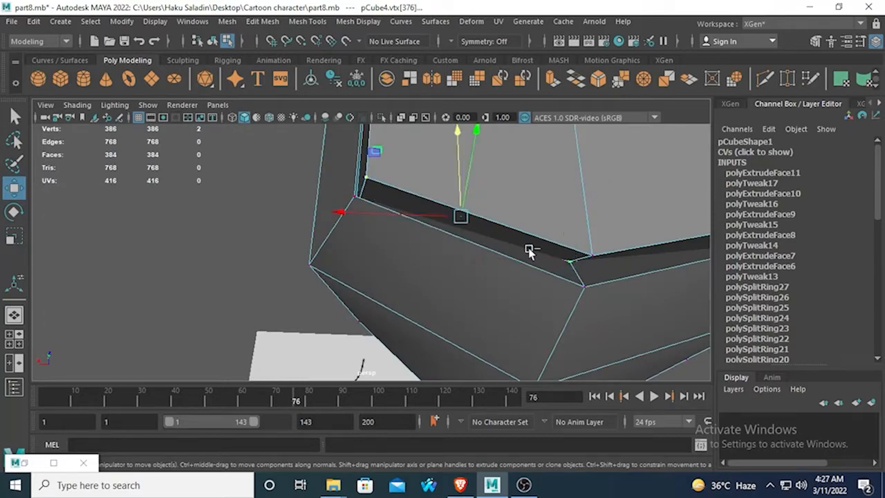
left_click(592, 246, "shift")
scroll(591, 246, "down", 5)
middle_click_drag(591, 246, 517, 247, "alt")
left_click(286, 243, "shift")
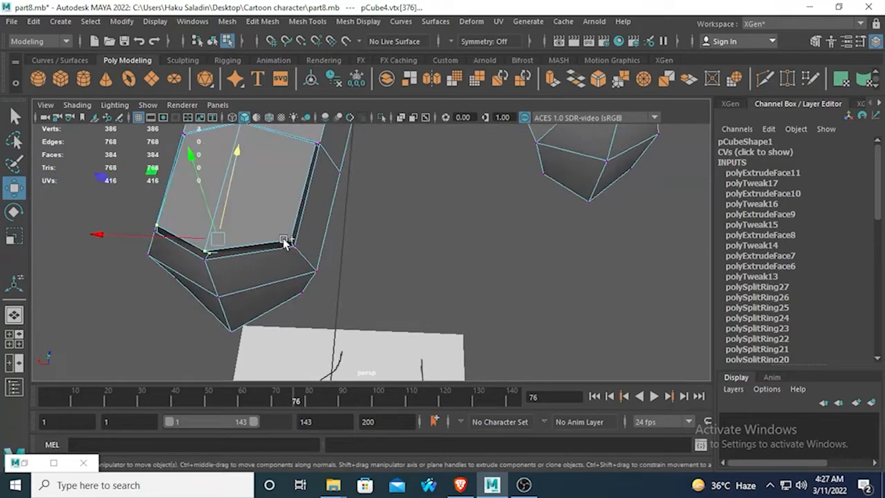
left_click(295, 256, "shift")
left_click_drag(239, 165, 241, 162)
- In the top view, move the selected front-edge vertices further back along Z to the front line of the drawn nail
key("space")
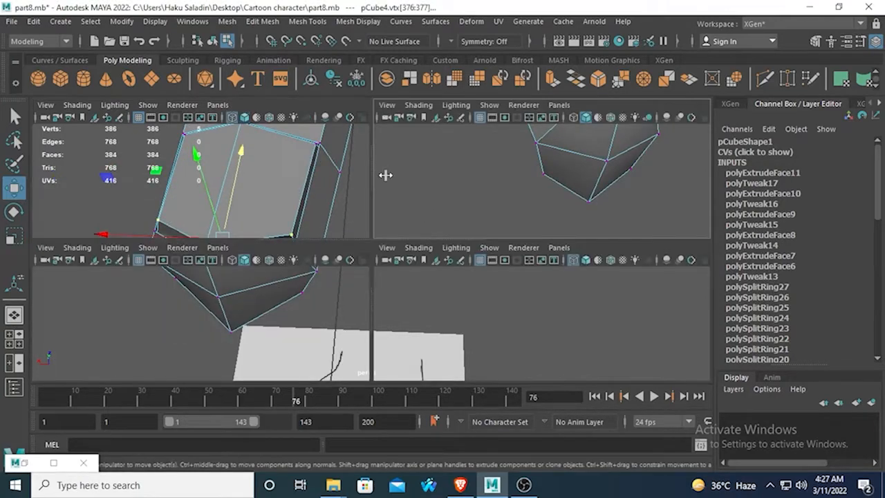
key("space")
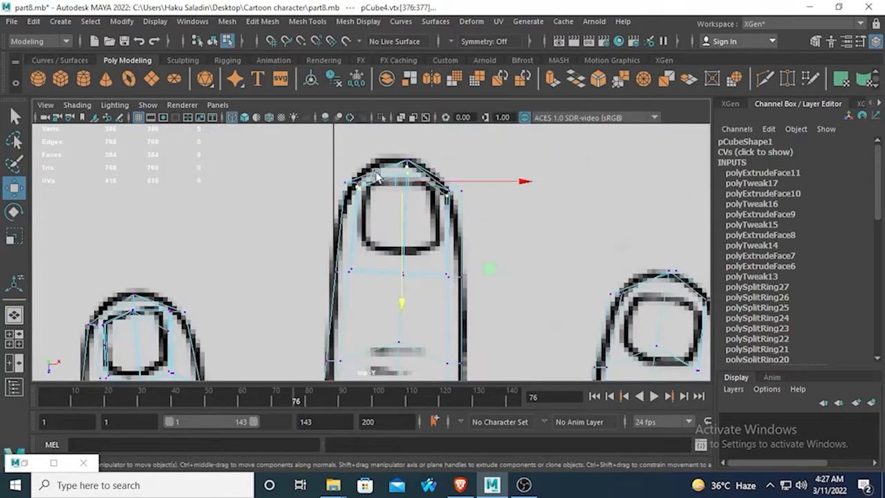
middle_click_drag(387, 233, 386, 268, "alt")
left_click_drag(404, 341, 403, 353)
- Move the left front corner vertex of the middle finger's nail forward and slightly inward onto the drawn nail corner
left_click_drag(350, 222, 369, 247)
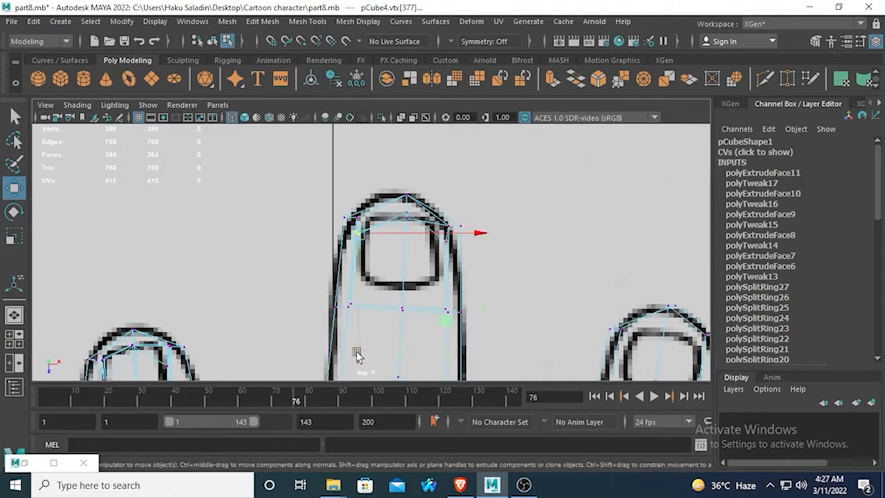
left_click_drag(358, 352, 359, 341)
left_click_drag(479, 221, 485, 221)
- Move the right front corner of the middle finger's nail forward along Z and slightly inward along X to match the drawing
left_click(449, 233)
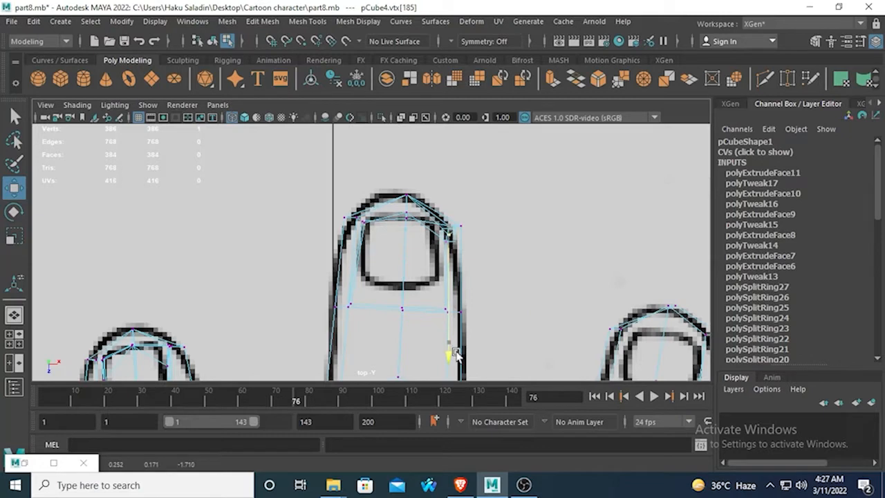
left_click_drag(455, 354, 456, 339)
key("ctrl+z")
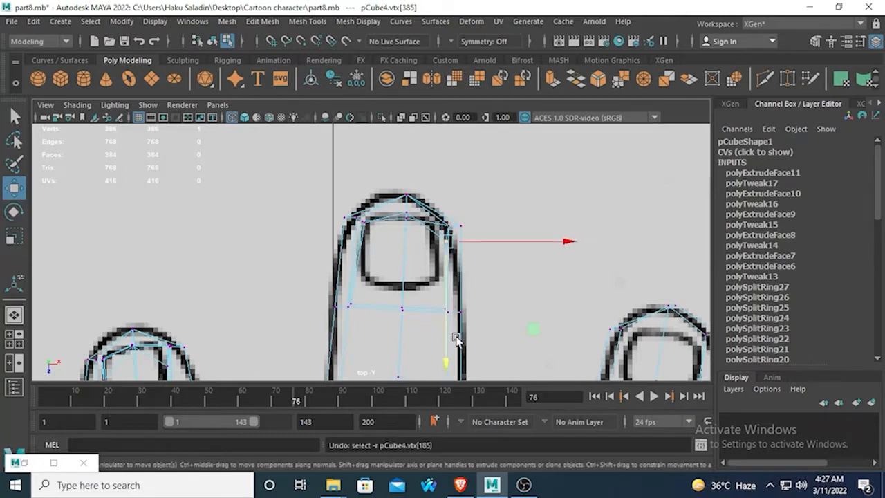
left_click_drag(446, 362, 446, 356)
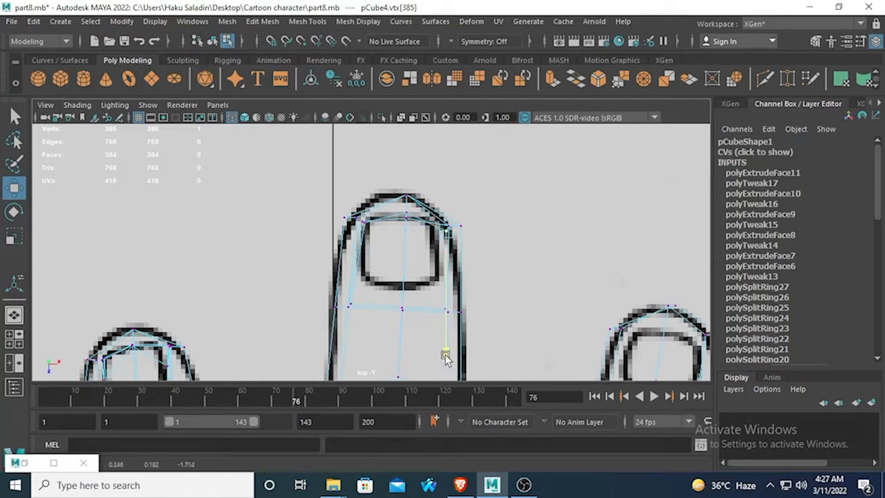
scroll(446, 297, "up", 2)
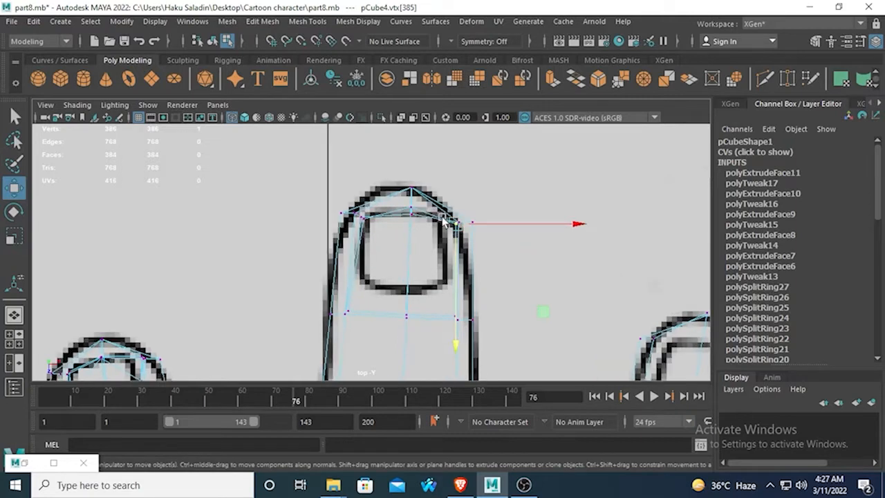
left_click(457, 233)
left_click_drag(576, 223, 567, 227)
- Move the nail's right rear vertices inward along X and its middle rear vertices slightly back along Z
left_click(446, 317)
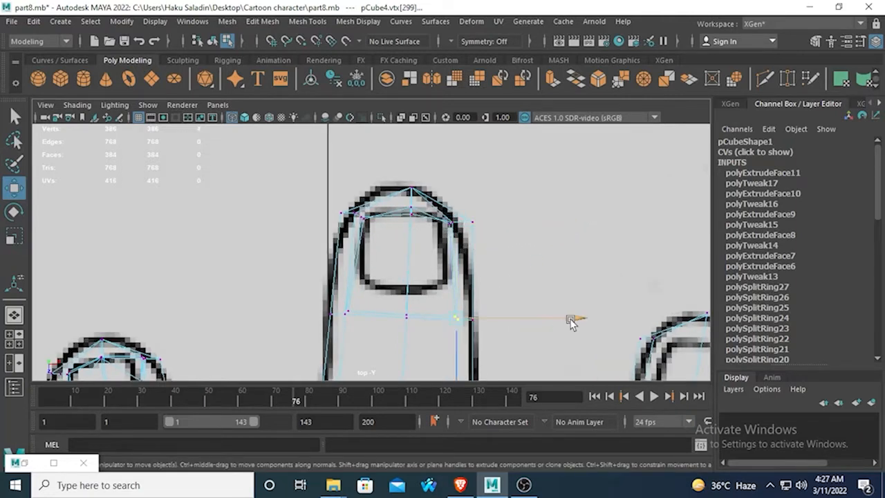
left_click_drag(572, 320, 559, 322)
left_click(407, 315)
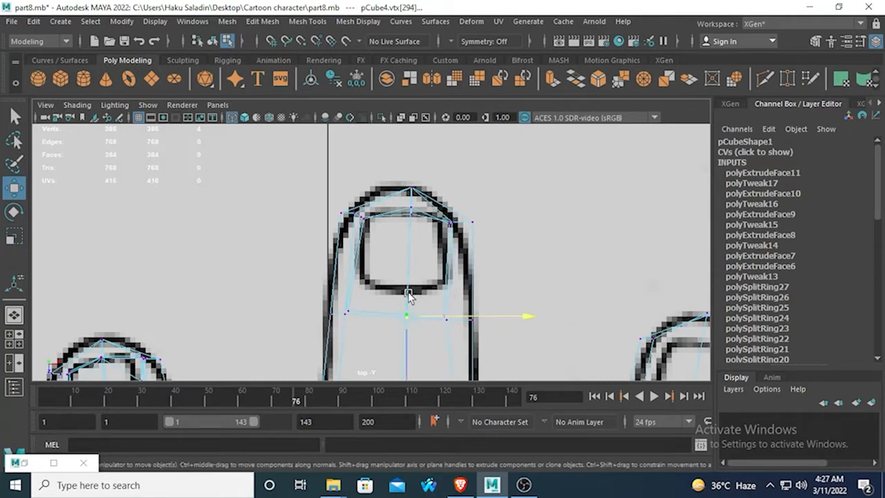
middle_click_drag(407, 300, 415, 247, "alt")
left_click_drag(410, 368, 411, 374)
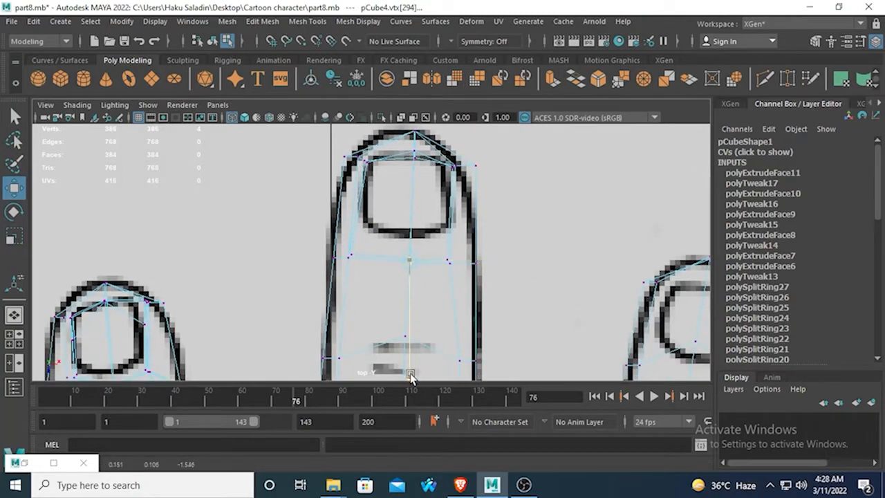
- Move the nail's left rear vertices forward and slightly inward, and its right rear vertices forward, to curve the rear edge
left_click(350, 256)
left_click(351, 371)
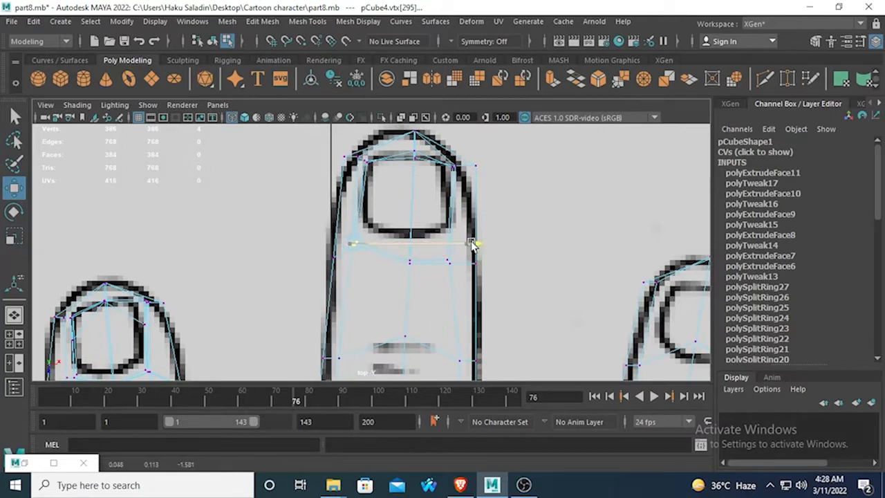
left_click_drag(474, 244, 478, 246)
left_click(448, 266)
middle_click_drag(430, 275, 430, 261, "alt")
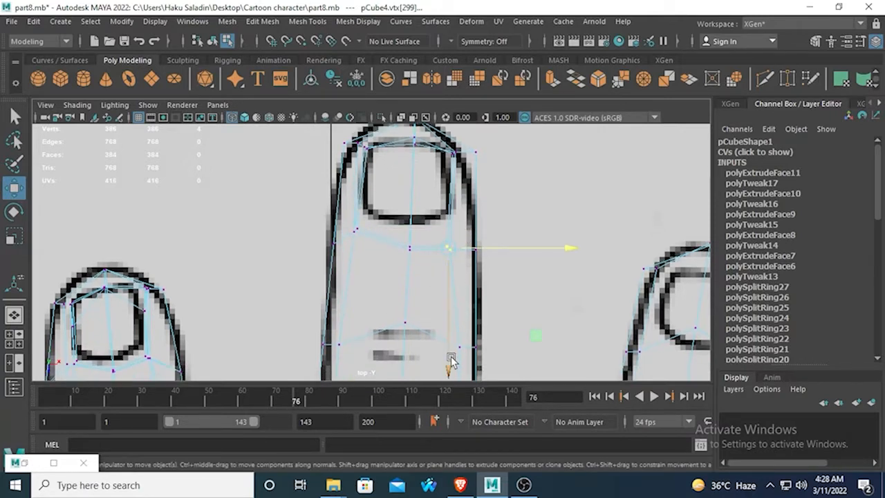
left_click(447, 356)
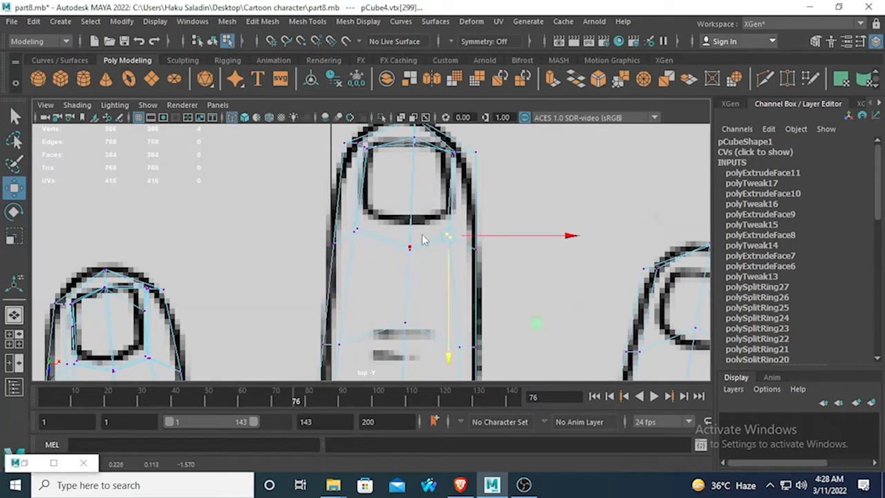
- Preview the smoothed hand in the perspective view, return to object mode and examine the middle finger's nail
key("space")
key("space")
left_click_drag(483, 217, 410, 208, "alt")
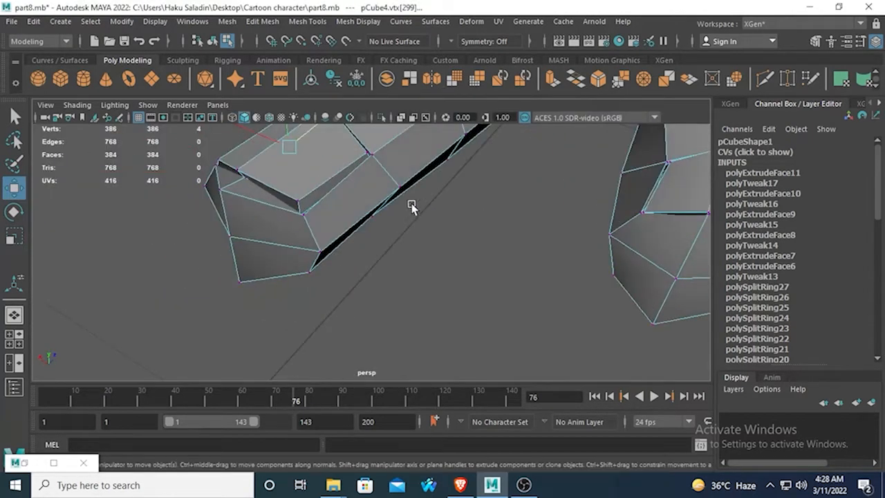
middle_click_drag(410, 207, 499, 277, "alt")
key("3")
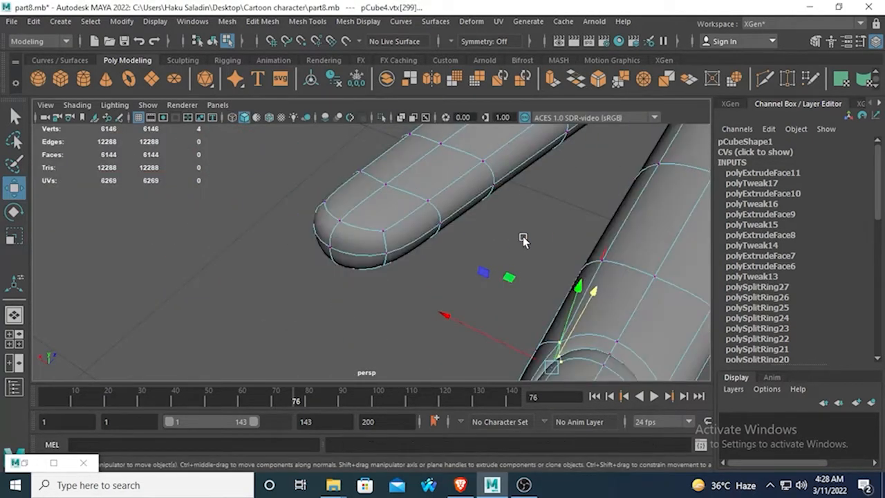
scroll(499, 170, "down", 5)
left_click_drag(457, 327, 280, 302, "alt")
left_click(280, 302)
middle_click_drag(304, 302, 267, 233, "alt")
right_click_drag(387, 280, 454, 105)
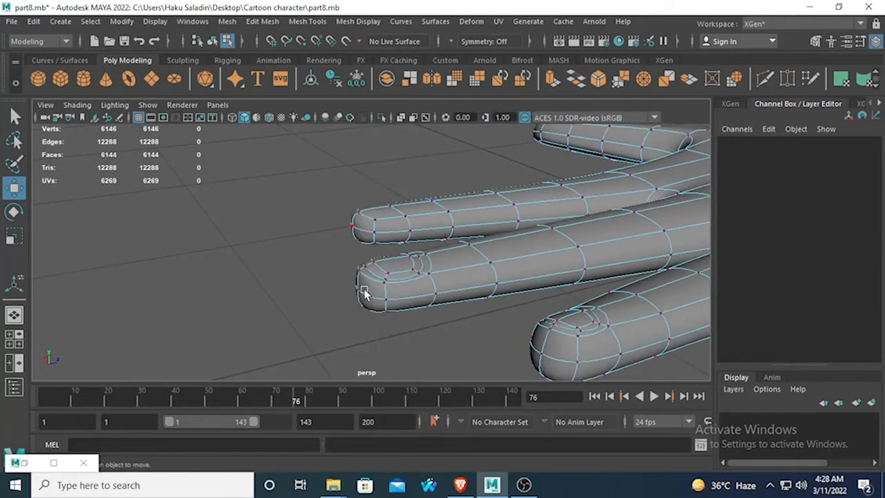
right_click_drag(390, 243, 446, 103)
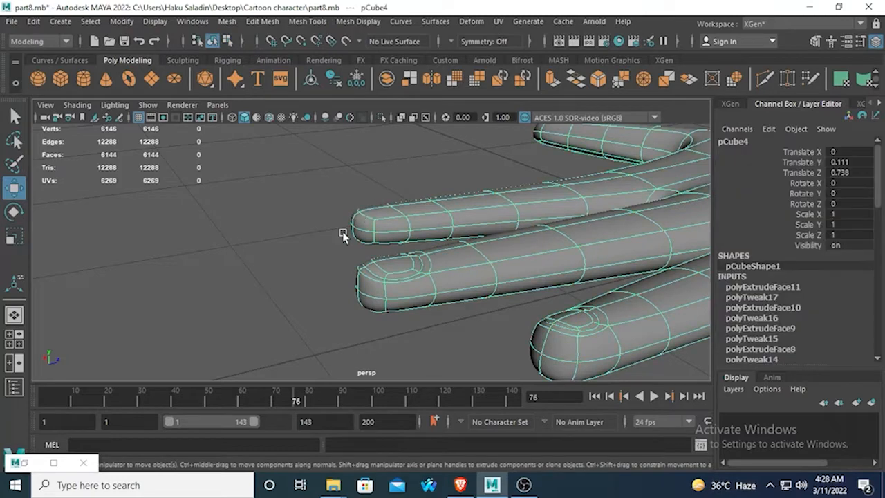
- Turn off the smooth preview and move the middle finger's front tip vertices slightly back along Z toward the nail
left_click(247, 304)
left_click_drag(247, 305, 326, 256, "alt")
left_click(371, 252)
key("1")
right_click_drag(326, 257, 255, 115)
left_click_drag(296, 243, 334, 282)
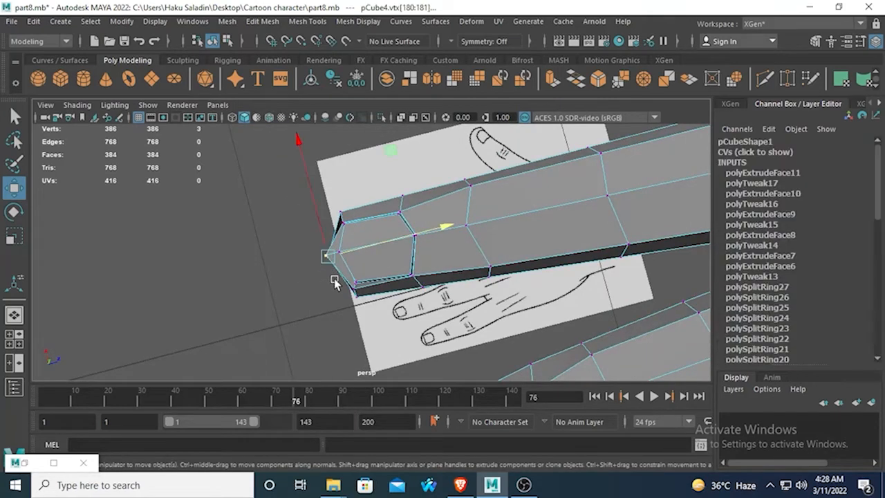
left_click_drag(438, 228, 443, 229)
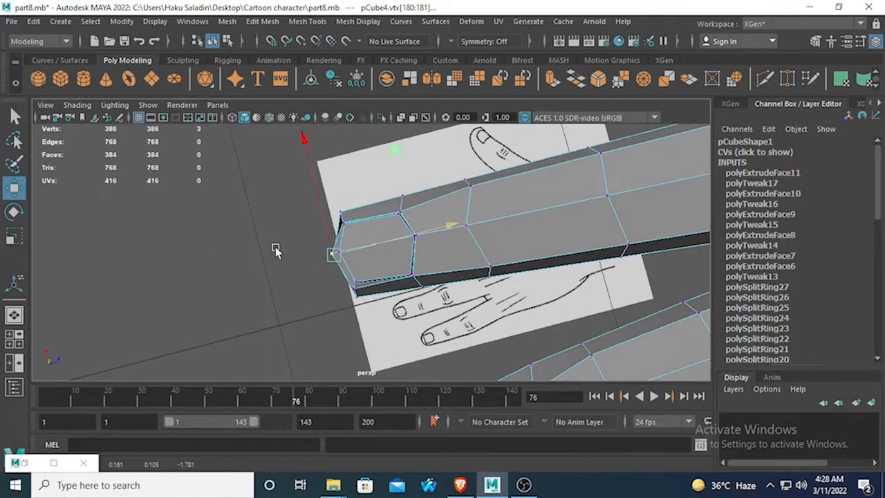
left_click(276, 249)
- Preview the hand smoothed in object mode and examine the finished nails and the bare index fingertip from several angles
left_click_drag(320, 265, 400, 228, "alt")
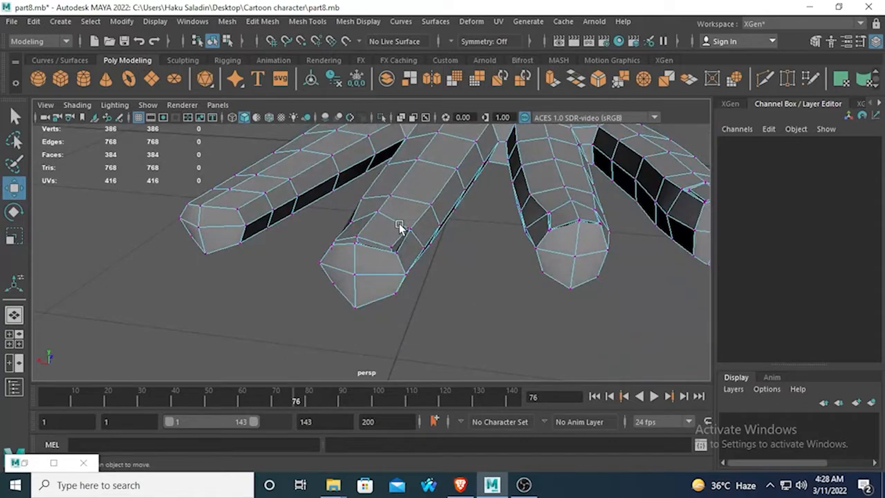
key("3")
right_click_drag(405, 235, 476, 112)
left_click(274, 302)
scroll(274, 302, "up", 3)
left_click_drag(274, 302, 287, 278, "alt")
scroll(332, 291, "down", 4)
scroll(287, 278, "down", 4)
middle_click_drag(312, 286, 305, 203, "alt")
left_click_drag(307, 206, 415, 297, "alt")
scroll(396, 237, "up", 3)
left_click(389, 245)
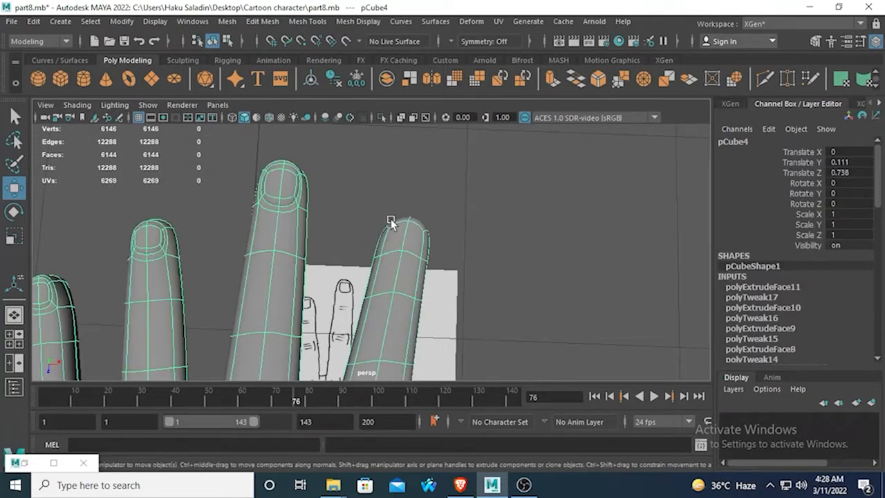
- Turn off the smooth preview and, in the top view, move the middle finger's left vertices just above its base slightly inward along X
key("1")
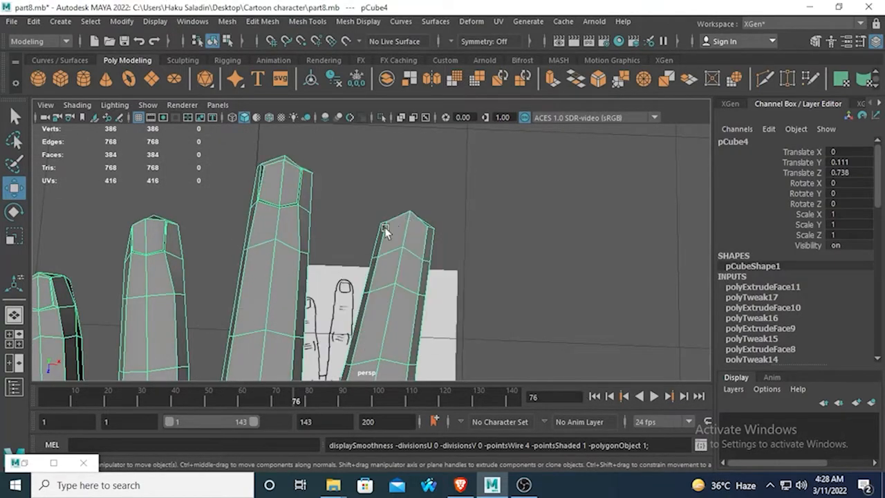
key("space")
key("space")
scroll(397, 257, "up", 3)
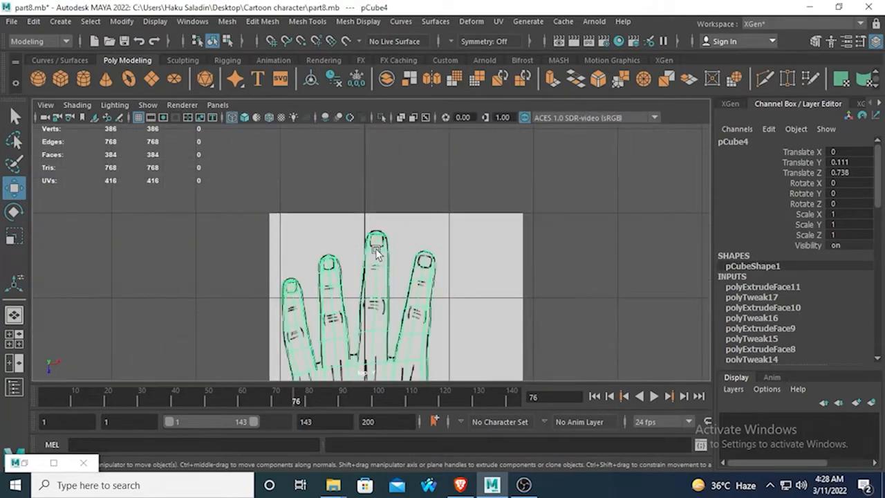
scroll(408, 266, "up", 5)
scroll(383, 313, "up", 1)
middle_click_drag(382, 313, 392, 183, "alt")
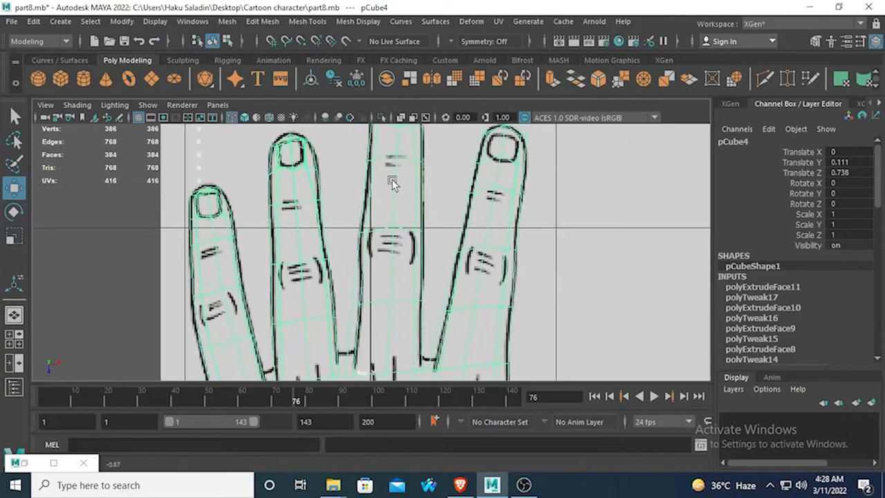
right_click_drag(360, 306, 344, 285)
left_click_drag(364, 321, 370, 323)
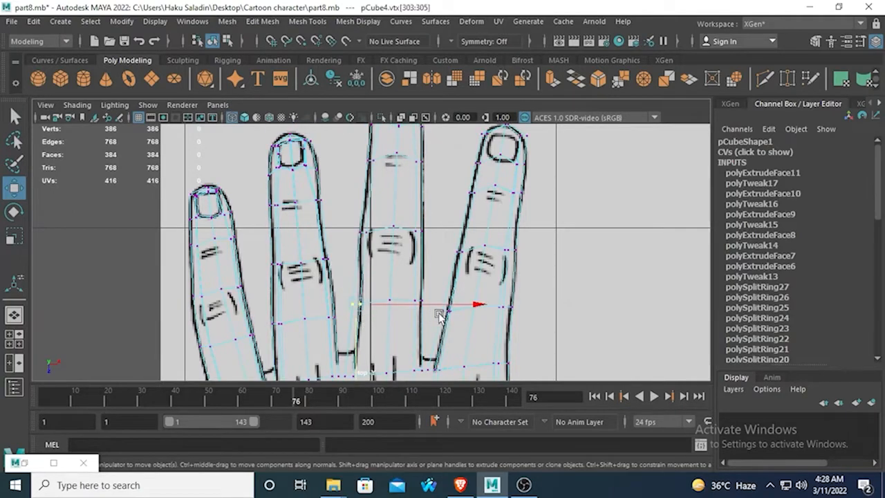
scroll(456, 311, "up", 2)
middle_click_drag(412, 300, 407, 246, "alt")
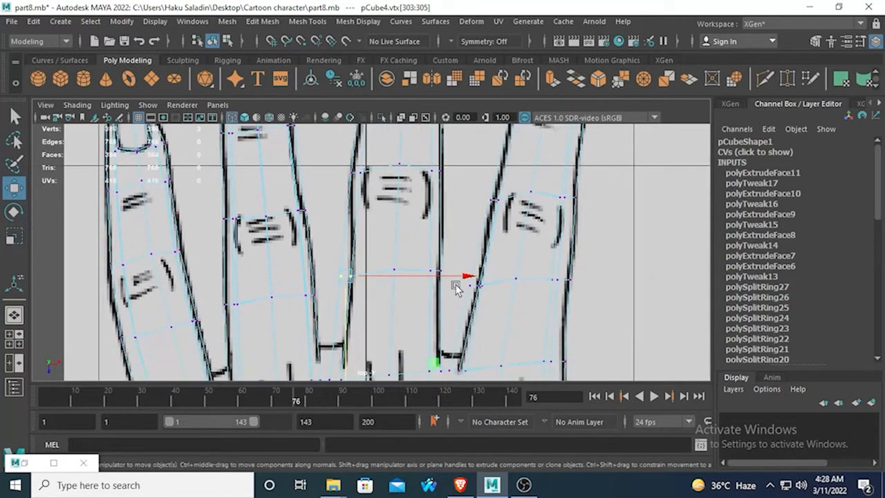
left_click_drag(461, 277, 473, 277)
- Move the vertices at the left side of the middle finger's base slightly right along X toward the reference outline
middle_click_drag(406, 308, 413, 231, "alt")
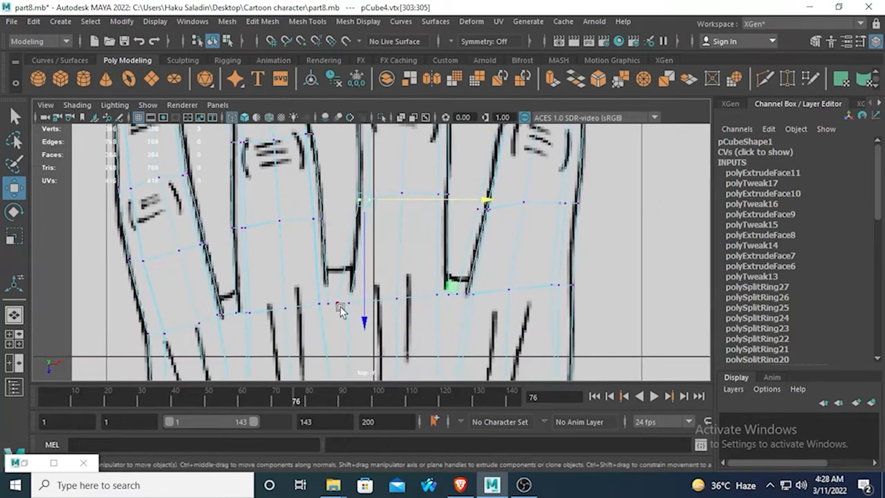
left_click(352, 302)
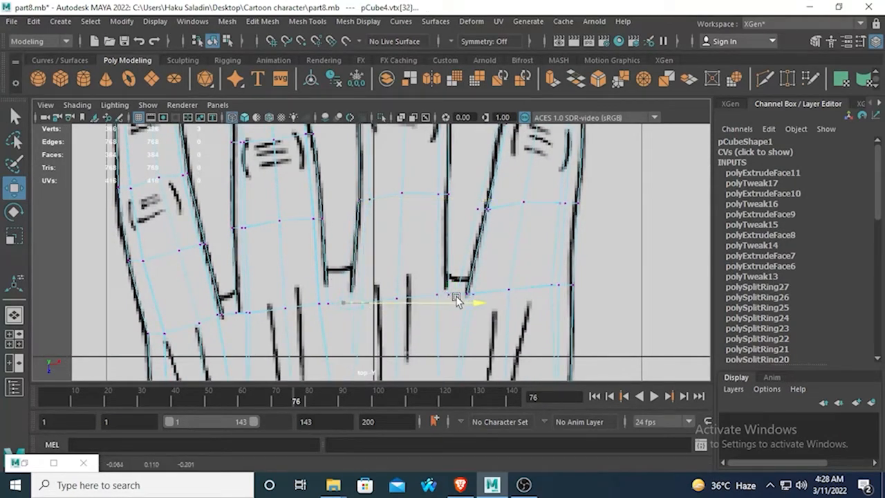
left_click(434, 299)
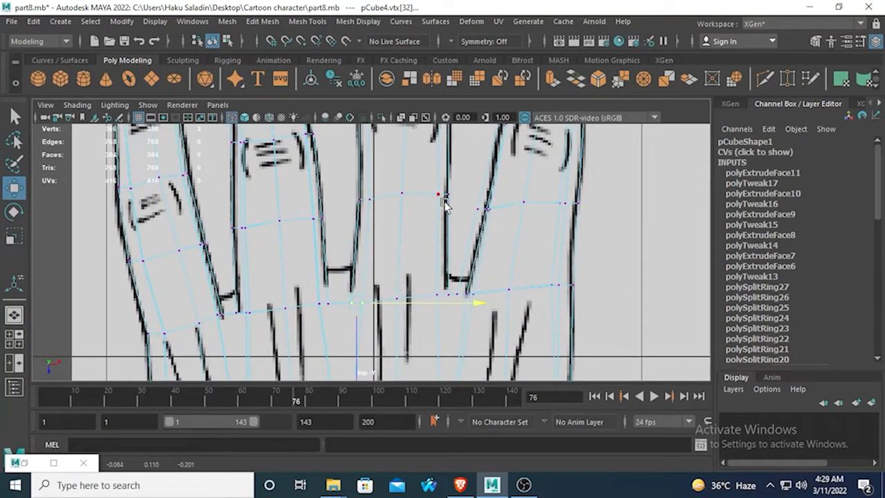
- Move the index finger's left vertices just above its base inward along X and adjust the vertices at its left base to the reference
middle_click_drag(443, 201, 395, 300, "alt")
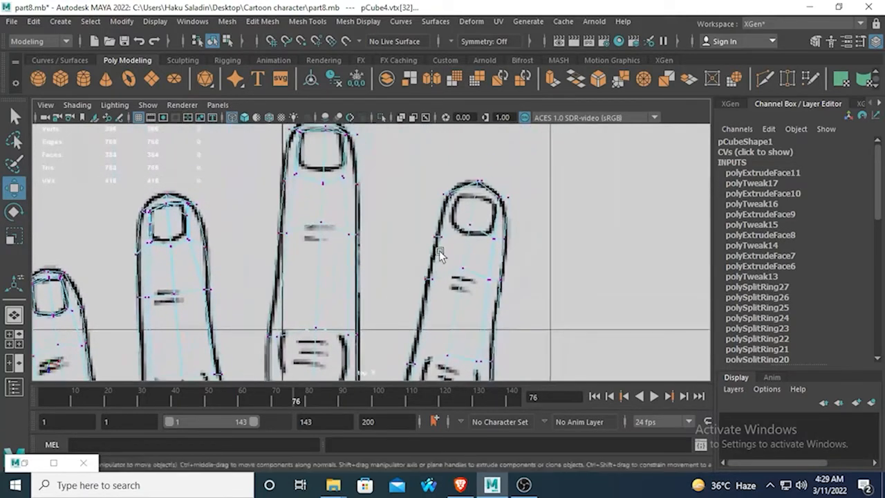
middle_click_drag(425, 262, 428, 125, "alt")
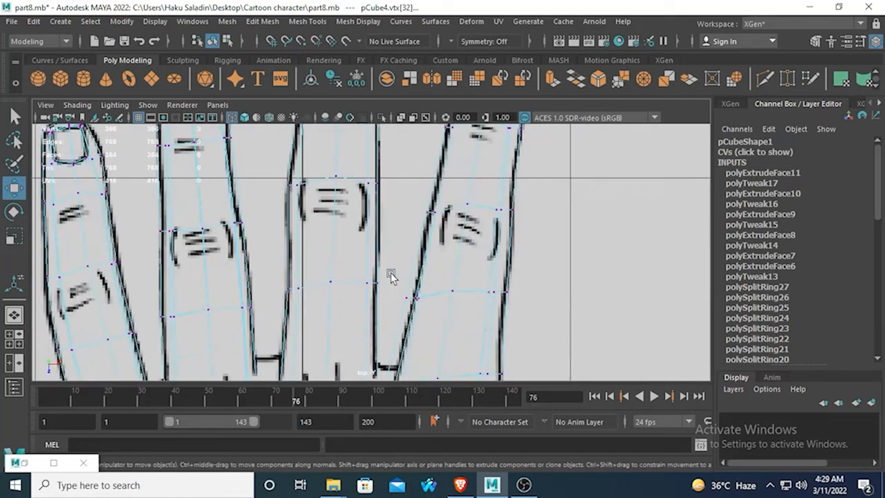
left_click(420, 306)
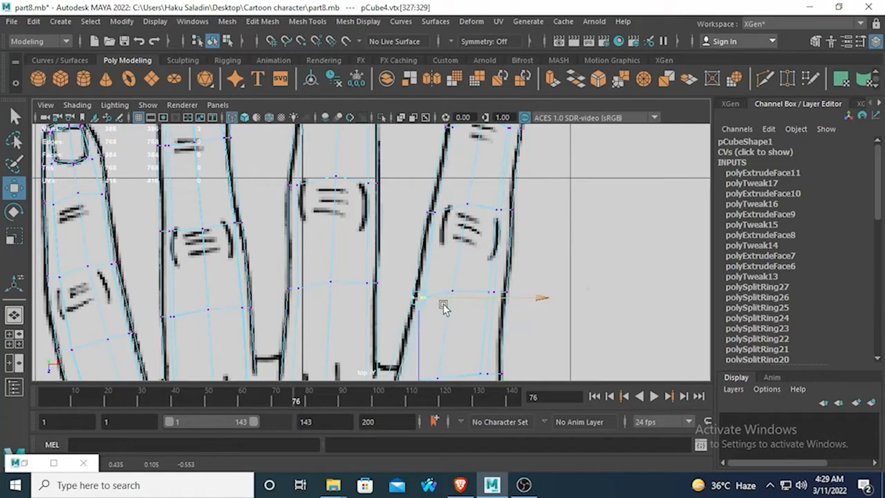
middle_click_drag(443, 306, 456, 200, "alt")
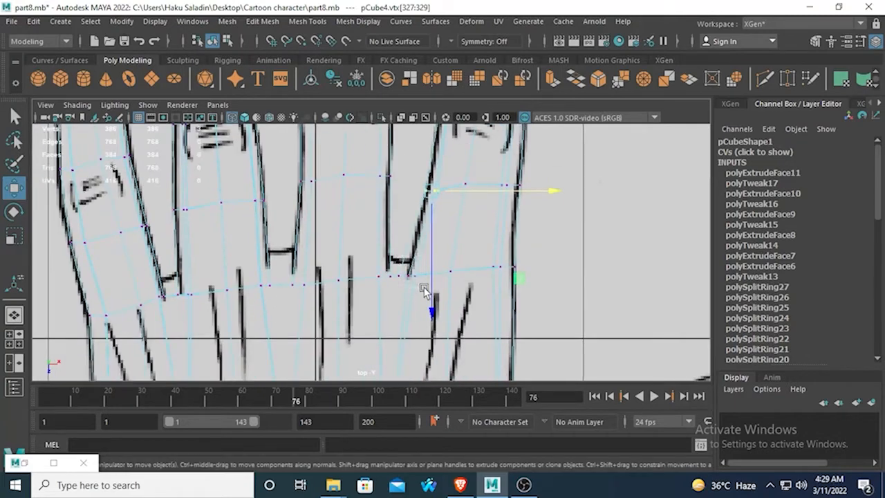
left_click(407, 279)
left_click_drag(429, 287, 528, 272)
middle_click_drag(537, 173, 477, 370, "alt")
middle_click_drag(482, 239, 468, 304, "alt")
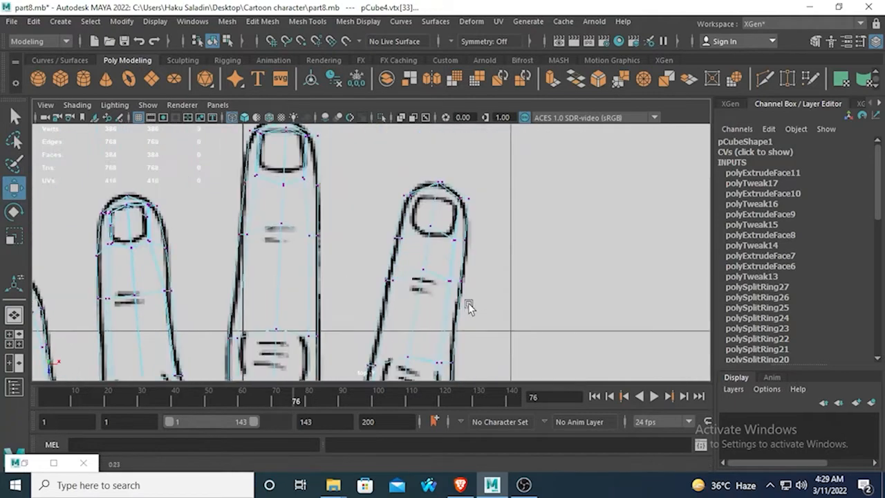
- Extrude the two nail faces on top of the index fingertip and push them slightly down into the finger
scroll(468, 255, "up", 2)
right_click_drag(465, 183, 461, 166)
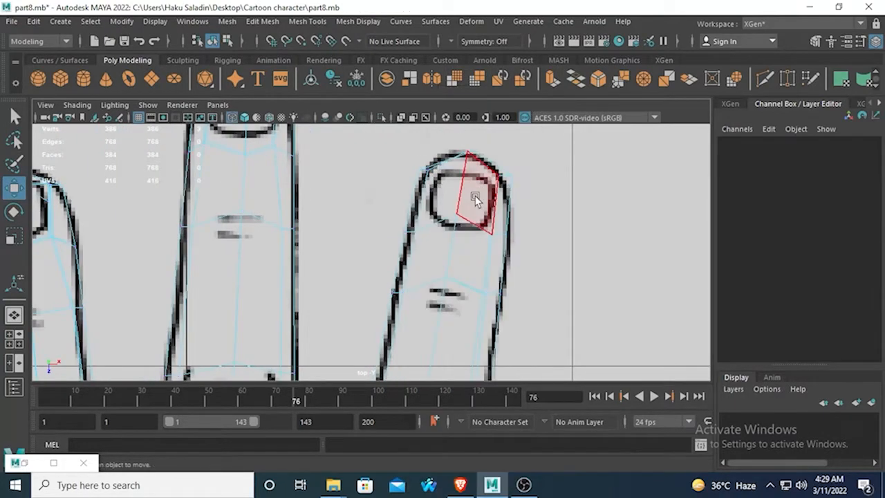
left_click(442, 199)
key("space")
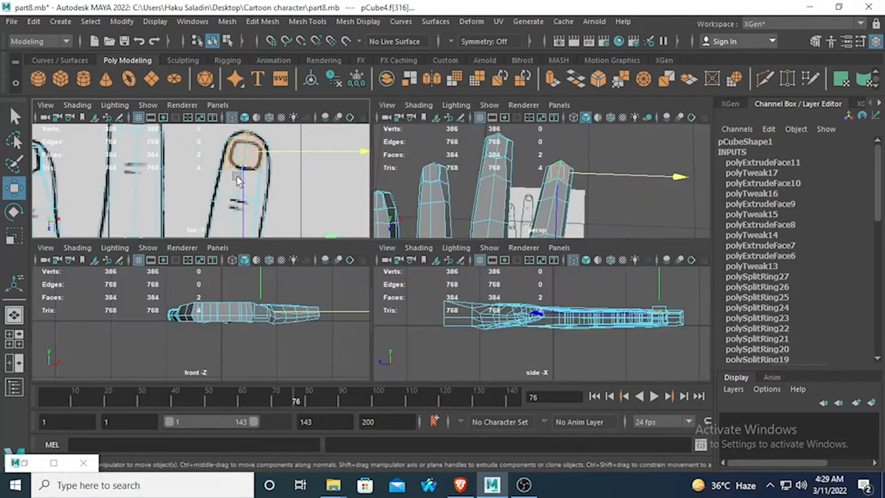
key("space")
left_click_drag(384, 236, 594, 223, "alt")
left_click_drag(408, 262, 468, 217, "alt")
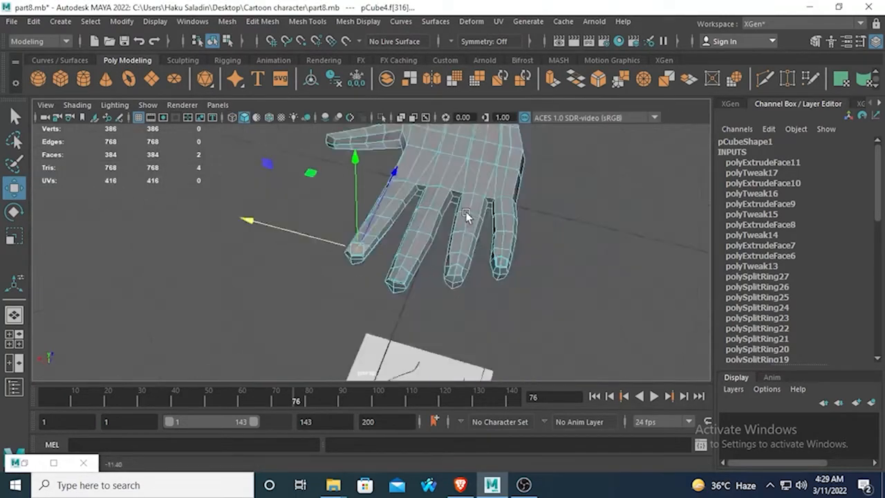
scroll(428, 235, "up", 4)
left_click_drag(389, 247, 371, 295, "alt")
scroll(355, 250, "up", 5)
left_click(551, 83)
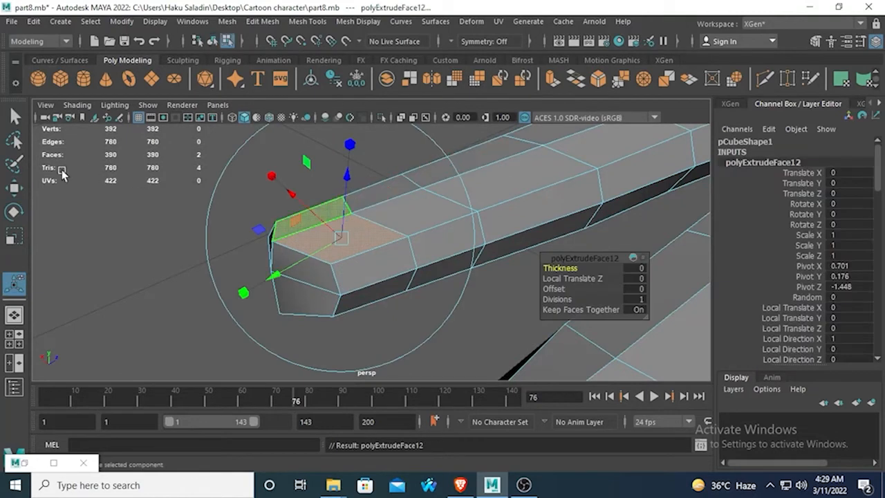
key("w")
middle_click_drag(290, 185, 295, 224, "alt")
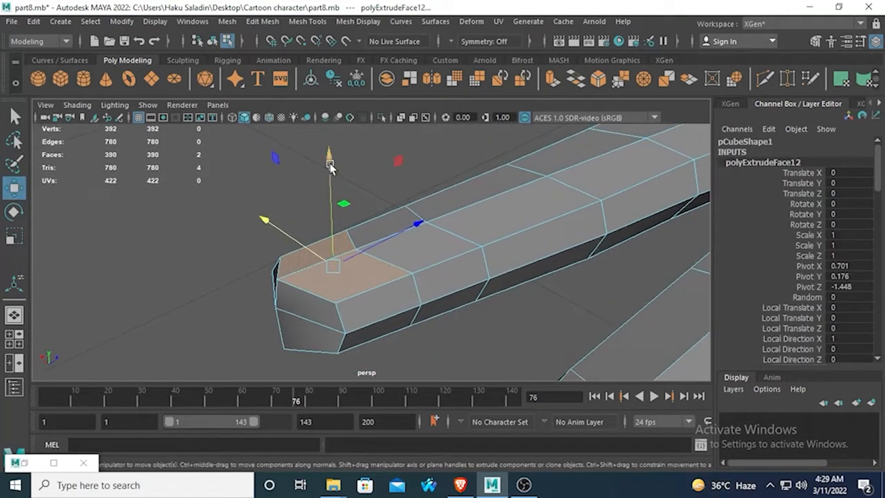
left_click_drag(325, 160, 327, 167)
scroll(475, 257, "up", 5)
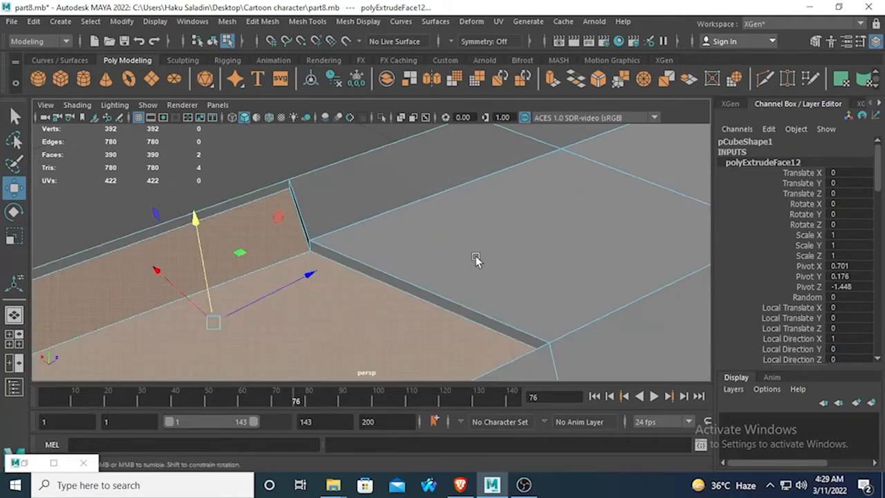
- Extrude the recessed nail faces again and raise them slightly above the surrounding fingertip surface
key("f")
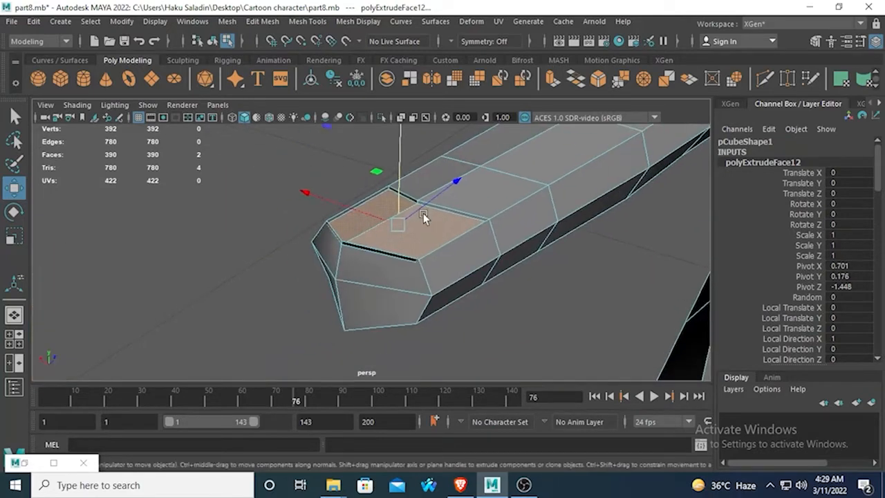
left_click(557, 75)
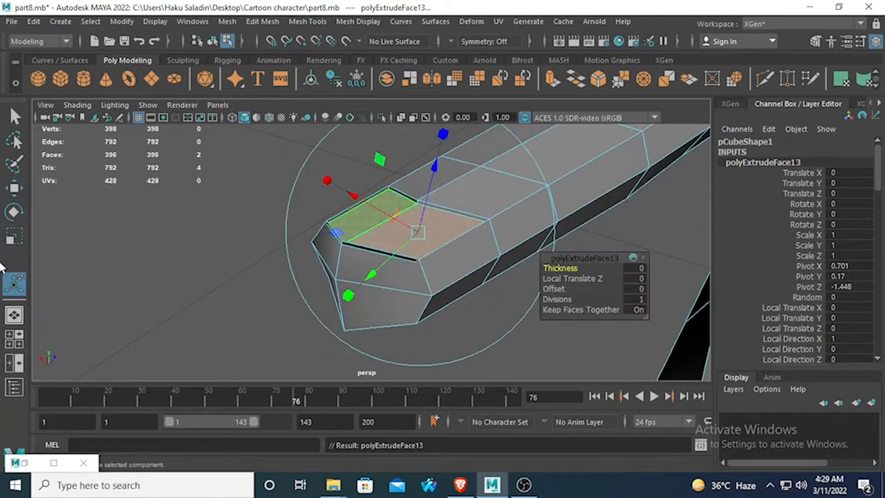
key("r")
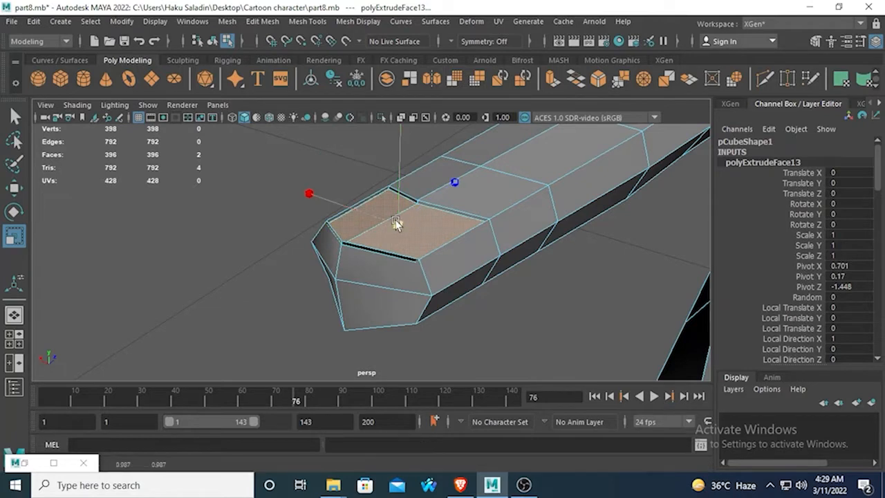
left_click_drag(389, 220, 360, 228)
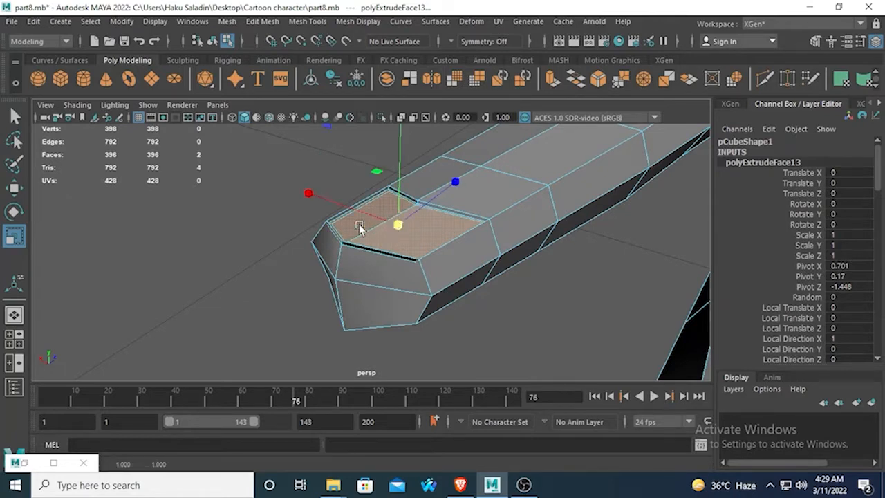
left_click(15, 190)
scroll(395, 237, "up", 3)
left_click_drag(408, 147, 434, 245)
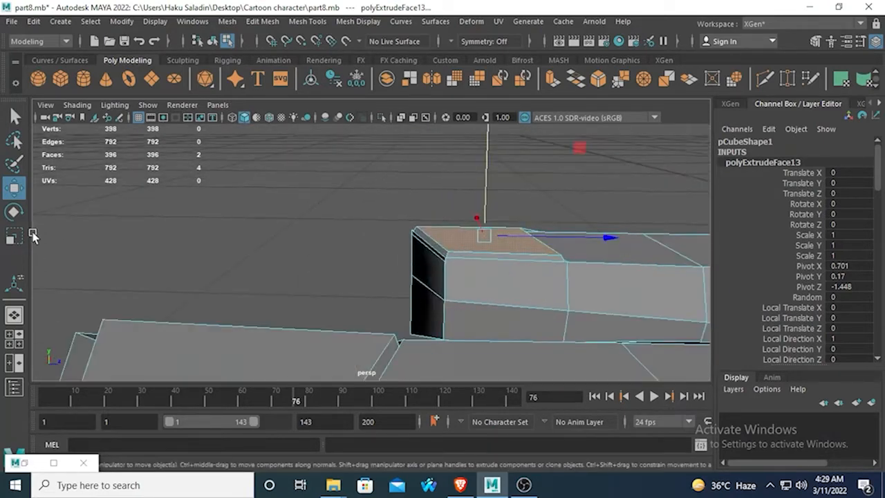
- Rotate the raised nail faces slightly to tilt them lengthwise, then clear the selection
left_click(16, 213)
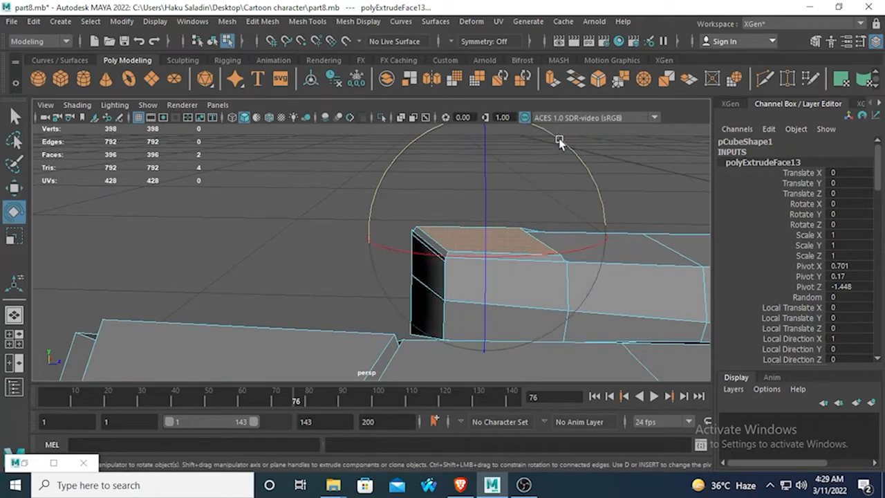
left_click_drag(563, 141, 559, 143)
left_click(249, 242)
left_click_drag(249, 242, 239, 312, "alt")
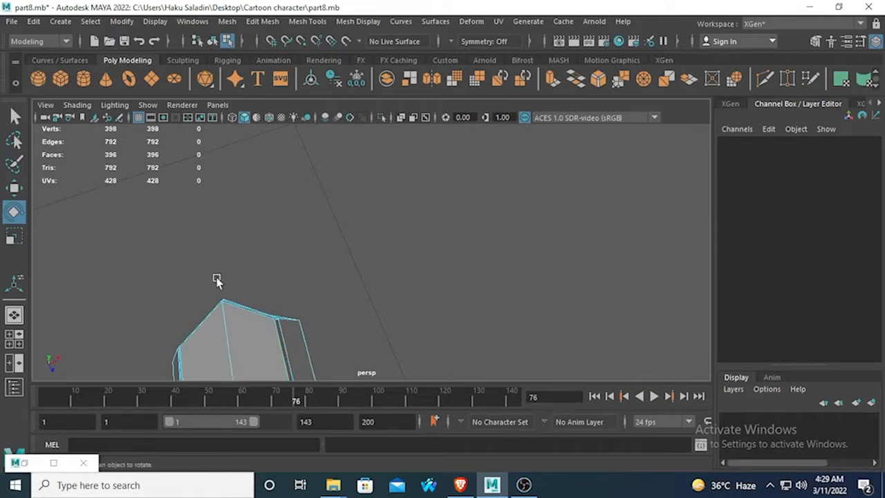
- Try to move the vertices along the nail's front edge back to the drawn nail outline in the top view
key("space")
key("space")
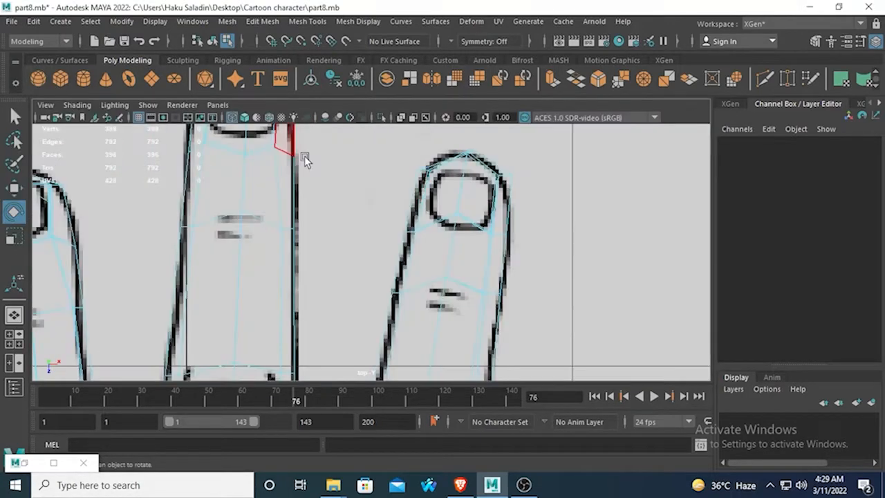
scroll(473, 260, "up", 3)
right_click_drag(427, 239, 328, 123)
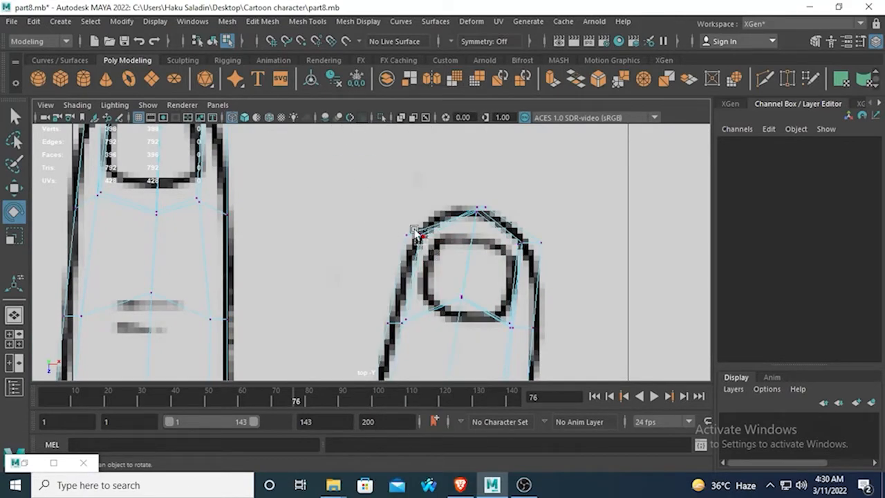
left_click_drag(415, 231, 437, 246)
middle_click_drag(449, 252, 405, 292, "alt")
left_click(15, 116)
scroll(465, 295, "up", 2)
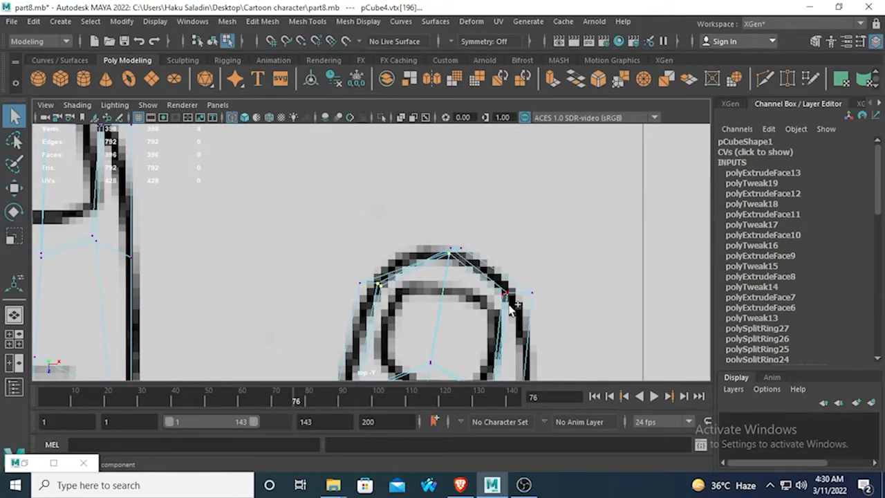
left_click(14, 164)
middle_click_drag(412, 299, 412, 242, "alt")
left_click(13, 187)
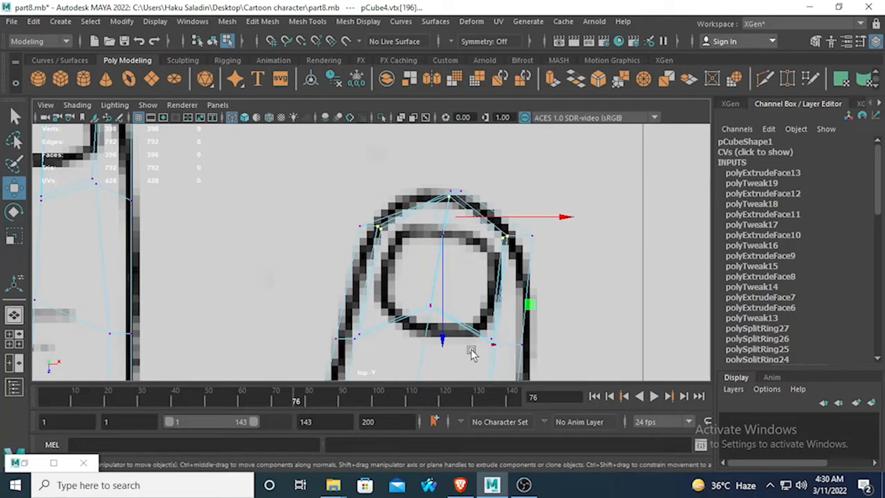
left_click_drag(443, 339, 446, 363)
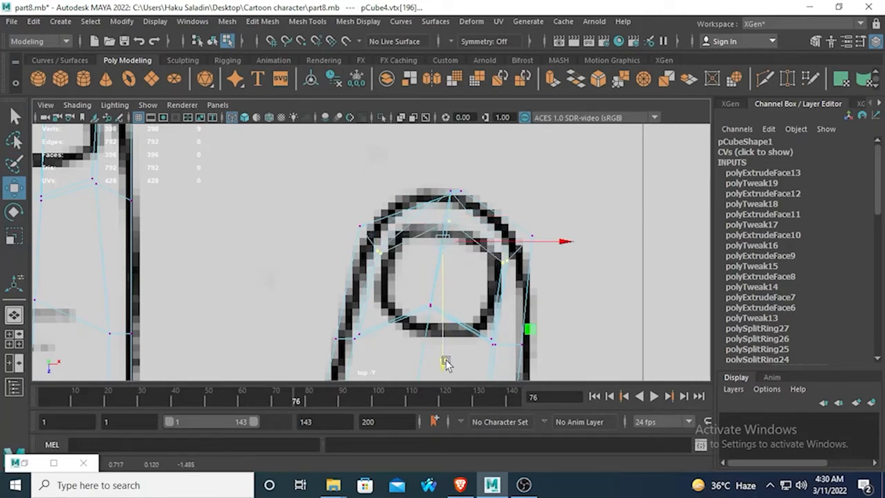
- Try to move the two front corner vertices beside the nail forward and outward to the drawn finger outline
left_click(374, 235)
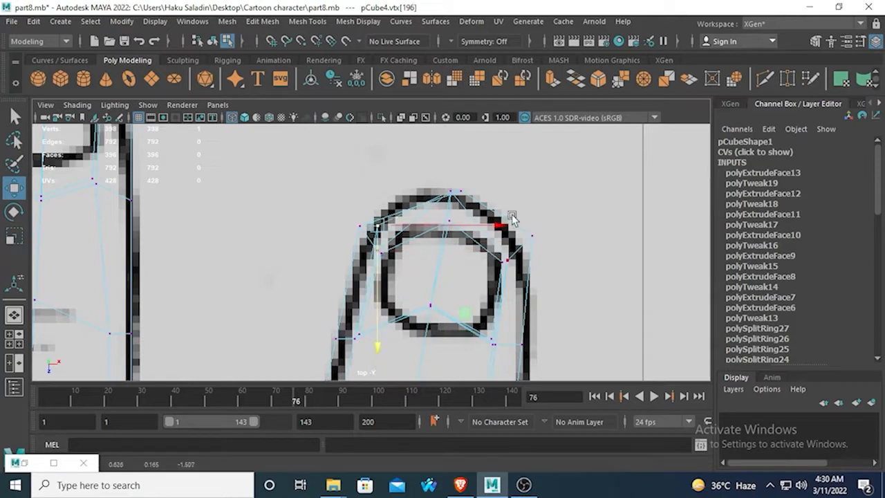
left_click_drag(483, 229, 472, 230)
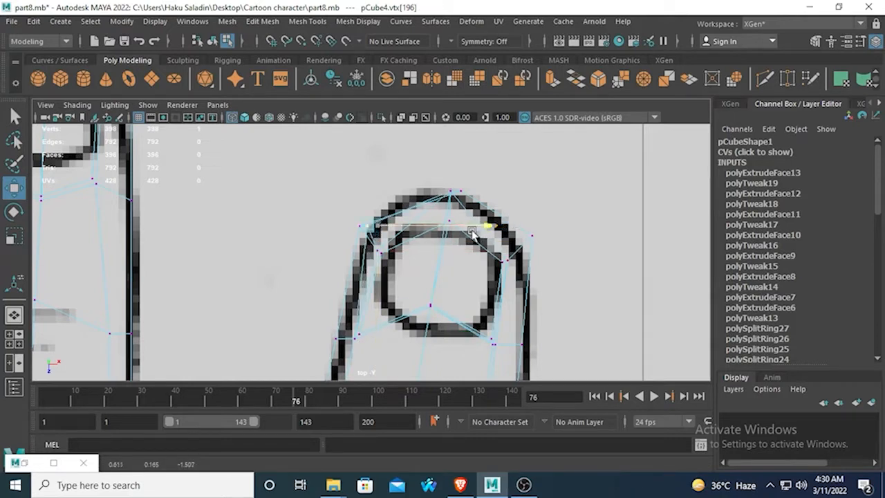
left_click(499, 257)
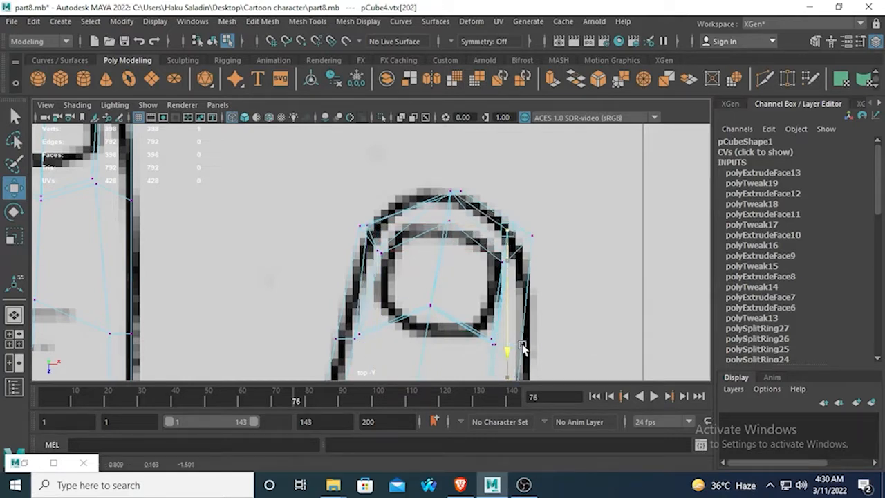
left_click_drag(624, 234, 640, 239)
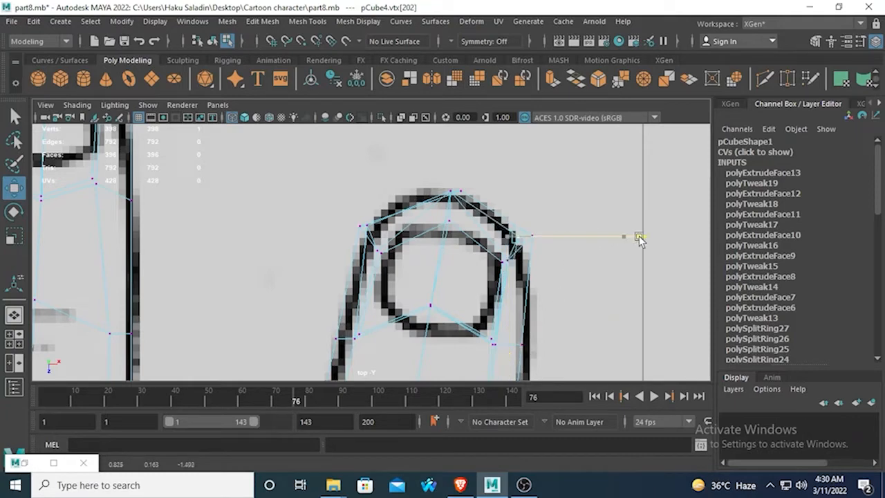
key("space")
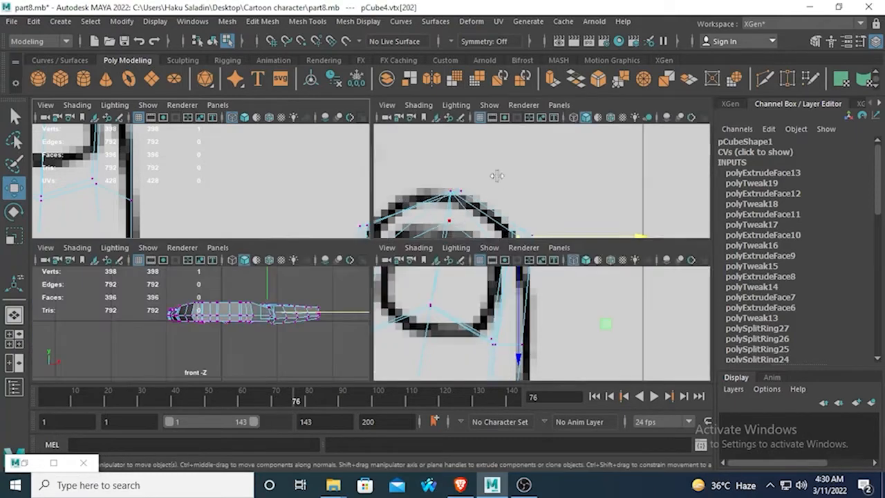
key("space")
left_click_drag(423, 237, 484, 214, "alt")
middle_click_drag(484, 214, 435, 248, "alt")
left_click_drag(435, 249, 497, 270, "alt")
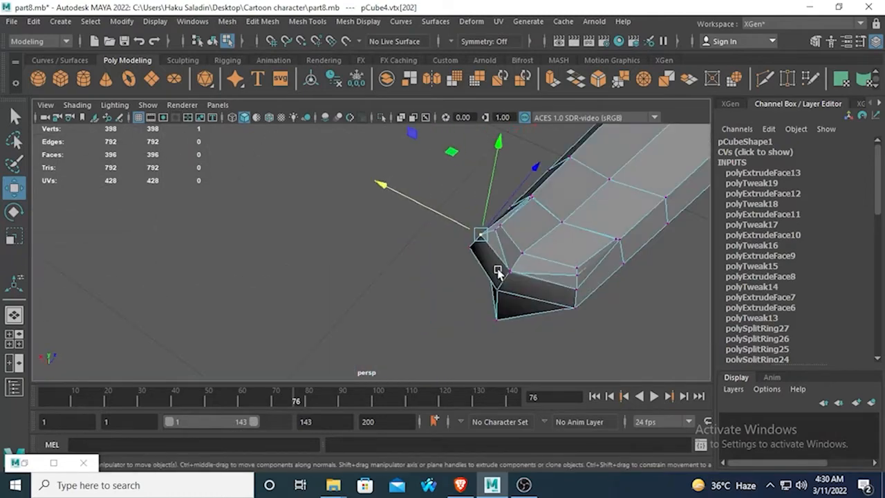
- Undo the corner vertex moves and the shift of the nail's front vertices
key("ctrl+z")
key("ctrl+z")
key("ctrl+z")
key("ctrl+z")
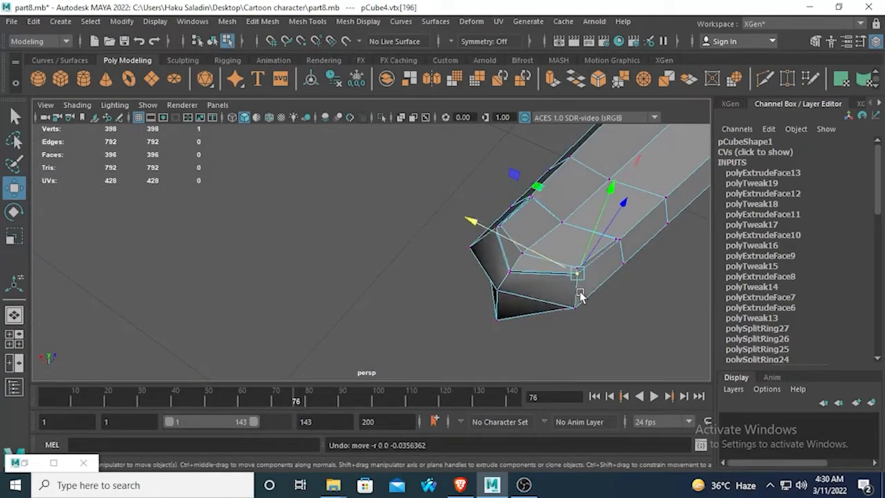
key("ctrl+z")
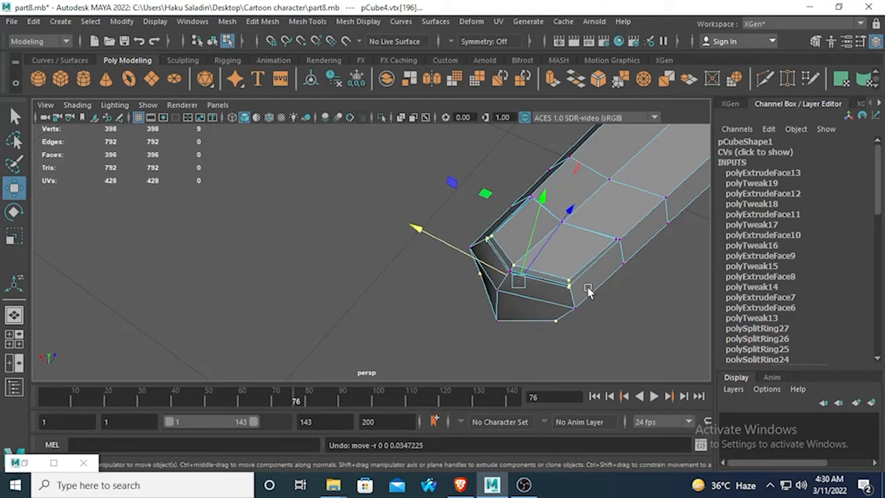
- Try to shift one front corner vertex of the nail recess back along the finger, then undo it
left_click_drag(466, 287, 488, 296, "alt")
left_click(510, 249)
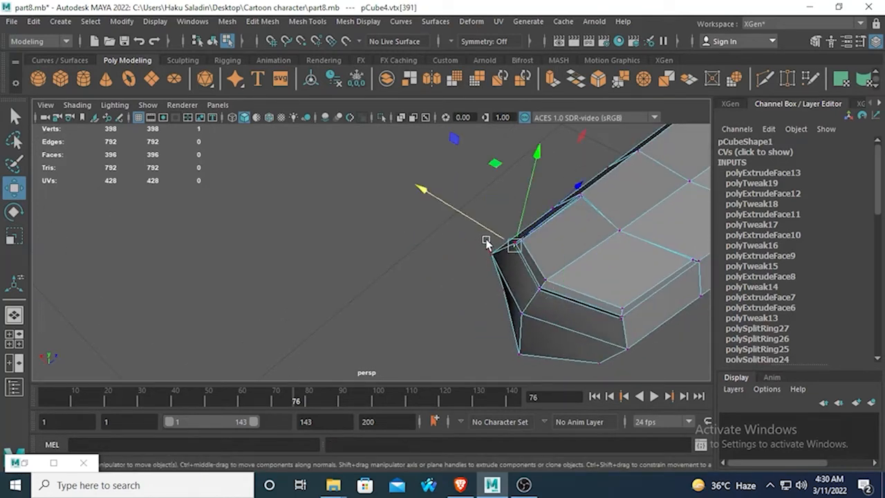
middle_click_drag(574, 196, 594, 183)
key("ctrl+z")
key("ctrl+z")
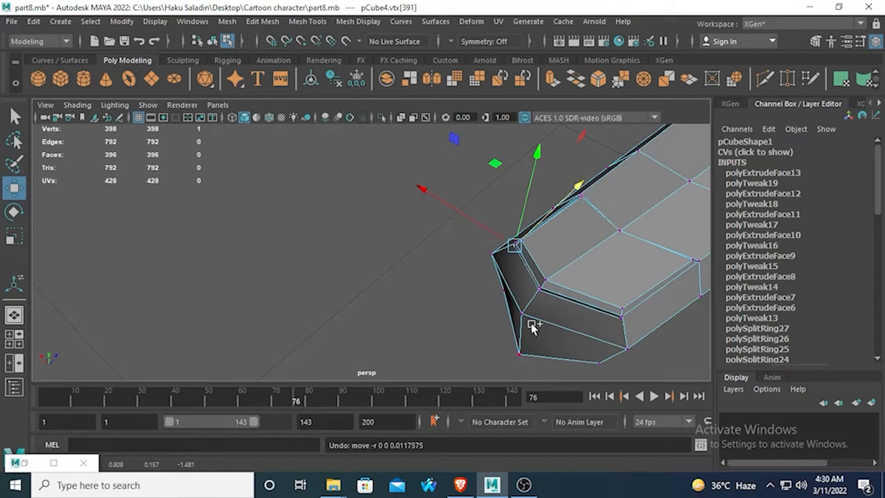
- Select the three vertices along the front rim of the nail recess and move them slightly back along the finger
scroll(542, 286, "up", 3)
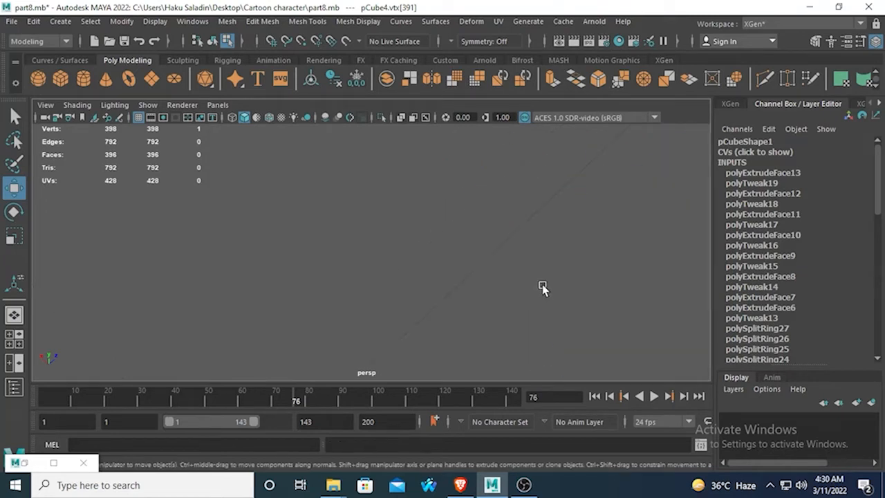
scroll(539, 293, "down", 5)
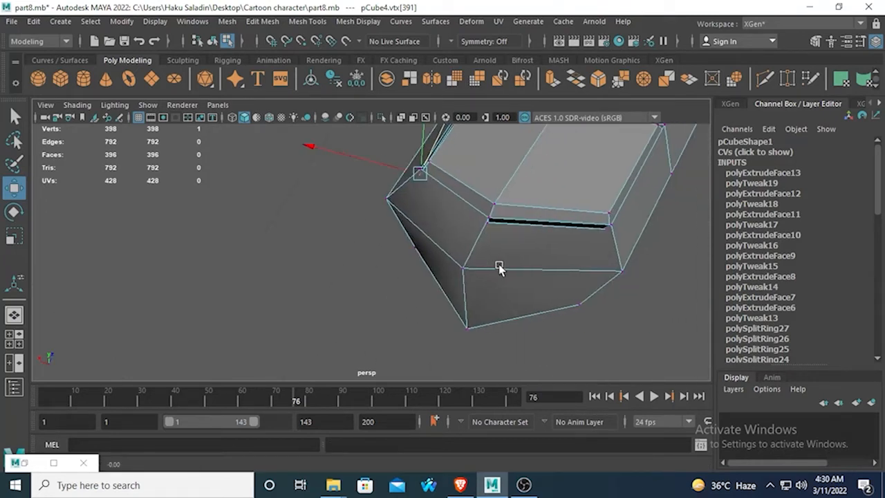
left_click(470, 226, "shift")
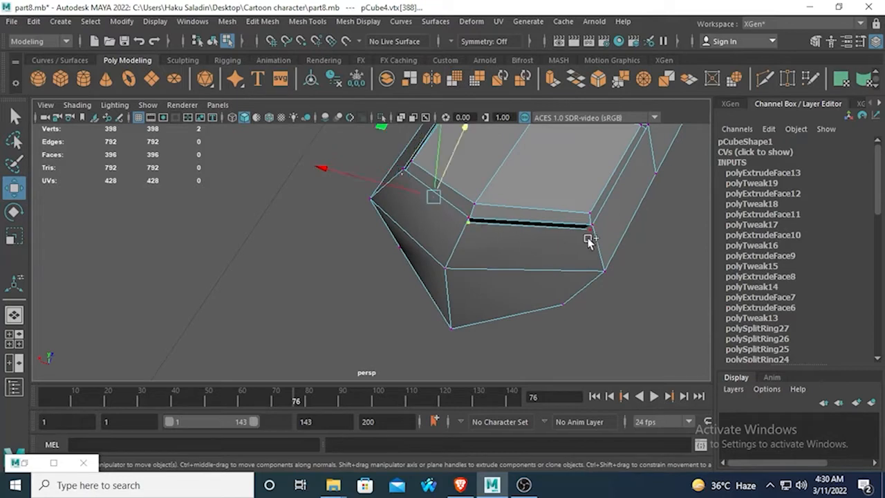
left_click(587, 236, "shift")
left_click_drag(509, 152, 515, 146)
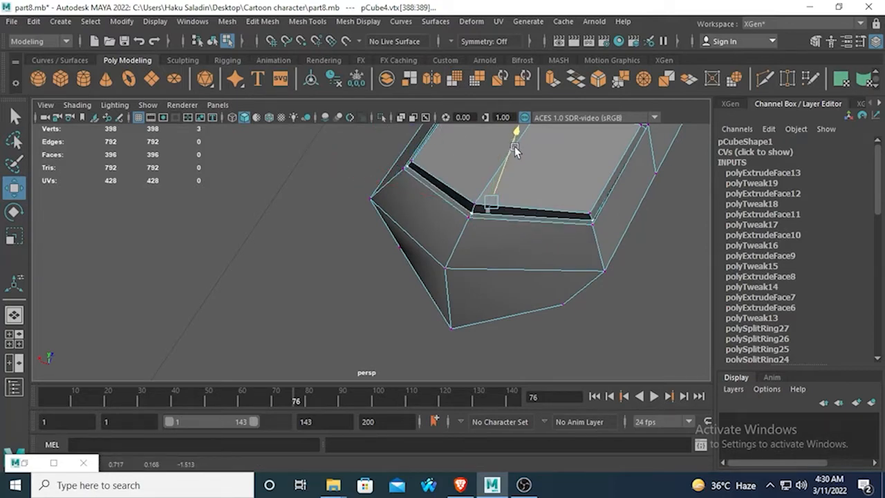
- Select the six vertices along the nail's front edge and recess rim and shift them slightly back along the finger
left_click(584, 213)
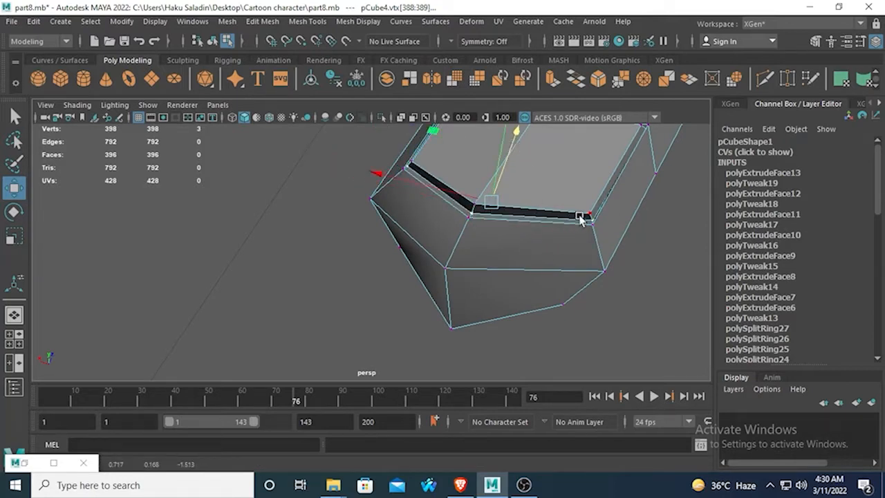
left_click(415, 166, "shift")
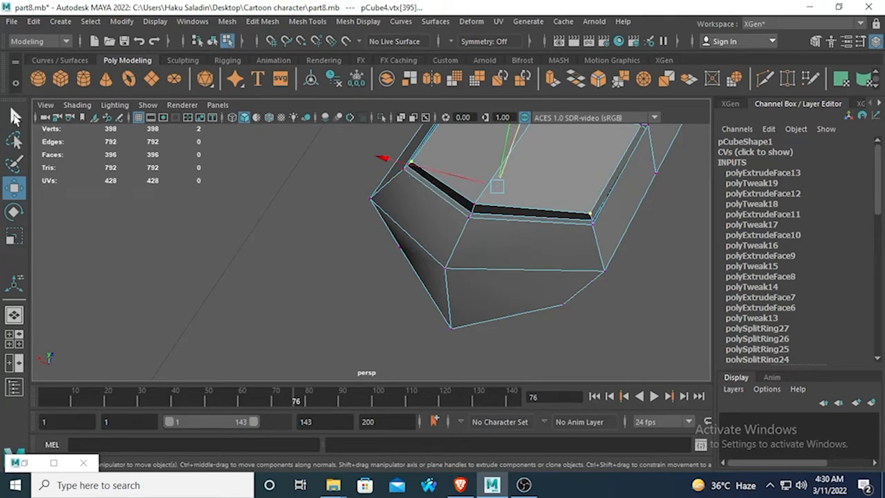
key("q")
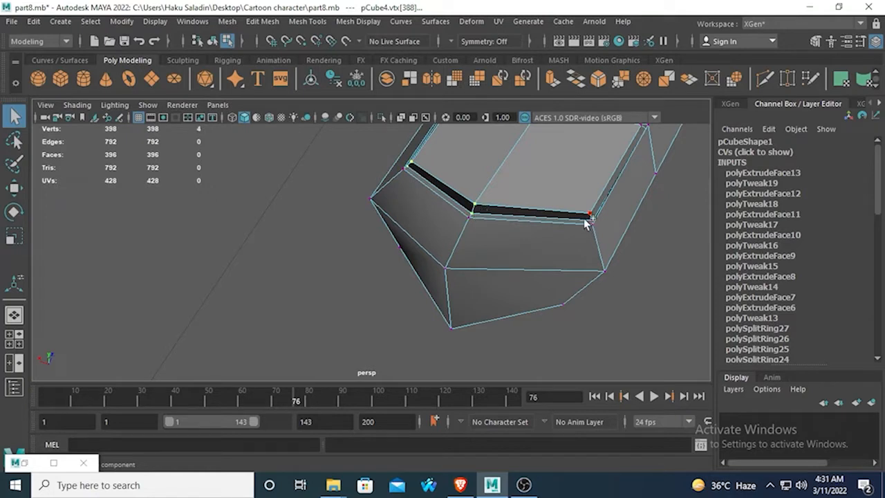
scroll(501, 239, "down", 5)
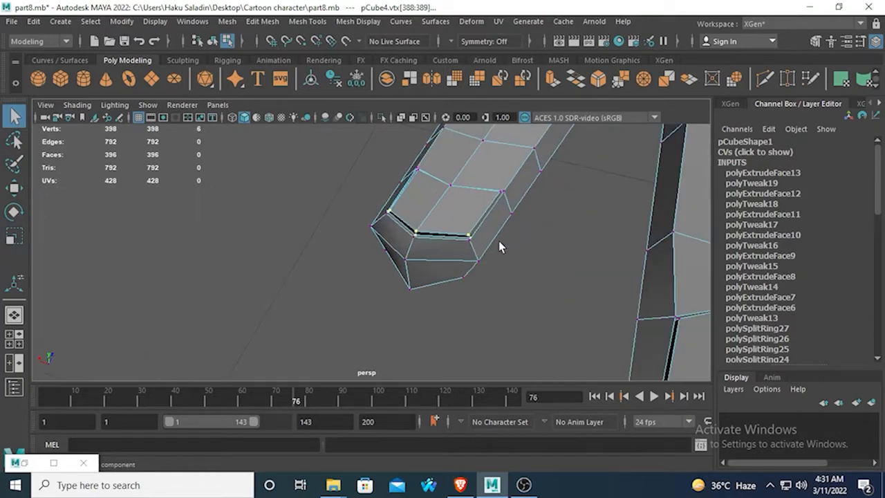
left_click_drag(498, 240, 462, 257, "alt")
left_click(14, 189)
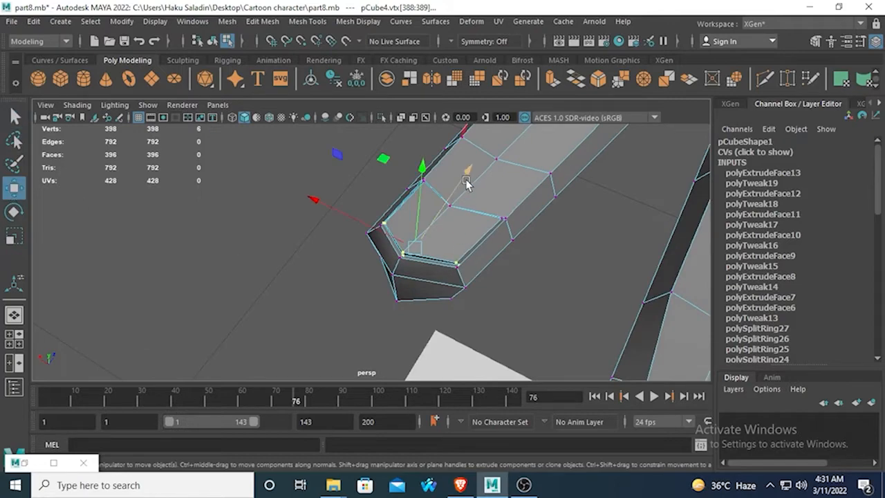
key("space")
key("space")
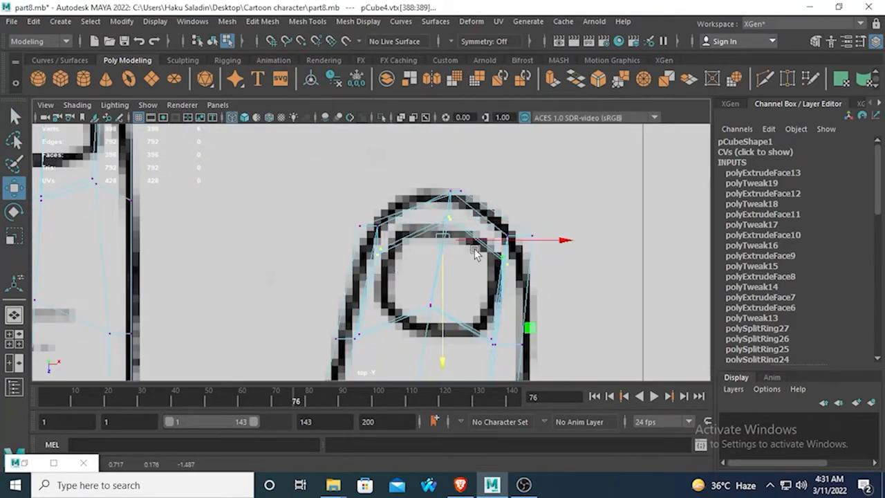
- In the top view, nudge the nail's front centre vertices back and move its rear centre vertices back to the drawn nail's base
left_click(449, 222)
left_click_drag(452, 339, 451, 346)
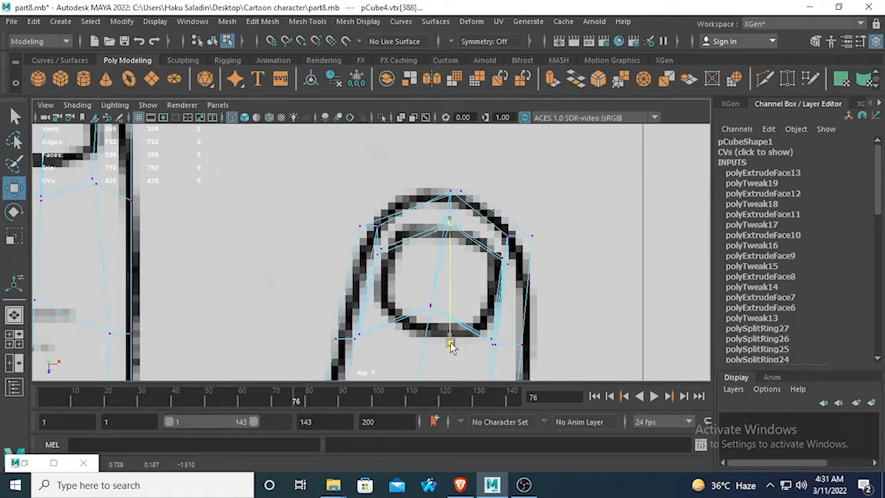
left_click(509, 261)
left_click(433, 304)
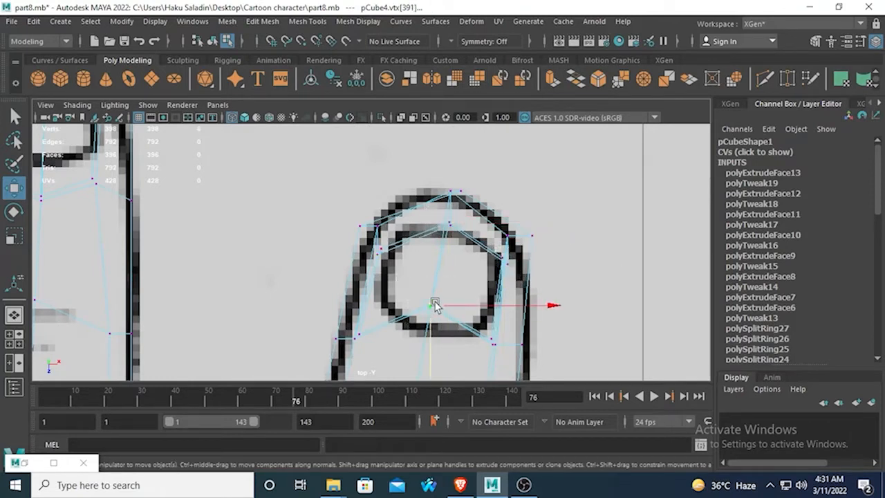
left_click(434, 304)
middle_click_drag(435, 304, 453, 273, "alt")
left_click_drag(454, 346, 454, 399)
- Move the vertices at the nail's two rear corners slightly forward toward the base of the drawn nail, redoing the second corner's move
left_click(517, 311)
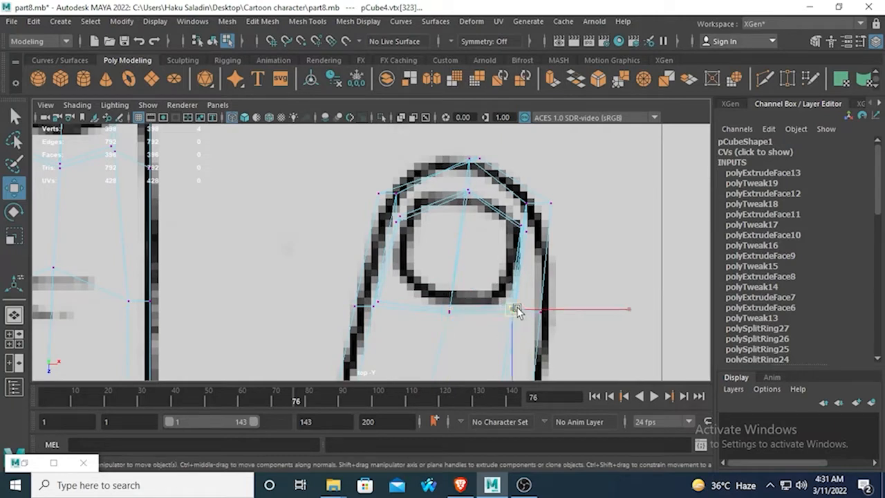
left_click_drag(517, 311, 388, 316)
key("ctrl+z")
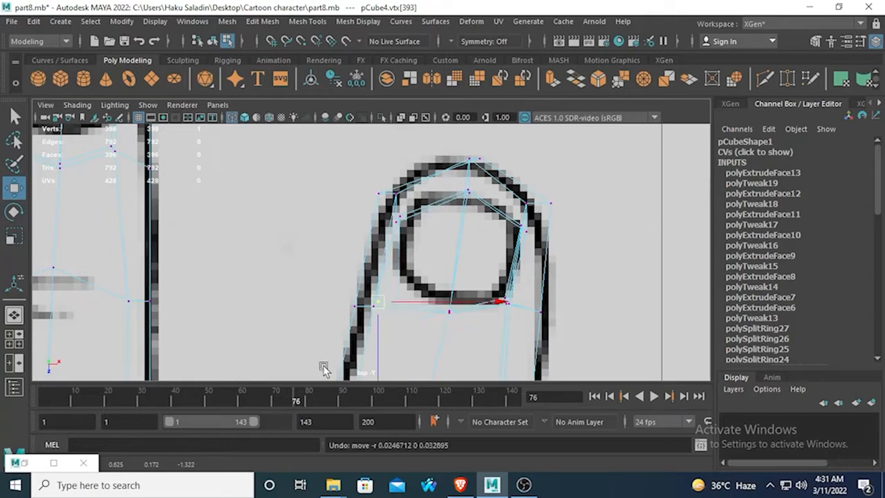
left_click(371, 298)
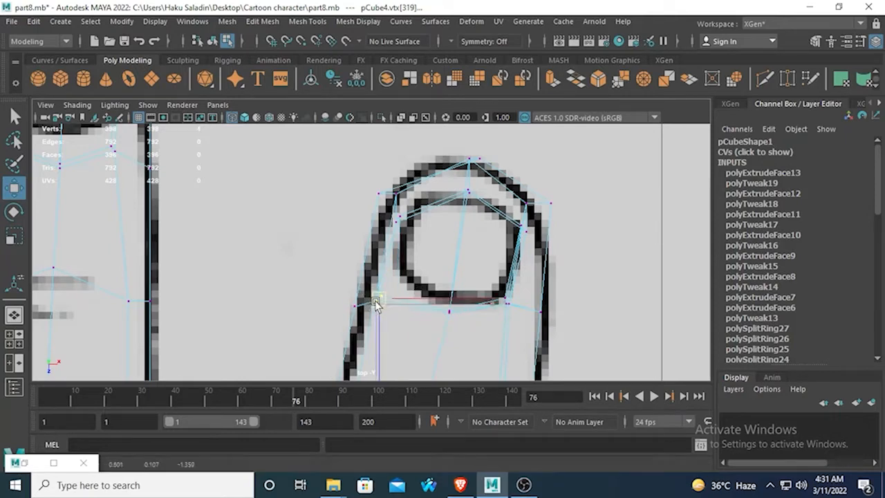
- Preview the index fingertip smoothed in the perspective view and return to the unsmoothed mesh
key("space")
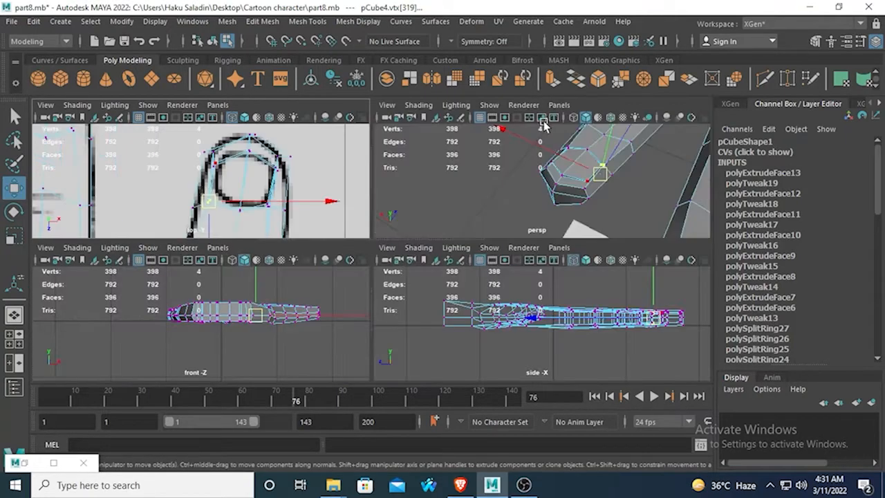
key("space")
key("space")
left_click_drag(420, 205, 388, 226, "alt")
key("3")
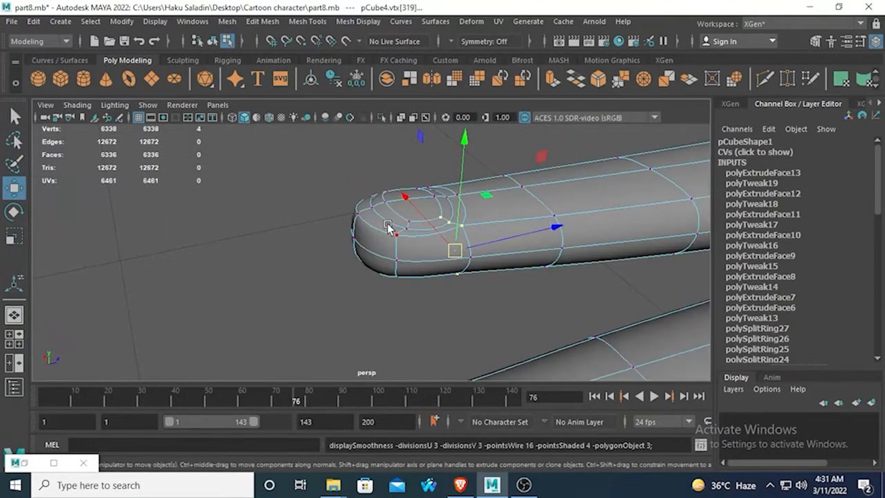
key("1")
- Reposition the vertices at the index fingertip's front centre and two front corners to round the tip
left_click_drag(318, 281, 304, 221, "alt")
left_click_drag(311, 166, 340, 266)
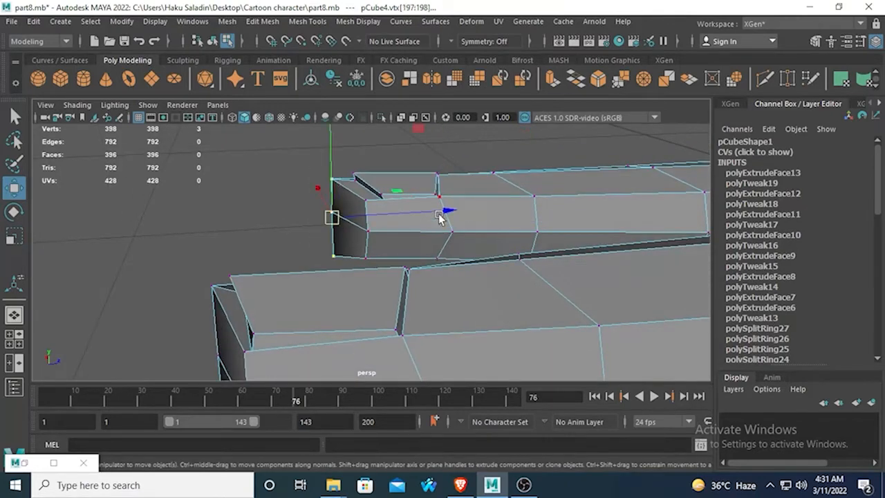
left_click_drag(440, 217, 333, 256)
left_click_drag(401, 273, 398, 271)
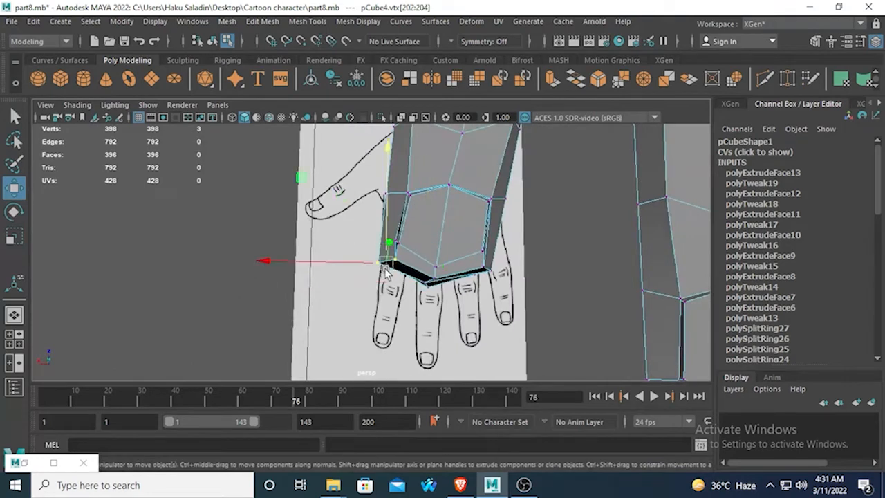
left_click(487, 273)
left_click_drag(488, 276, 482, 275)
- Preview the whole hand smoothed in object mode and examine the fingers and thumb from several angles
key("3")
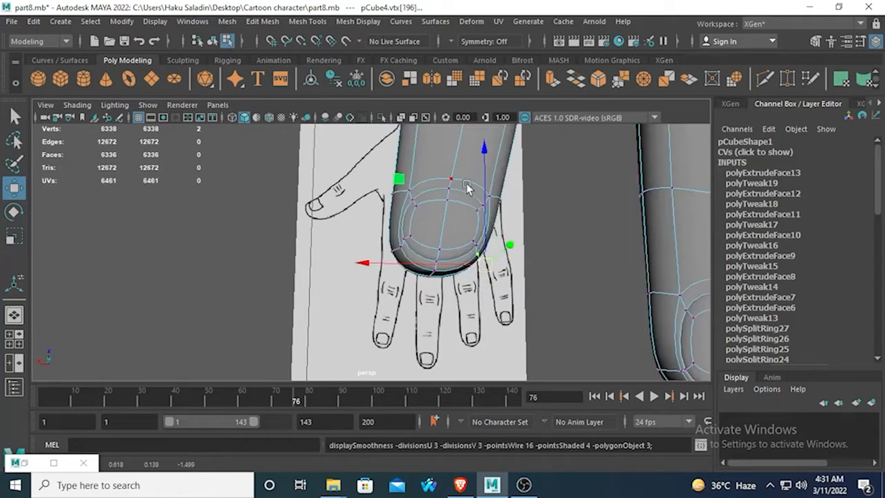
right_click_drag(467, 188, 533, 108)
left_click(546, 217)
scroll(545, 220, "down", 5)
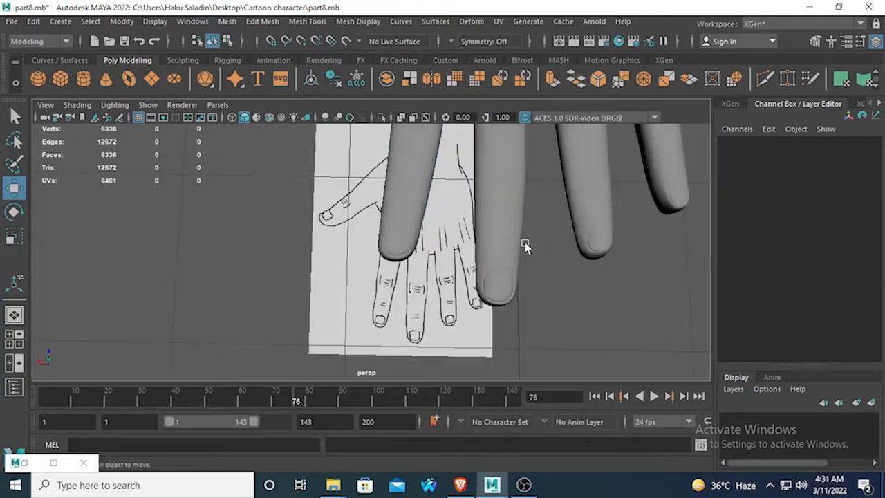
left_click_drag(525, 242, 393, 258, "alt")
left_click(391, 254)
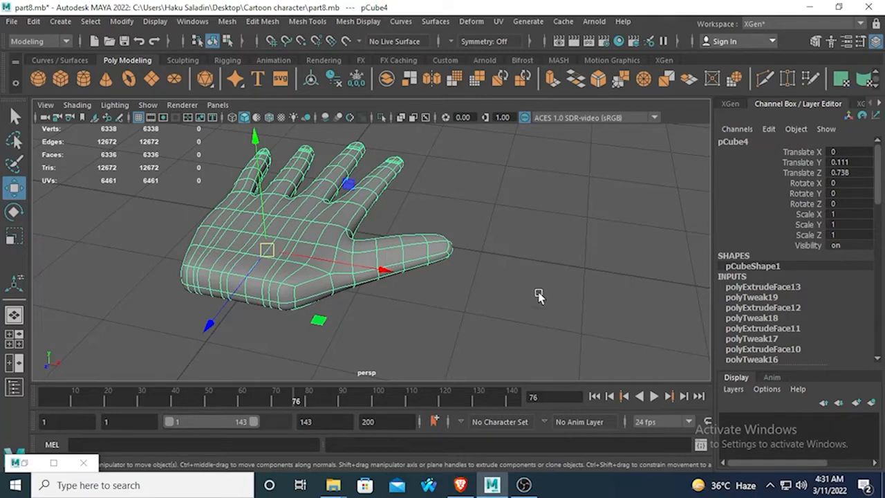
left_click_drag(539, 296, 417, 237, "alt")
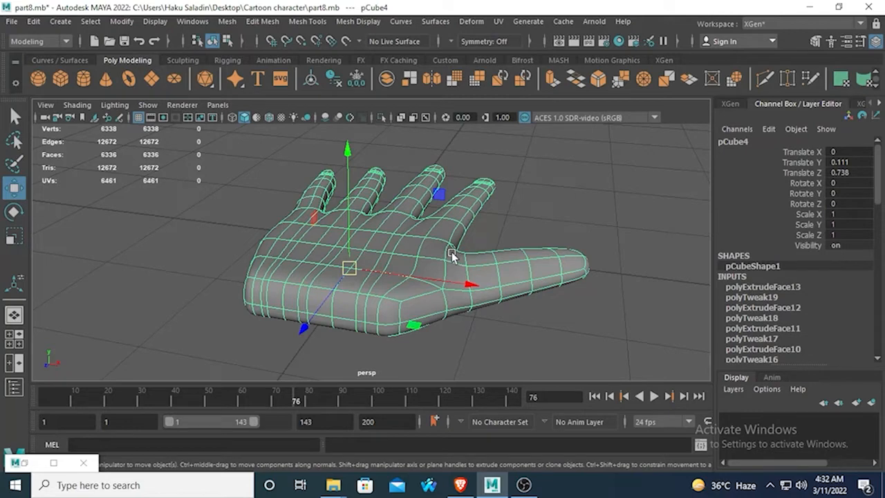
left_click_drag(418, 236, 433, 251, "alt")
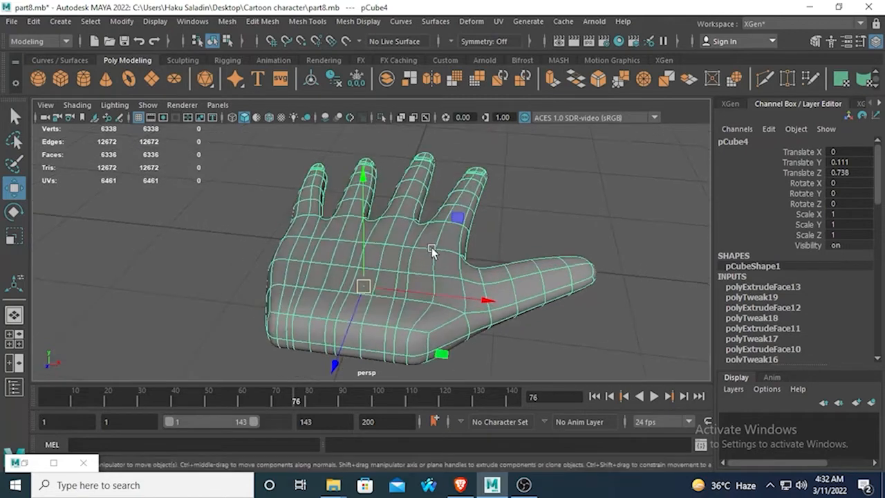
middle_click_drag(432, 251, 347, 225, "alt")
left_click_drag(347, 225, 371, 296, "alt")
middle_click_drag(370, 293, 383, 295, "alt")
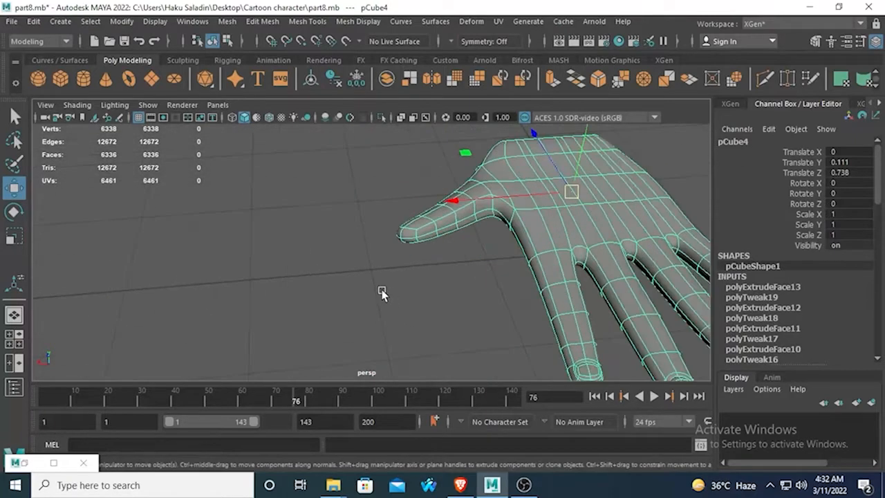
left_click_drag(383, 295, 307, 264, "alt")
middle_click_drag(307, 264, 454, 322, "alt")
left_click_drag(454, 322, 372, 245, "alt")
- Select the two adjacent faces on top of the thumb tip and show the hand unsmoothed
right_click_drag(409, 129, 410, 167)
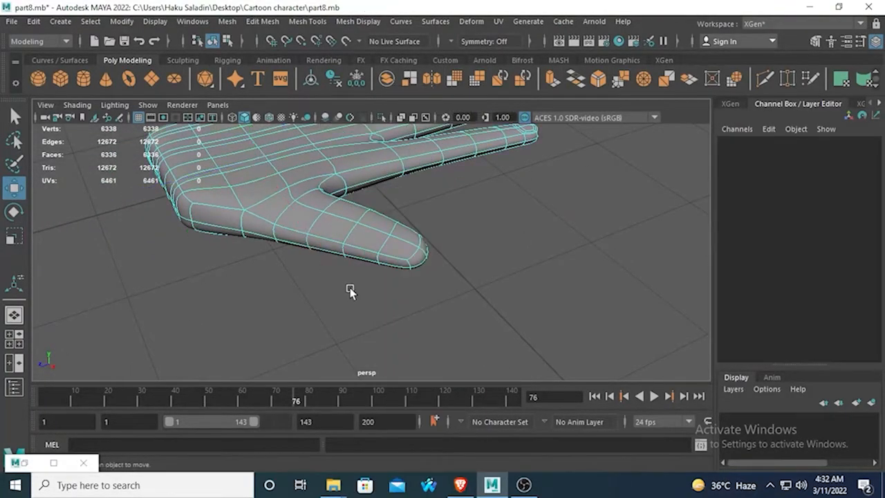
left_click_drag(350, 290, 283, 271, "alt")
middle_click_drag(473, 331, 397, 283, "alt")
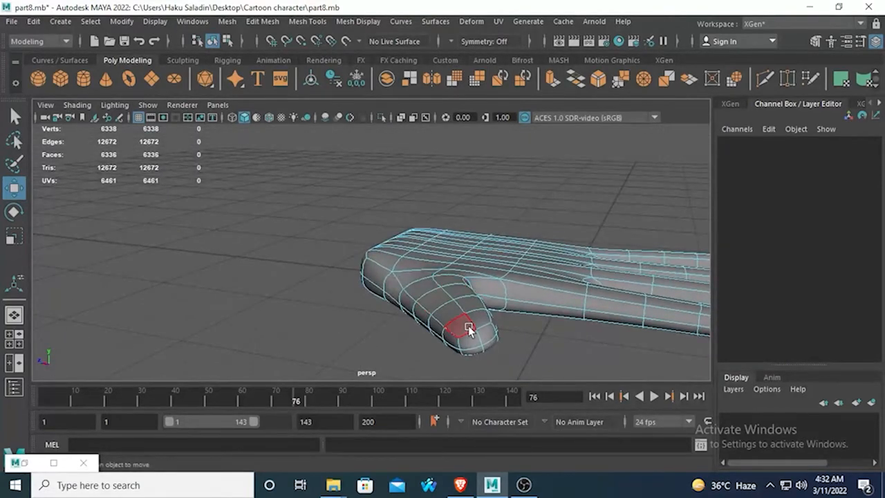
left_click_drag(401, 277, 369, 263, "alt")
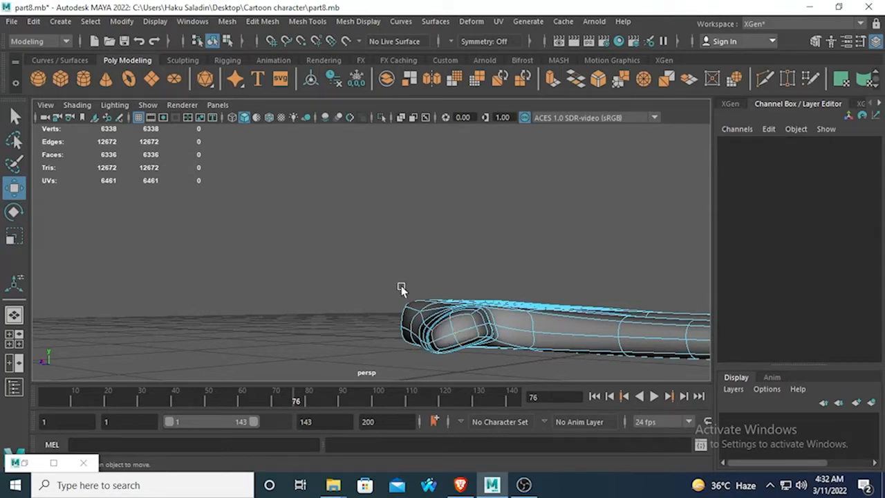
mouse_move(395, 281)
left_mouse_down("alt")
mouse_move(420, 293)
mouse_move(393, 282)
left_mouse_up("alt")
middle_click_drag(393, 281, 441, 334, "alt")
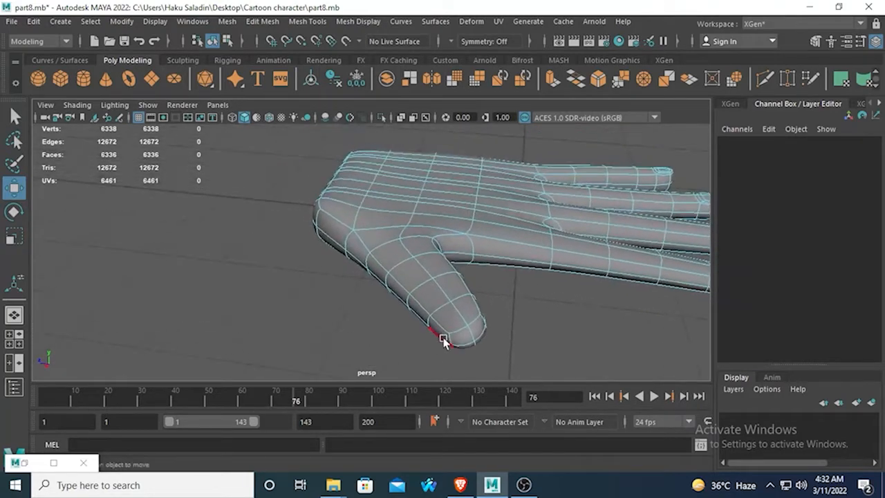
right_click_drag(461, 292, 461, 166)
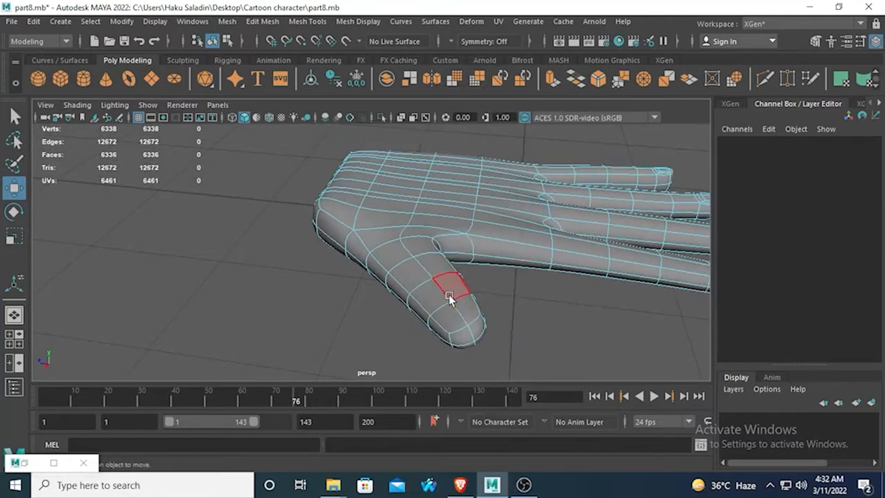
left_click(459, 311)
left_click(13, 118)
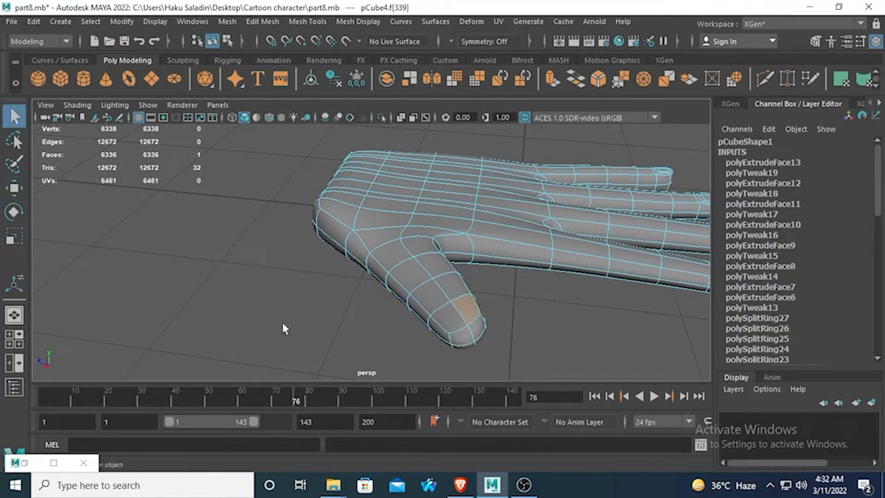
left_click(469, 327, "shift")
key("1")
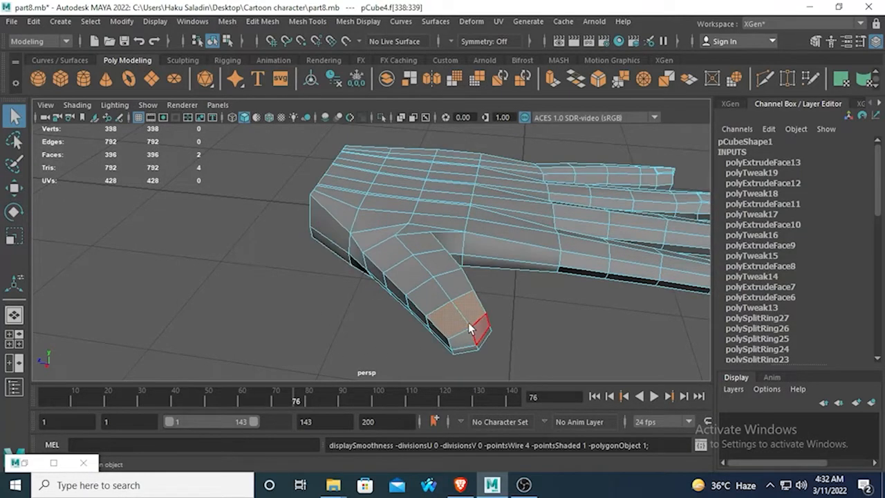
left_click_drag(390, 260, 564, 283, "alt")
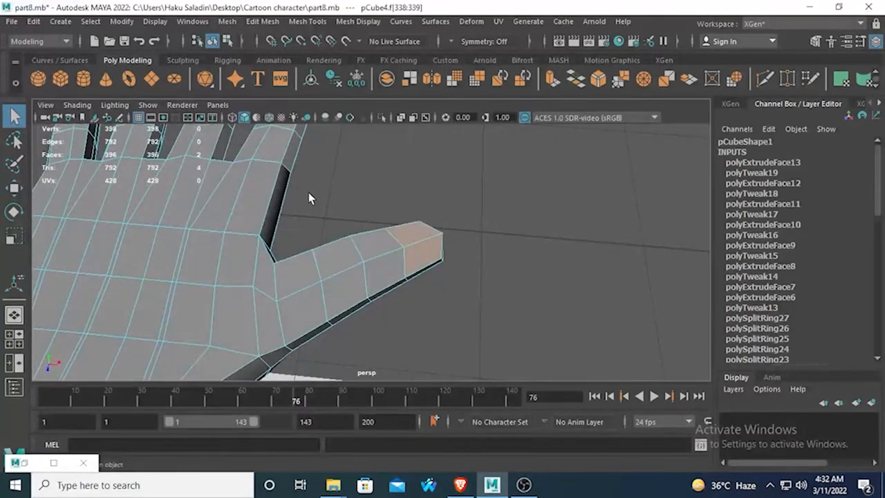
- In the top view, select the three vertices on the thumb's inner side behind the tip and shift them slightly inward from the outline
key("space")
key("space")
scroll(405, 233, "down", 5)
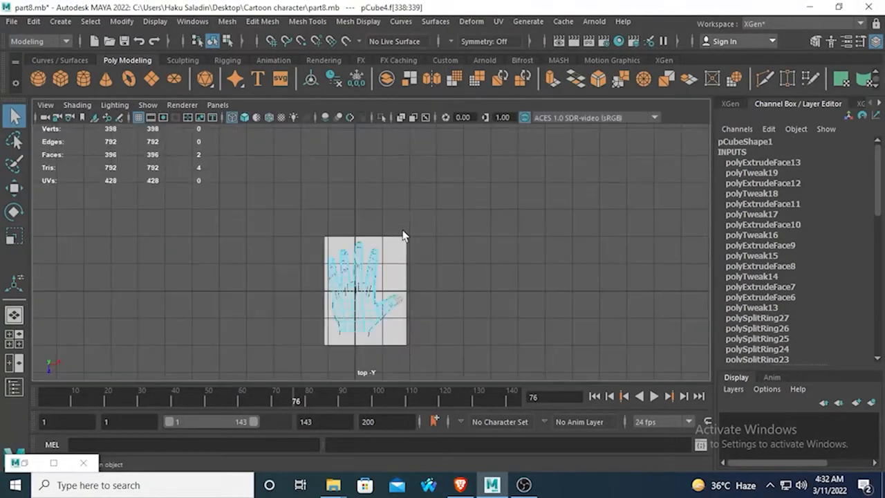
middle_click_drag(412, 294, 468, 301, "alt")
scroll(360, 249, "up", 8)
scroll(468, 301, "up", 3)
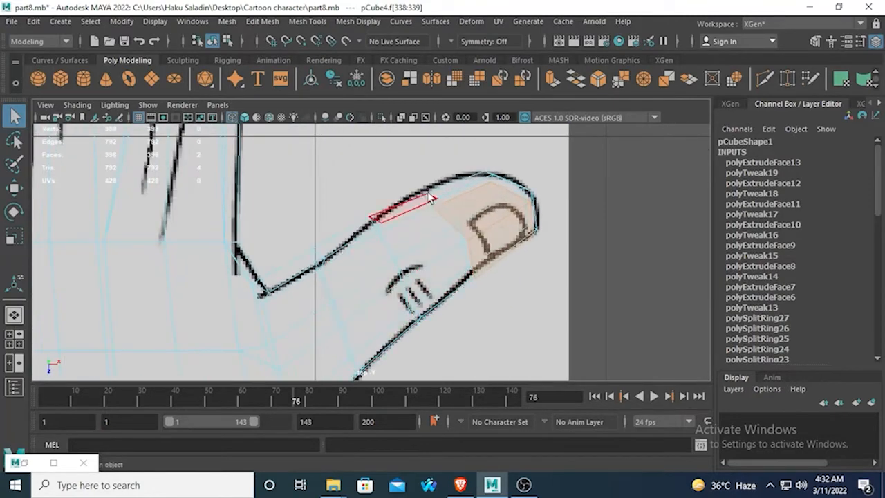
right_click_drag(428, 128, 361, 134)
left_click_drag(443, 213, 430, 195)
left_click(14, 188)
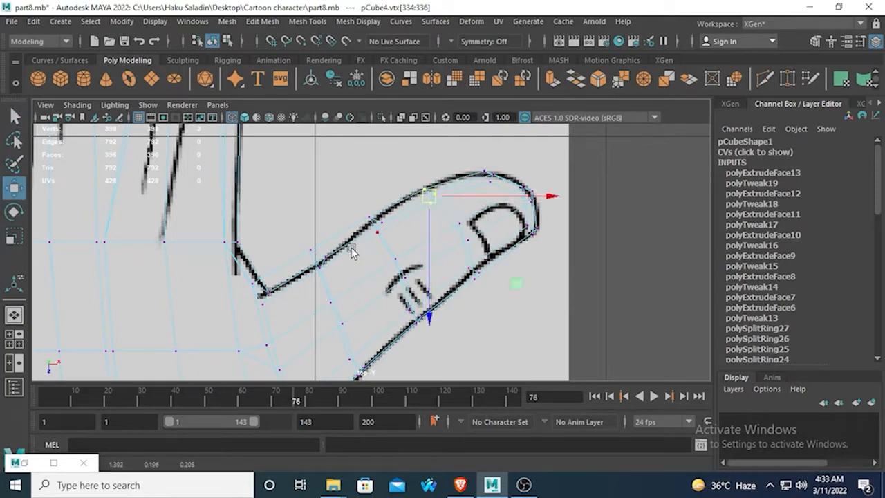
- In the top view, shift the vertex groups along the thumb's inner side, from the knuckle to the web, slightly inward from the outline
left_click_drag(363, 208, 401, 253)
left_click_drag(374, 227, 377, 235)
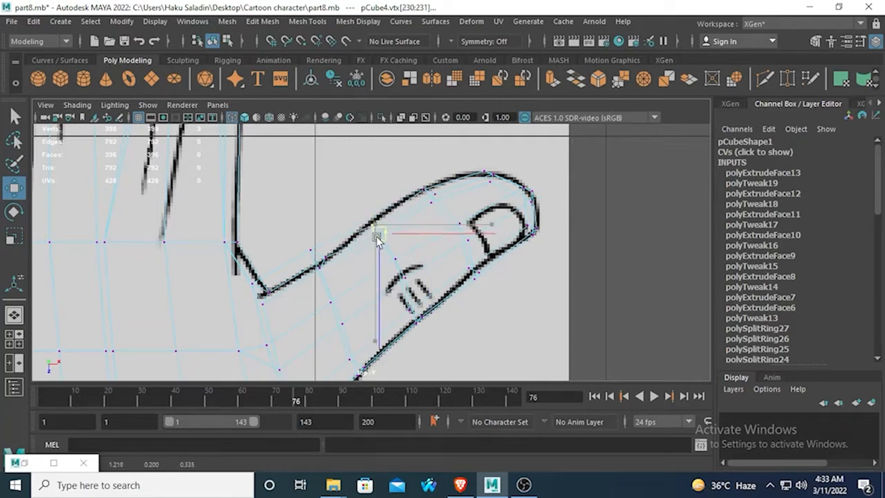
left_click_drag(286, 223, 329, 286)
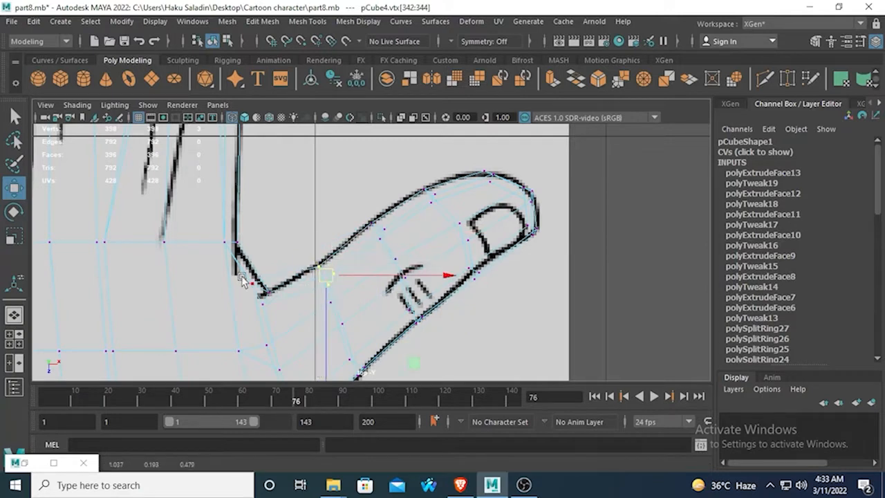
left_click(264, 296)
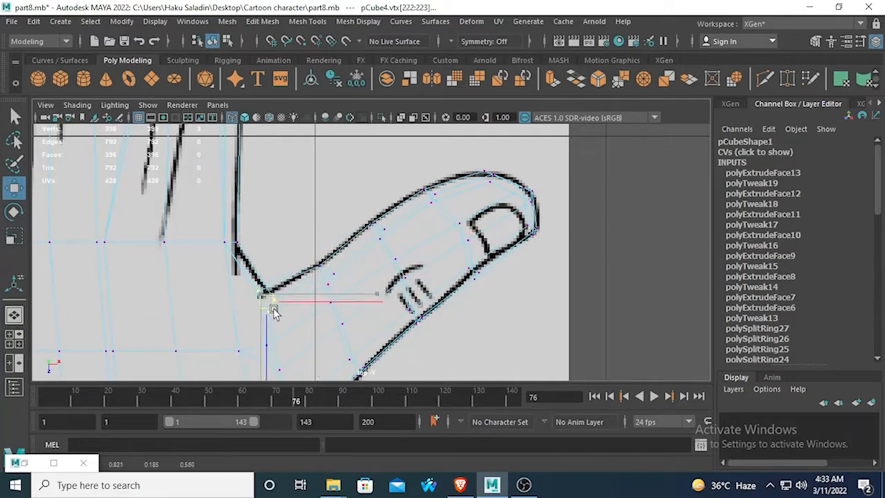
left_click_drag(273, 312, 278, 317)
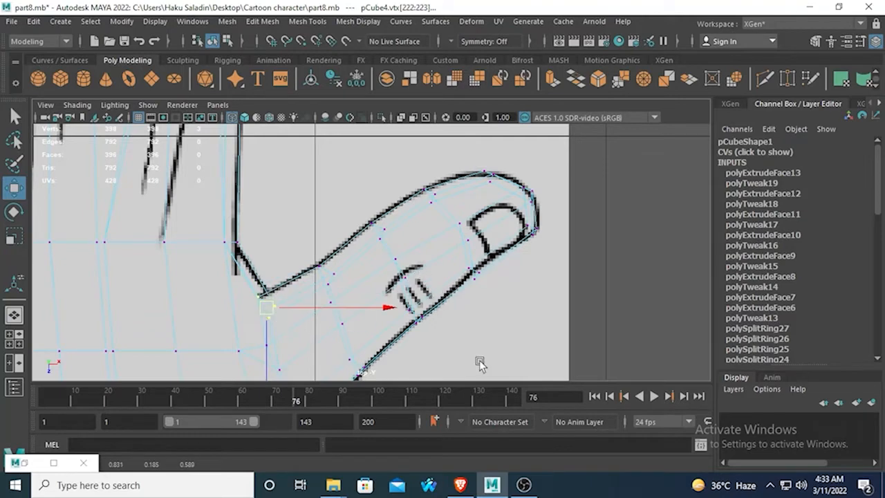
- Move the vertices on the thumb's outer side just behind the nail slightly toward the drawn nail
middle_click_drag(480, 364, 489, 198, "alt")
left_click_drag(511, 191, 512, 193)
middle_click_drag(512, 209, 441, 304, "alt")
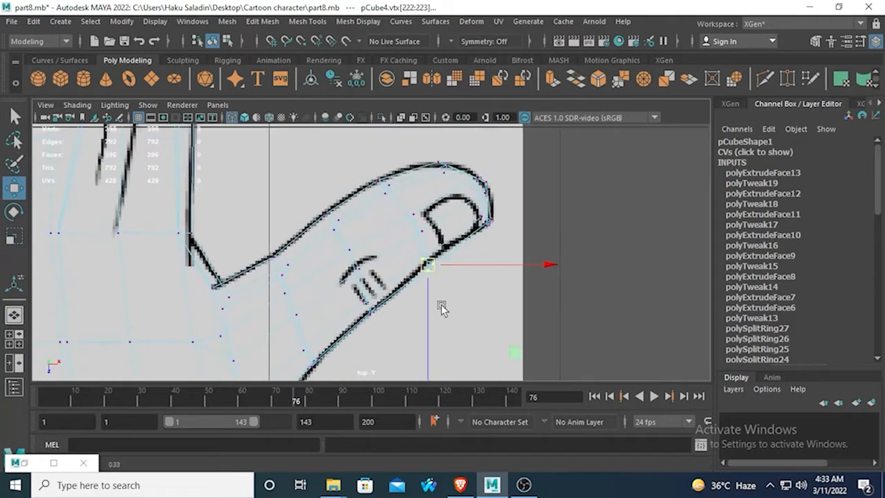
scroll(425, 270, "up", 1)
left_click_drag(427, 269, 434, 264)
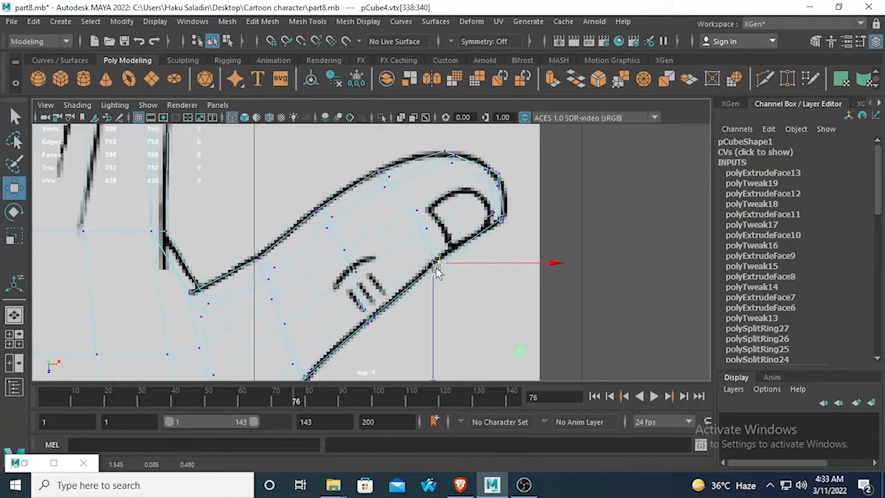
- Select the two adjacent faces on top of the thumb tip in face mode and show them in the perspective view
right_click_drag(455, 196, 455, 163)
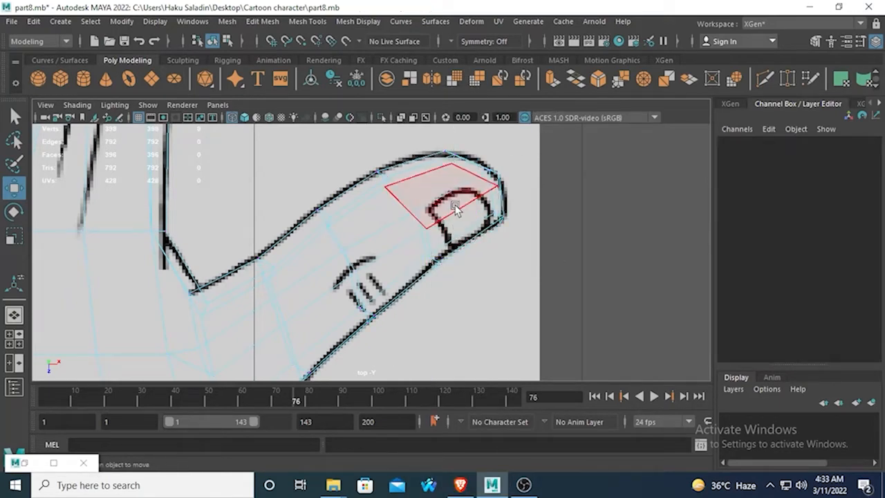
left_click(456, 199)
left_click(460, 235, "shift")
scroll(471, 253, "down", 5)
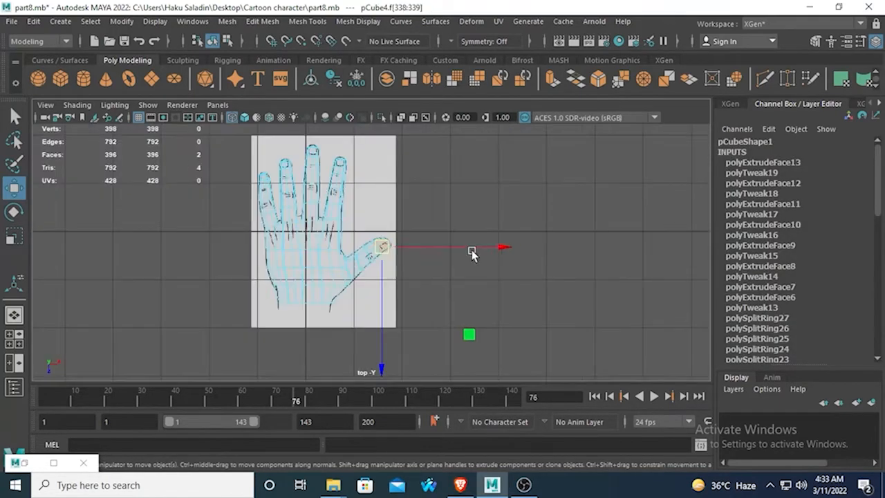
key("space")
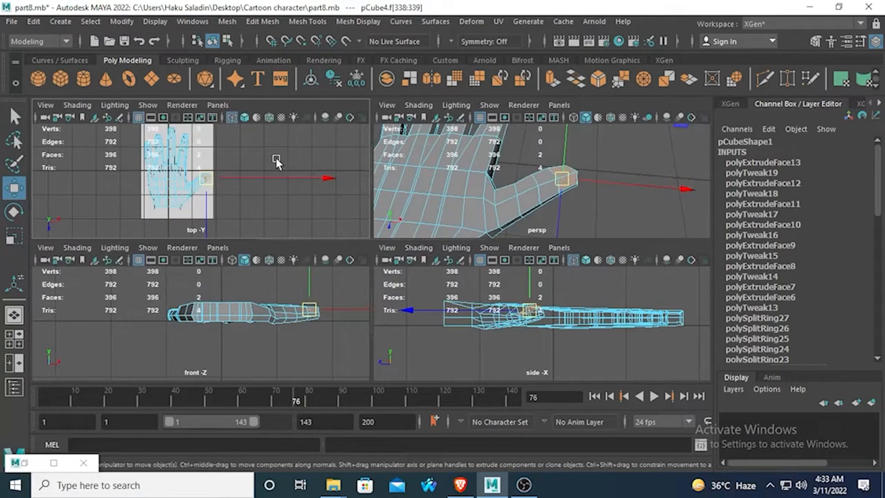
key("space")
scroll(415, 200, "up", 4)
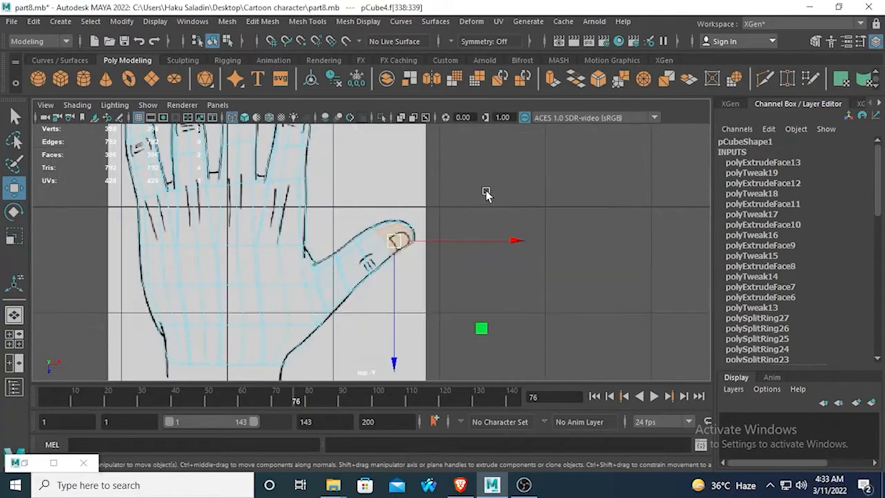
key("space")
key("space")
left_click_drag(530, 223, 391, 258, "alt")
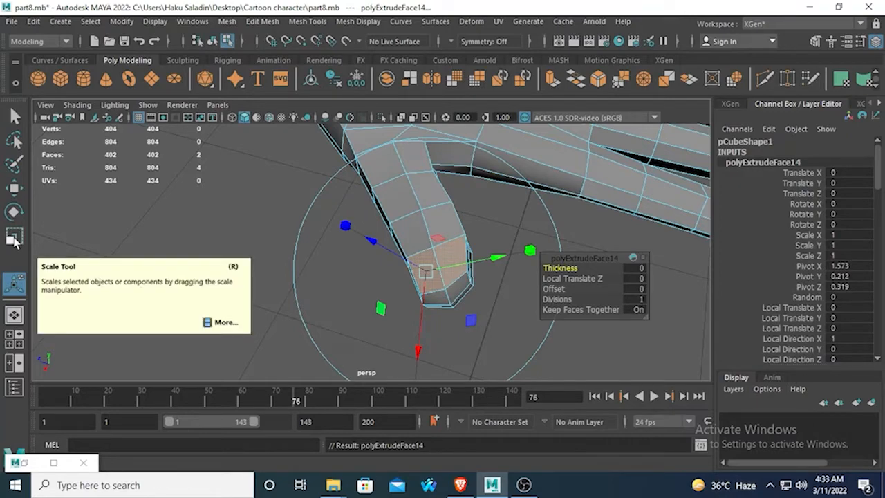
- Extrude the two thumb-tip faces and sink them along their local axis with a Local Translate Z of -0.02
middle_click_drag(525, 178, 495, 261, "alt")
left_click(548, 184)
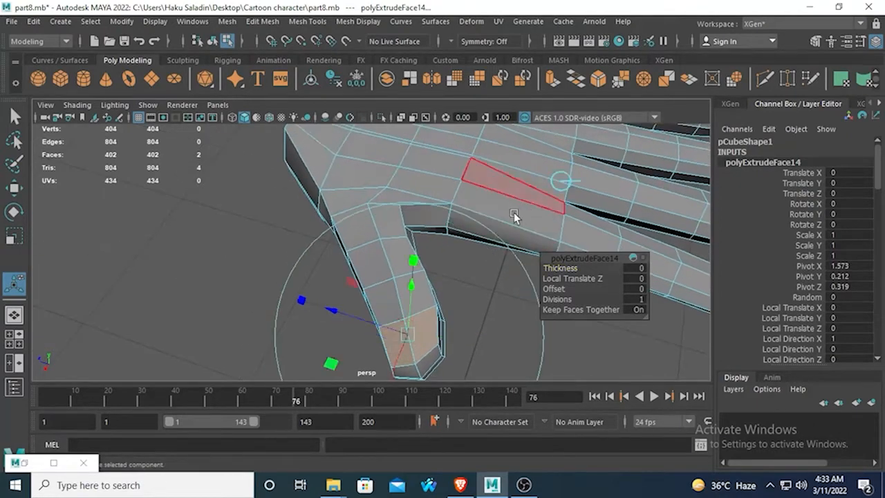
middle_click_drag(550, 202, 547, 123, "alt")
left_click_drag(231, 214, 353, 230, "alt")
left_click_drag(411, 192, 410, 194)
left_click(410, 196)
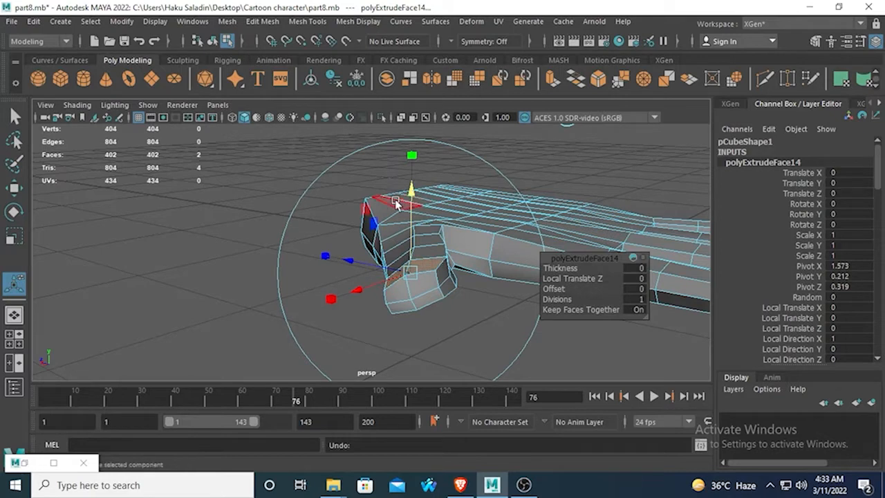
key("t")
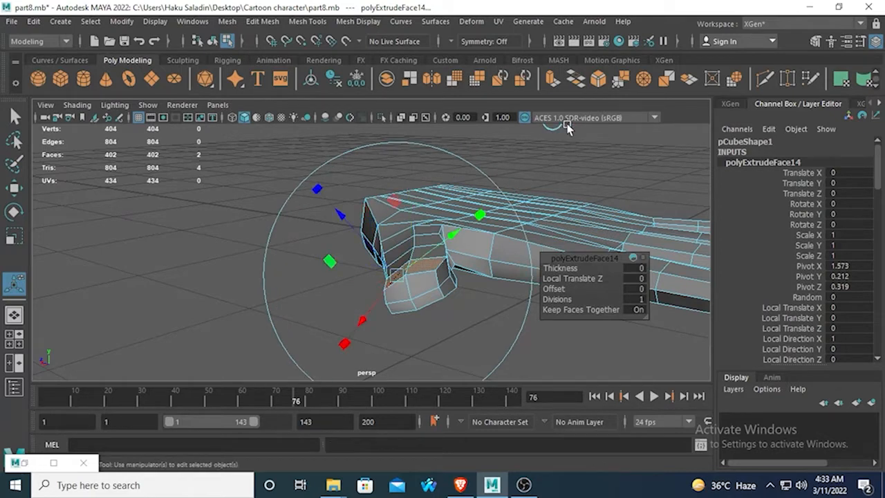
left_click_drag(338, 220, 343, 226)
left_click_drag(343, 226, 507, 187, "alt")
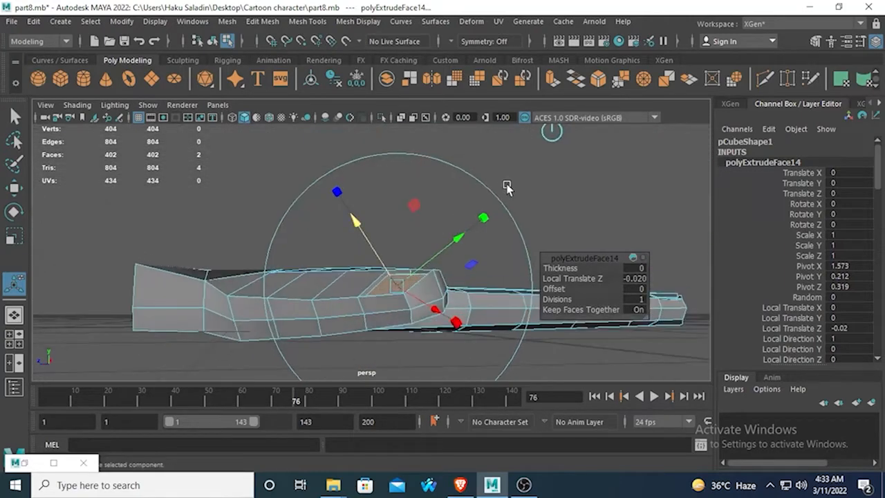
left_click(551, 133)
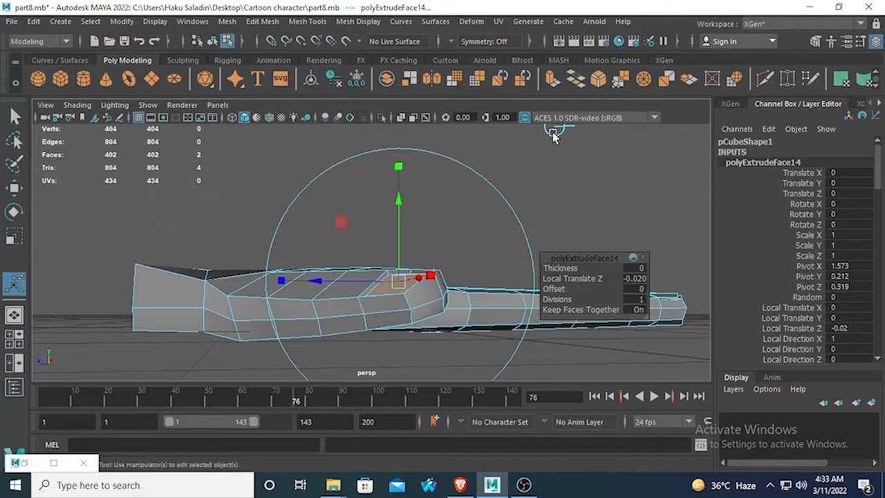
left_click(553, 132)
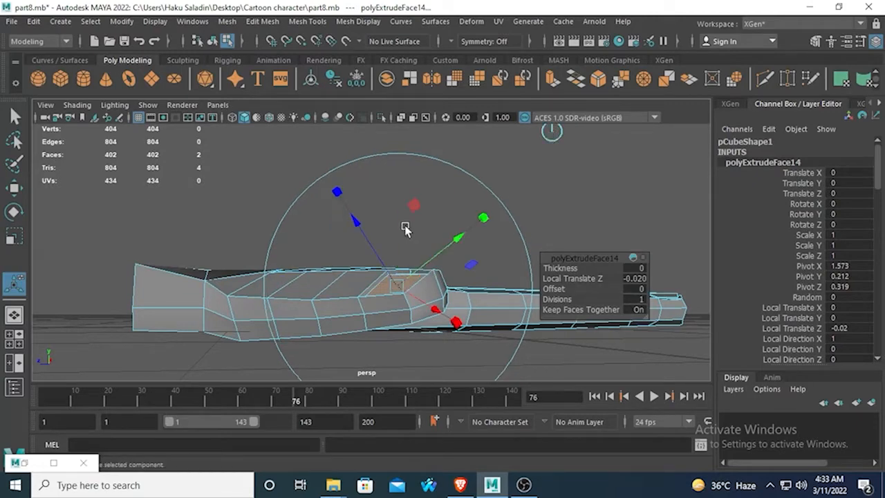
left_click_drag(405, 229, 463, 237, "alt")
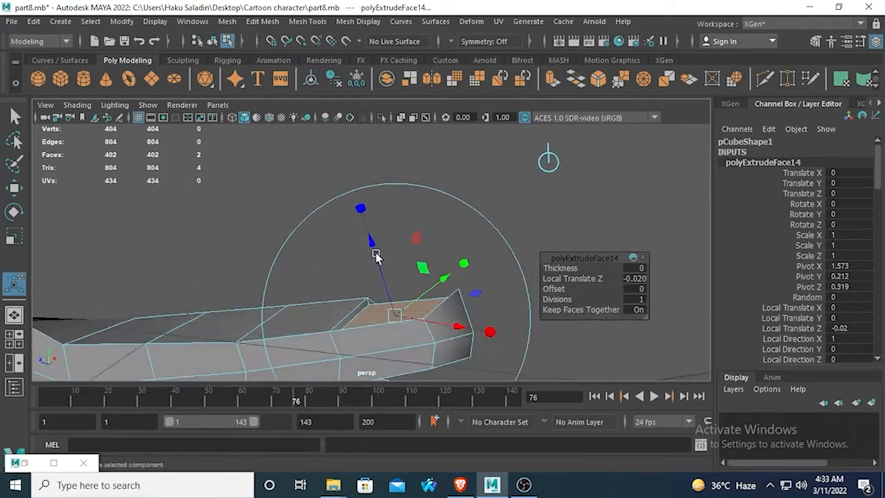
left_click_drag(371, 242, 415, 330)
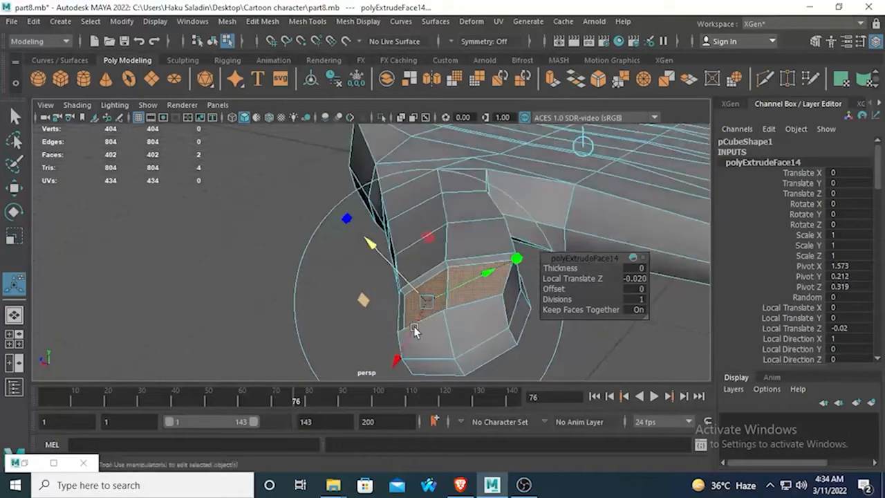
- Extrude the sunken nail faces again, scale them slightly smaller and raise them with a Local Translate Z of 0.029
left_click(550, 79)
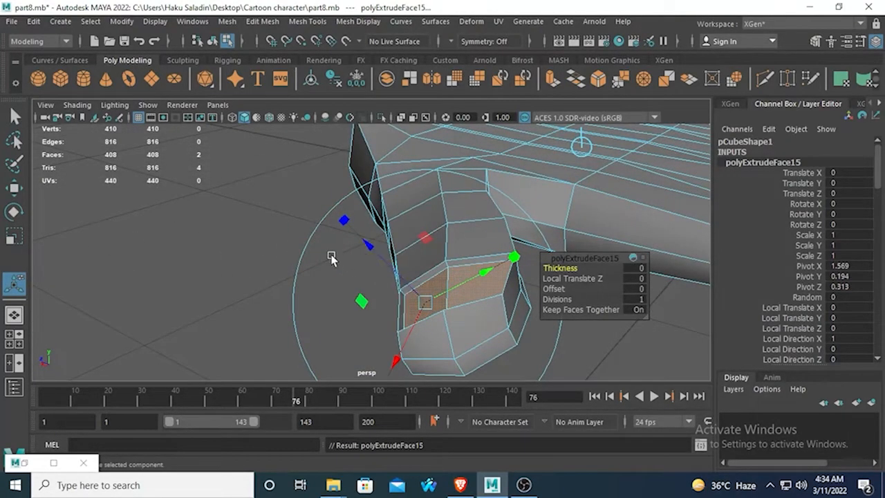
left_click_drag(421, 302, 423, 303)
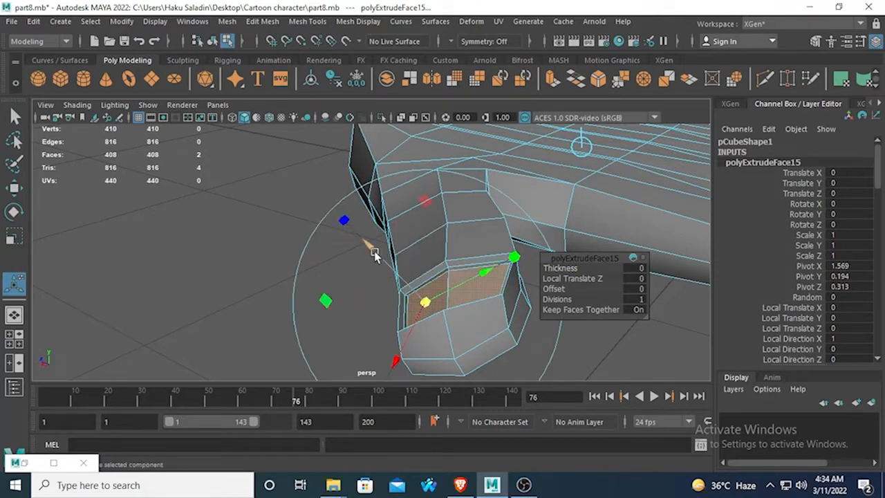
left_click_drag(374, 251, 286, 276)
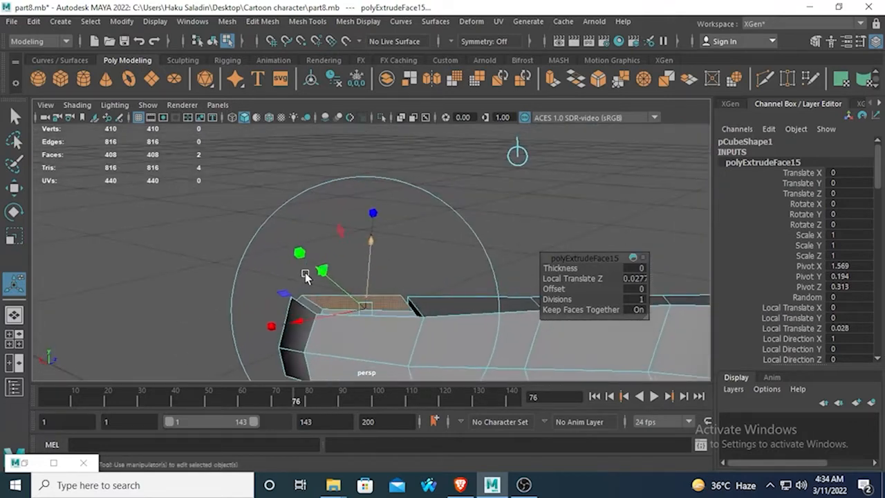
left_click_drag(372, 243, 370, 235)
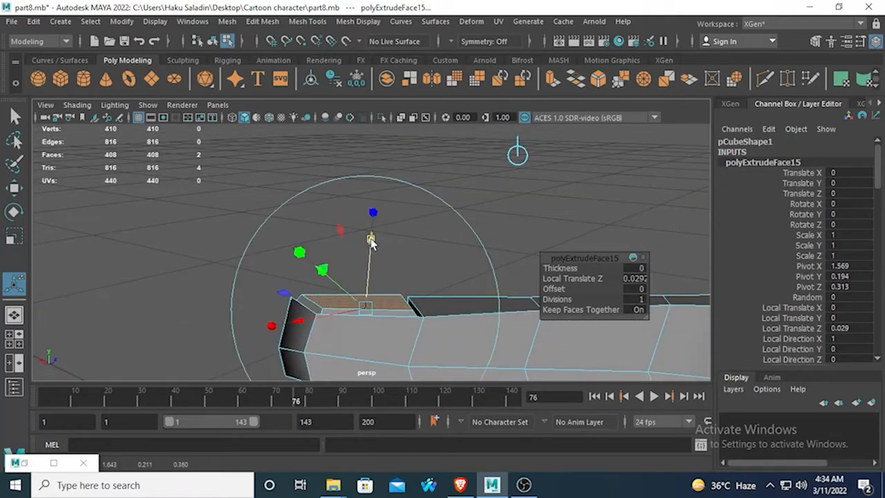
- Rotate the raised thumbnail faces slightly to tilt the nail, and clear the selection
left_click(13, 211)
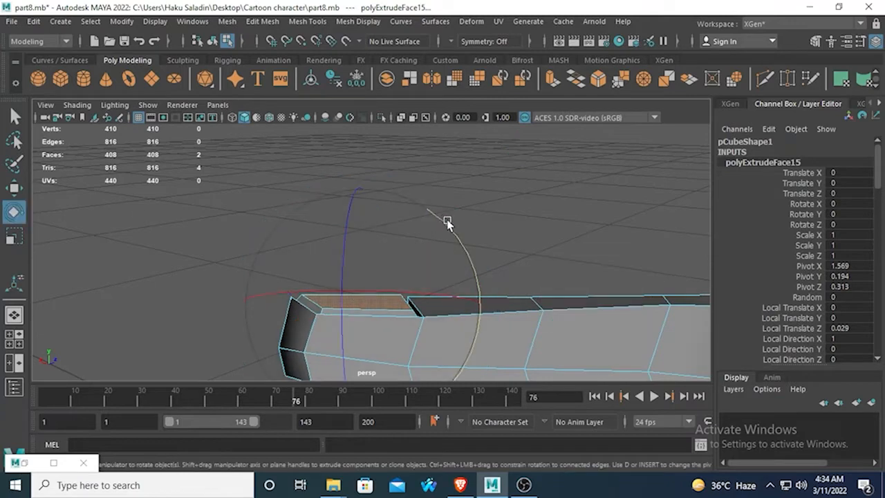
left_click_drag(450, 225, 555, 279)
left_click(172, 273)
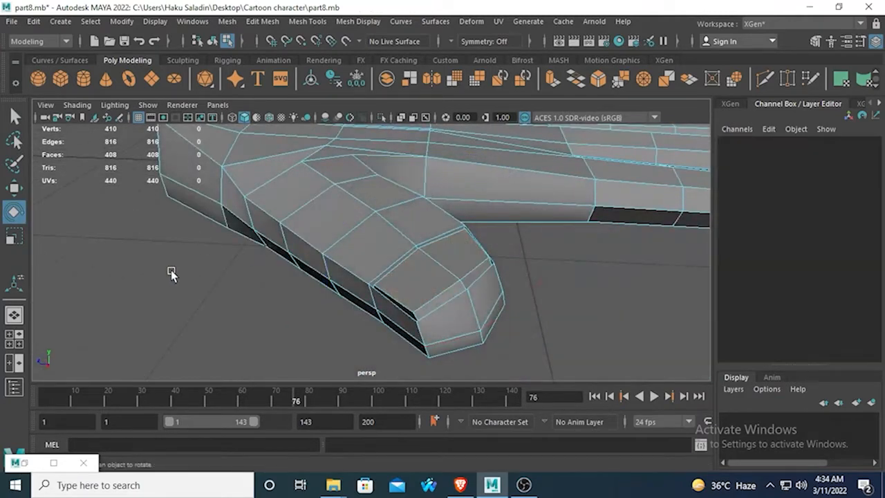
- Preview the hand smoothed in object mode, examine the thumbnail from several angles, and return the hand to unsmoothed display
key("3")
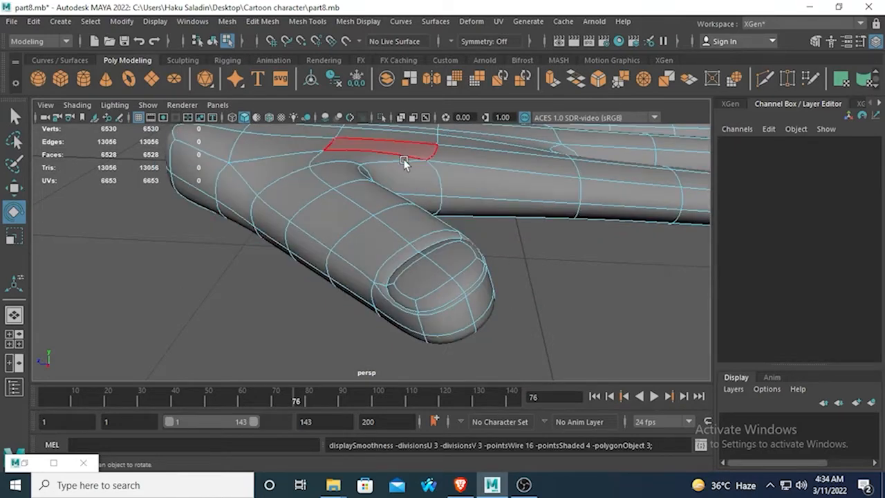
left_click_drag(405, 161, 493, 266, "alt")
right_click_drag(411, 234, 474, 109)
left_click(483, 200)
scroll(484, 210, "down", 4)
left_click_drag(510, 278, 552, 269, "alt")
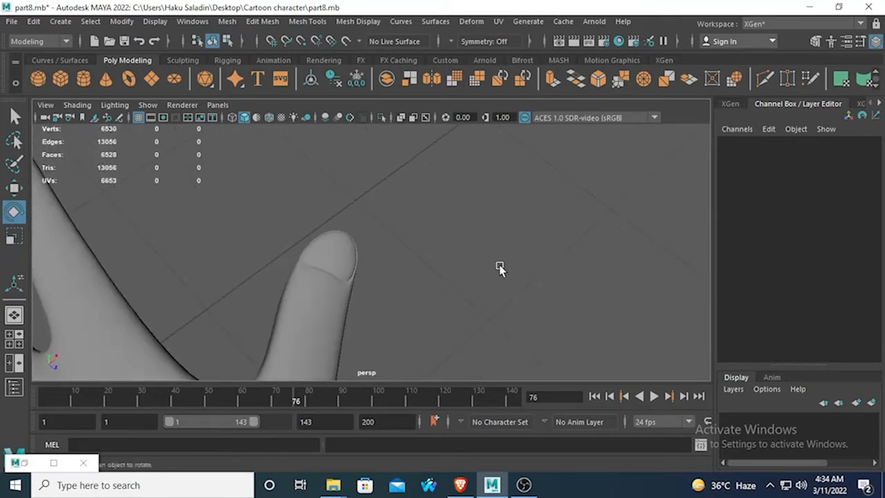
left_click_drag(407, 293, 508, 302, "alt")
left_click(342, 286)
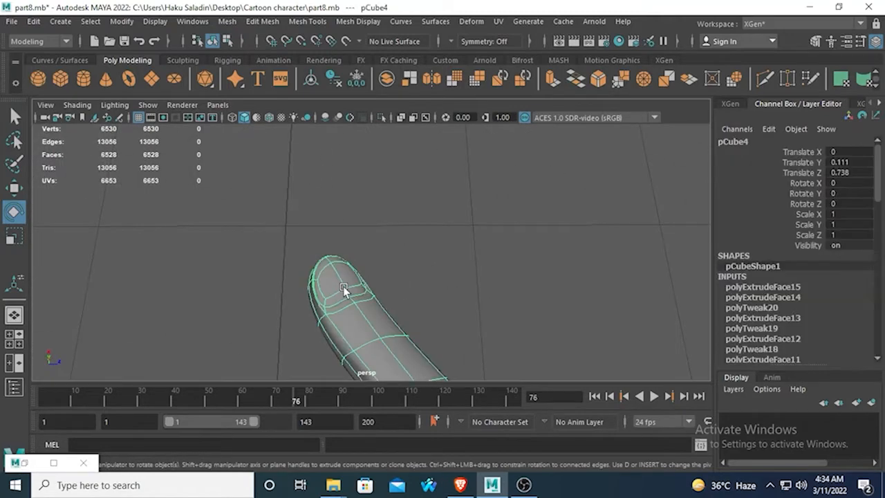
key("1")
- Switch the hand to vertex editing in the top view and nudge the thumbnail's upper-edge vertices slightly back along the thumb
key("space")
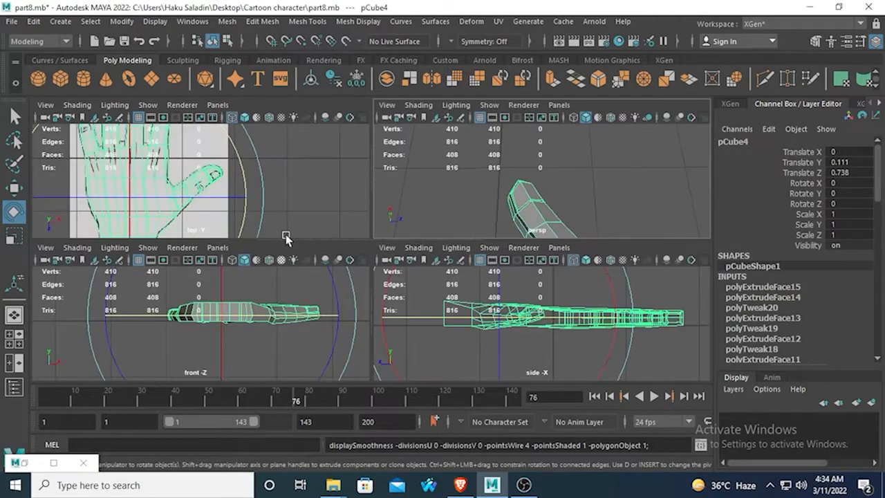
key("space")
scroll(401, 249, "up", 8)
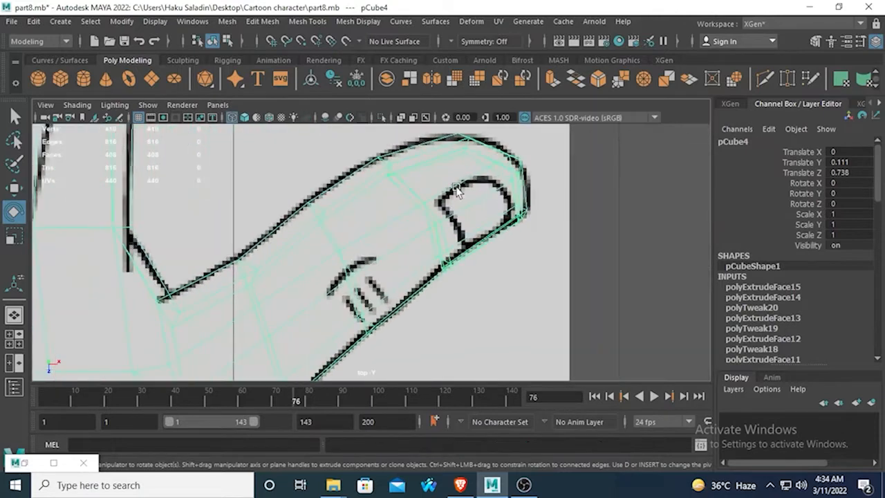
right_click(470, 153)
left_click(446, 134)
right_click_drag(474, 136, 443, 141)
middle_click_drag(442, 142, 414, 205, "alt")
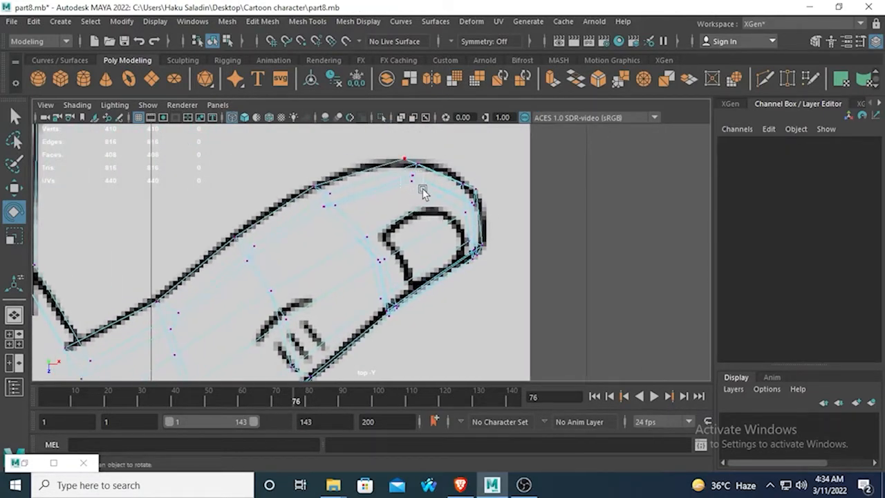
left_click(420, 187)
left_click(14, 187)
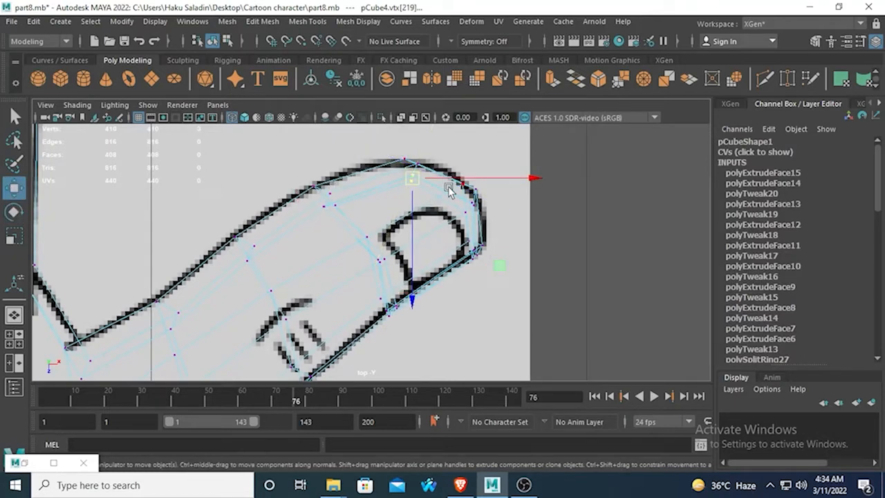
left_click_drag(418, 178, 411, 179)
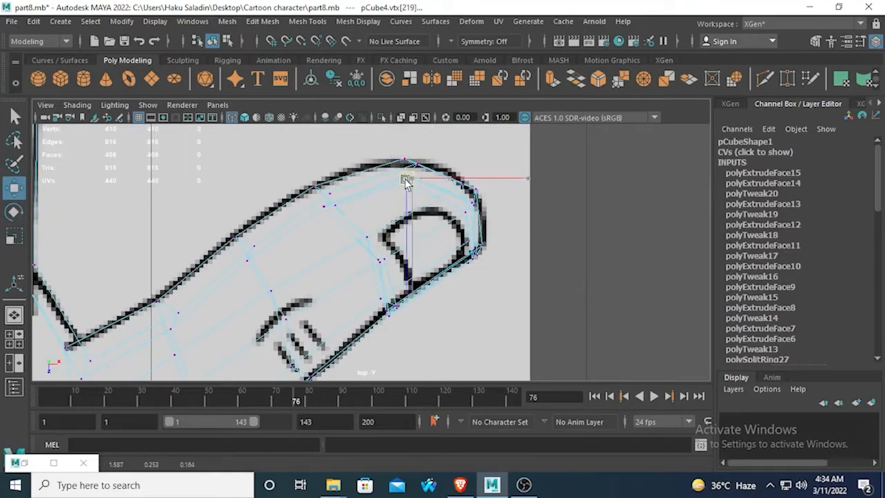
- Move the vertices at the thumbnail's front edge and front corner inward toward the nail outline in the reference drawing
left_click(468, 212)
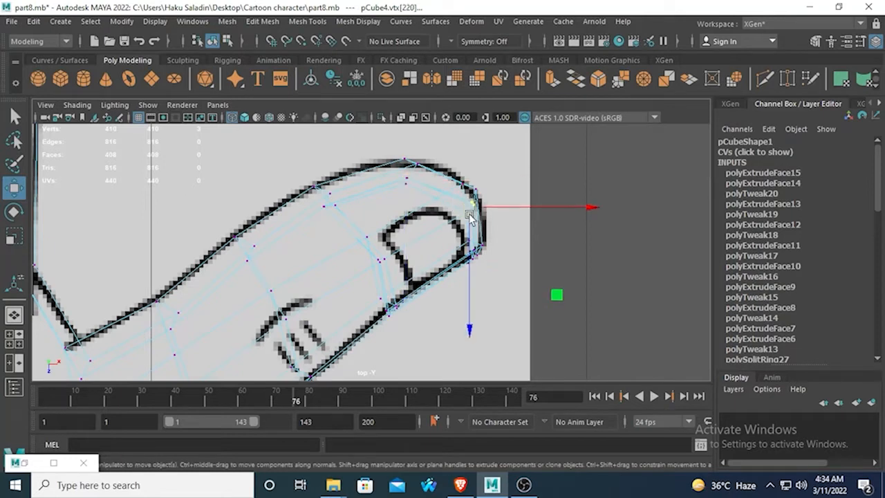
left_click_drag(469, 218, 459, 220)
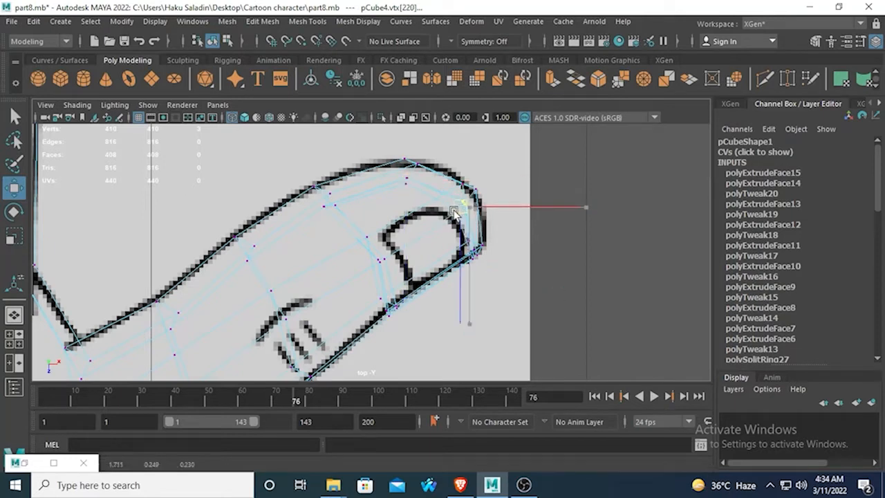
left_click(465, 243)
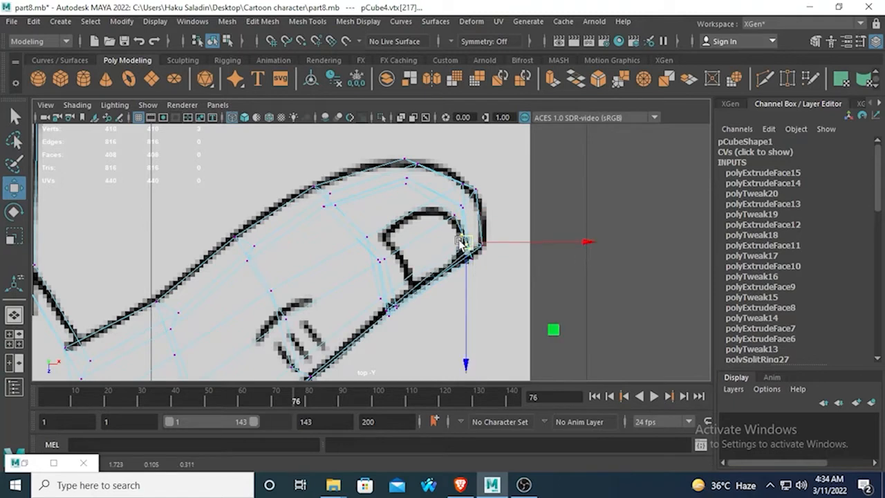
mouse_move(461, 242)
left_mouse_down()
mouse_move(474, 251)
mouse_move(462, 248)
left_mouse_up()
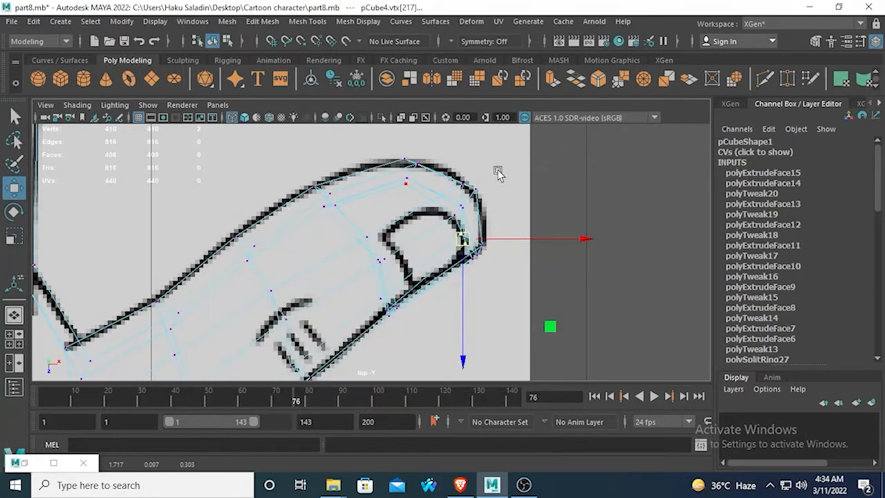
- Undo the last vertex change and nudge the two vertices at the thumbnail's front corner inward in the perspective view
key("space")
key("space")
left_click_drag(464, 230, 357, 243, "alt")
scroll(375, 261, "up", 6)
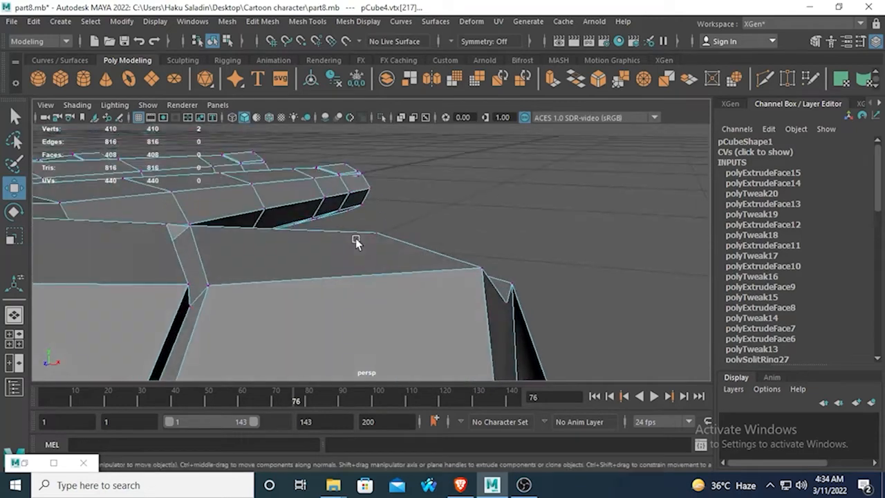
middle_click_drag(367, 318, 383, 232, "alt")
left_click_drag(384, 235, 387, 253, "alt")
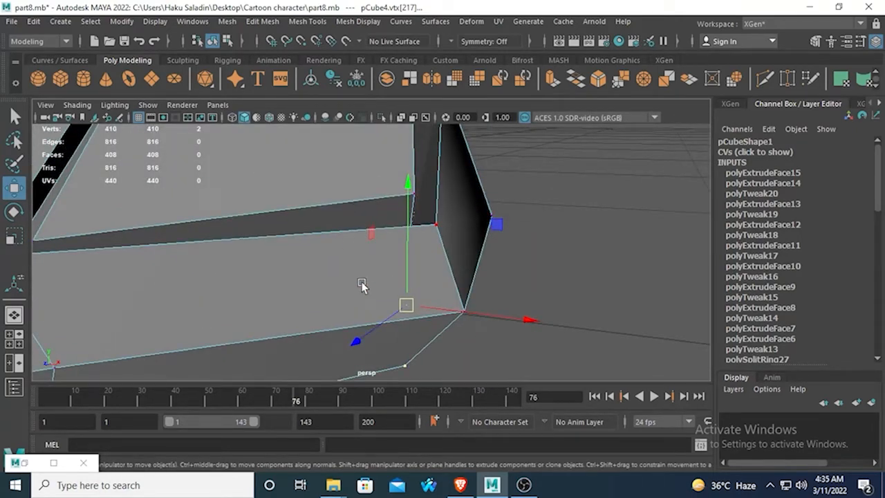
key("ctrl+z")
left_click_drag(394, 188, 418, 258)
middle_click_drag(412, 254, 417, 267, "alt")
scroll(418, 267, "up", 2)
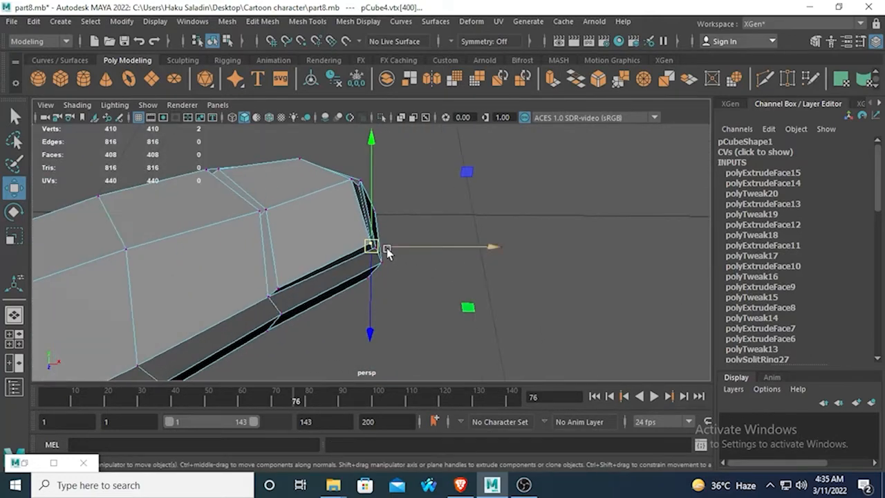
left_click_drag(369, 244, 363, 242)
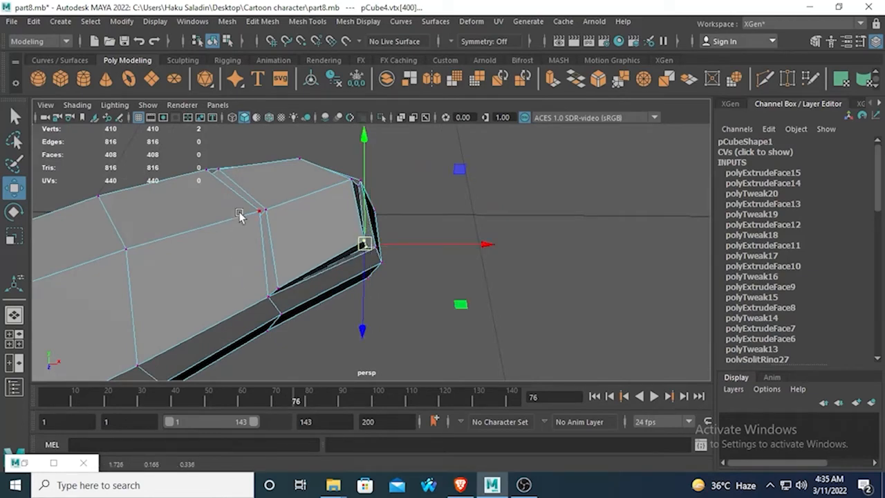
- Move the middle vertices at the thumbnail's base back toward the knuckle in the top view, curving the base edge
left_click(259, 211)
left_click_drag(260, 244, 261, 271, "alt")
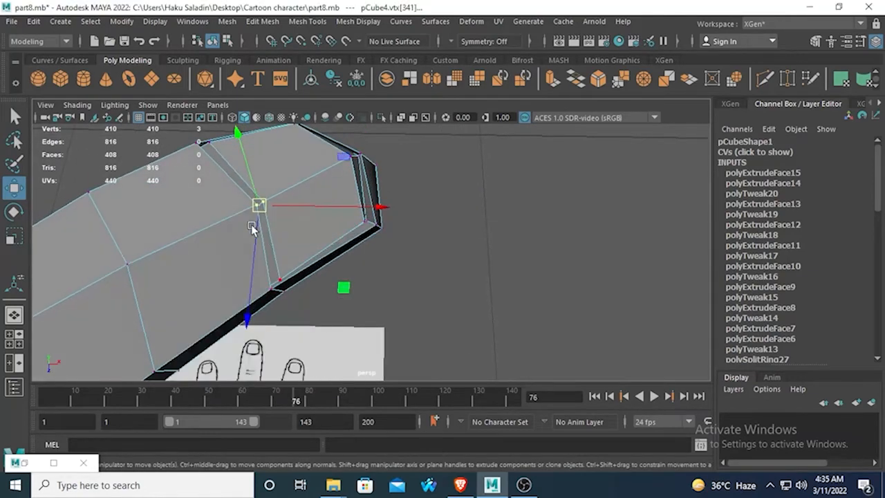
key("space")
key("space")
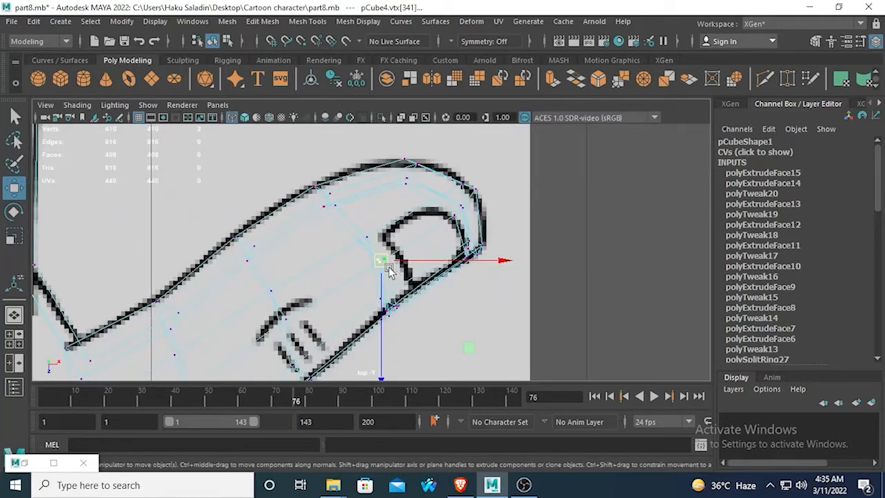
left_click_drag(390, 272, 365, 267)
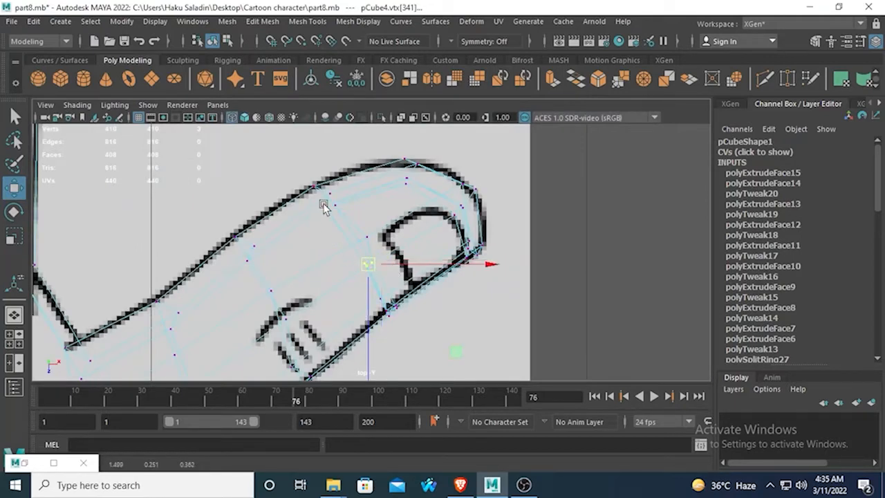
- Preview the hand smoothed in object mode, examine the reshaped thumbnail from several angles, and restore the unsmoothed display
key("space")
key("space")
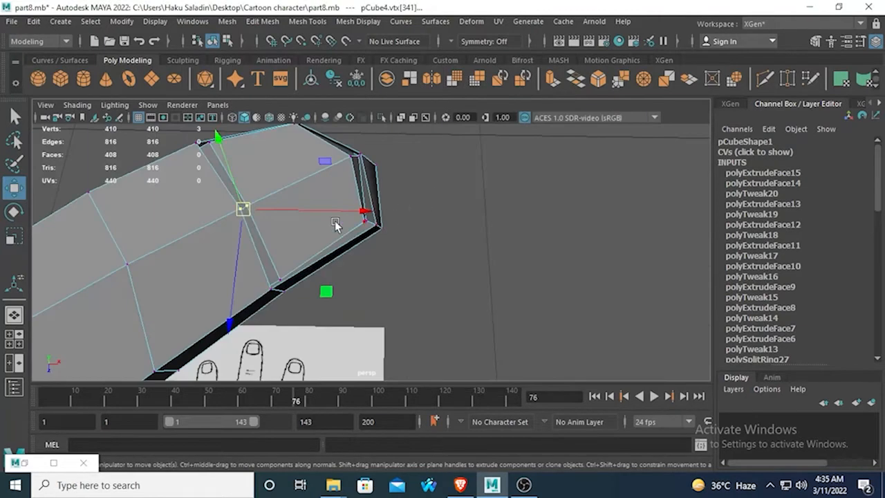
left_click_drag(298, 227, 334, 224, "alt")
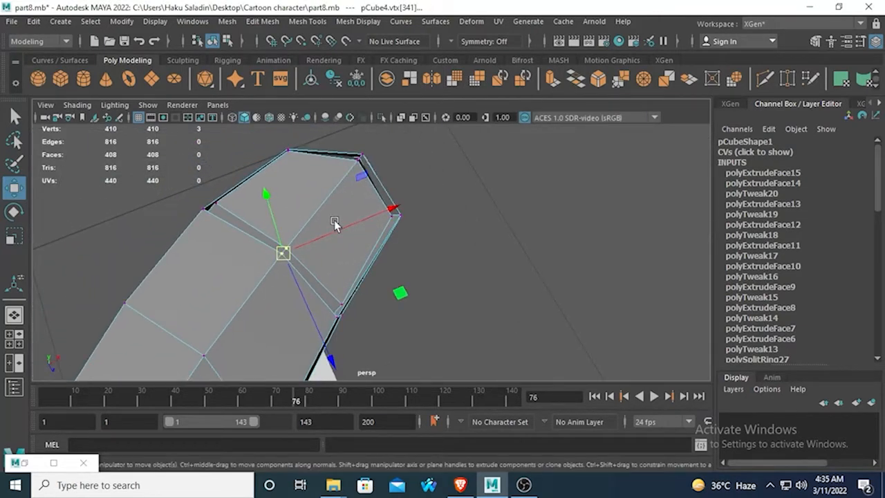
key("3")
right_click_drag(265, 217, 354, 110)
left_click(457, 227)
scroll(457, 228, "down", 6)
scroll(412, 239, "down", 3)
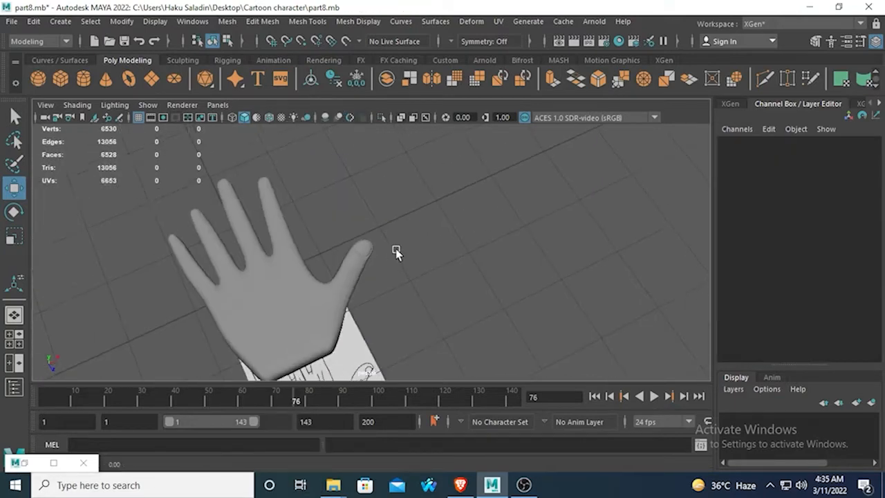
left_click_drag(394, 251, 698, 232, "alt")
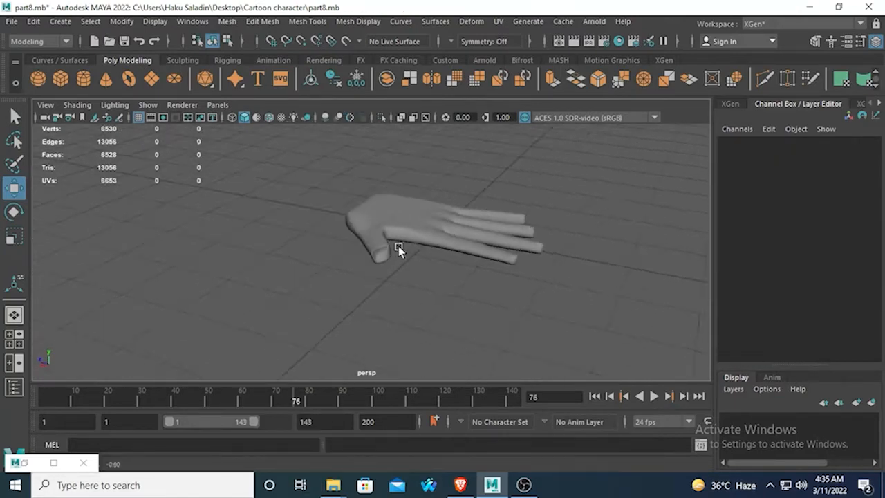
scroll(398, 245, "up", 3)
left_click_drag(345, 247, 447, 302, "alt")
scroll(437, 297, "up", 3)
left_click_drag(380, 271, 412, 275, "alt")
left_click(380, 234)
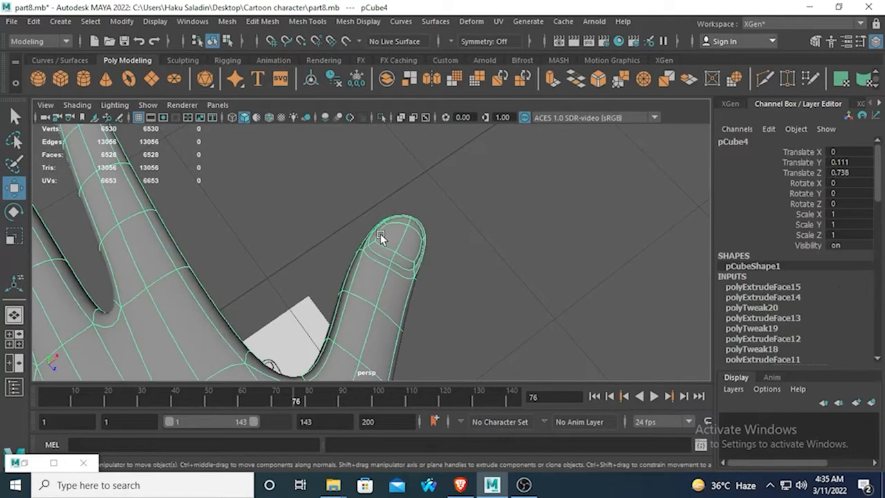
key("1")
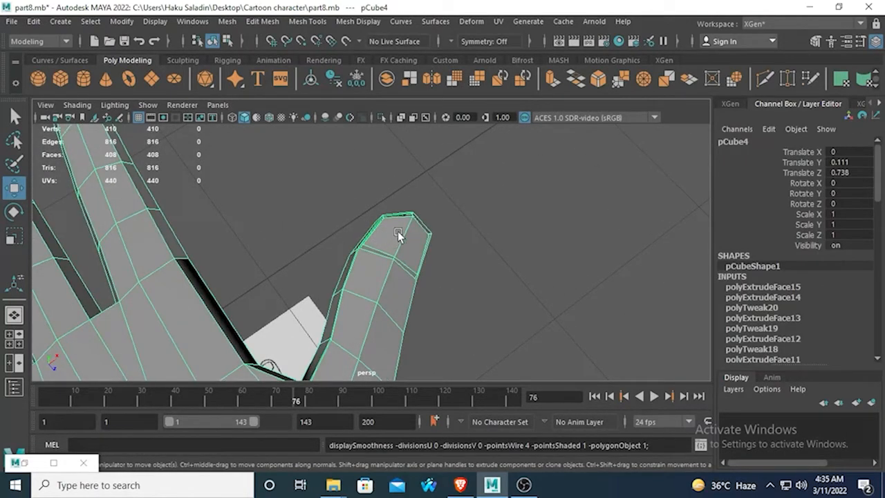
- Reposition the outline vertices at the top and rounded corner of the thumb tip to follow the reference drawing
right_click_drag(385, 218, 350, 208)
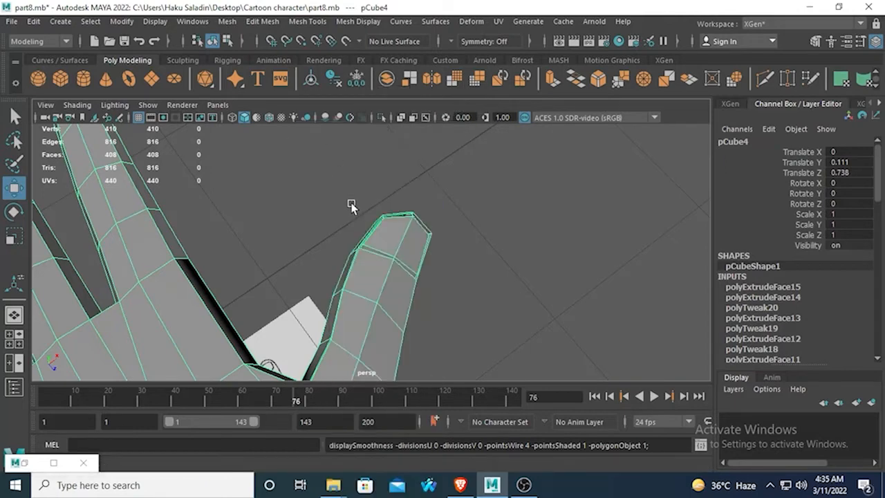
left_click_drag(352, 203, 358, 212, "alt")
key("space")
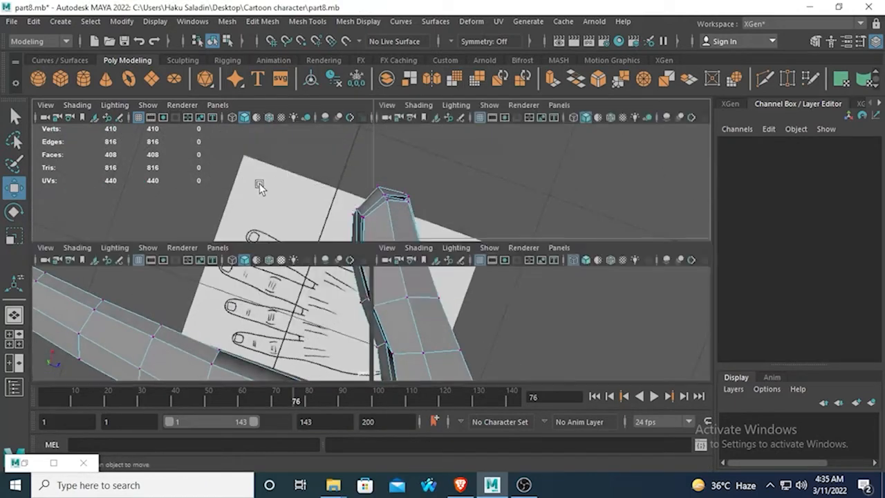
key("space")
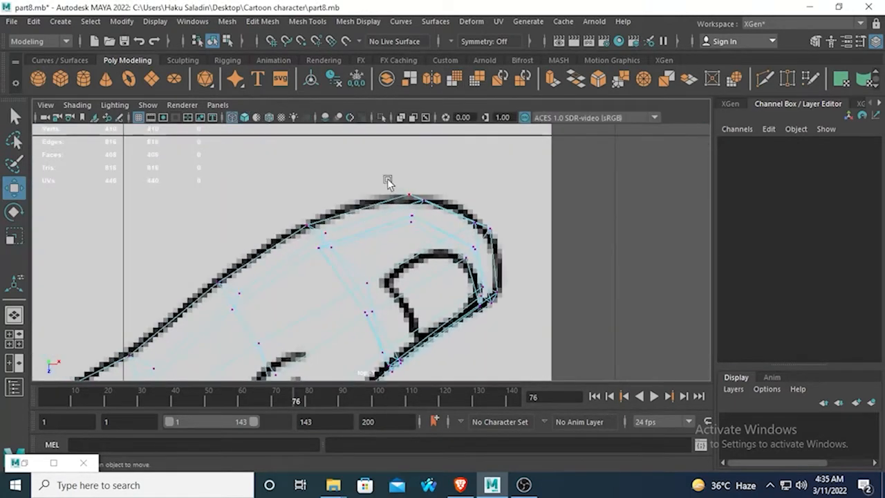
left_click_drag(424, 200, 421, 199)
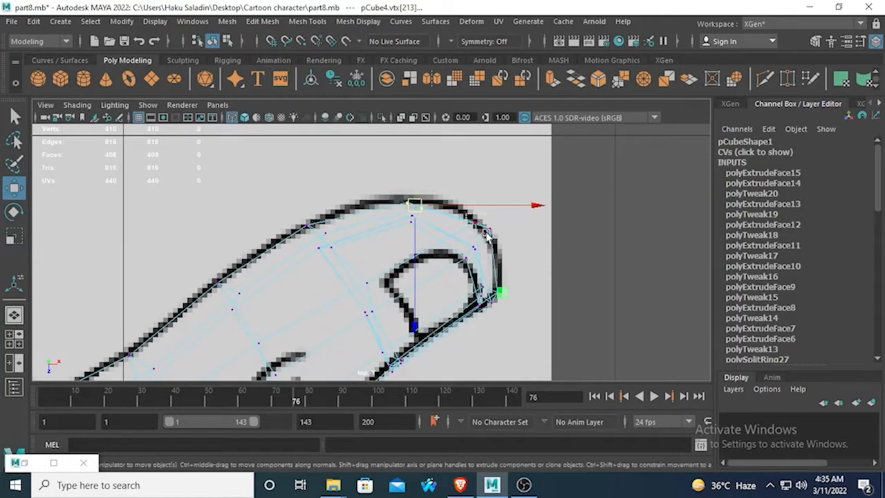
left_click(473, 264)
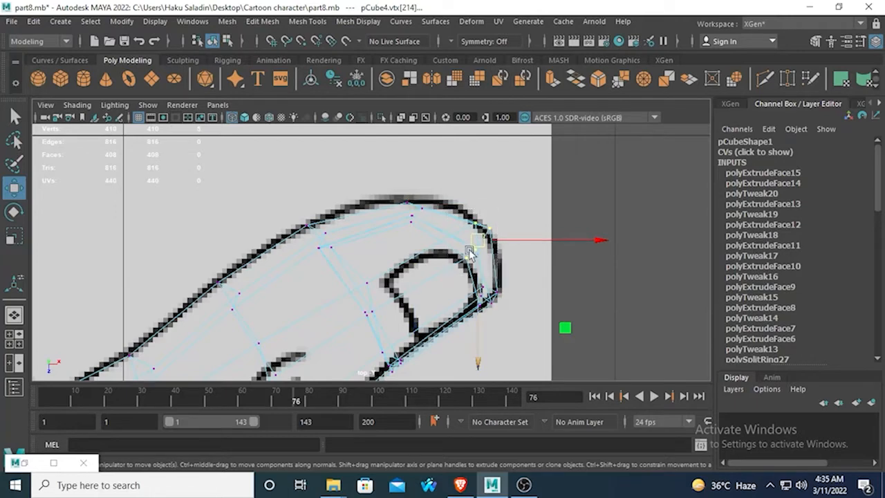
left_click_drag(469, 251, 464, 242)
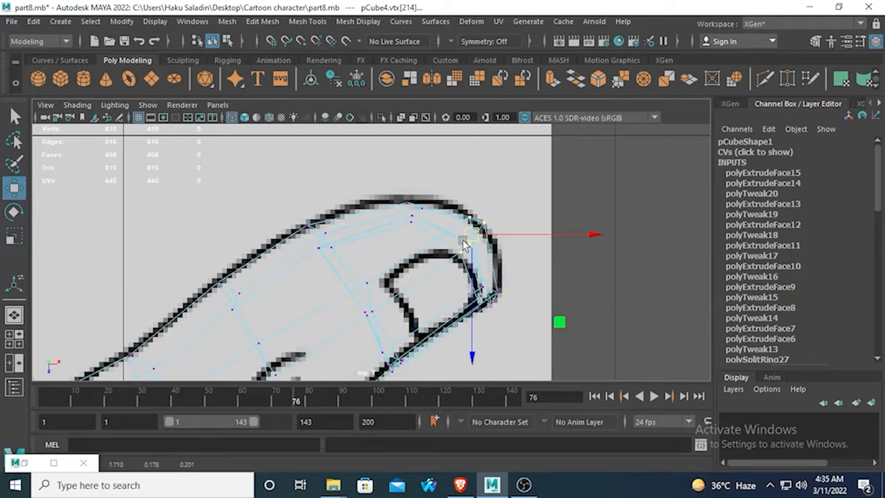
- Check the rounded thumb tip with smoothing on in object mode, and return the hand to its unsmoothed cage
key("3")
key("space")
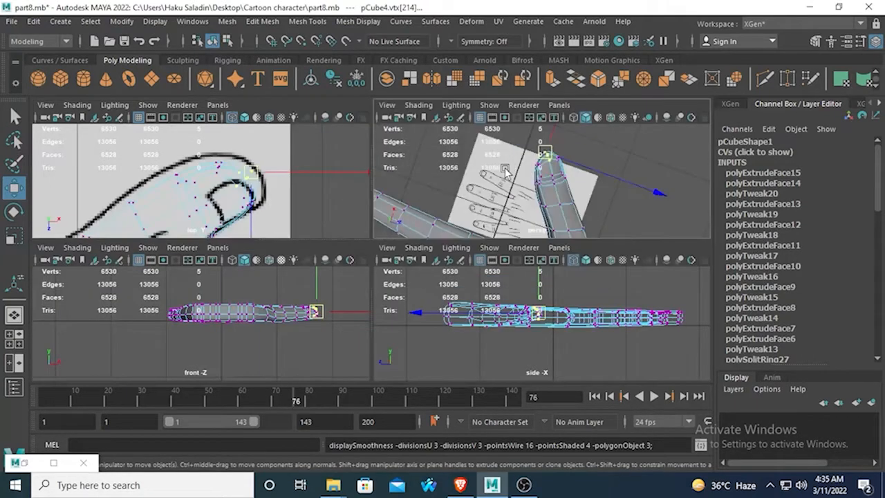
key("space")
right_click_drag(393, 227, 448, 102)
left_click(239, 205)
scroll(252, 227, "down", 4)
left_click_drag(261, 242, 401, 272, "alt")
scroll(377, 308, "up", 5)
left_click(410, 246)
key("1")
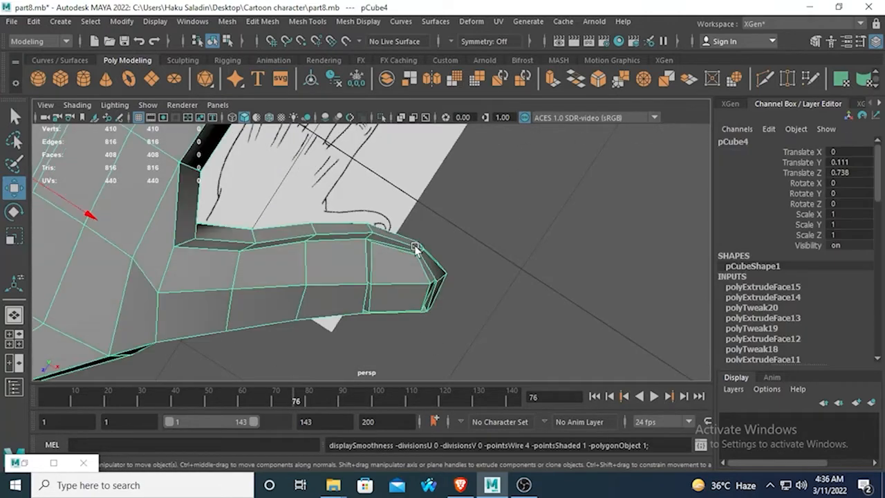
- Switch to vertex editing and select the row of five vertices along the inner side of the thumb
left_click_drag(428, 226, 451, 246, "alt")
right_click_drag(500, 231, 387, 148)
left_click(497, 233)
left_click(464, 244, "shift")
left_click(435, 253, "shift")
left_click(396, 269, "shift")
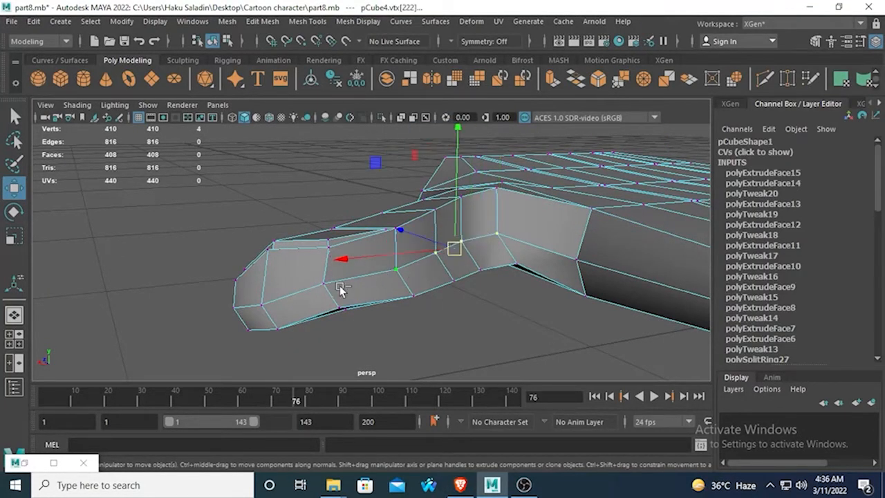
left_click(324, 284, "shift")
left_click_drag(311, 294, 350, 320, "alt")
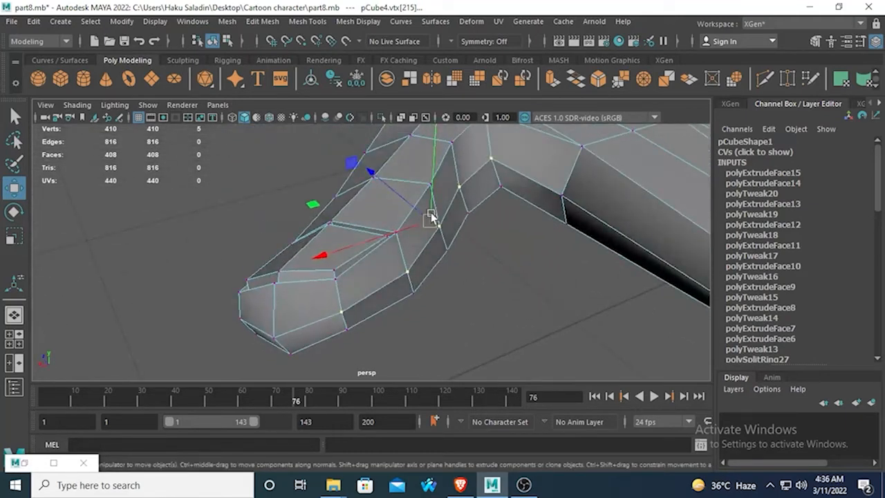
- Adjust individual vertices along the inner side of the thumb to even out its contour between the web and the tip
left_click(495, 161)
left_click_drag(494, 161, 407, 239, "alt")
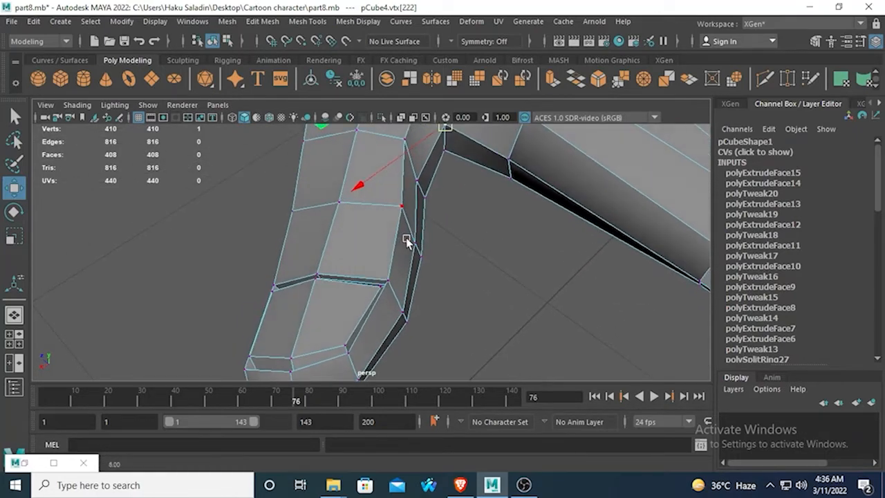
left_click(418, 179)
left_click_drag(418, 179, 402, 213, "alt")
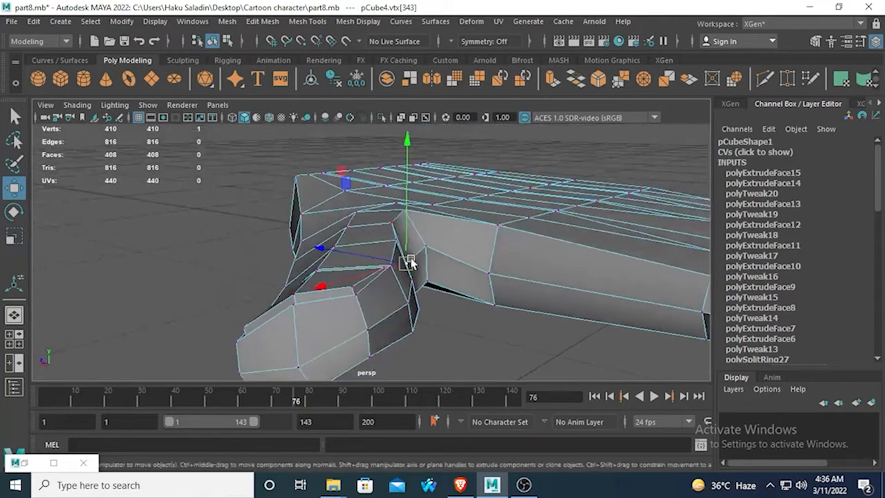
left_click_drag(409, 261, 288, 277)
left_click(351, 237)
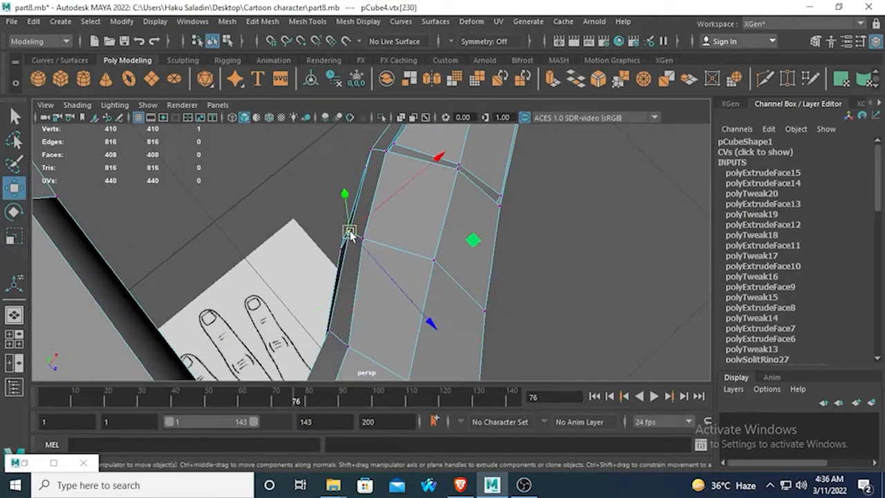
left_click_drag(325, 202, 347, 281, "alt")
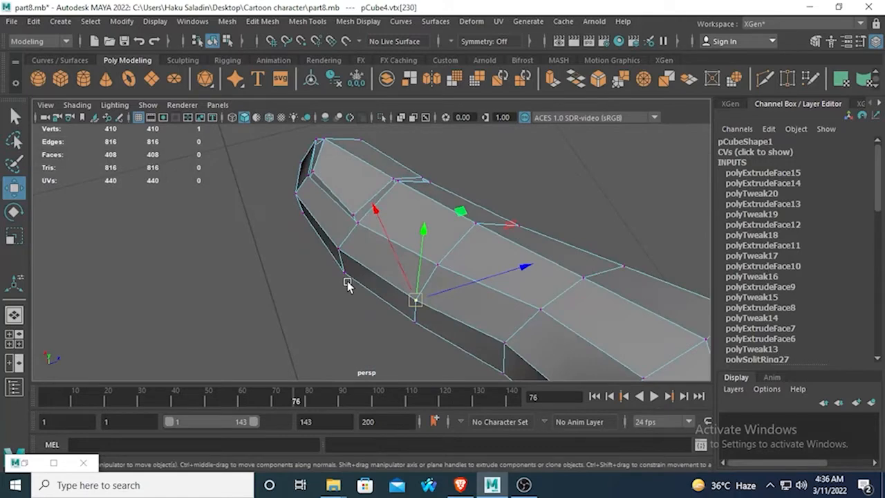
- Preview the hand smoothed in object mode, examine the thumb from above, and return the hand to its unsmoothed cage
key("3")
right_click_drag(366, 224, 421, 109)
left_click_drag(297, 287, 338, 322, "alt")
scroll(347, 284, "up", 4)
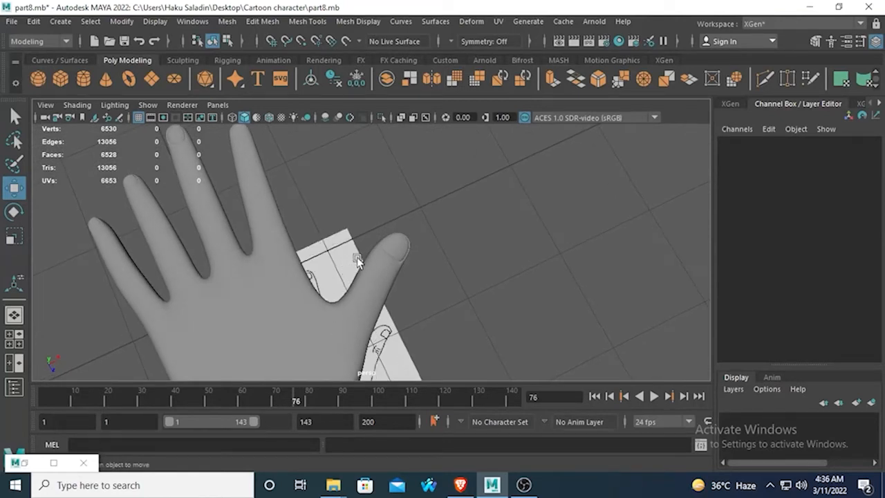
left_click_drag(376, 256, 378, 311, "alt")
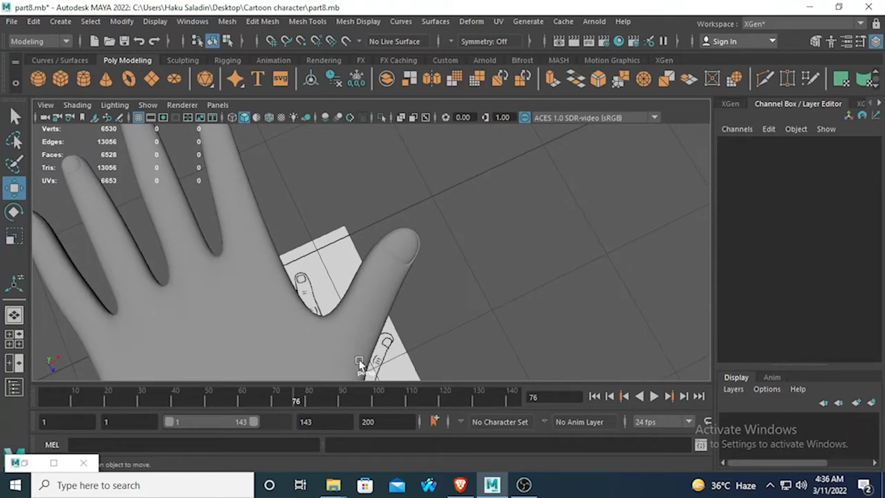
left_click_drag(360, 364, 358, 304, "alt")
left_click(358, 304)
key("1")
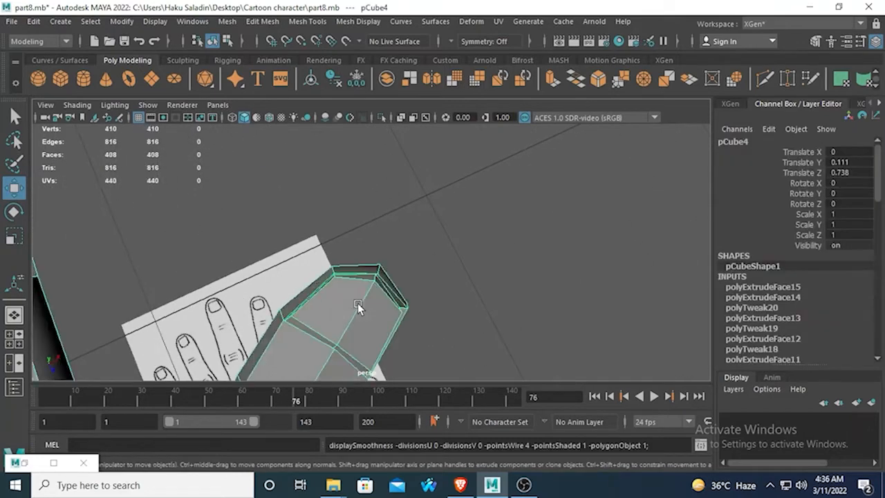
- Insert an edge loop across the middle of the thumbnail with the Insert Edge Loop tool
left_click_drag(282, 192, 344, 257, "alt")
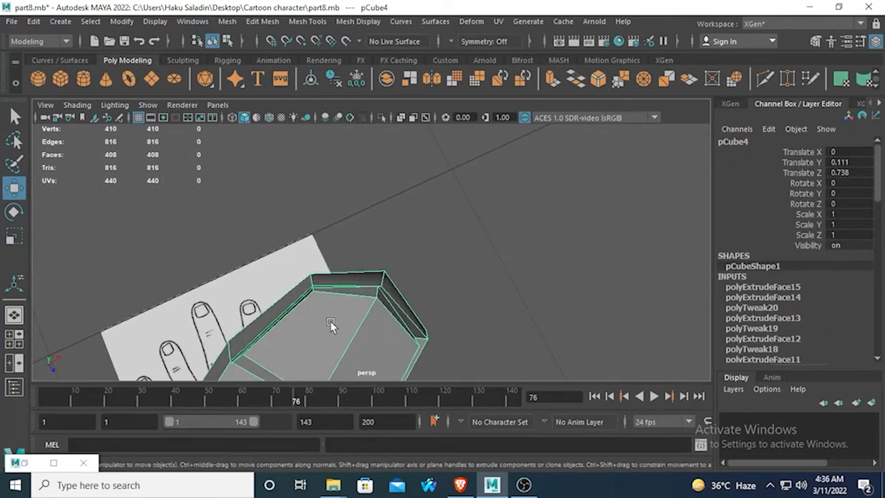
right_click_drag(297, 155, 200, 152)
left_click_drag(222, 132, 169, 111, "alt")
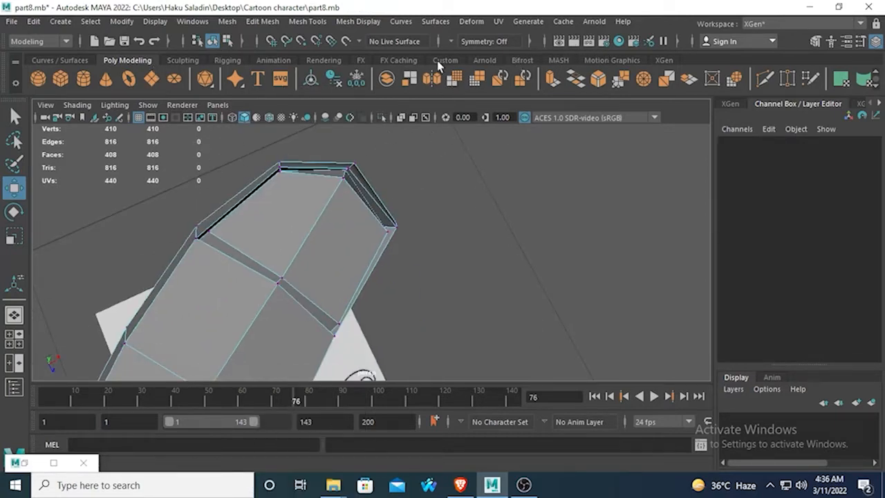
left_click(251, 23)
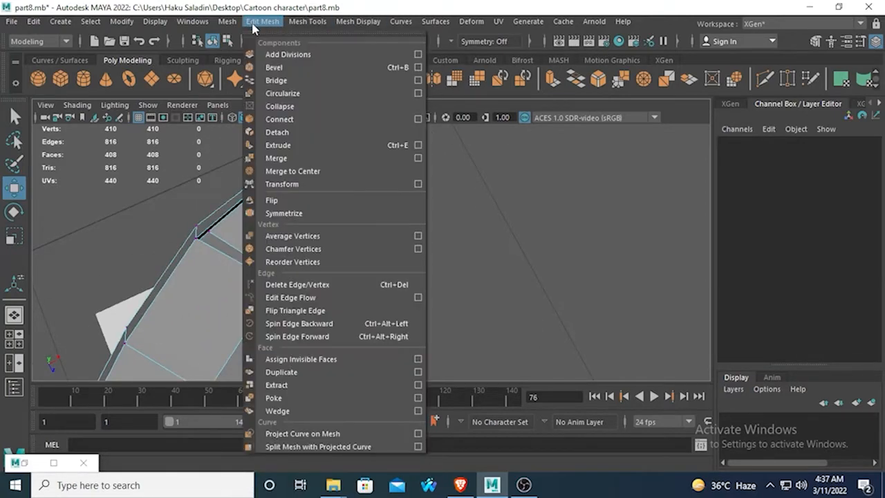
mouse_move(308, 22)
left_click(309, 119)
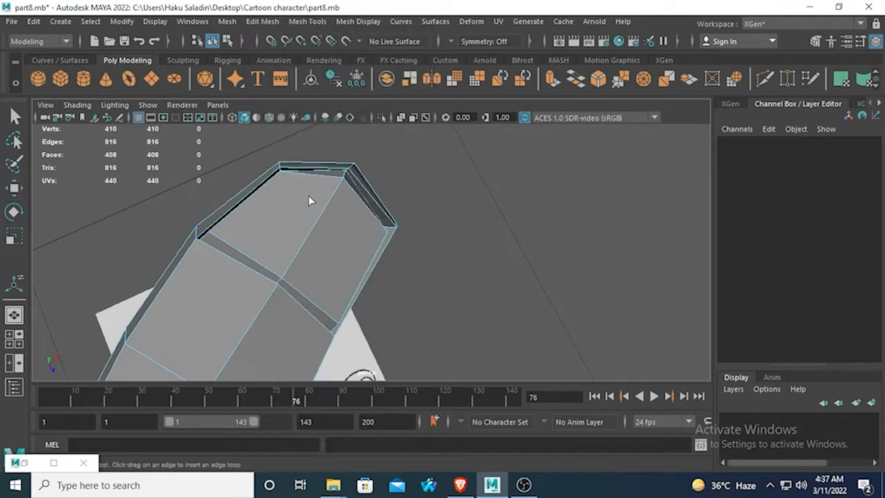
left_click(251, 198)
- Set the Scale tool's axis orientation to Component
left_click(11, 242)
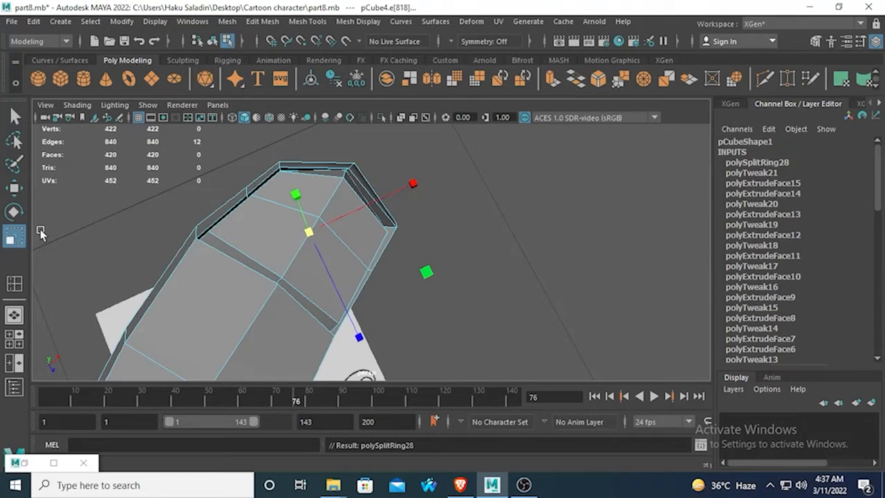
double_click(13, 238)
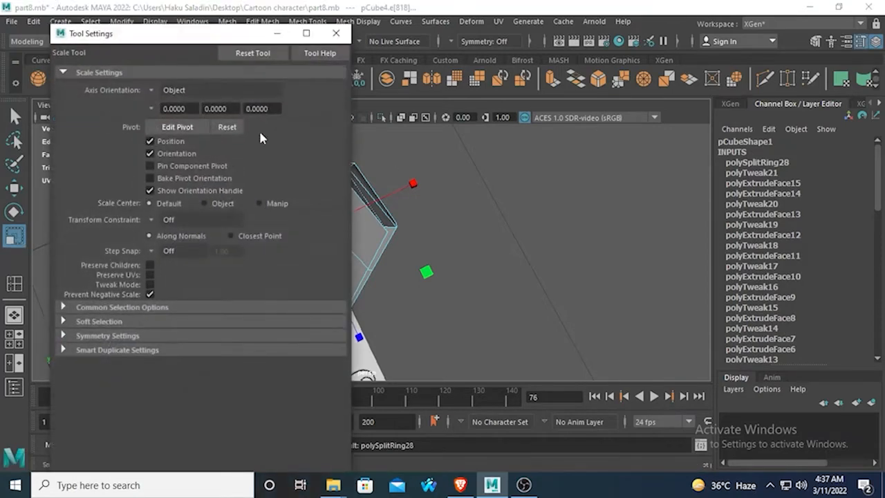
left_click(159, 92)
left_click(183, 123)
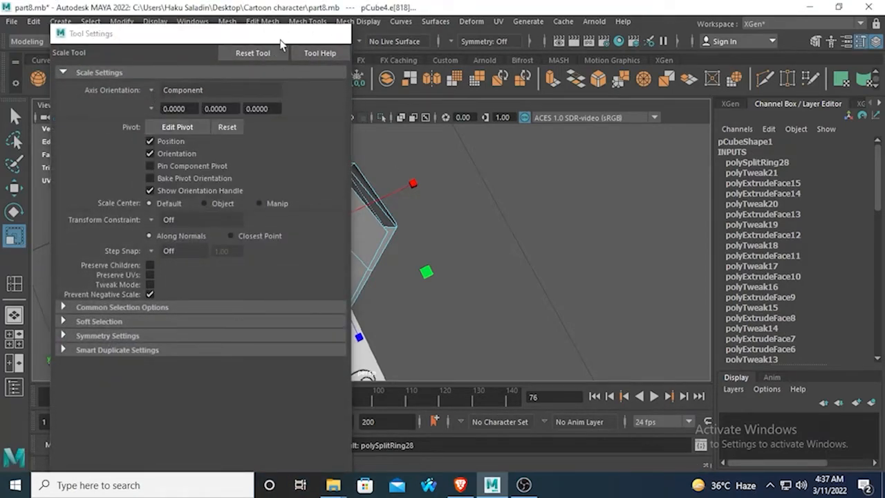
left_click(343, 33)
- Select the complete new edge loop around the thumb tip and activate the Scale tool on it
left_click_drag(304, 276, 308, 218, "alt")
left_click_drag(337, 259, 394, 235, "alt")
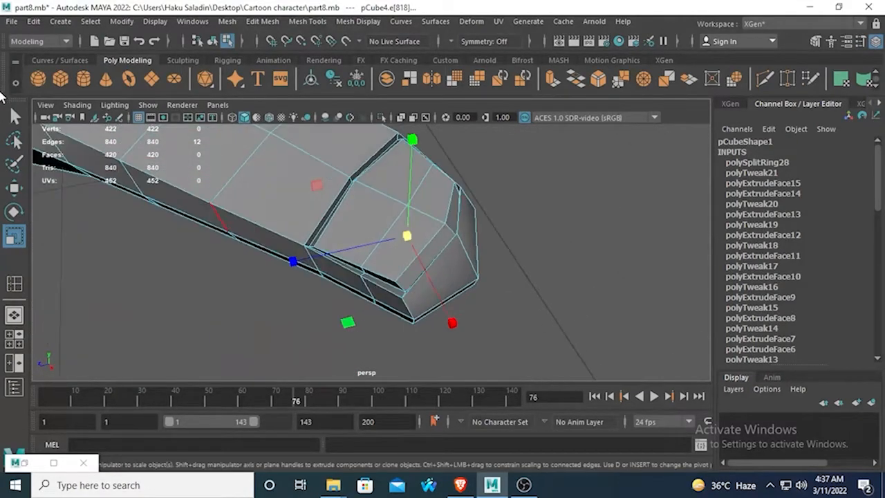
left_click(13, 115)
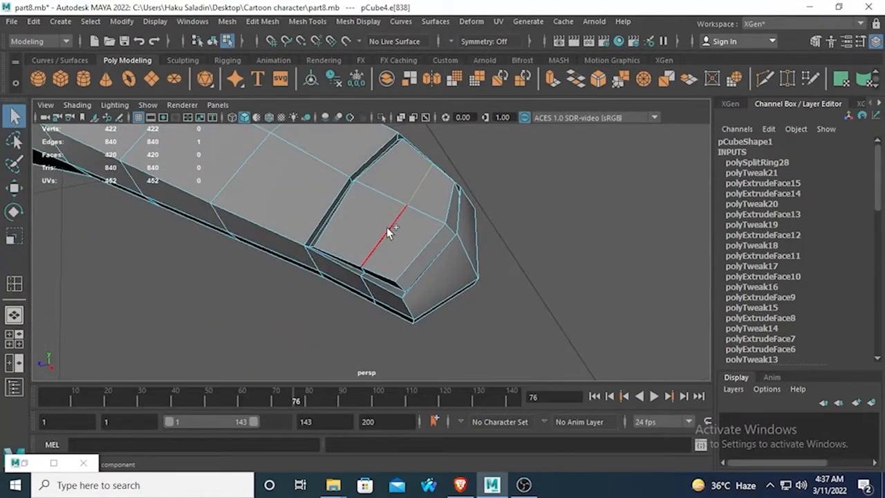
left_click(13, 237)
left_click_drag(391, 240, 55, 213, "alt")
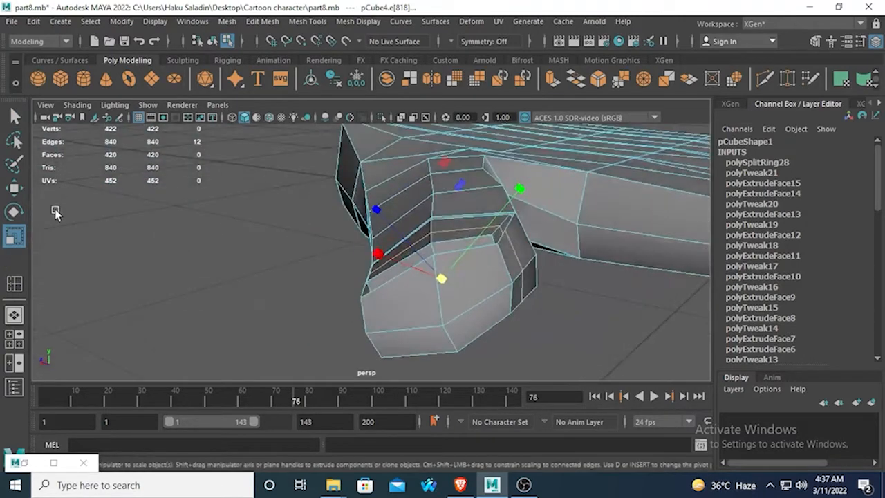
- Try the World and Parent axis orientations for the Scale tool, and set it back to Component
double_click(14, 236)
left_click(151, 91)
left_click(170, 103)
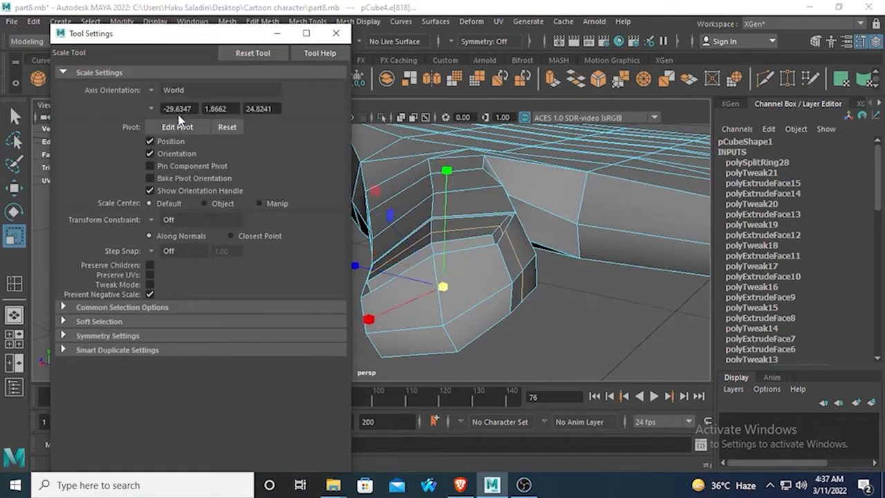
left_click(151, 90)
left_click(181, 91)
left_click(152, 90)
left_click(181, 129)
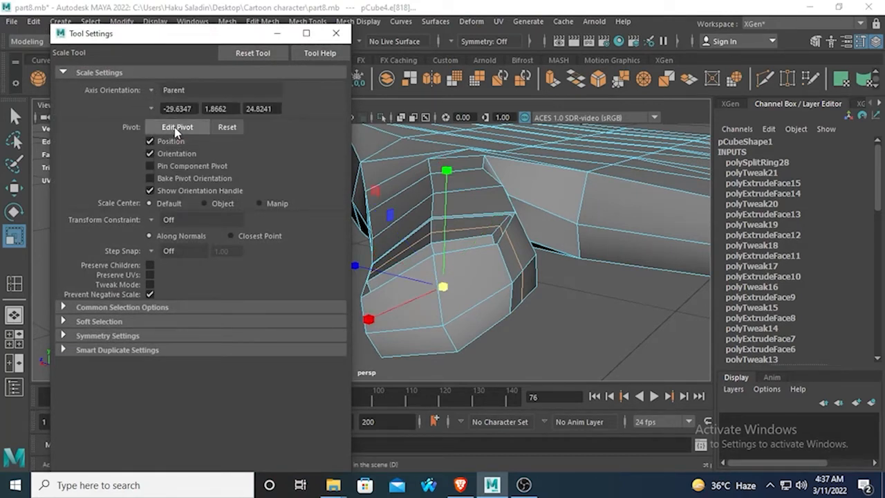
left_click(152, 91)
left_click(187, 122)
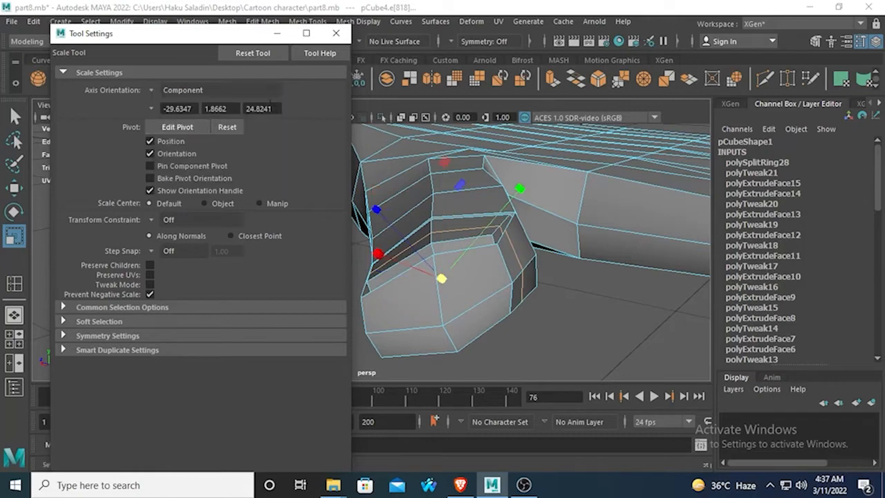
left_click(281, 36)
- Scale the new edge loop outward across the width of the thumb and check the rounded nail with smoothing on
left_click_drag(380, 207, 446, 284, "alt")
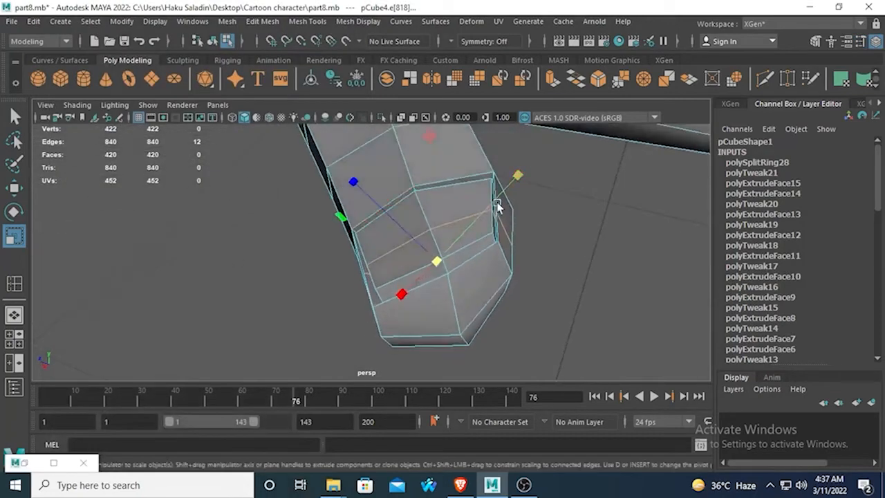
left_click_drag(517, 181, 601, 289)
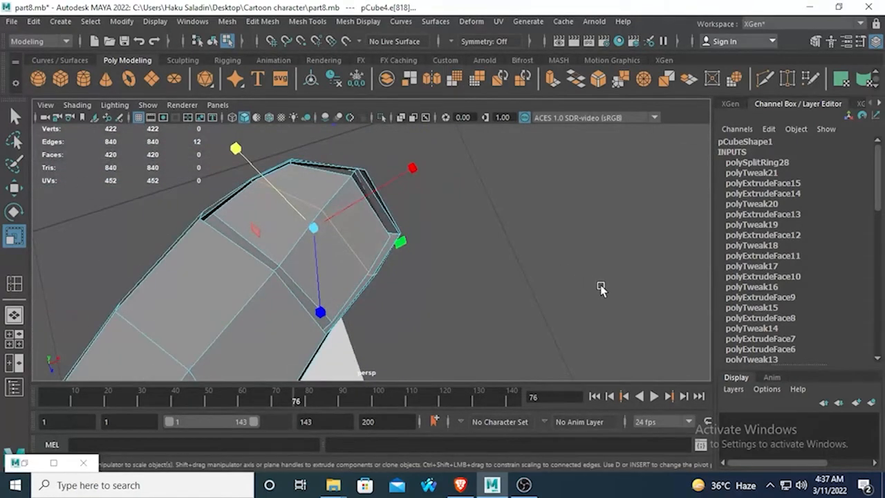
key("3")
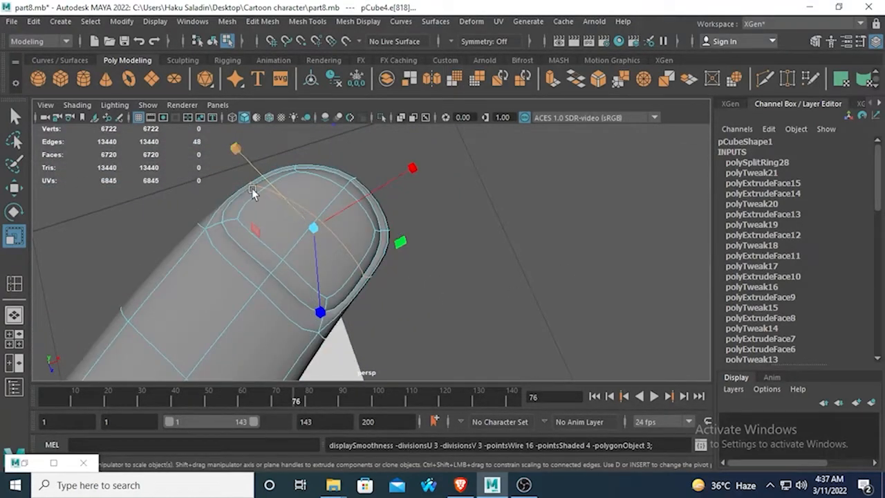
key("q")
left_click_drag(260, 187, 320, 231, "alt")
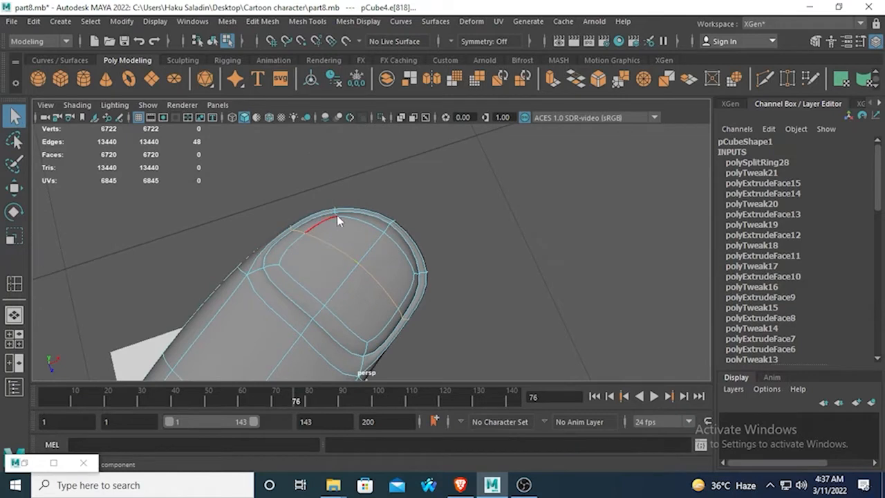
- Return to the unsmoothed cage and move the four vertices at the inner corner of the thumb tip outward
right_click_drag(336, 215, 254, 121)
key("1")
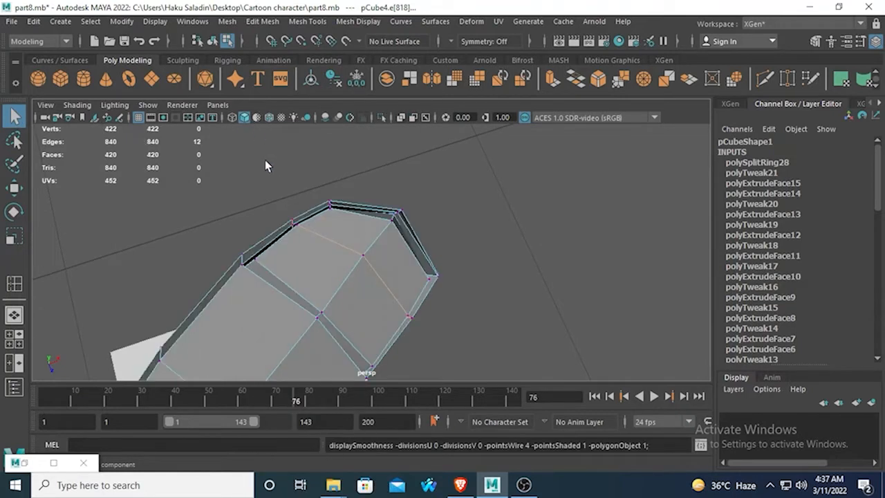
left_click_drag(309, 173, 328, 186)
left_click(332, 207)
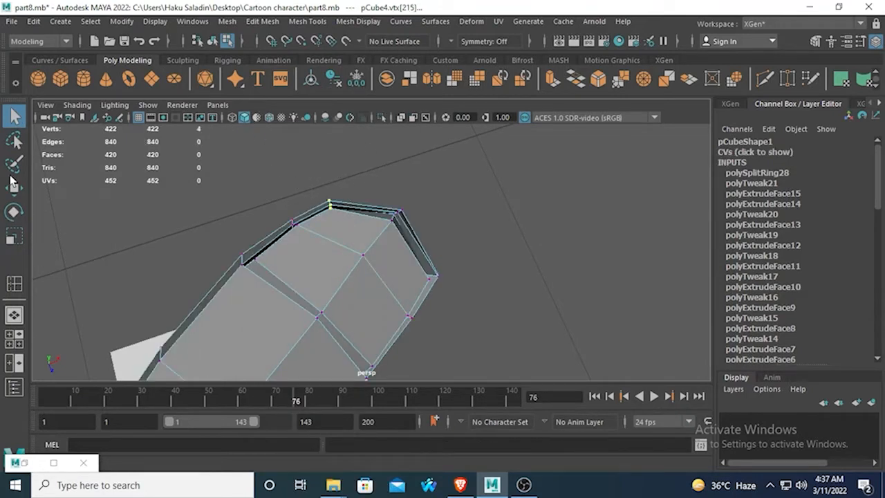
left_click(14, 185)
left_click_drag(316, 204, 338, 189)
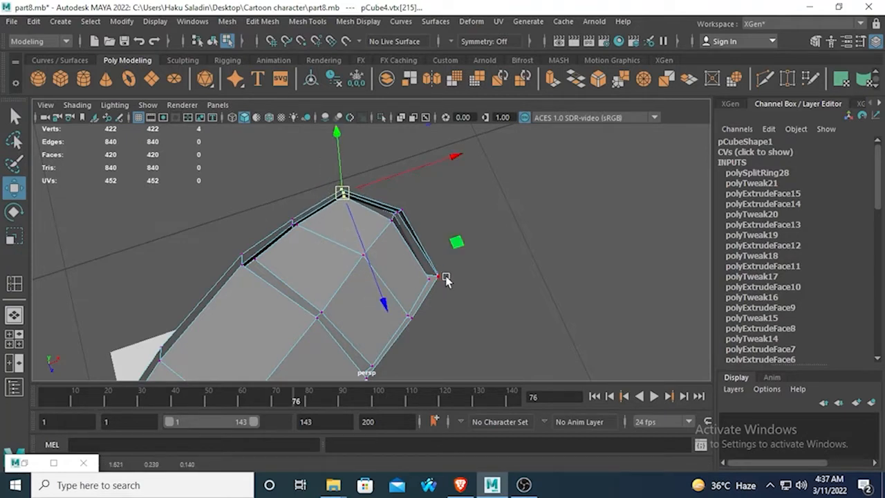
- Check the reshaped thumb tip smoothed in object mode against the reference drawing, and restore the unsmoothed cage
key("3")
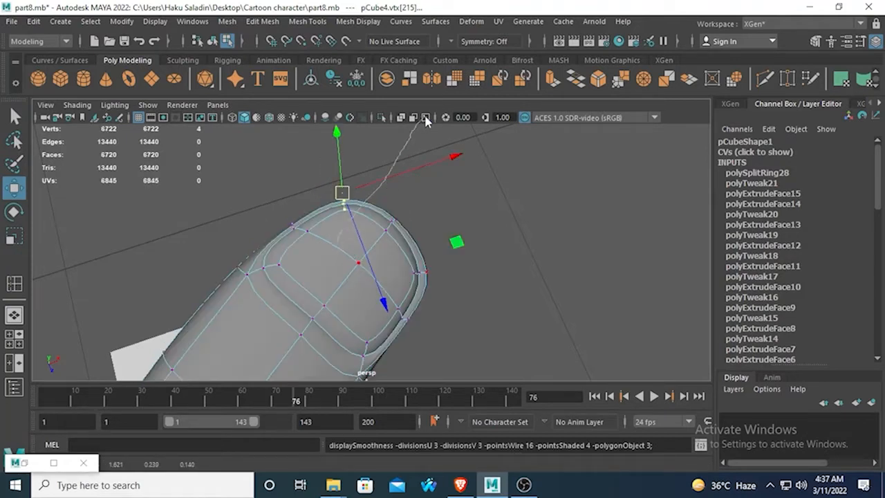
right_click_drag(425, 121, 406, 109)
left_click_drag(480, 174, 355, 245, "alt")
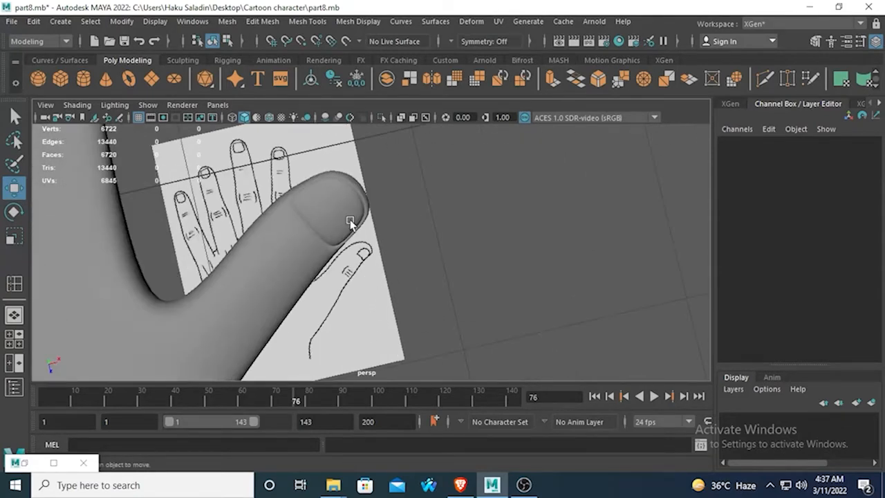
left_click(351, 222)
key("1")
scroll(358, 213, "up", 3)
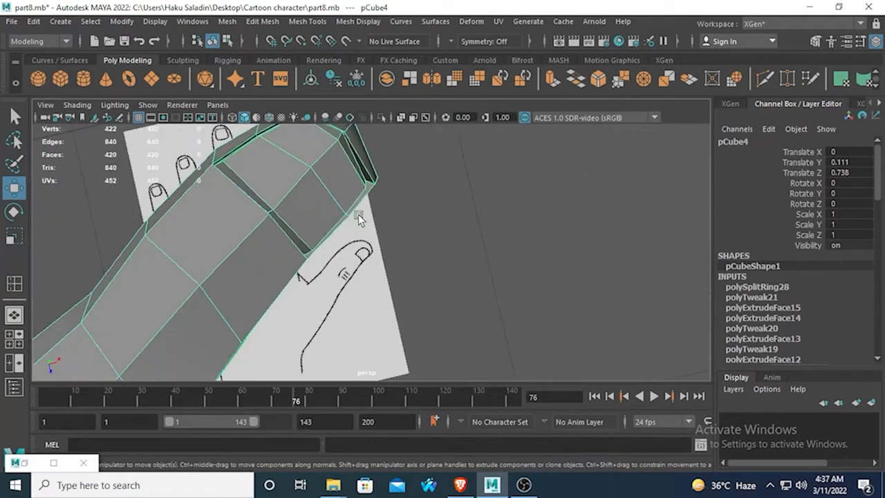
- Move the vertices at the nail's outer side and the outer corner of the thumb tip to round the outline
right_click_drag(344, 203, 284, 133)
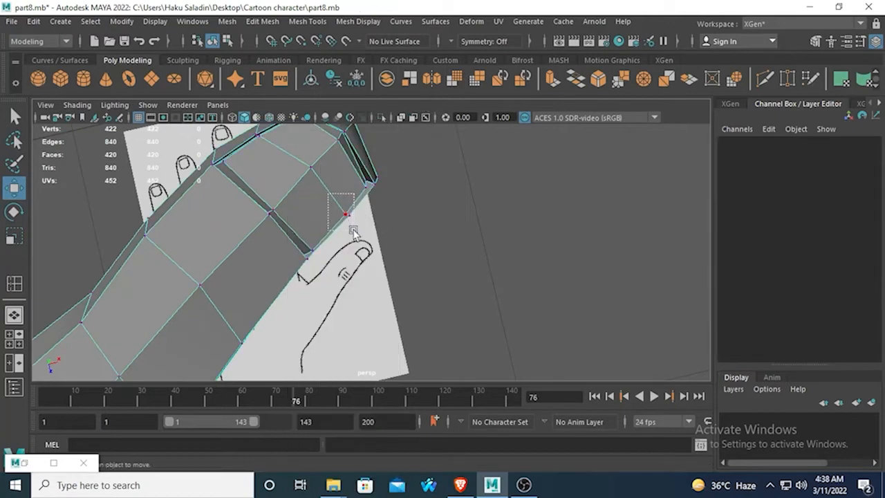
left_click_drag(354, 231, 359, 212)
left_click_drag(348, 163, 398, 199)
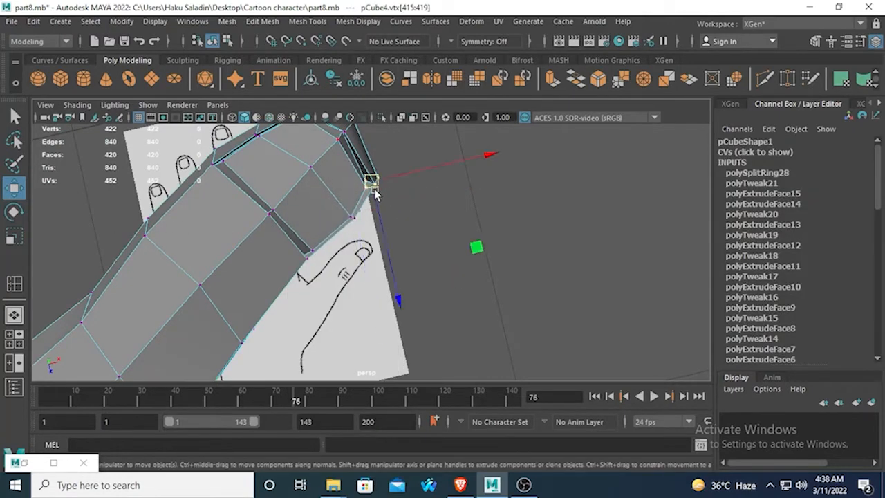
middle_click_drag(370, 184, 369, 216, "alt")
left_click_drag(371, 217, 375, 211)
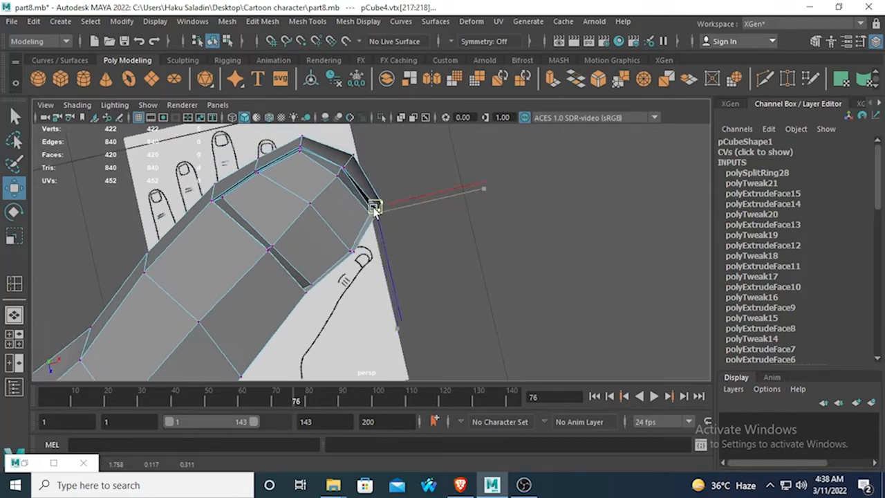
- Turn smoothing on, return to object mode, and examine the finished thumb and nail shape from further away
key("3")
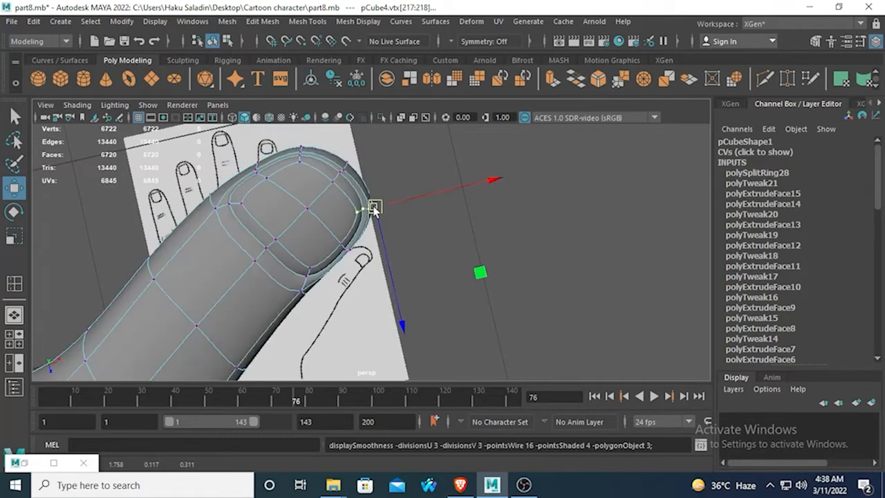
right_click_drag(290, 130, 358, 106)
left_click(497, 272)
scroll(496, 272, "down", 5)
left_click_drag(347, 251, 339, 218, "alt")
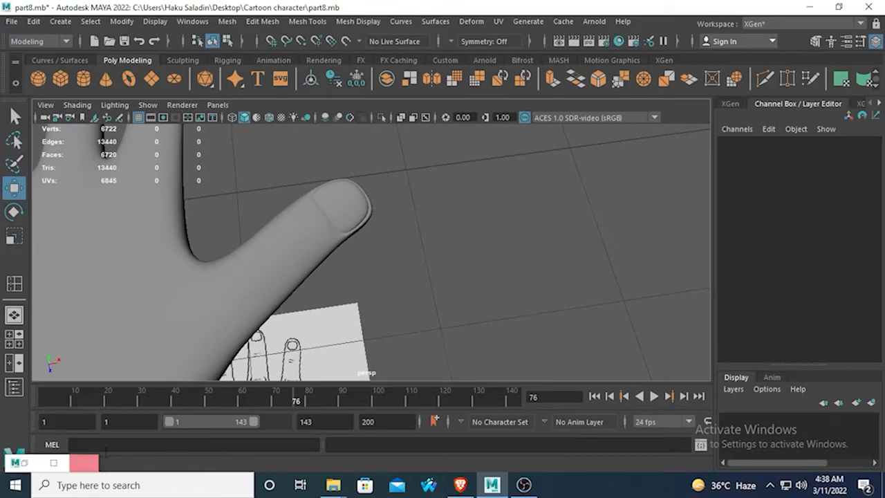
- Show the hand shaded in the top view and compare the smoothed thumb tip with the reference drawing
scroll(245, 273, "down", 5)
left_click_drag(244, 272, 391, 286, "alt")
key("space")
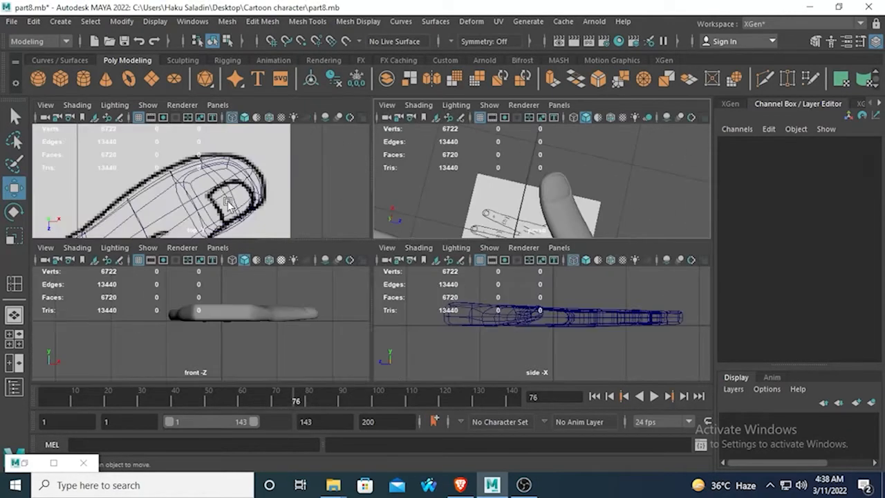
key("space")
left_click(244, 117)
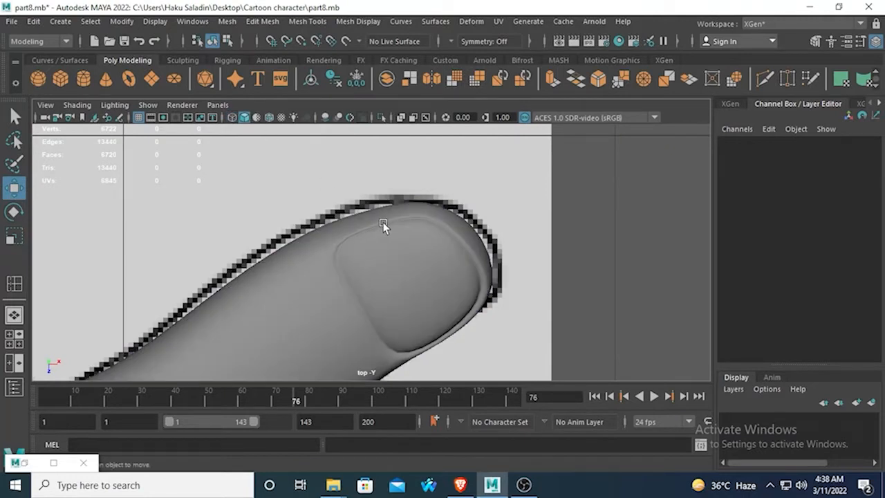
- Return to the unsmoothed cage and move the vertex groups along the thumb tip's index-finger side and end to follow the drawn outline
right_click_drag(361, 125, 361, 162)
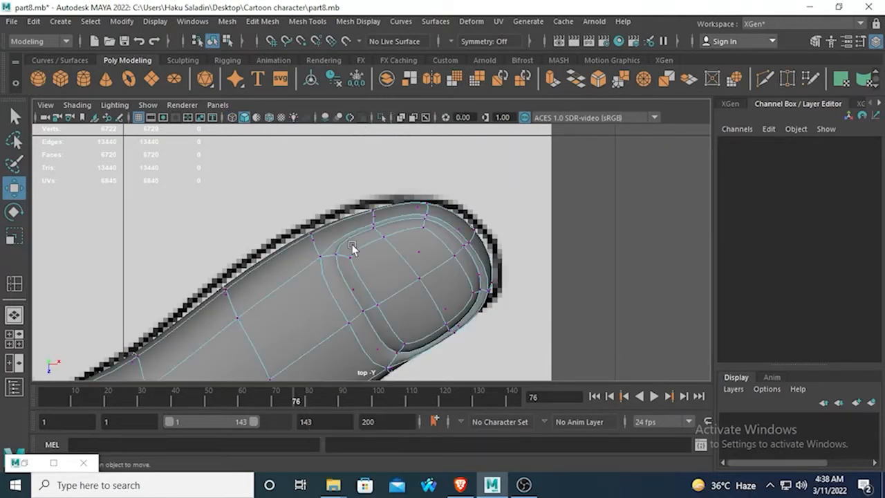
left_click_drag(369, 192, 397, 255)
key("1")
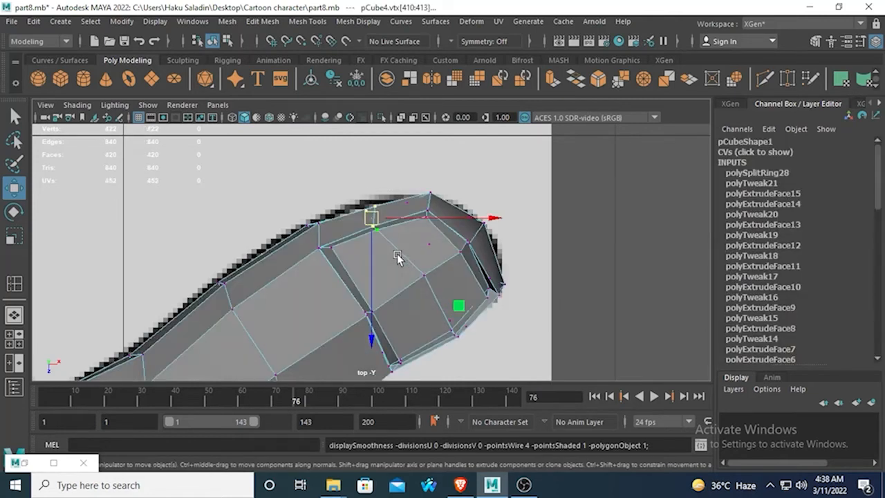
scroll(378, 216, "up", 1)
left_click_drag(376, 217, 374, 209)
left_click_drag(416, 171, 436, 219)
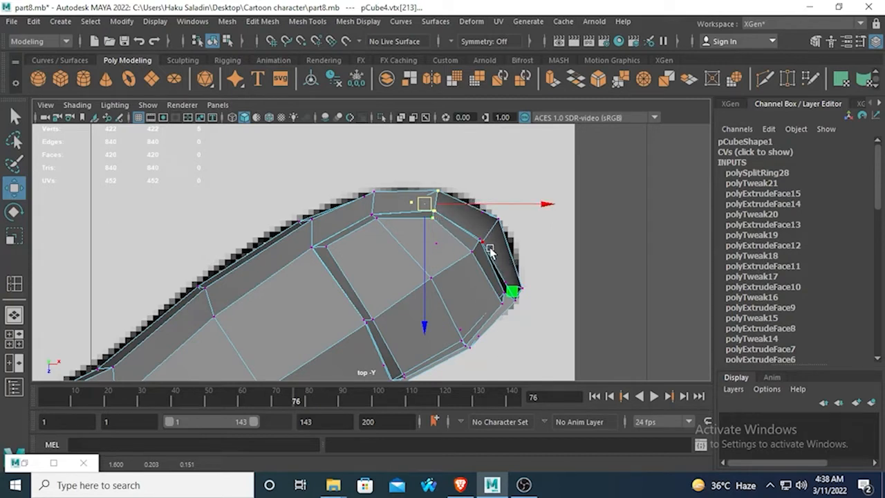
left_click_drag(474, 199, 486, 221)
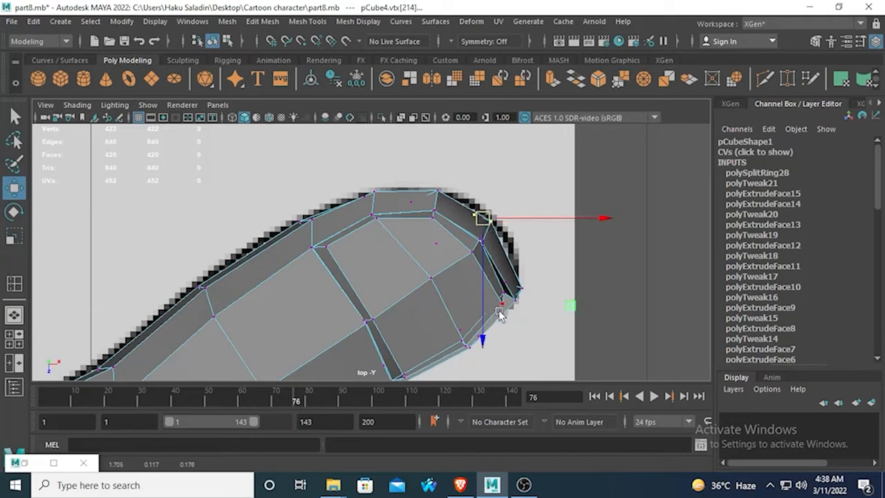
- Move the nail rim vertices on the index-finger side, down to the nail's base corner, closer to the thumb outline
middle_click_drag(490, 295, 463, 273, "alt")
middle_click_drag(385, 225, 389, 252, "alt")
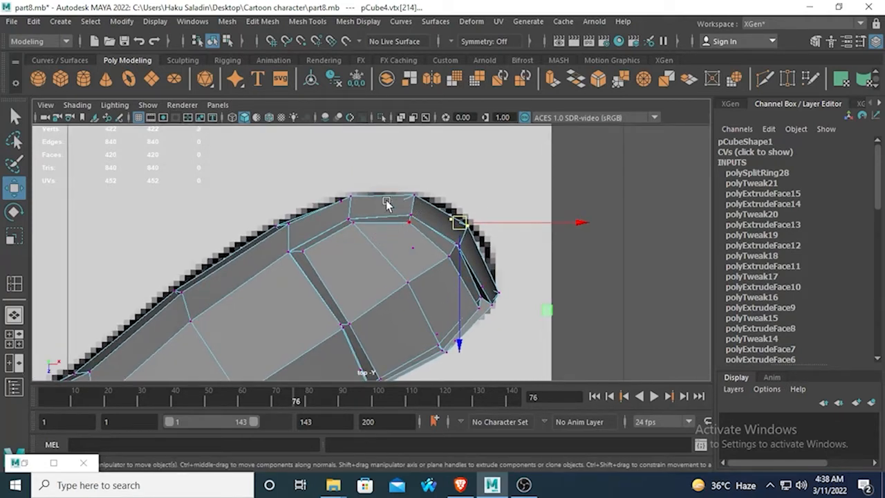
left_click(401, 216)
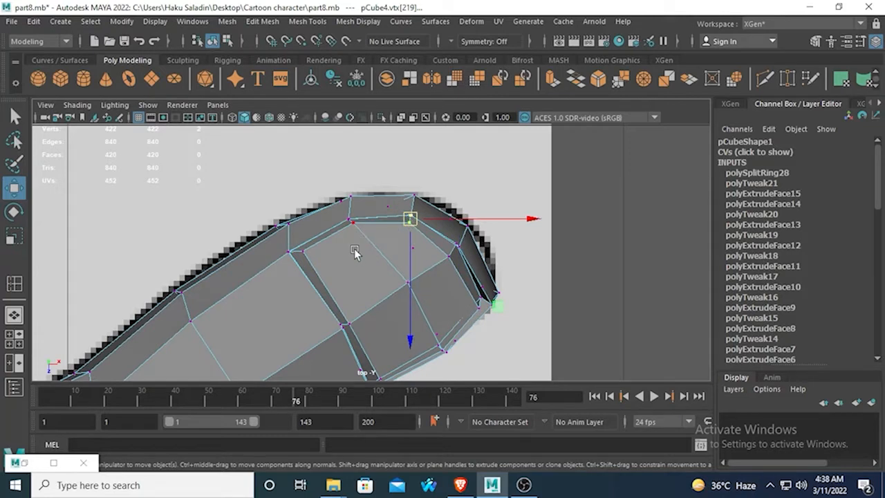
middle_click_drag(353, 268, 351, 231, "alt")
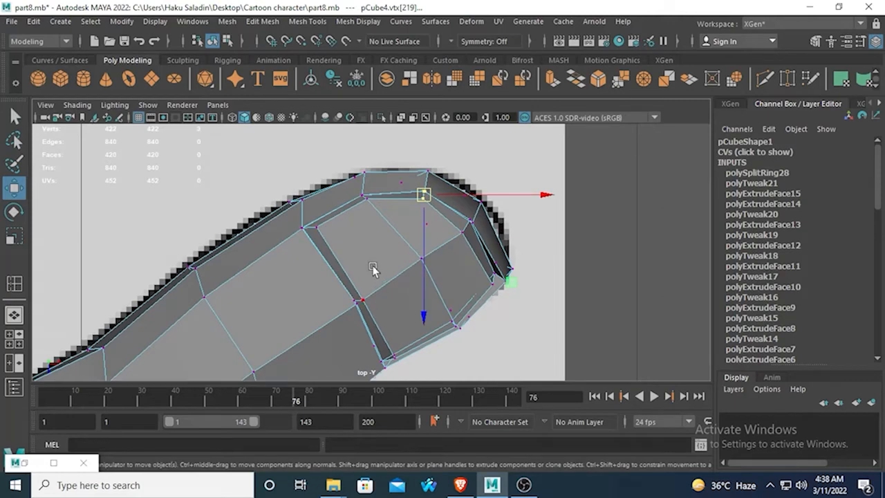
middle_click_drag(374, 270, 353, 282, "alt")
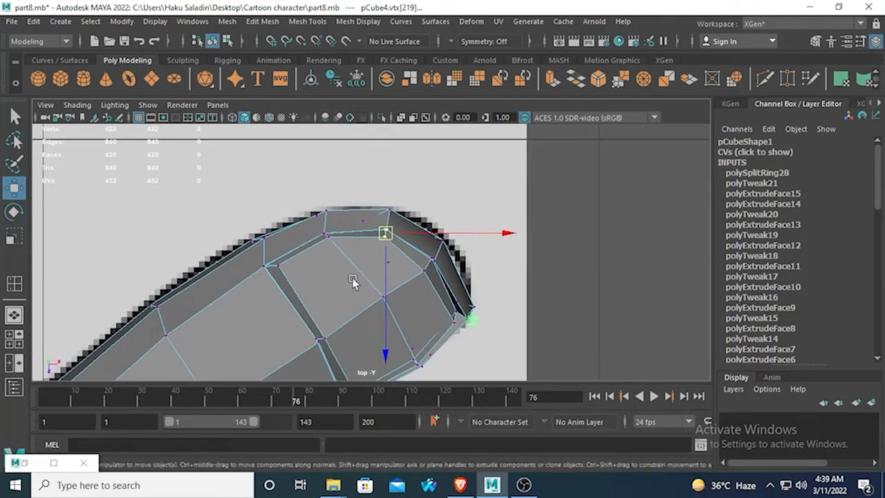
scroll(387, 237, "down", 5)
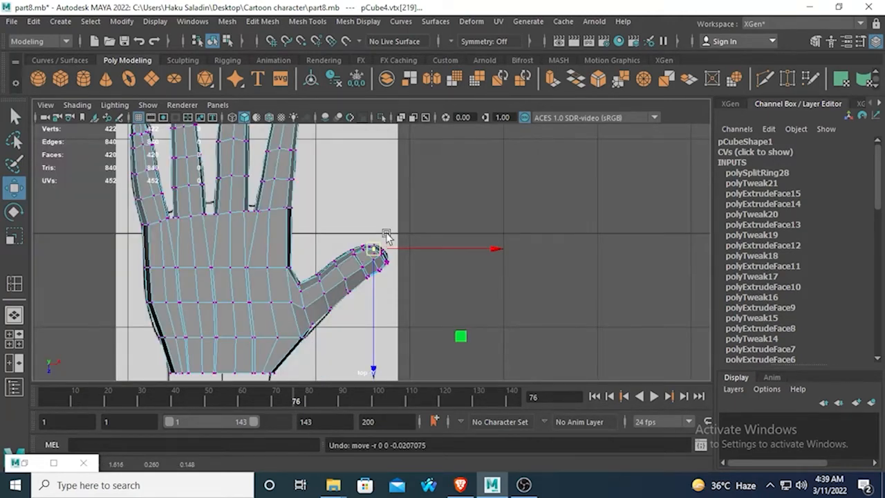
scroll(387, 237, "up", 2)
scroll(387, 237, "down", 2)
scroll(388, 237, "up", 4)
scroll(392, 246, "up", 5)
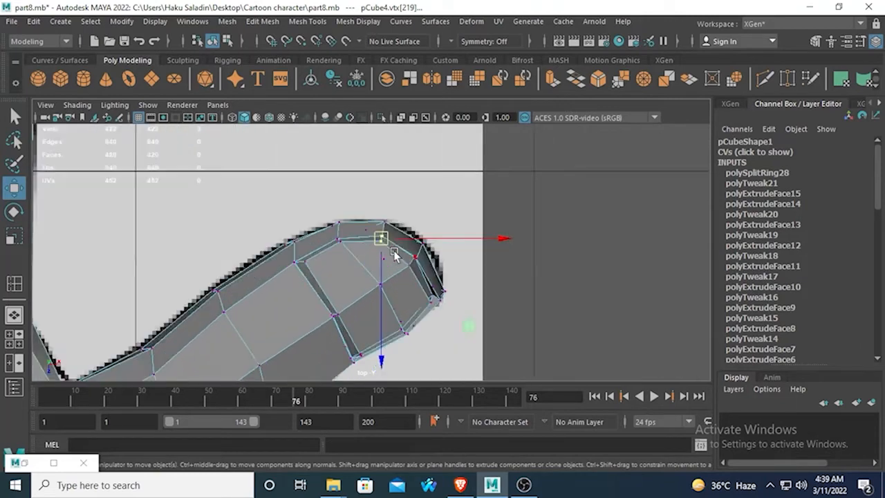
left_click_drag(392, 223, 392, 213)
left_click_drag(333, 250, 307, 219)
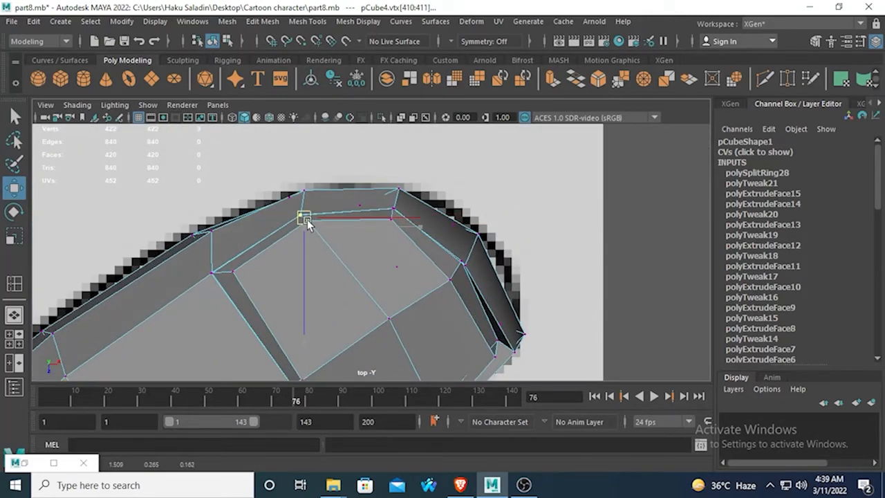
left_click_drag(244, 282, 222, 266)
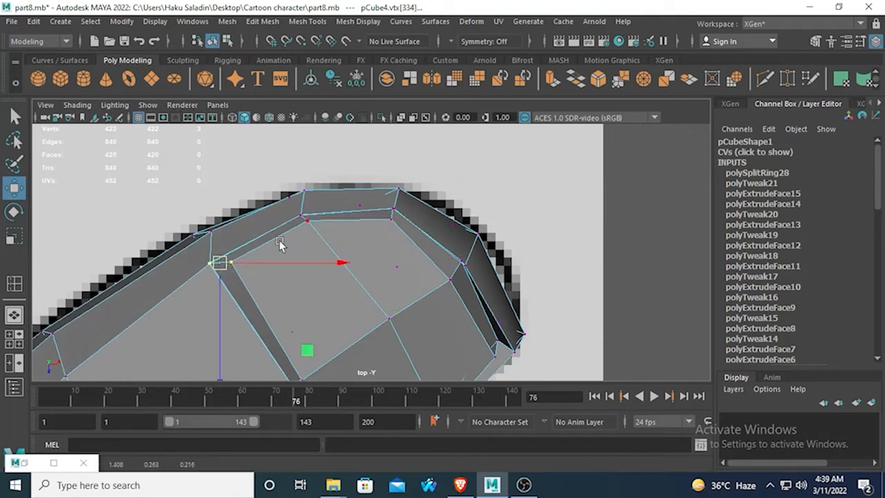
- Check the smoothed thumb in object mode against the reference drawing, and restore the hand's unsmoothed cage
key("3")
right_click_drag(373, 221, 447, 93)
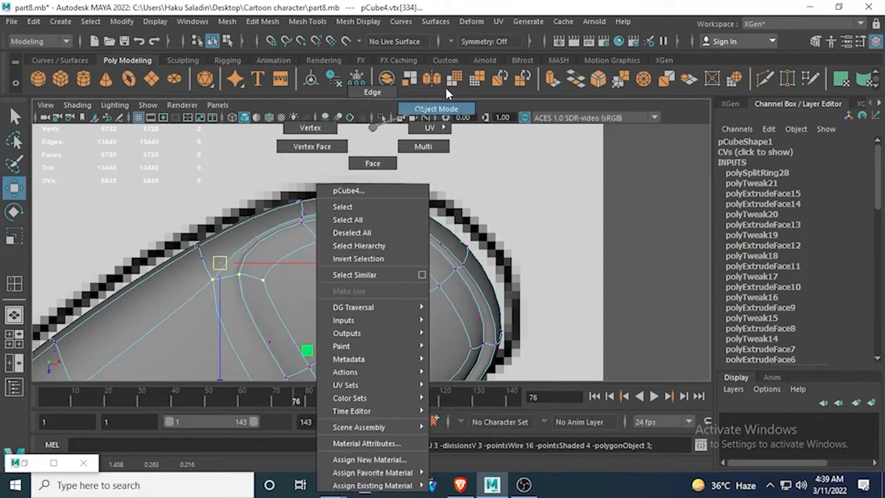
key("f")
left_click(368, 233)
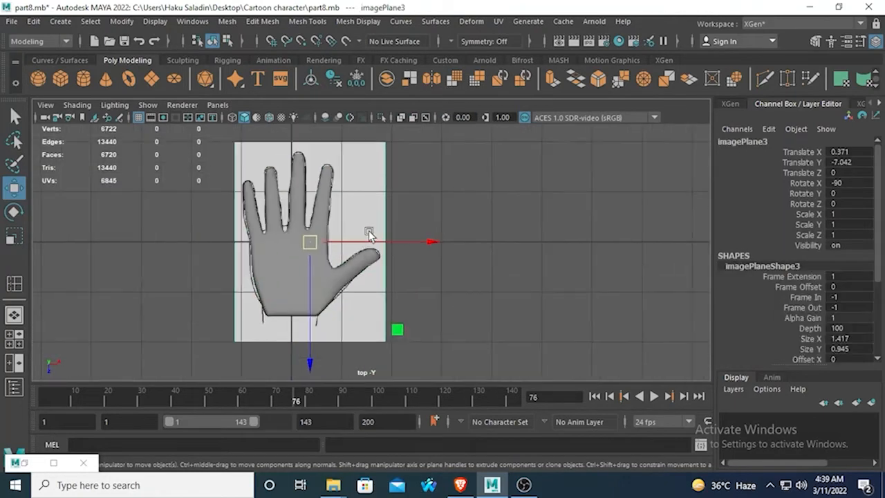
scroll(381, 270, "up", 8)
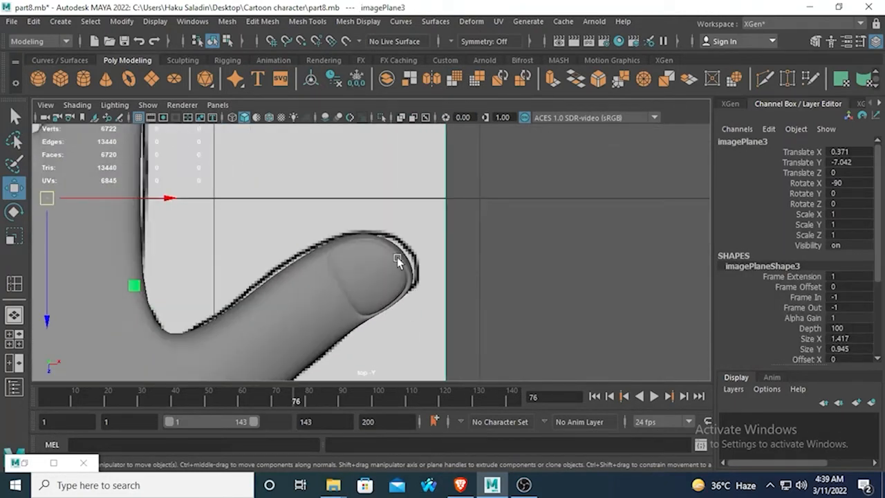
left_click(397, 260)
key("1")
scroll(398, 260, "up", 1)
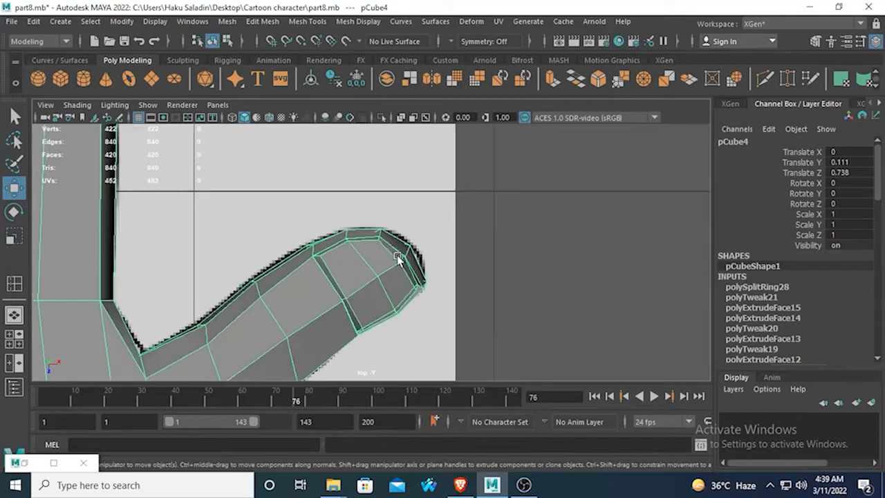
scroll(285, 245, "up", 3)
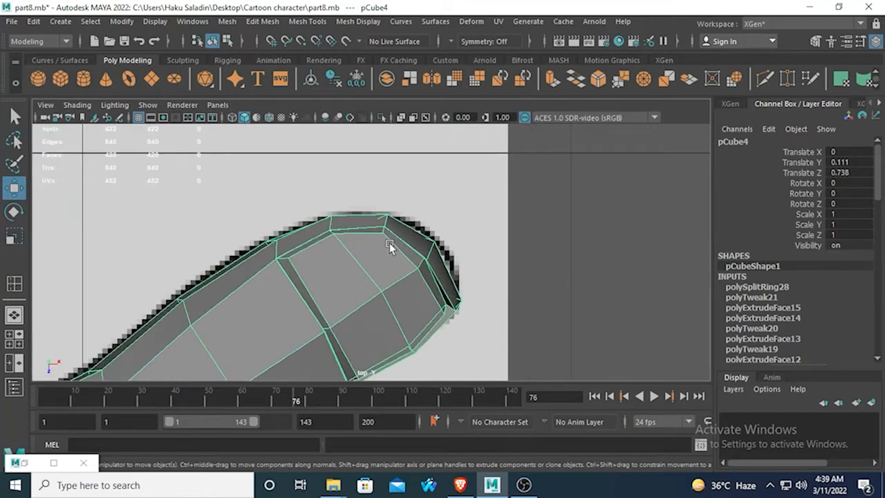
- Try moving the nail rim vertices around the thumb tip outward, preview the smoothed result, and undo the moves
right_click_drag(389, 243, 384, 241)
left_click(379, 228)
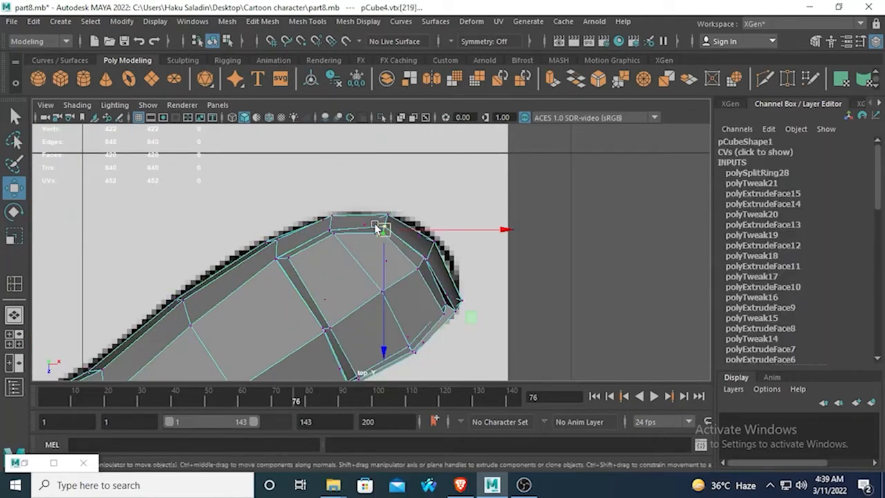
left_click_drag(378, 228, 385, 220)
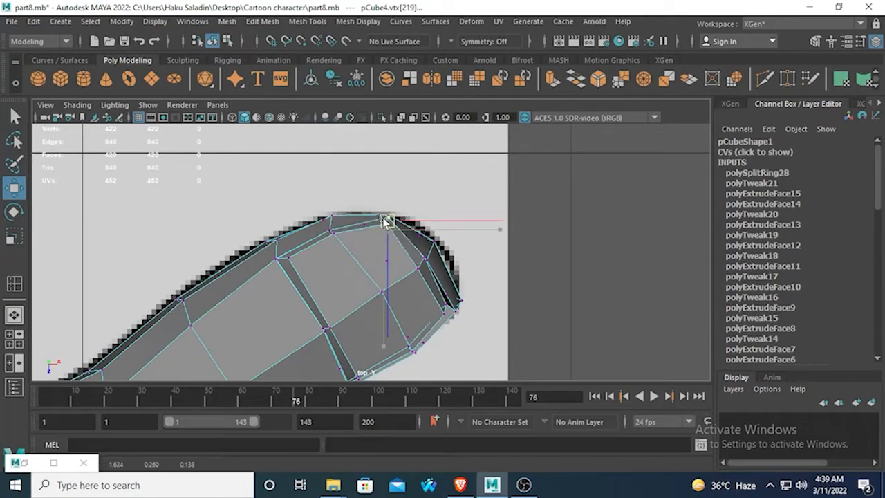
left_click(423, 270)
left_click_drag(423, 268, 428, 253)
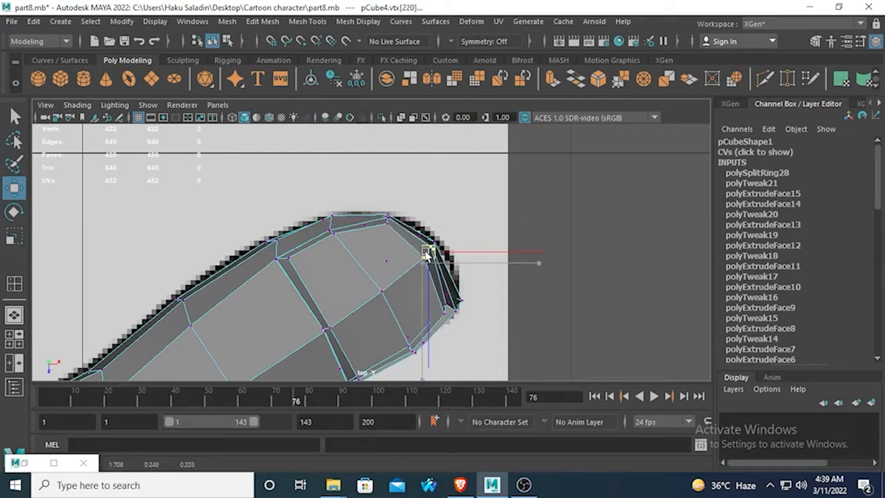
mouse_move(450, 325)
left_mouse_down()
mouse_move(426, 284)
mouse_move(452, 305)
mouse_move(447, 309)
left_mouse_up()
key("3")
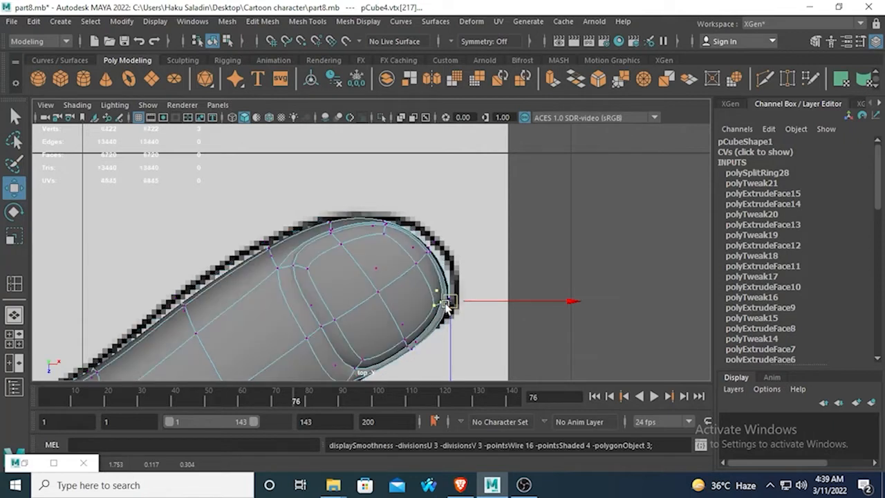
key("ctrl+z")
key("ctrl+z")
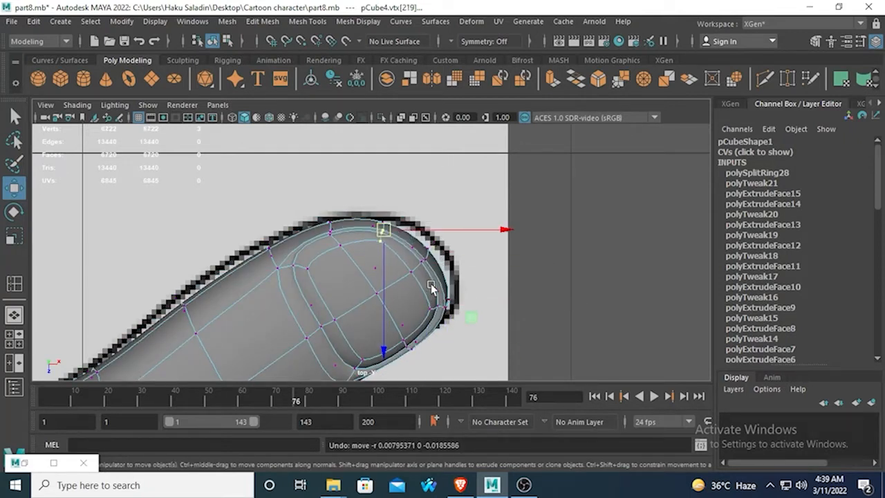
- Try moving the vertices at the end corner and index-finger side of the thumb tip outward to the reference outline, checking them smoothed
left_click_drag(432, 276, 432, 250)
key("1")
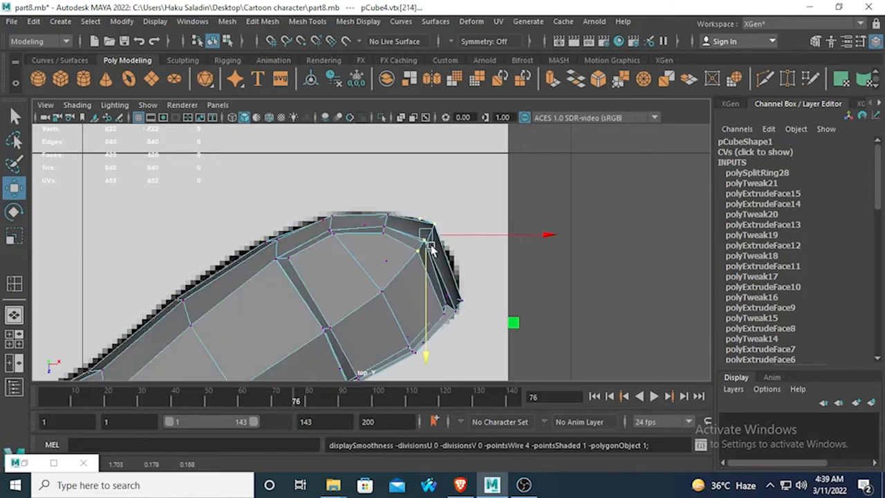
key("3")
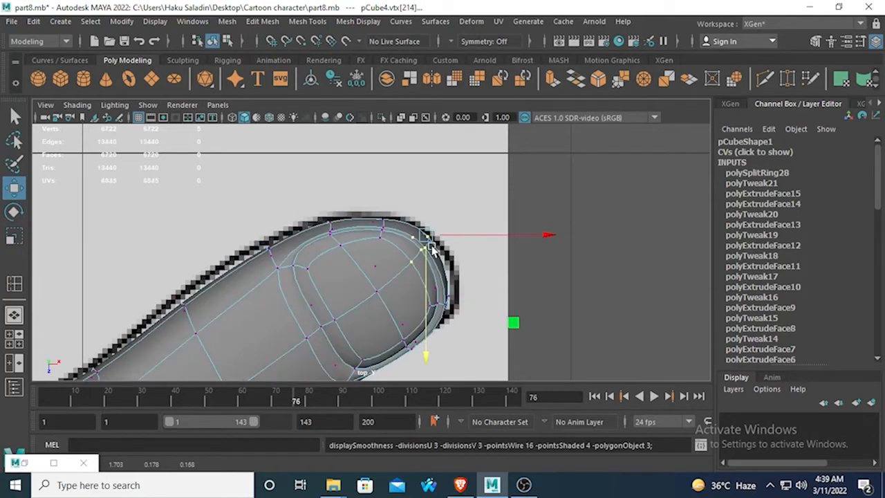
left_click(375, 224)
left_click_drag(380, 224, 374, 211)
- Examine the smoothed thumb and nail from several angles in the perspective view in object mode
scroll(374, 214, "down", 15)
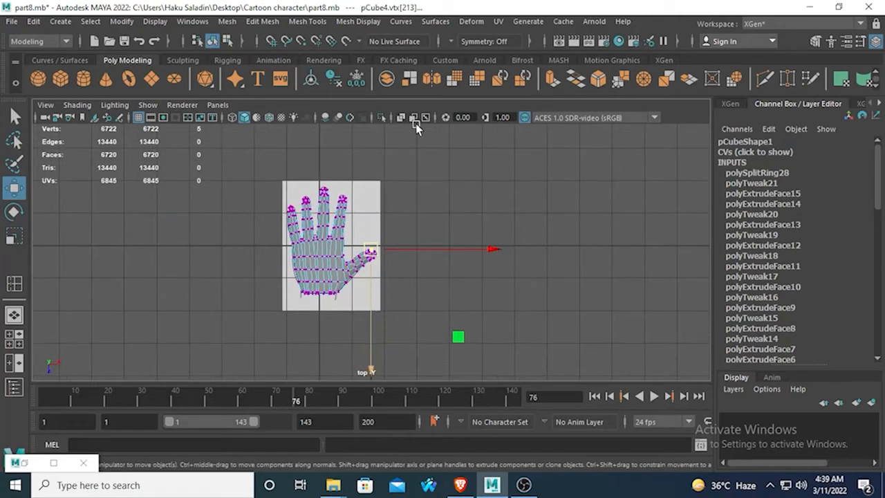
key("space")
key("space")
left_click_drag(446, 223, 415, 174, "alt")
left_click_drag(364, 238, 330, 237, "alt")
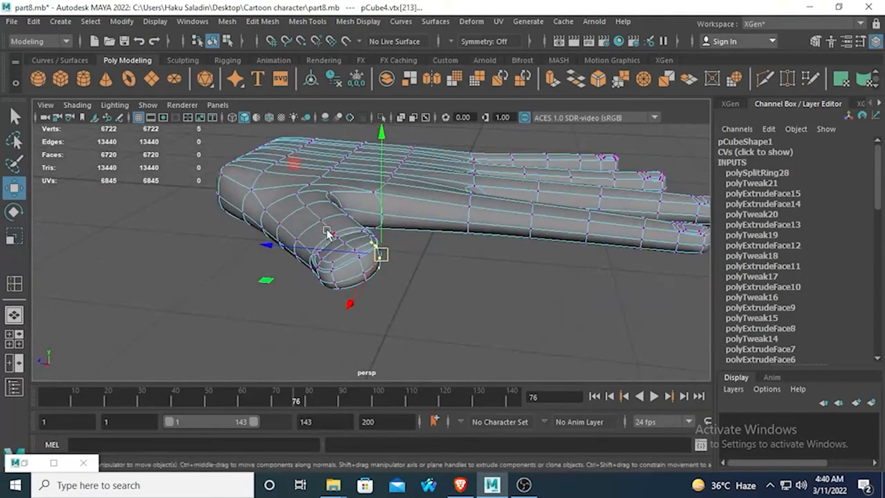
right_click_drag(327, 126, 344, 100)
left_click_drag(519, 387, 341, 132, "alt")
right_click_drag(341, 127, 382, 76)
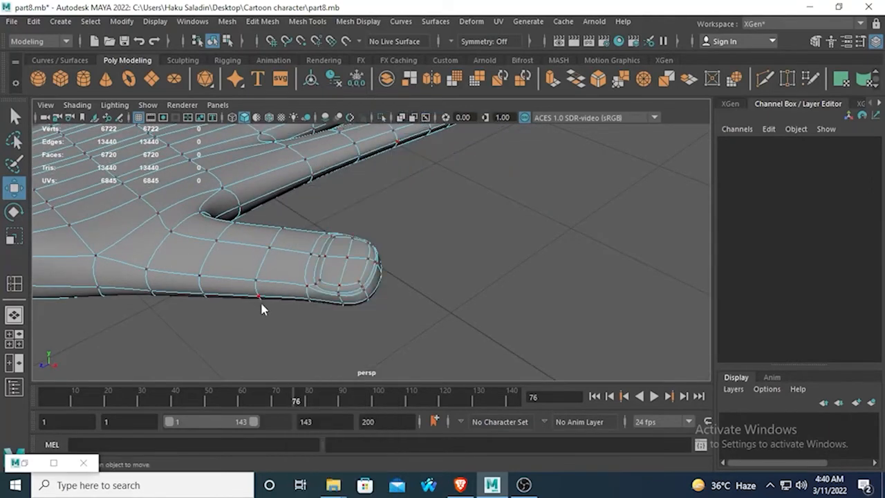
right_click_drag(261, 127, 325, 108)
left_click(430, 235)
left_click_drag(431, 235, 444, 331, "alt")
- Undo the last vertex moves at the thumb tip
key("ctrl+z")
key("ctrl+z")
key("ctrl+z")
key("ctrl+z")
key("ctrl+z")
key("ctrl+z")
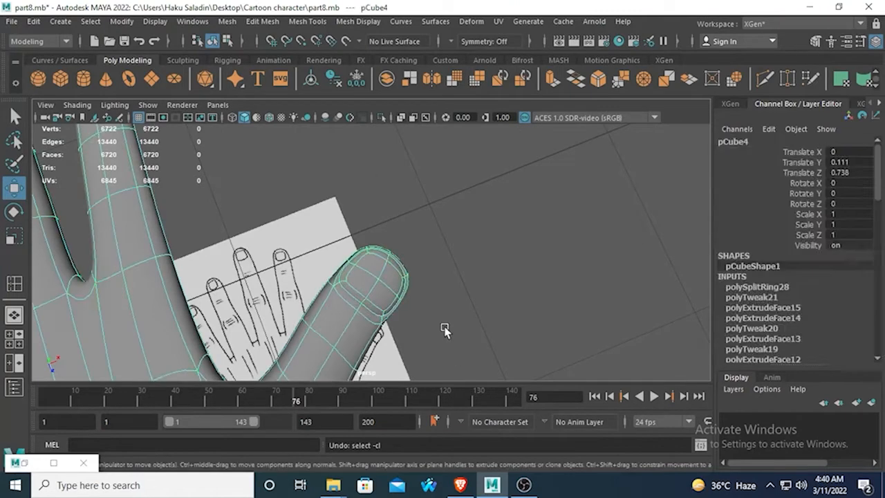
key("ctrl+z")
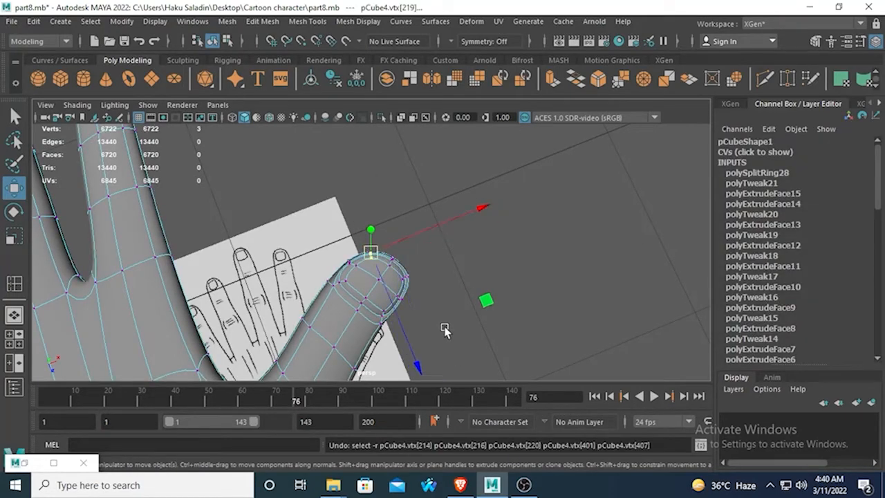
key("ctrl+z")
- Inspect the thumb in object mode, restore the hand's unsmoothed cage, and show the thumb tip in the top view
right_click_drag(373, 128, 422, 111)
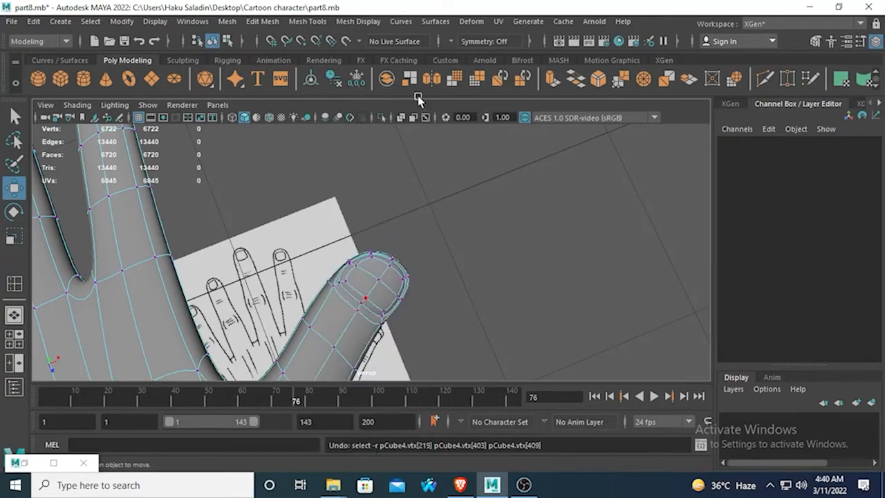
left_click(470, 239)
left_click_drag(470, 239, 386, 304, "alt")
left_click(386, 303)
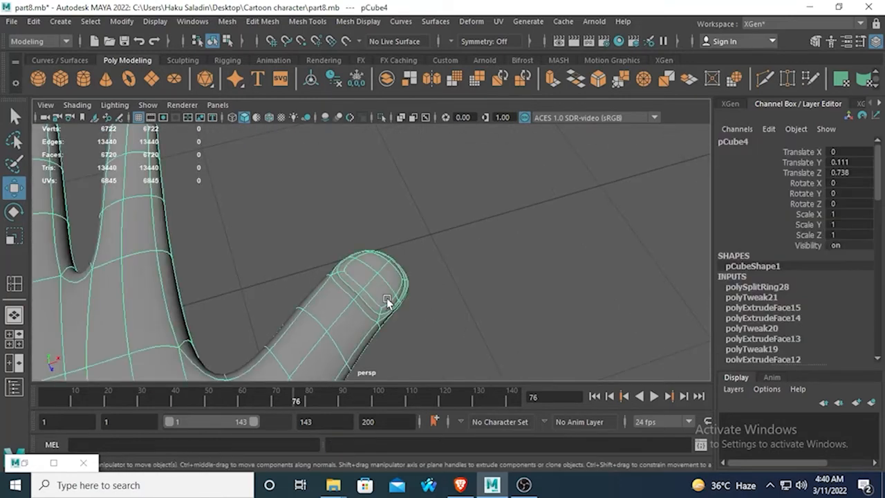
key("1")
key("space")
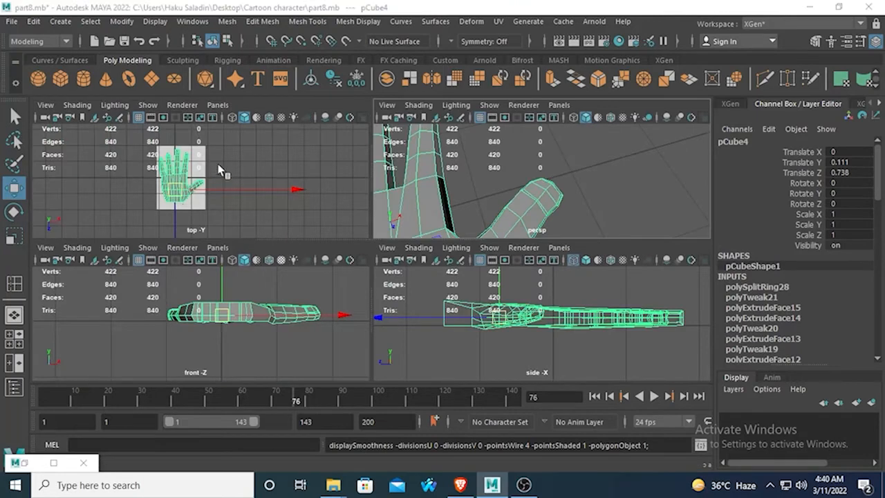
key("space")
scroll(390, 280, "up", 10)
scroll(396, 280, "up", 2)
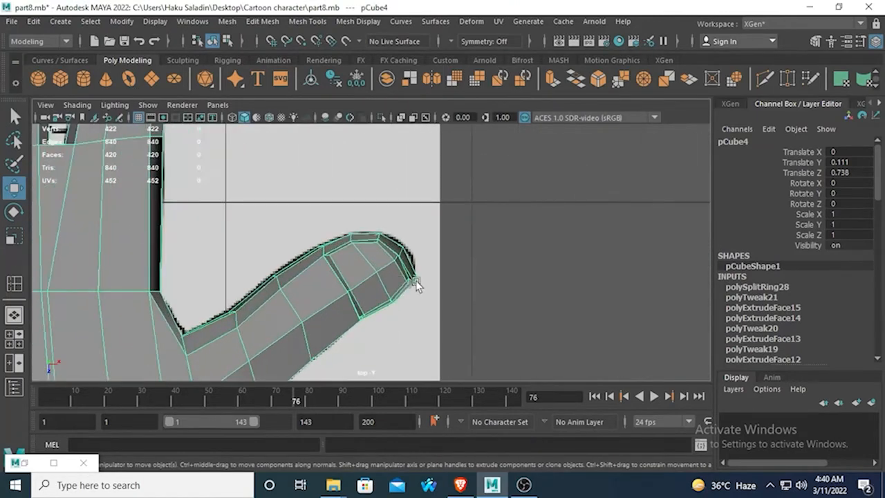
- Move the two outermost vertices at the end of the thumb slightly inward toward the nail and preview the hand smoothed
right_click_drag(415, 280, 397, 276)
left_click_drag(425, 302, 409, 276)
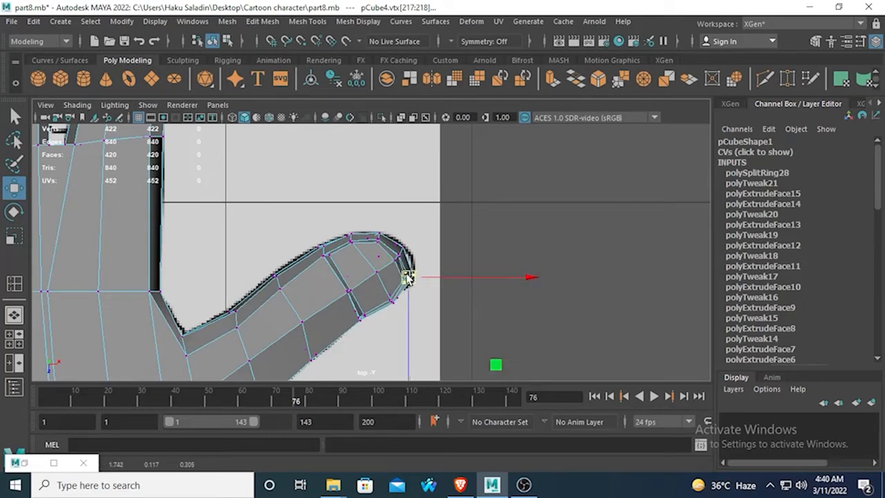
left_click(437, 328)
scroll(408, 297, "up", 2)
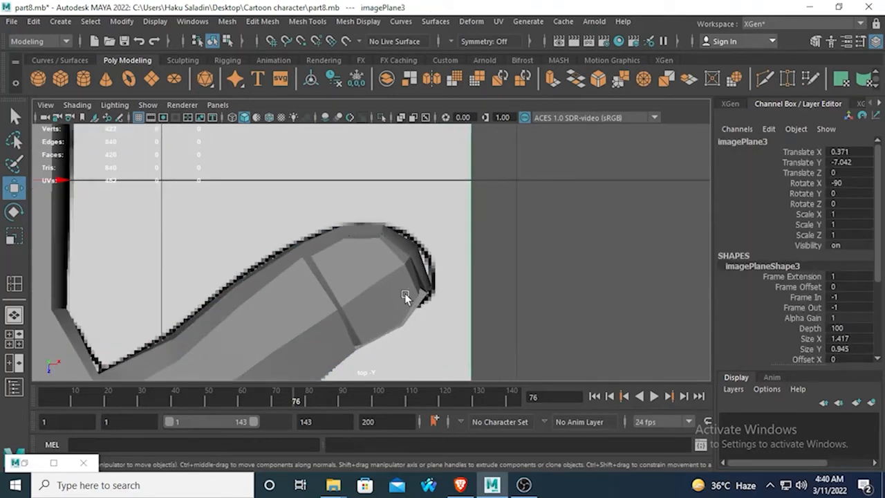
right_click_drag(429, 128, 379, 124)
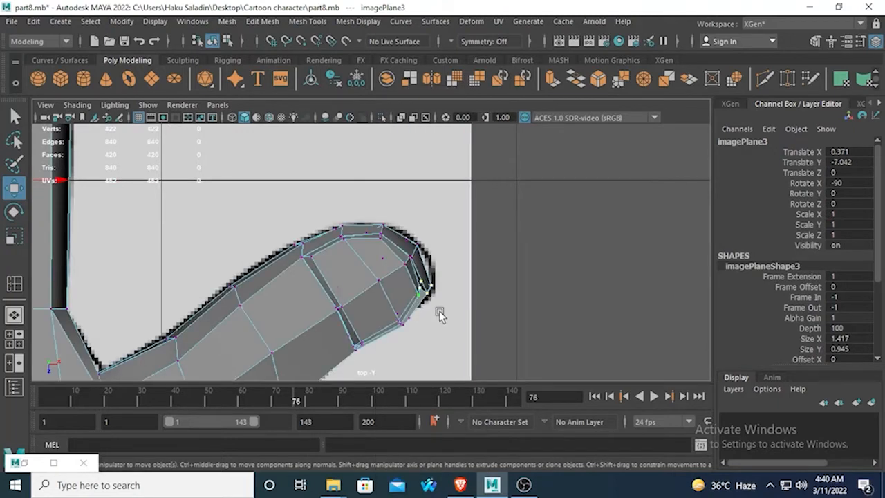
left_click_drag(417, 276, 431, 308)
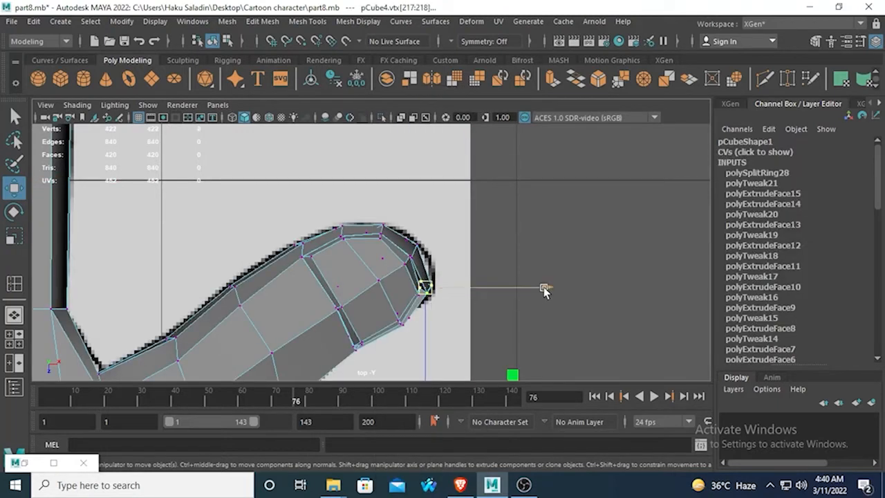
left_click_drag(545, 291, 539, 291)
key("ctrl+z")
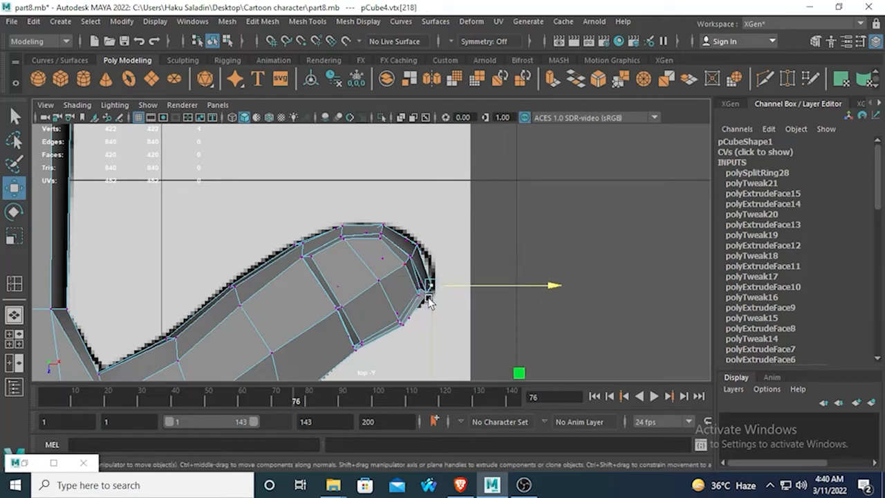
left_click_drag(417, 276, 430, 300)
left_click_drag(558, 285, 545, 286)
key("3")
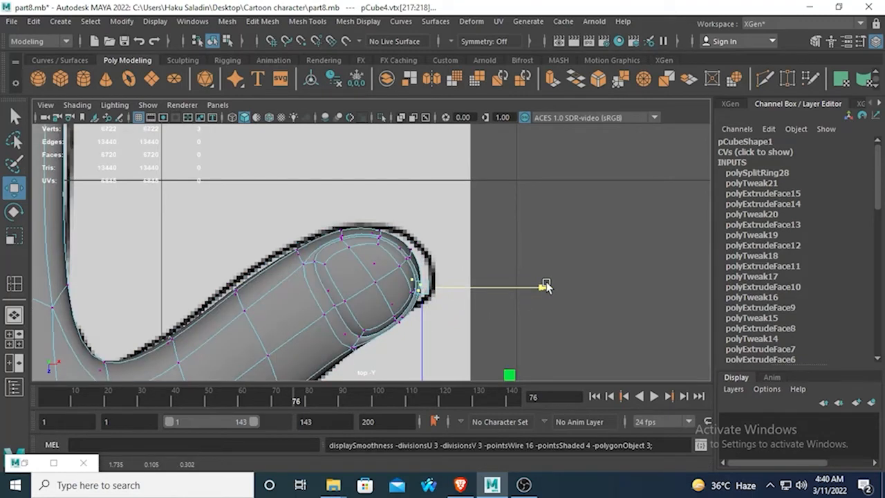
- Examine the smoothed thumb and nail up close in object mode in the perspective view
right_click_drag(368, 126, 414, 104)
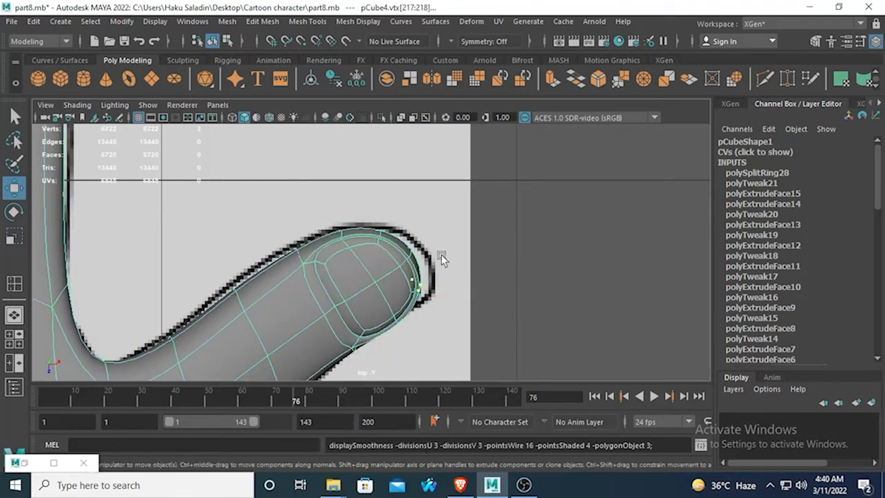
left_click(441, 254)
key("f")
key("space")
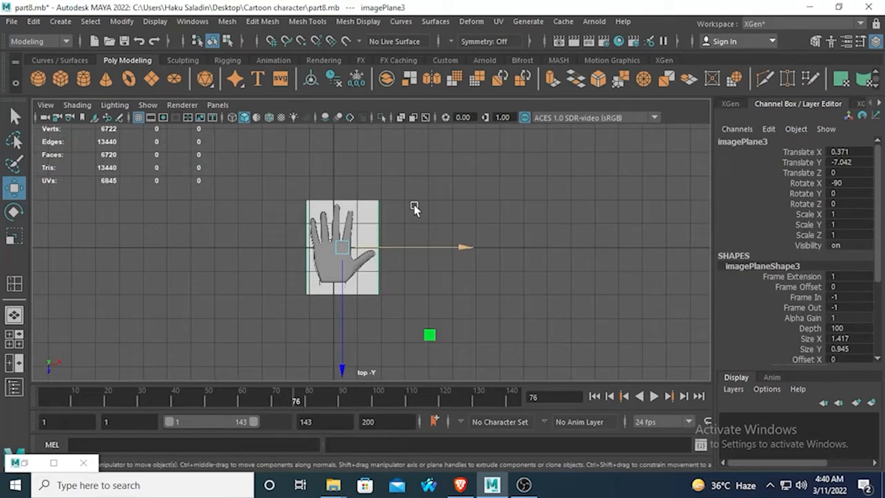
key("space")
left_click_drag(474, 222, 509, 287, "alt")
scroll(508, 286, "down", 6)
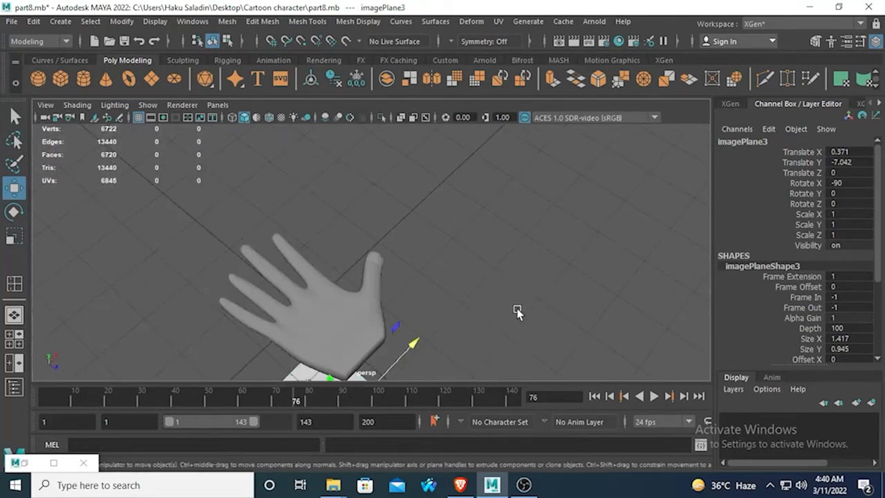
scroll(518, 310, "up", 6)
scroll(468, 311, "up", 5)
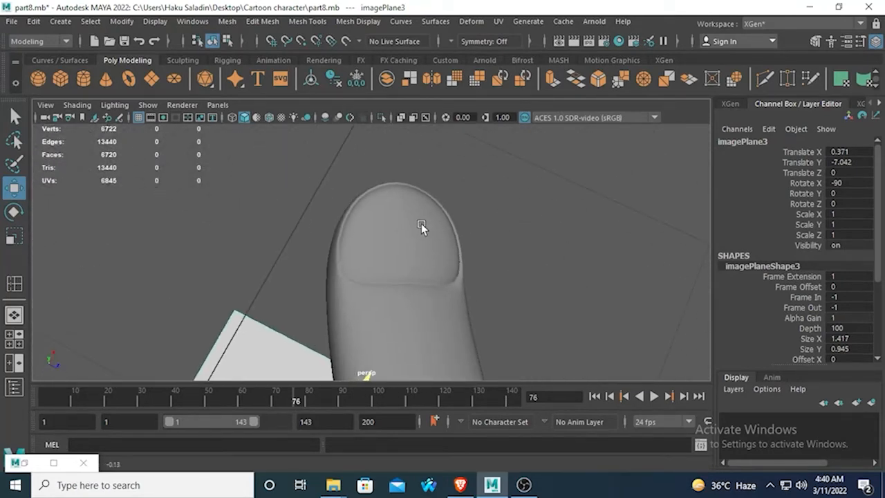
- On the unsmoothed cage in the top view, move the middle vertices of the thumbnail's base back toward the palm and preview the result smoothed
left_click(408, 270)
key("1")
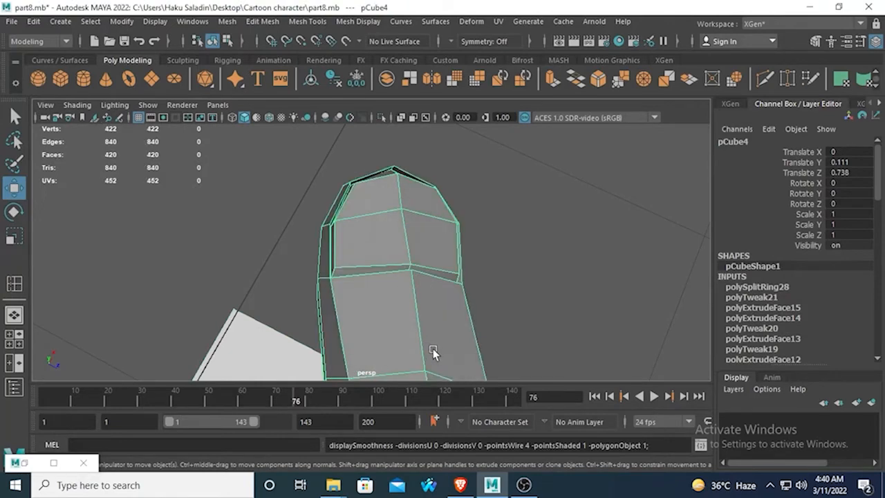
key("space")
key("space")
scroll(345, 231, "up", 10)
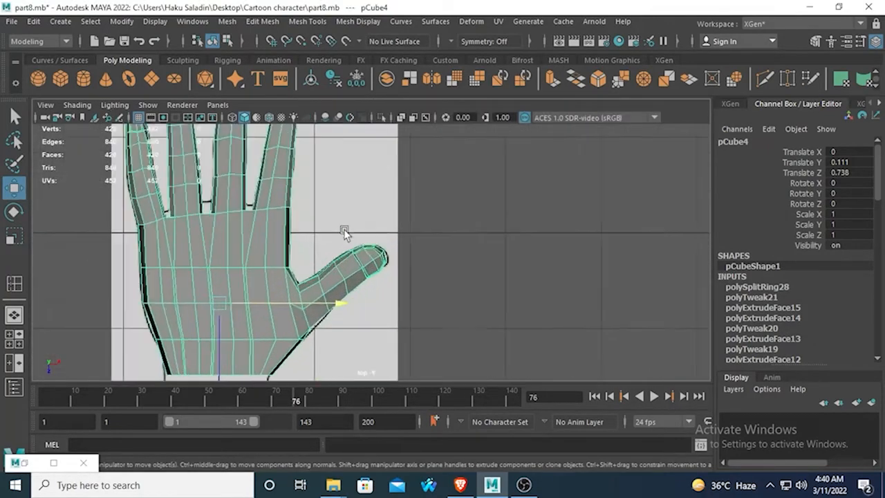
right_click_drag(308, 262, 252, 130)
scroll(309, 307, "up", 4)
left_click(276, 258)
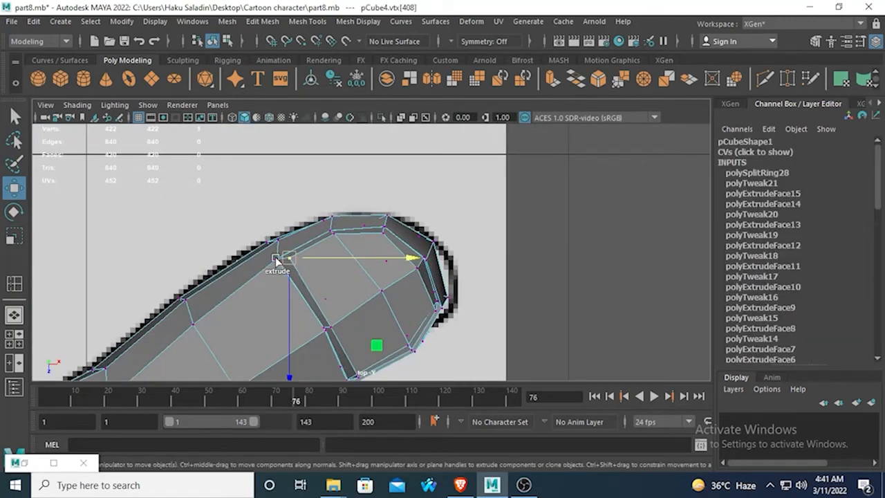
left_click(289, 269)
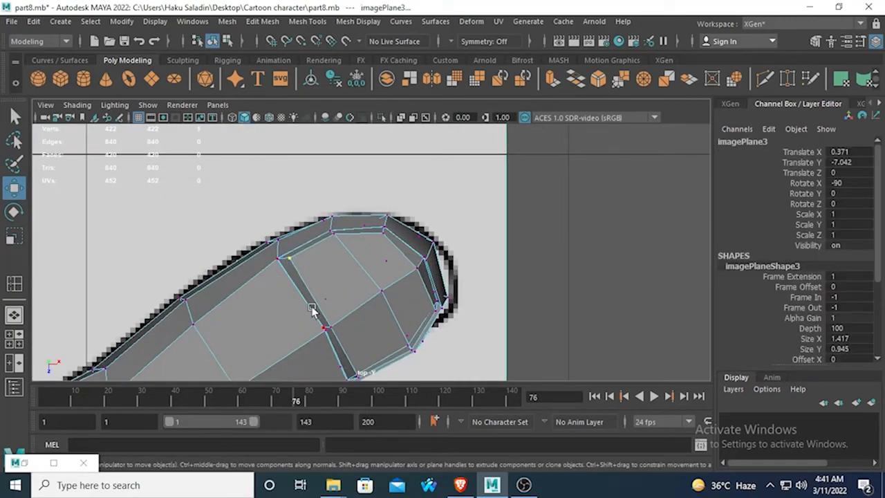
left_click(329, 335)
left_click_drag(326, 329, 301, 329)
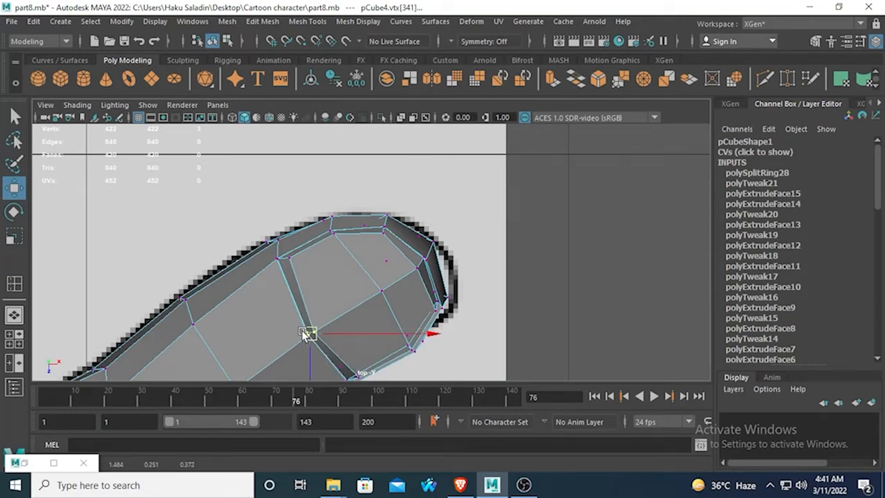
key("3")
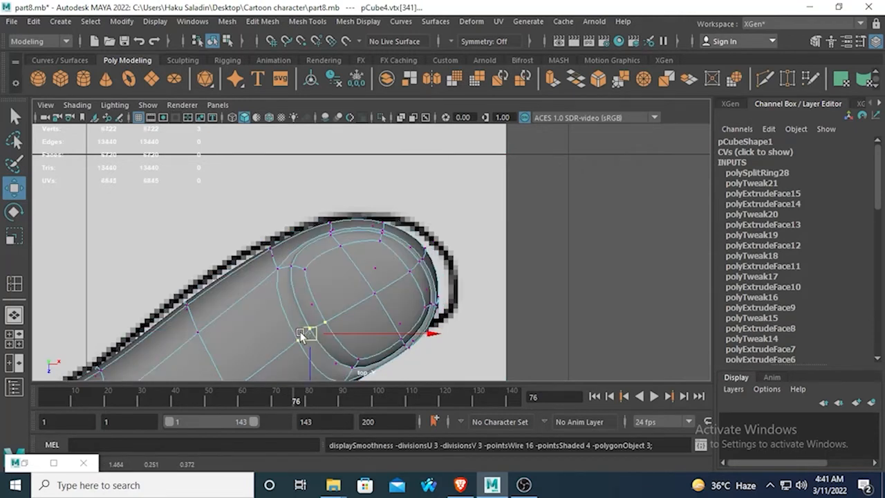
- Inspect the smoothed thumb and its nail in object mode, from above and in the perspective view
right_click_drag(285, 280, 379, 106)
left_click(419, 169)
scroll(412, 173, "down", 12)
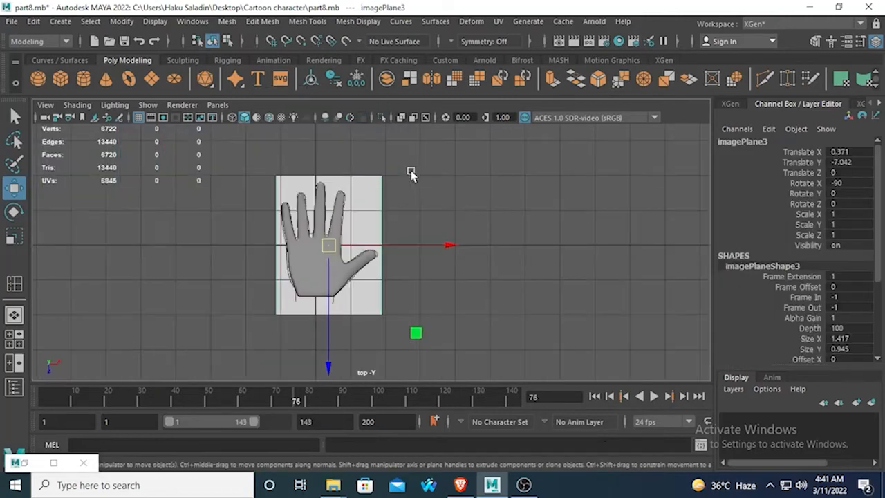
scroll(412, 173, "up", 4)
scroll(413, 174, "up", 5)
key("space")
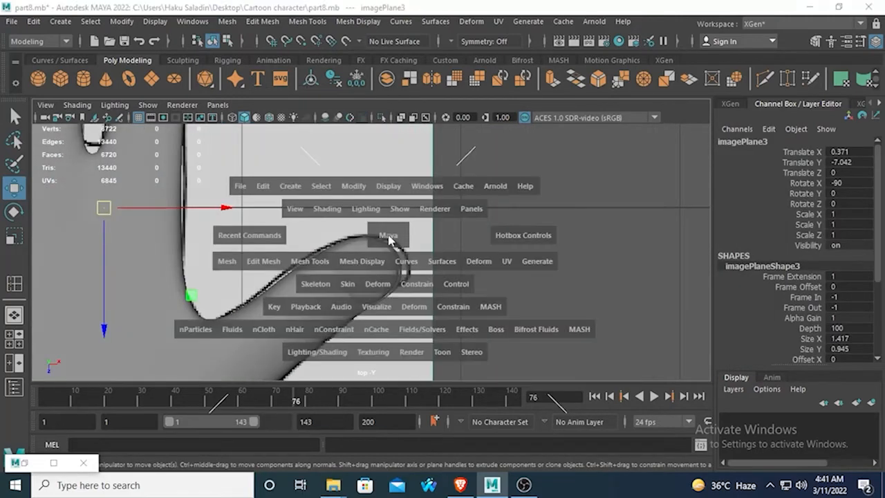
key("space")
key("space")
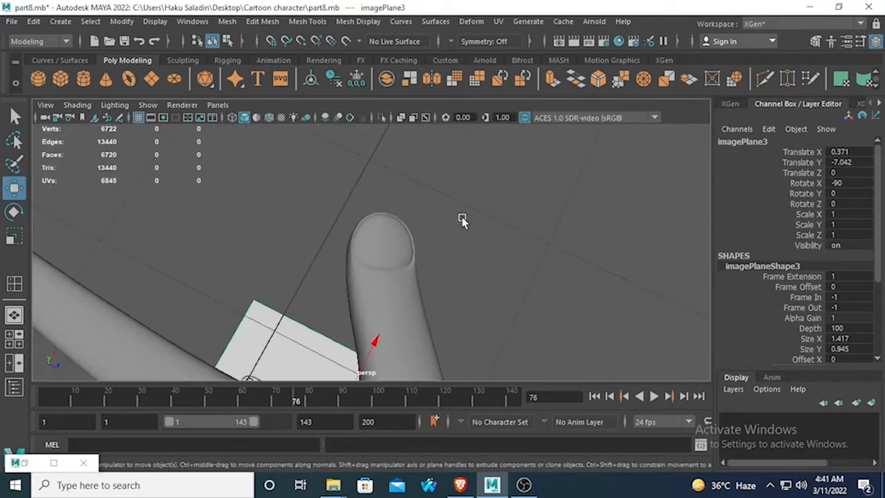
left_click_drag(460, 219, 423, 293, "alt")
scroll(422, 293, "up", 8)
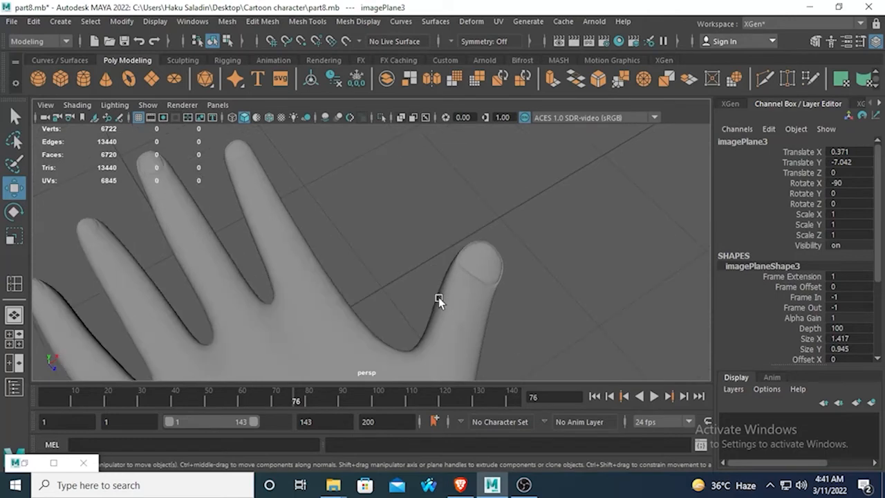
- Restore the hand's unsmoothed cage and show the thumb in wireframe over the reference drawing in the top view
left_click(473, 266)
key("1")
key("space")
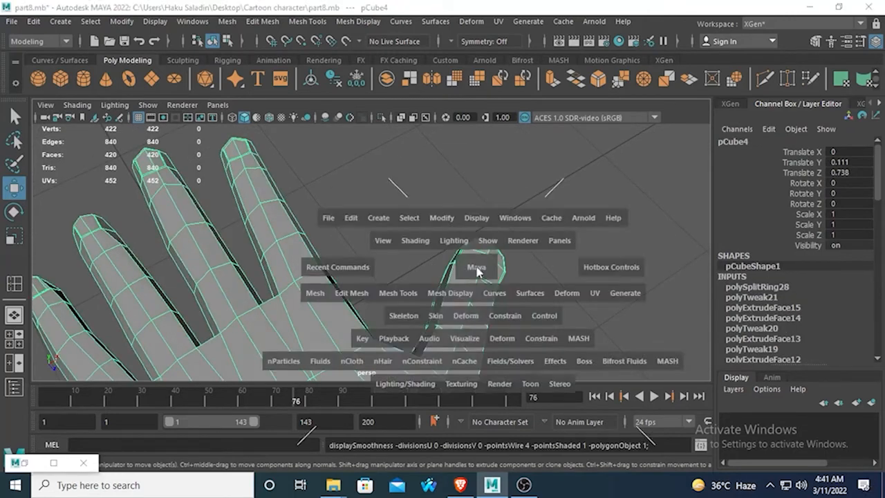
key("space")
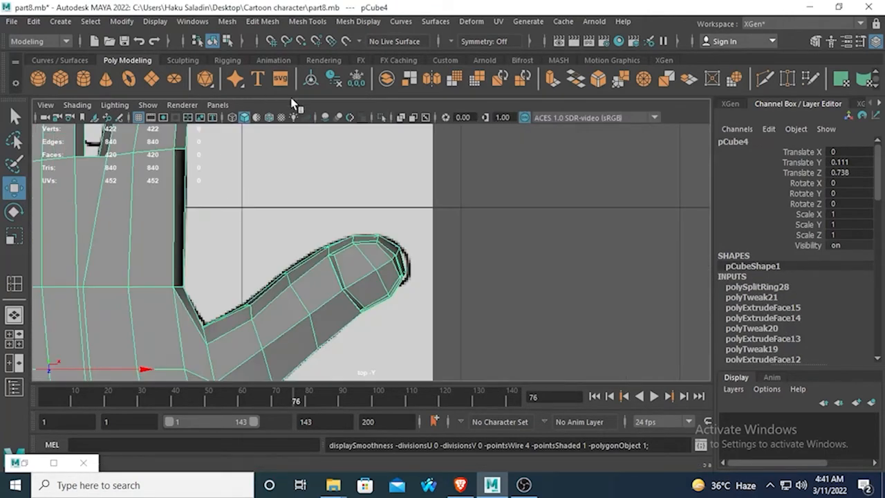
left_click(244, 118)
scroll(306, 231, "up", 4)
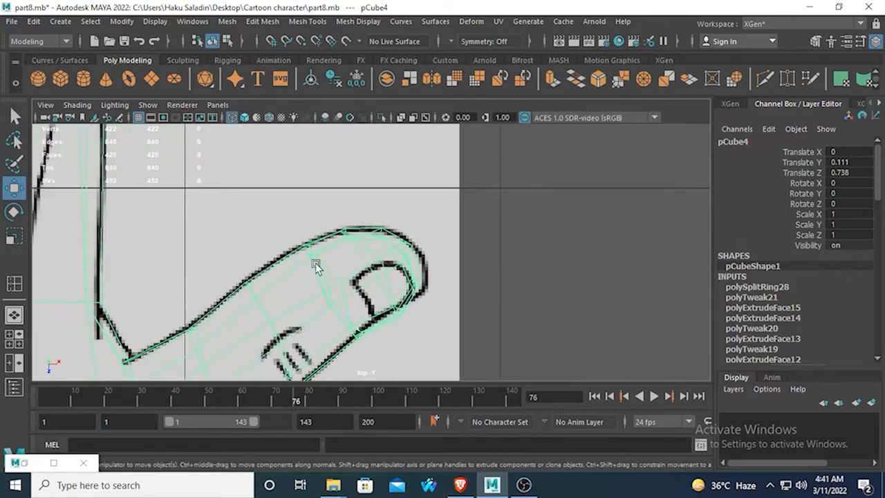
- Select the row of vertices across the thumb at the nail's base and try moving it along Z
right_click(316, 262)
right_click_drag(268, 137, 253, 128)
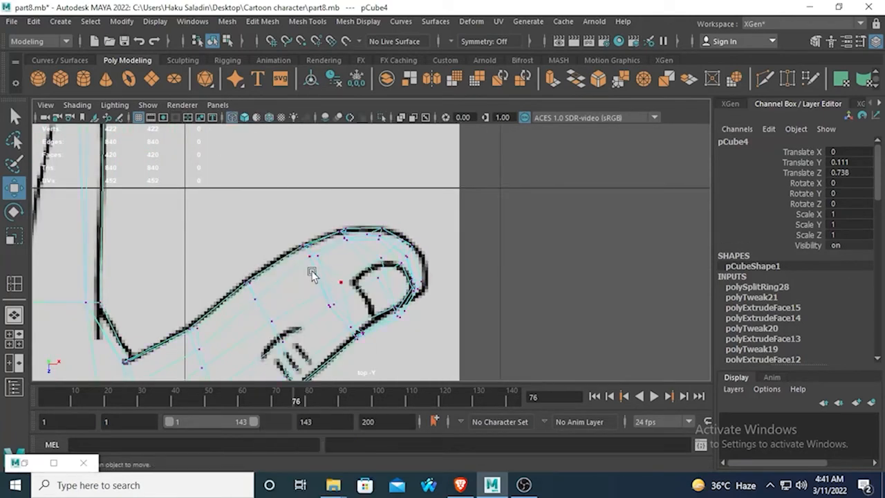
left_click(309, 267)
left_click_drag(302, 255, 365, 338)
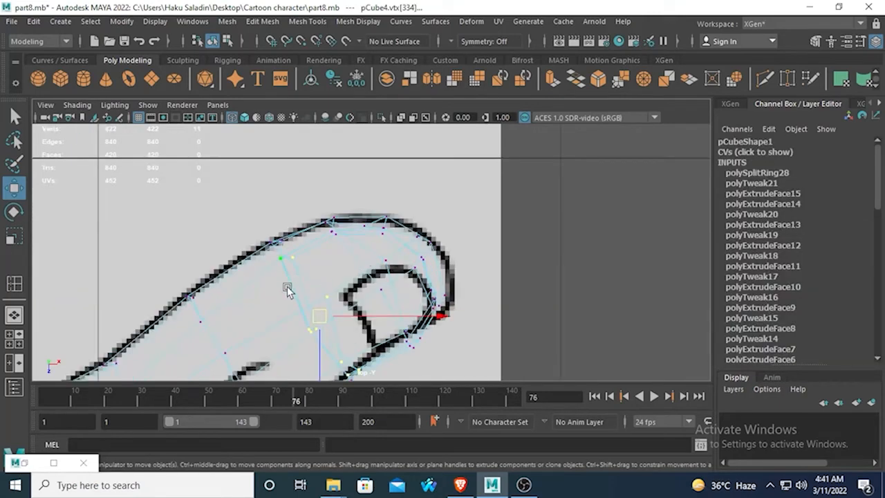
scroll(307, 322, "down", 4)
scroll(339, 313, "up", 8)
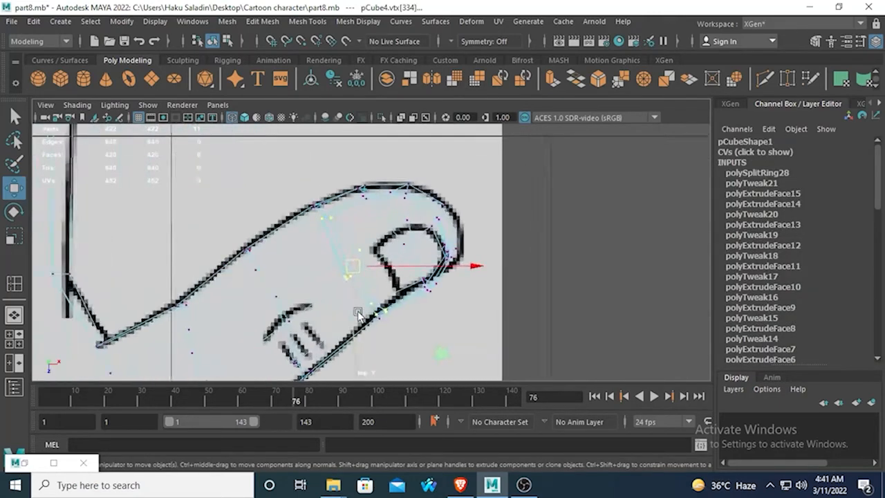
left_click_drag(341, 343, 342, 362)
key("ctrl+z")
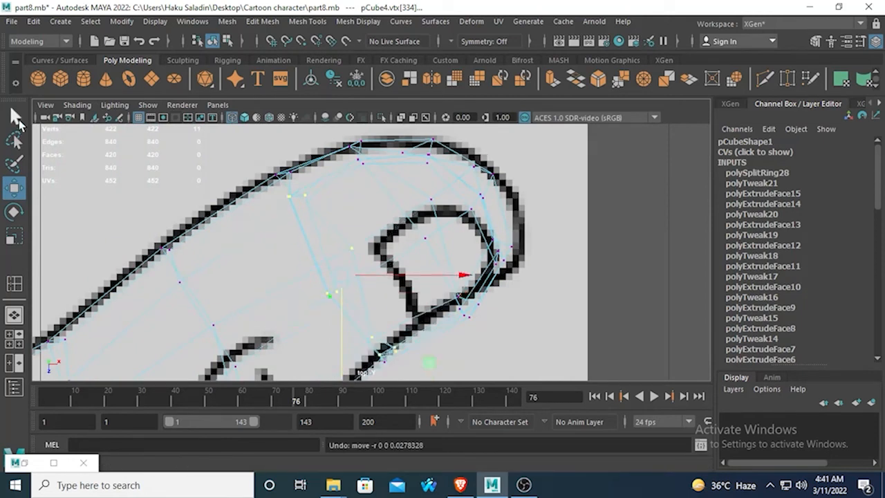
- Refine the vertex selection at the thumbnail's base, return to shaded display, move the vertices toward the thumb tip, and preview the hand smoothed
key("q")
left_click_drag(353, 318, 394, 355)
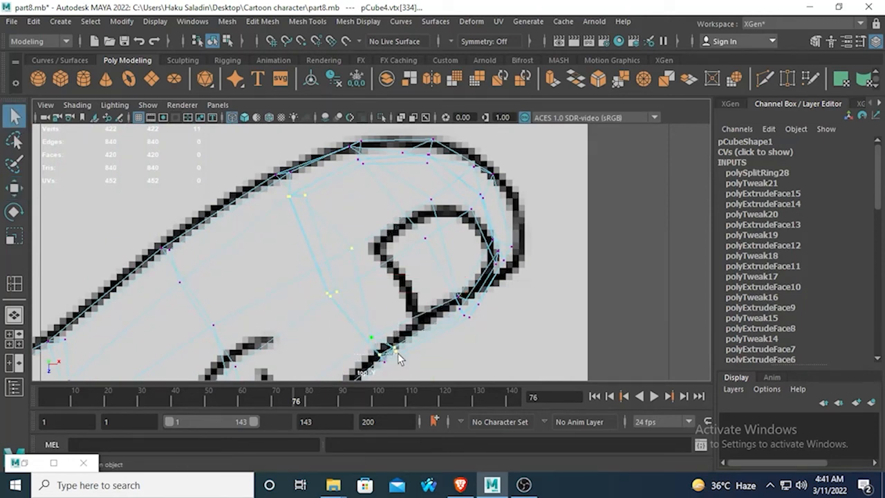
left_click(395, 352)
left_click_drag(369, 356, 382, 360)
left_click_drag(311, 237, 407, 326, "shift")
left_click(289, 197)
left_click(244, 118)
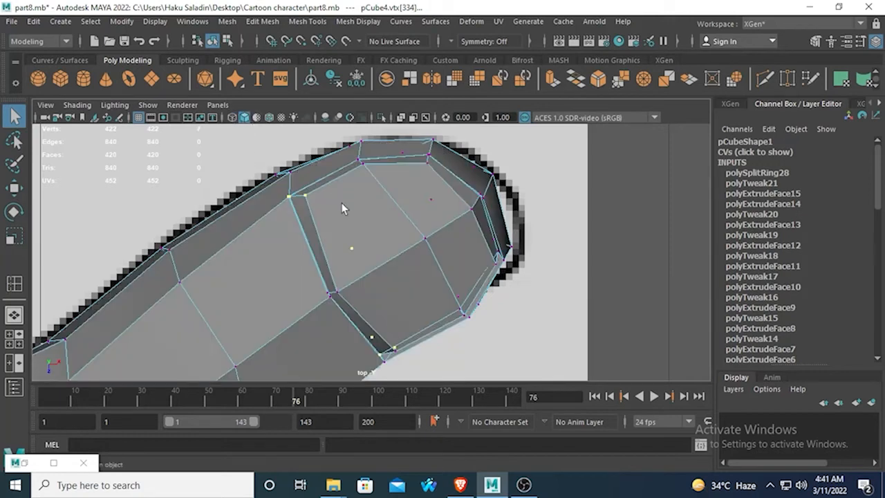
left_click(332, 276, "shift")
left_click(16, 187)
left_click_drag(349, 278, 366, 260)
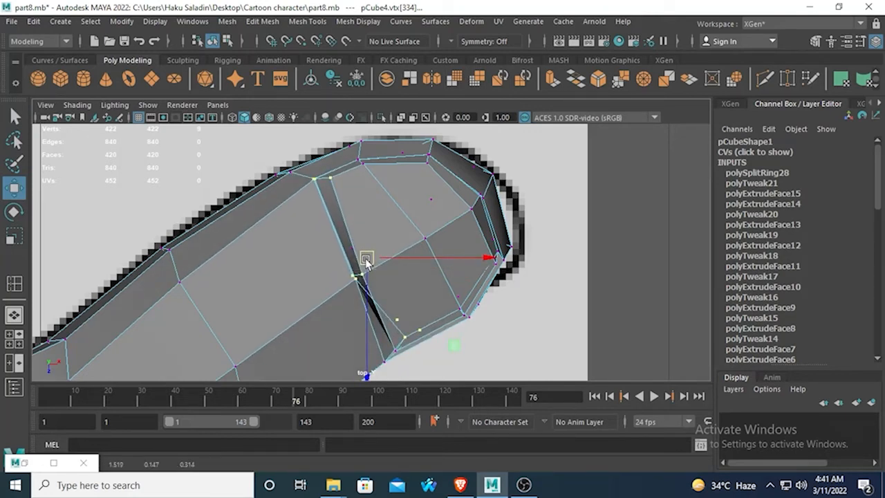
key("3")
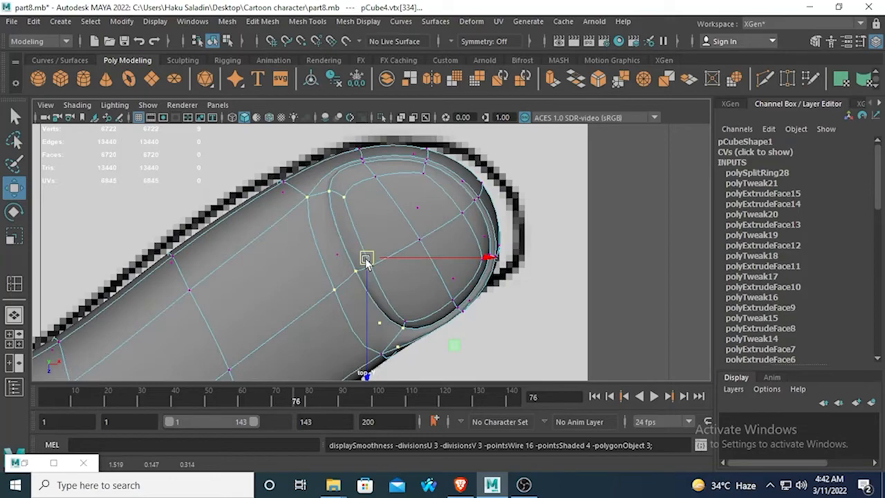
- Check the shape of the smoothed, shortened thumbnail in object mode by orbiting around the thumb in the perspective view
key("a")
key("space")
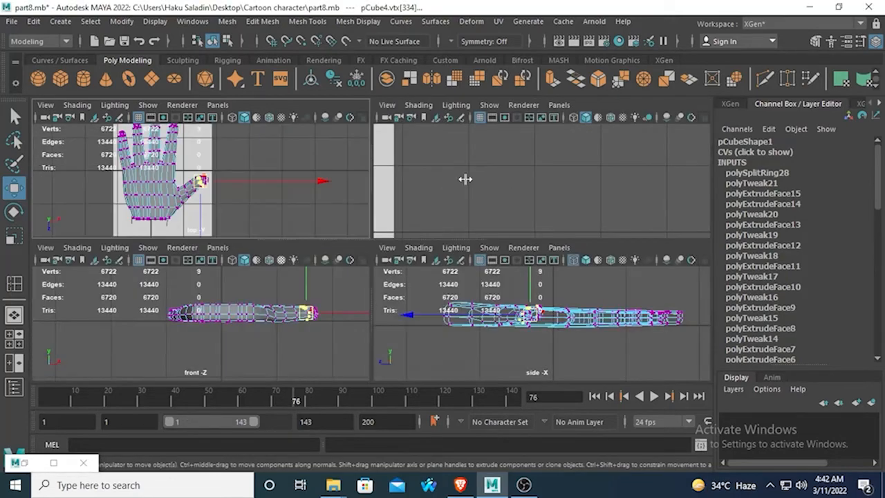
key("space")
left_click_drag(540, 226, 419, 249, "alt")
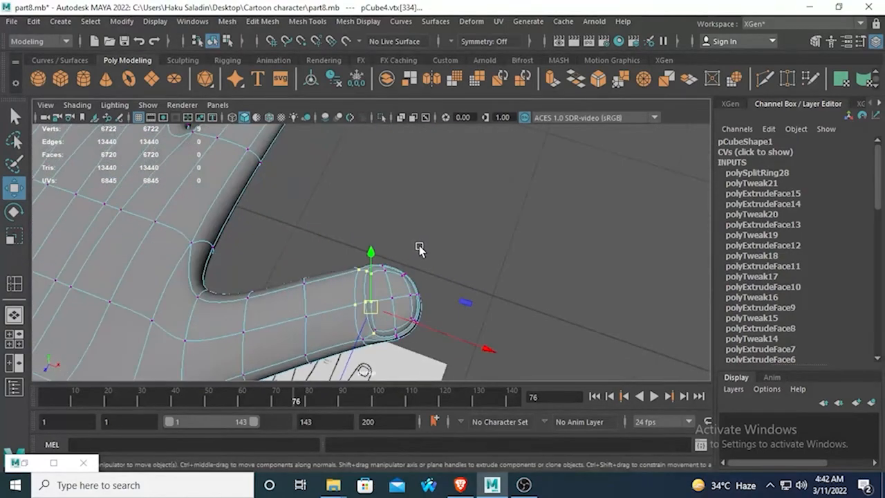
right_click_drag(391, 166, 449, 175)
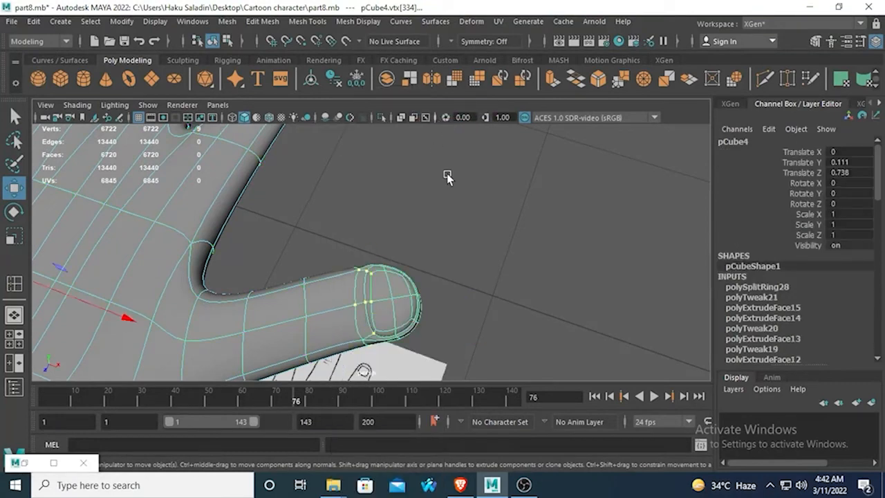
left_click(448, 175)
left_click_drag(449, 175, 396, 209, "alt")
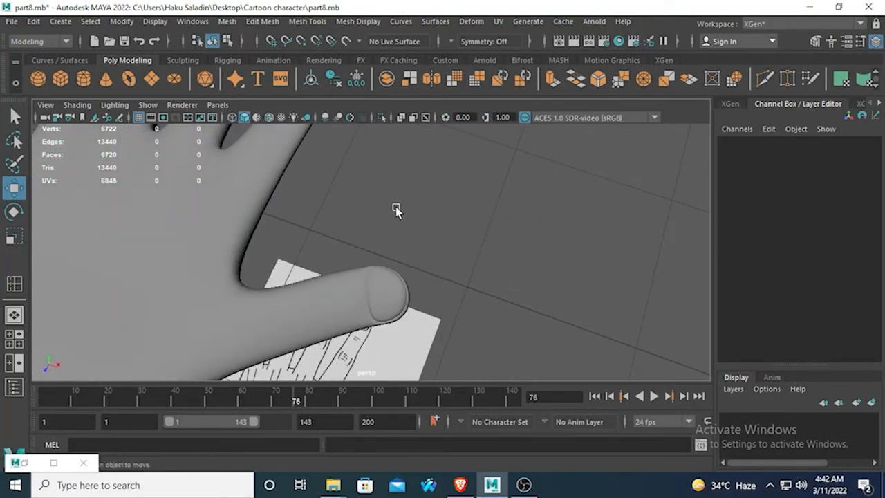
- Return the hand to its unsmoothed cage and undo the last move of the vertices at the thumbnail's base
left_click(405, 296)
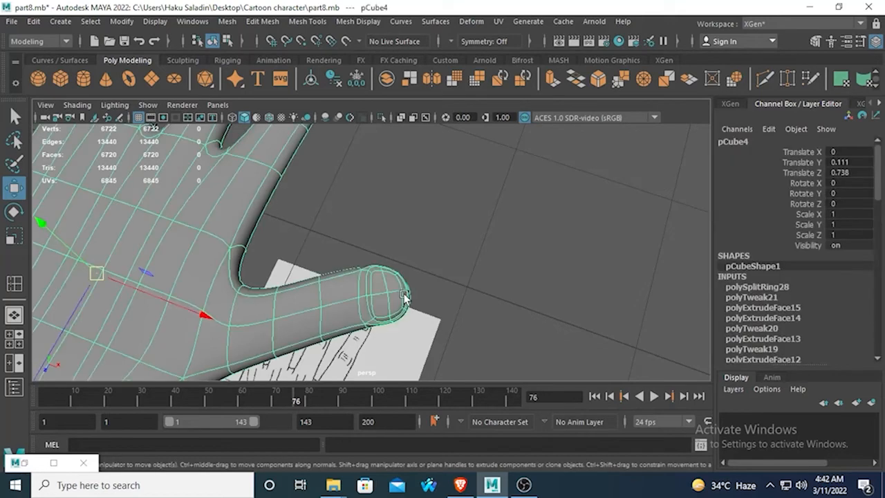
key("1")
right_click_drag(405, 296, 377, 320, "alt")
middle_click_drag(360, 341, 369, 304, "alt")
key("ctrl+z")
key("ctrl+z")
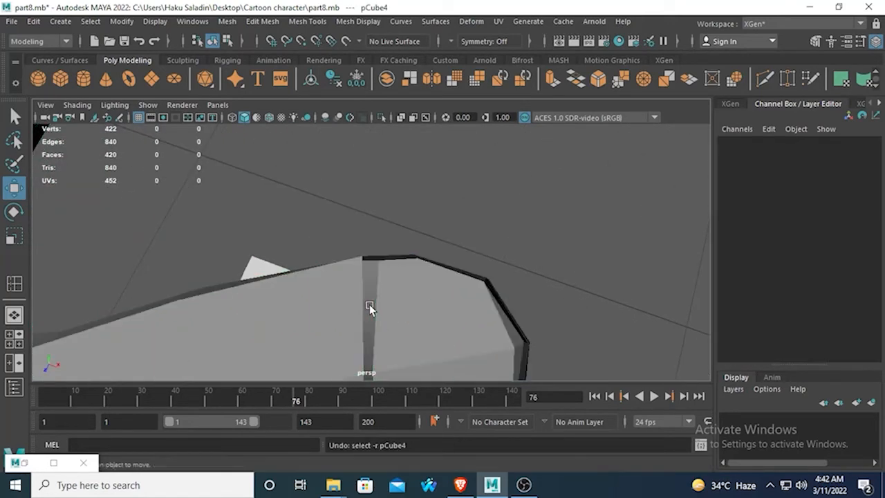
key("ctrl+z")
key("ctrl+z")
key("ctrl+z")
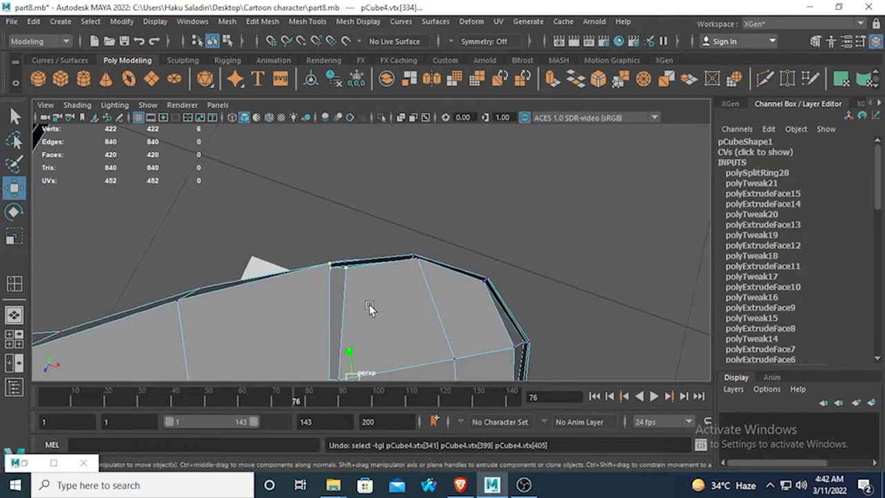
- Select the two adjacent vertices at the thumbnail base's corner nearest the index finger and move them inward toward the nail
left_click(346, 268)
left_click_drag(348, 277, 263, 210, "alt")
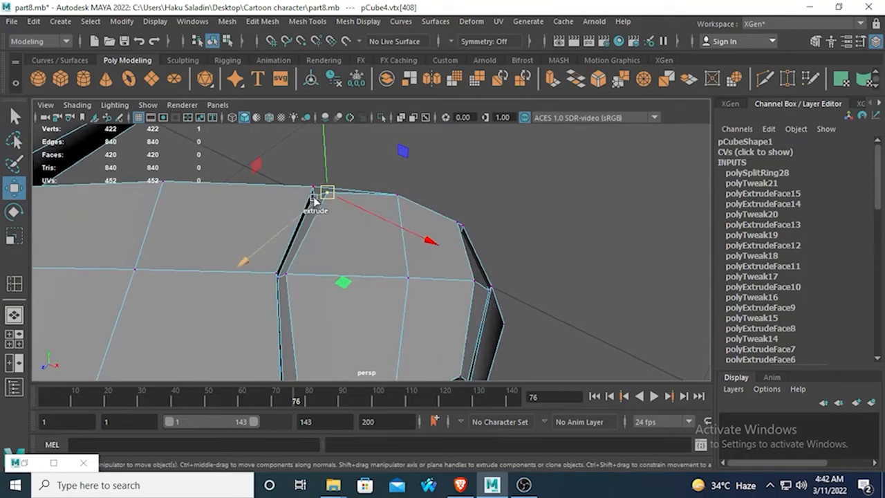
left_click(13, 116)
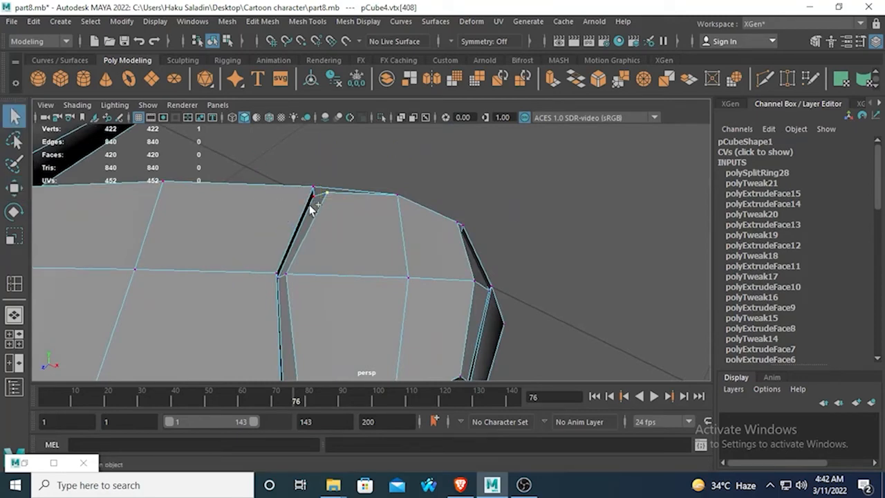
mouse_move(299, 204)
left_mouse_down("alt")
mouse_move(352, 253)
mouse_move(301, 217)
left_mouse_up("alt")
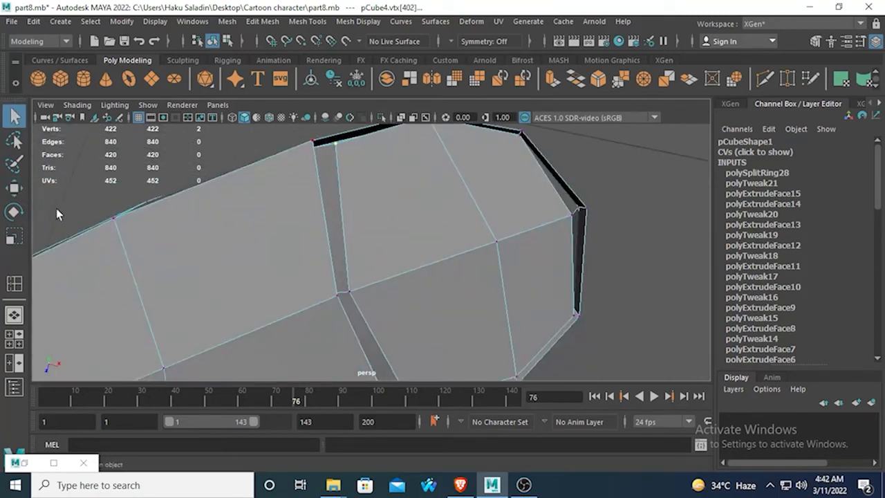
left_click(14, 187)
left_click_drag(399, 207, 337, 219, "alt")
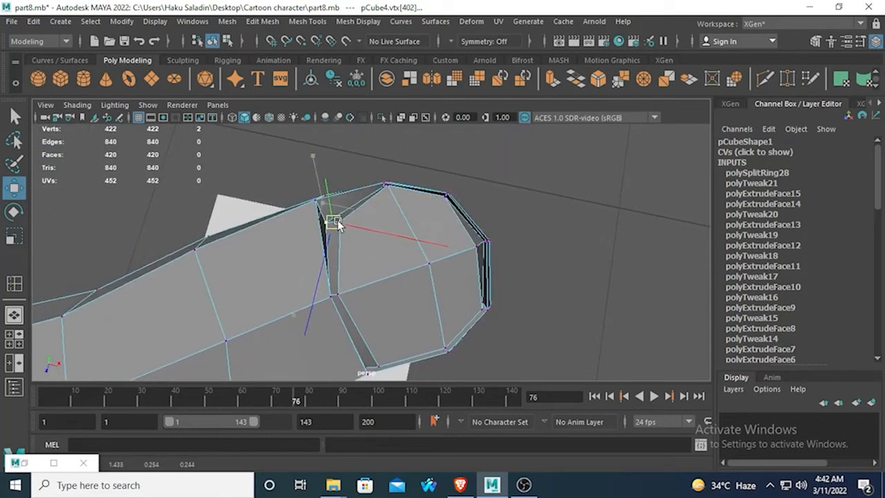
- Move the vertex pair on the thumbnail's side edge nearest the index finger slightly inward
left_click(383, 189)
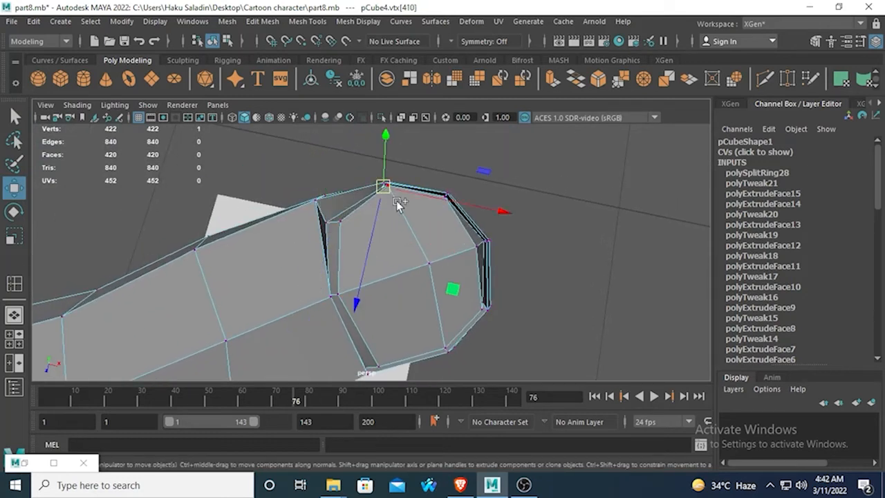
left_click_drag(389, 191, 390, 199)
left_click(356, 304, "shift")
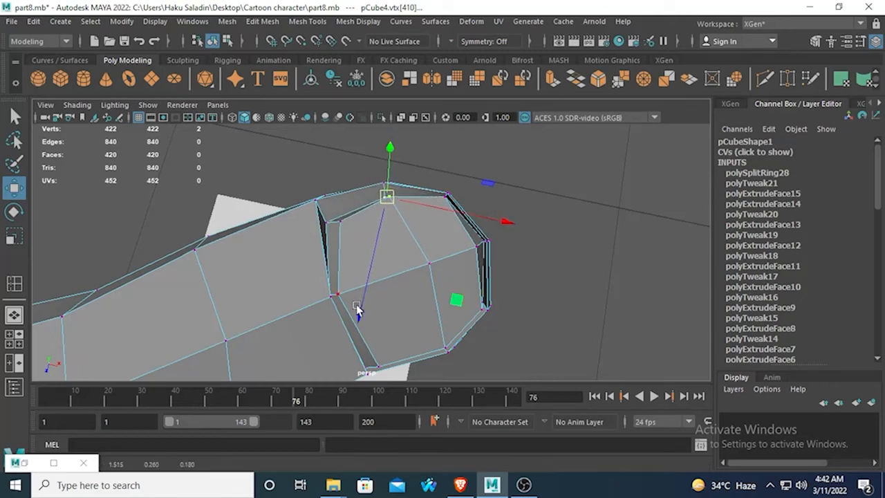
- Select the two vertices at the middle of the thumbnail's base and move them toward the thumb tip
left_click_drag(356, 309, 267, 292, "alt")
left_click(326, 276)
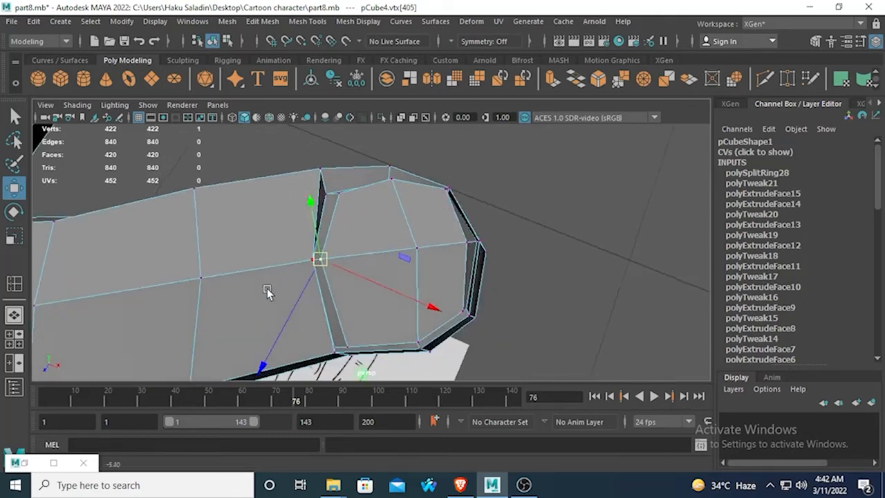
scroll(270, 291, "up", 2)
left_click(16, 116)
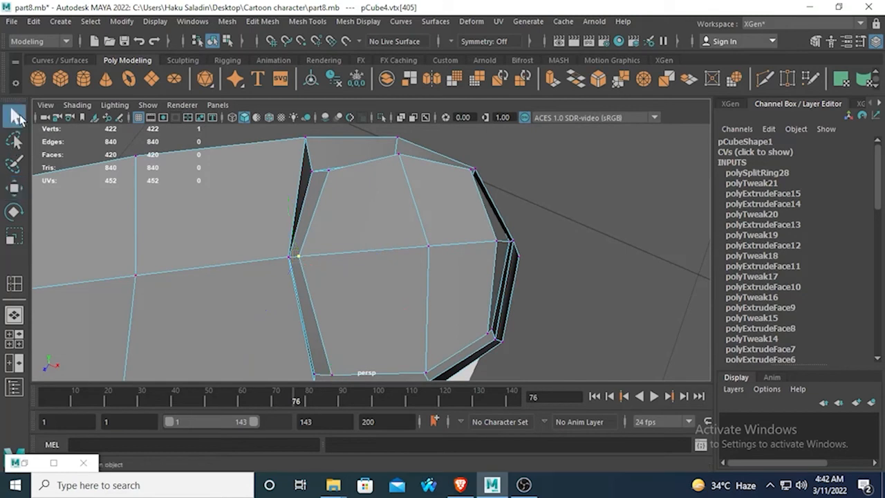
left_click(296, 268)
left_click(296, 259)
left_click(14, 187)
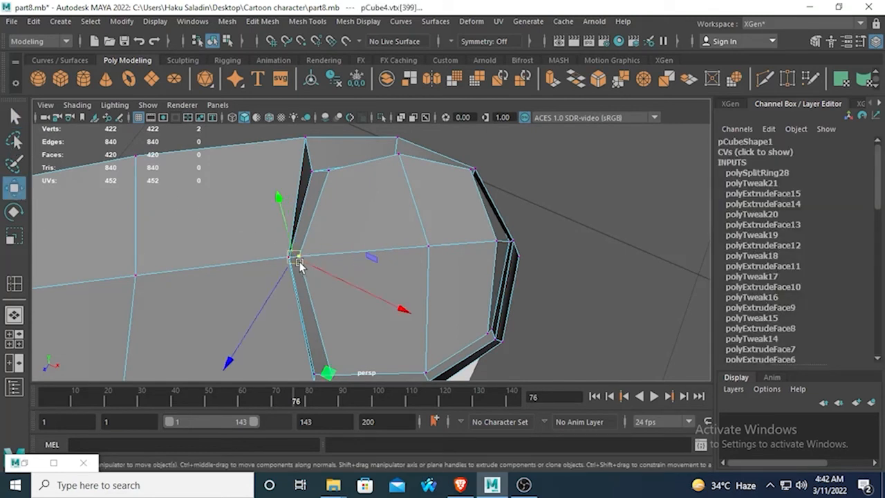
left_click_drag(302, 258, 322, 262)
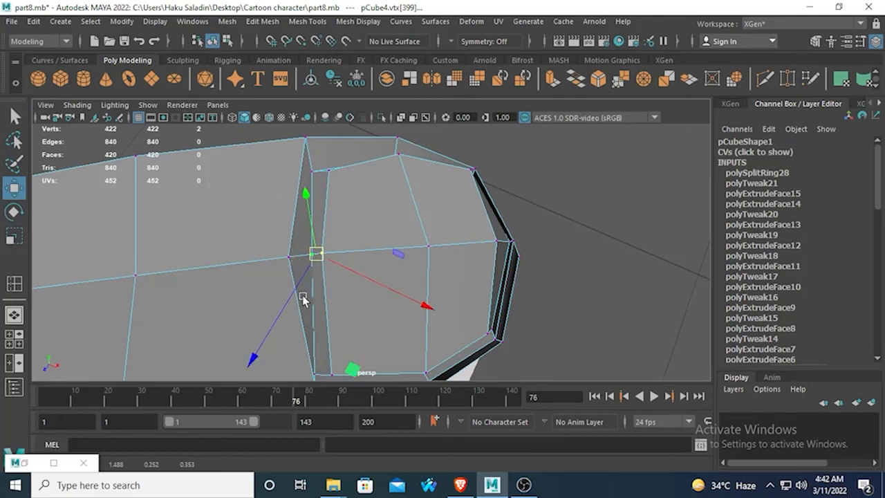
- Move the vertex pair at the nail base's opposite corner inward and adjust the neighbouring pair on that side edge
left_click_drag(300, 300, 314, 315, "alt")
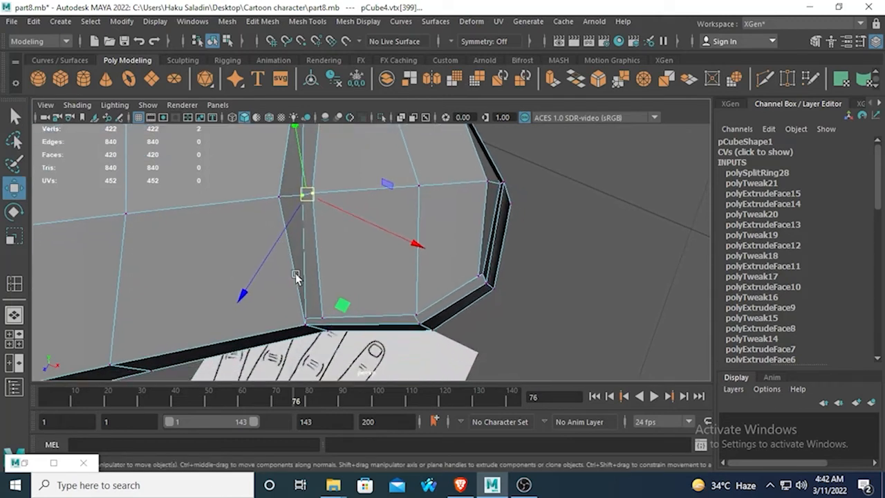
left_click(327, 306, "shift")
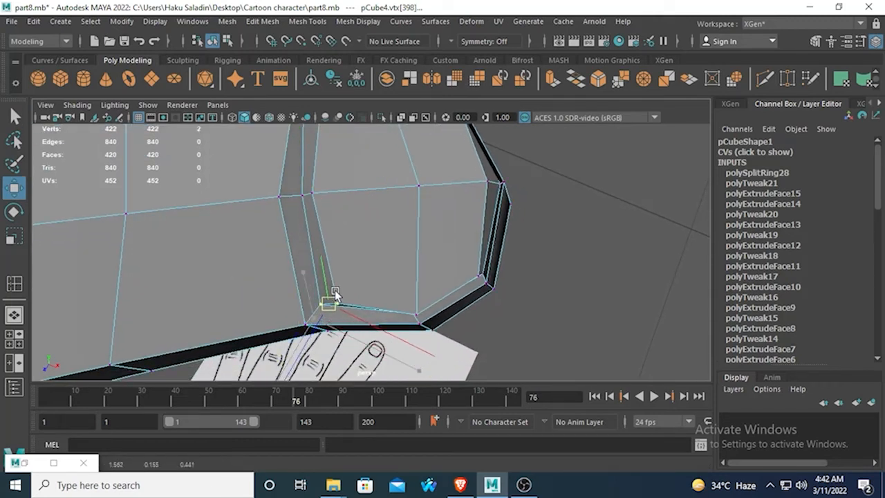
left_click(417, 315)
left_click_drag(414, 312, 421, 263, "alt")
key("q")
left_click(413, 276, "shift")
key("w")
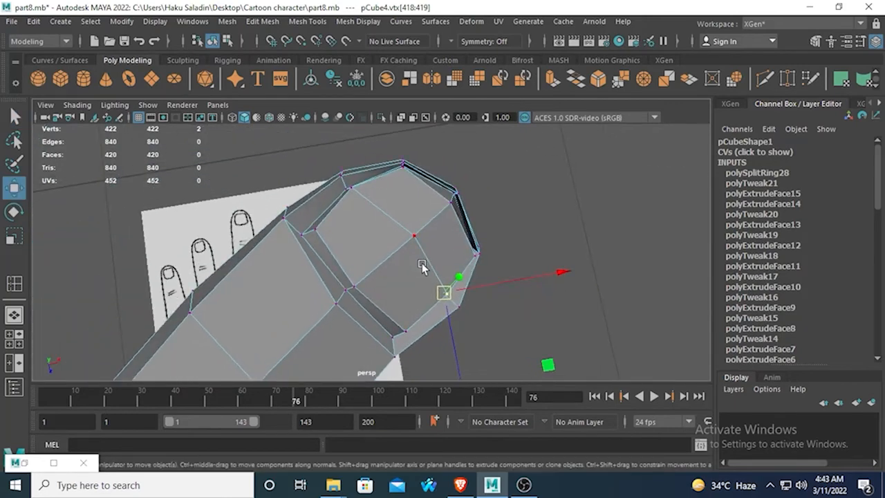
- Preview the hand smoothed, return to object mode, and examine the thumbnail and whole hand from several angles
key("3")
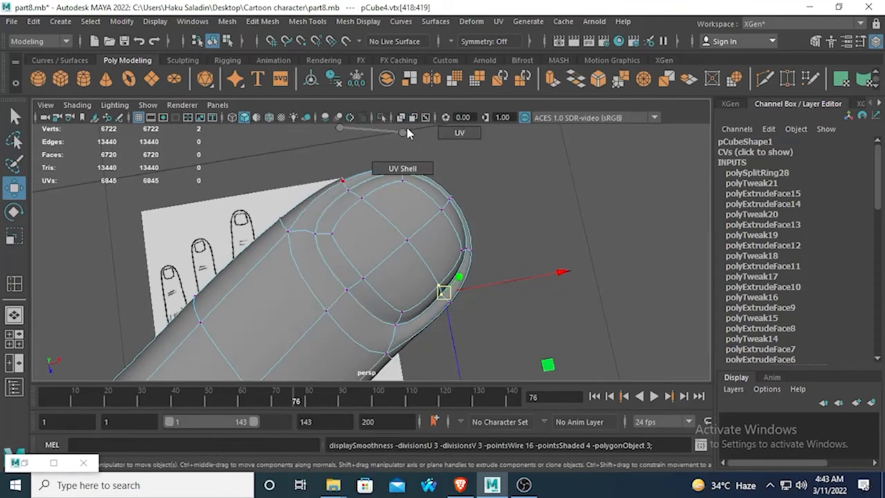
right_click_drag(421, 146, 465, 106)
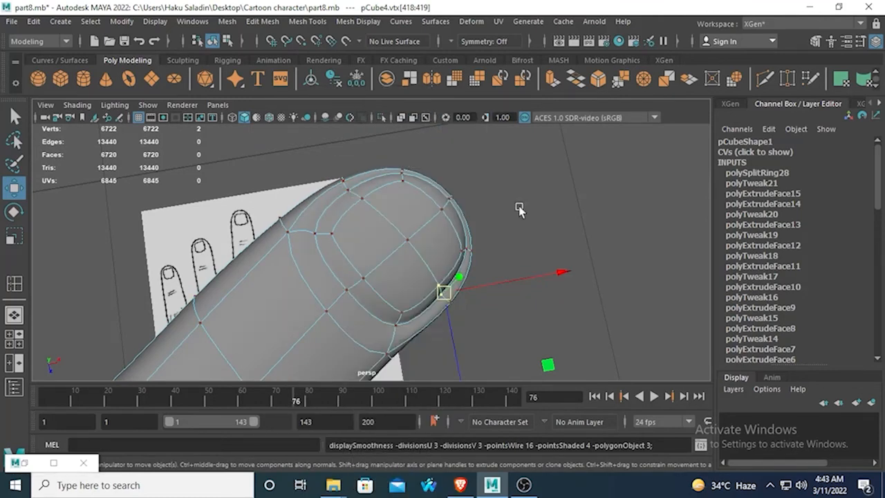
left_click_drag(472, 224, 342, 322, "alt")
left_click_drag(458, 245, 435, 257, "alt")
left_click(395, 257)
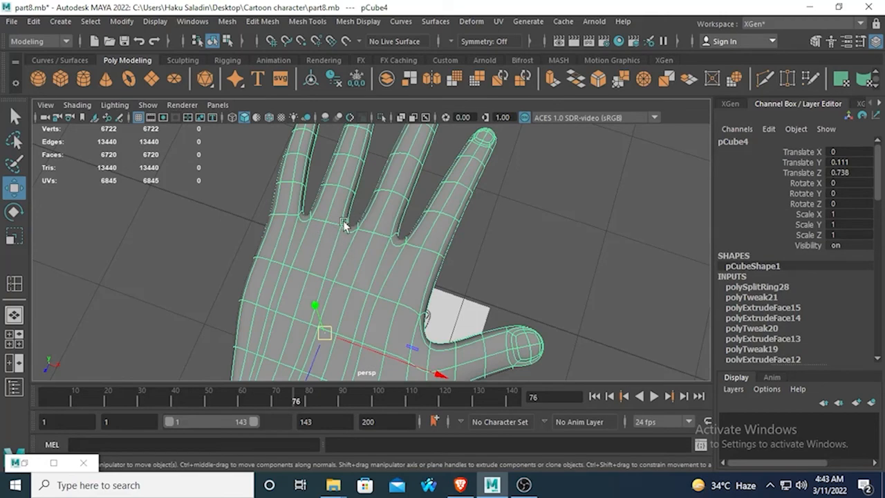
scroll(406, 276, "down", 5)
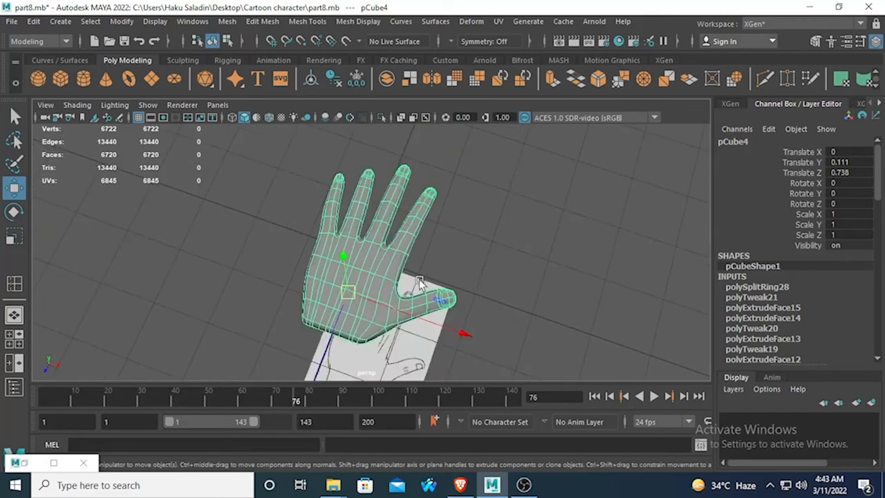
left_click_drag(353, 284, 329, 303, "alt")
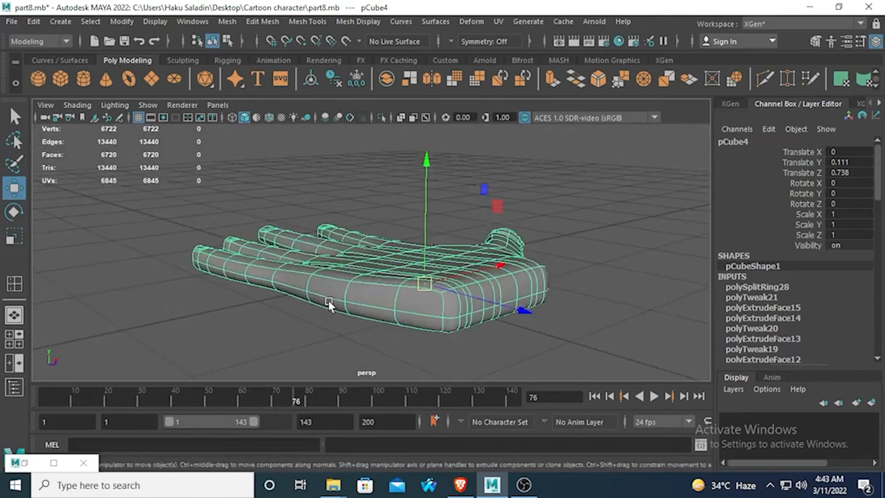